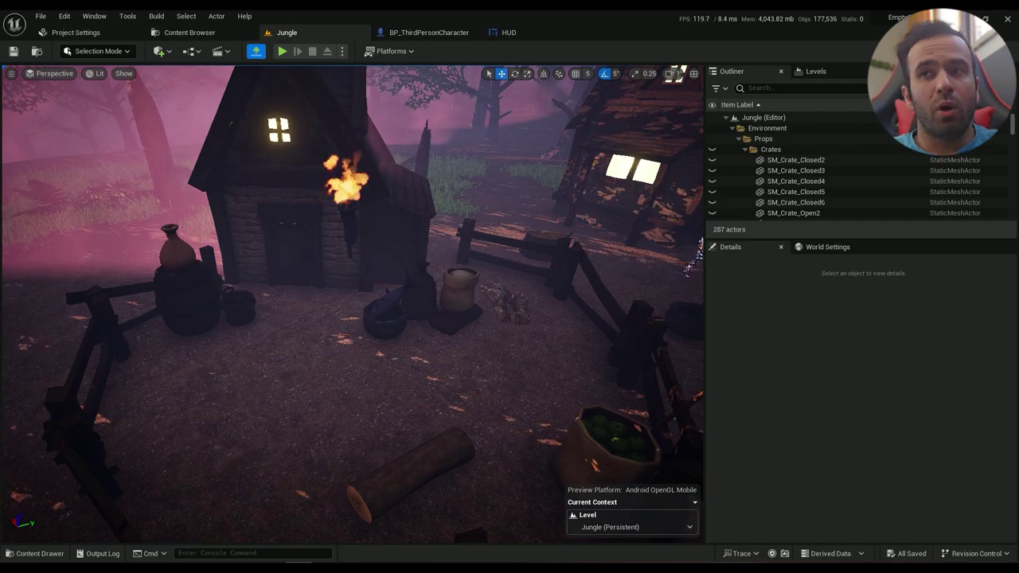
right_click_drag(350, 303, 486, 303)
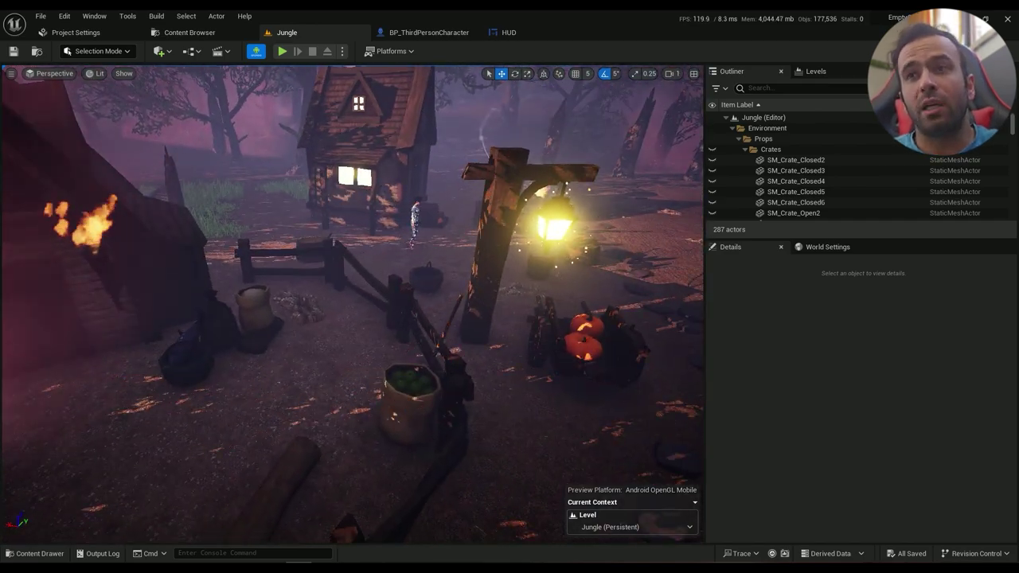
right_click_drag(350, 302, 339, 379)
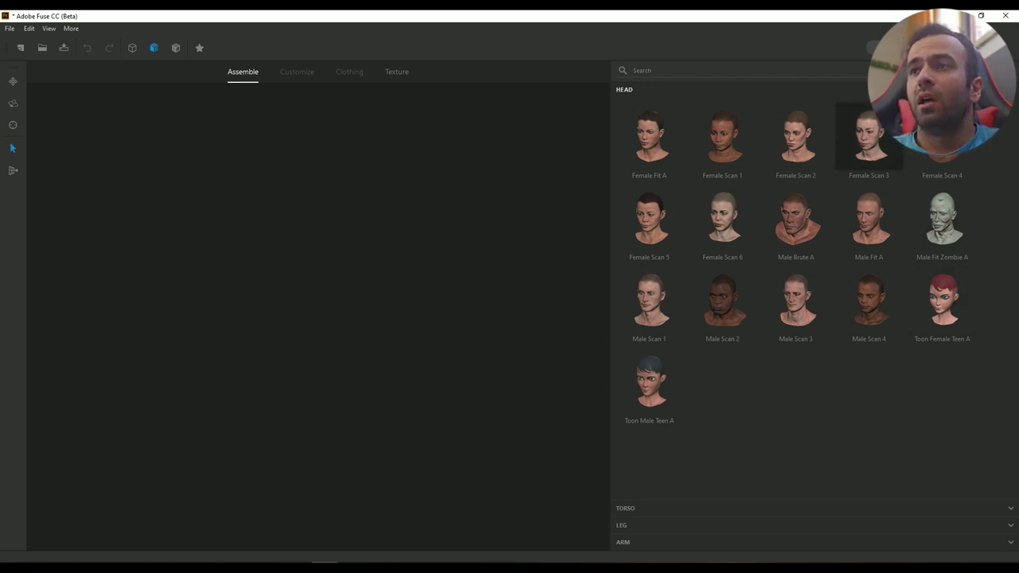
In Adobe Fuse, assemble a character from the Female Fit A head, Female Scan 2 torso and legs, and Female Scan 3 arms
left_click(649, 135)
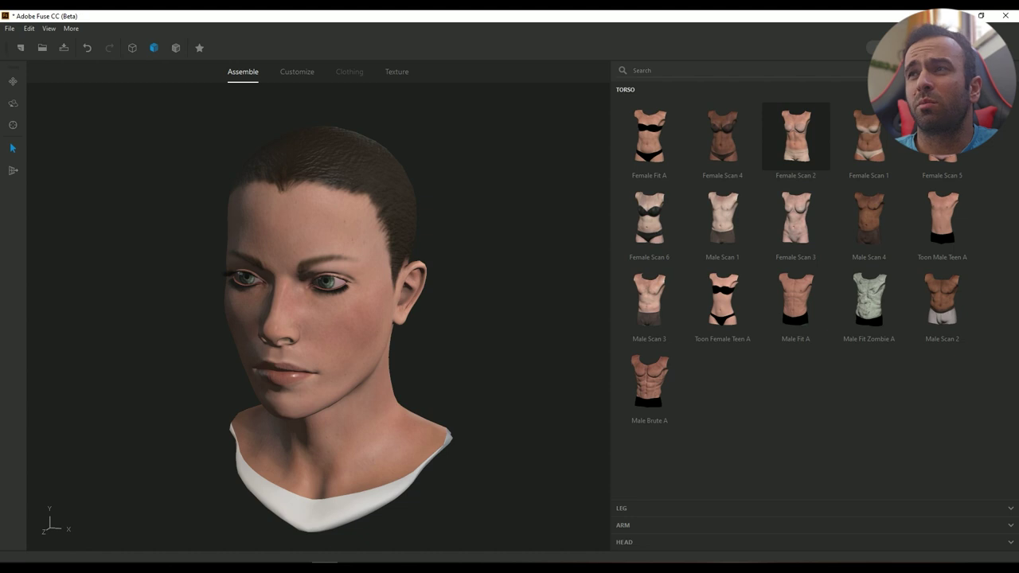
left_click(796, 137)
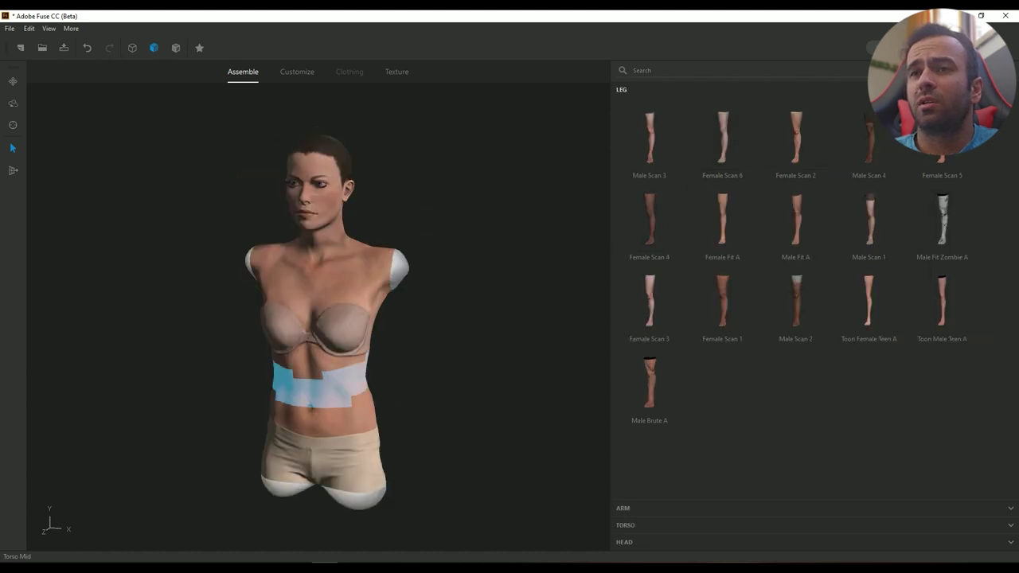
left_click_drag(231, 390, 207, 390)
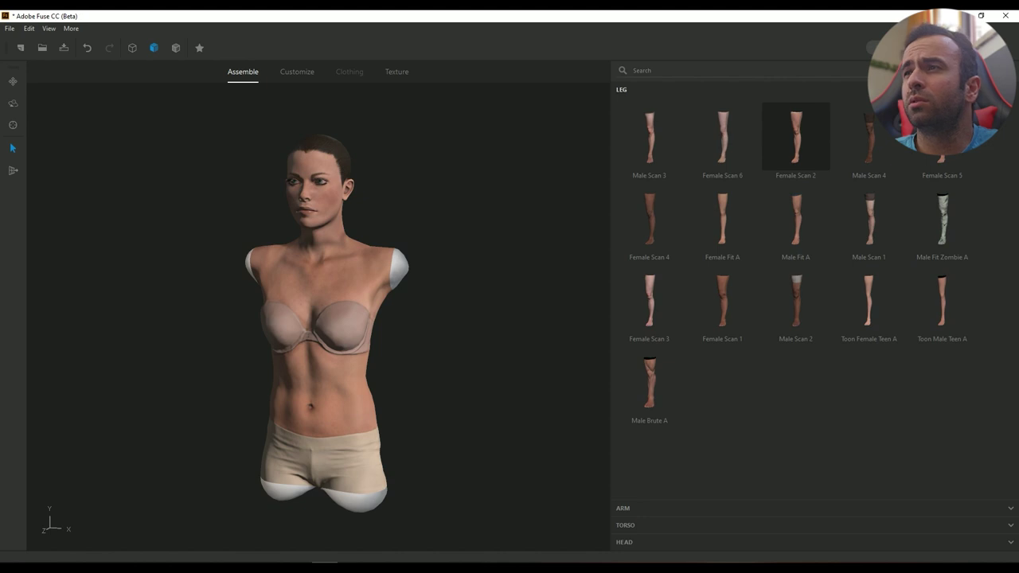
left_click(796, 136)
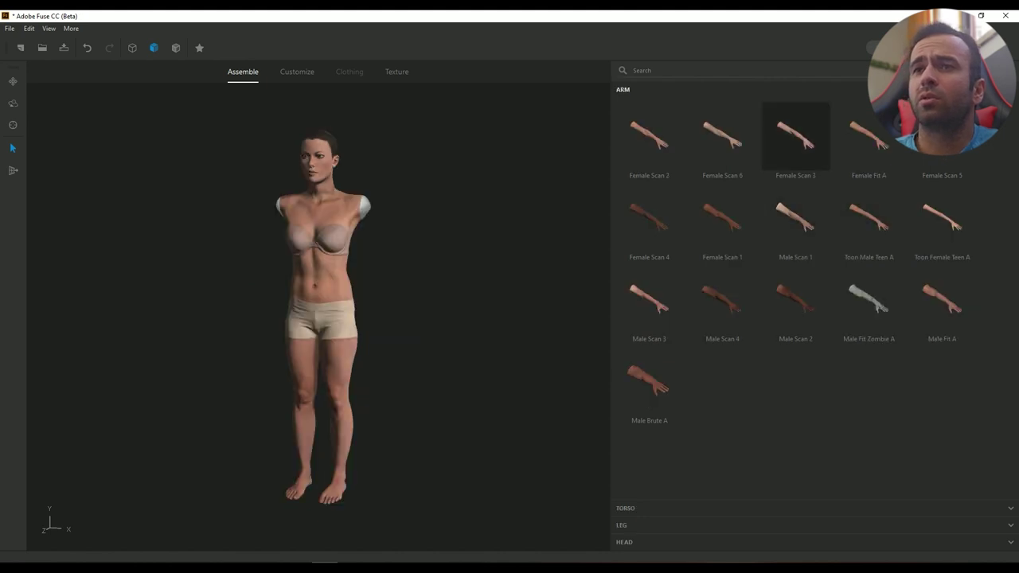
left_click(795, 136)
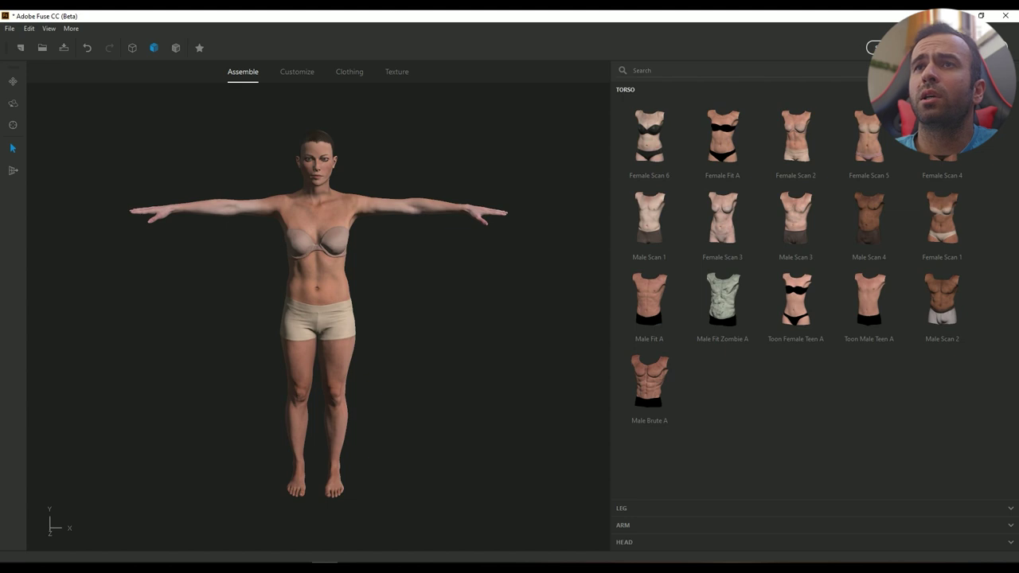
Start customizing the character and reshape the cheekbones to Down/Up -3 and Narrow/Wide 36
left_click(297, 71)
middle_click_drag(373, 147, 335, 166)
scroll(336, 166, "up", 5)
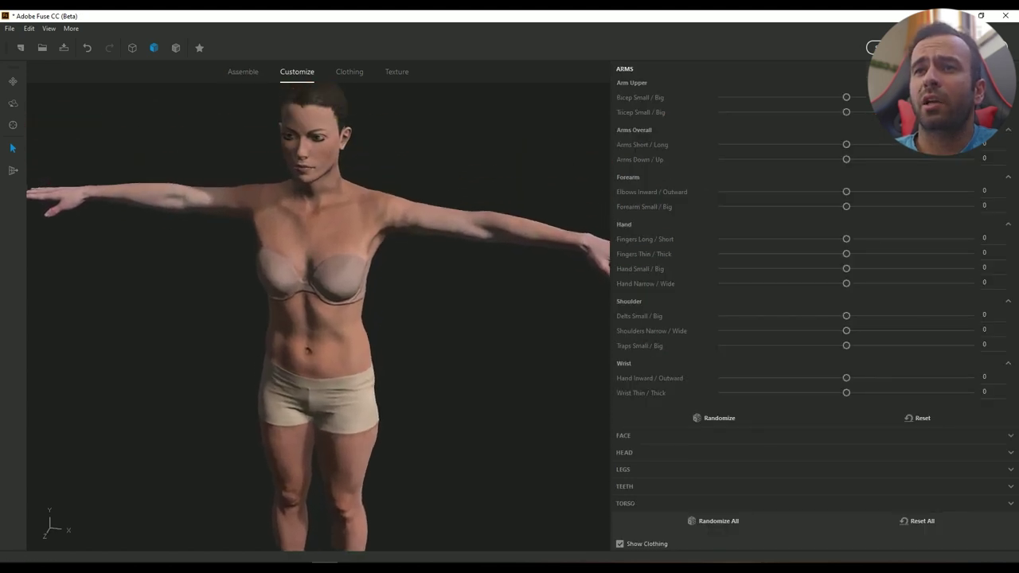
middle_click_drag(238, 306, 333, 275)
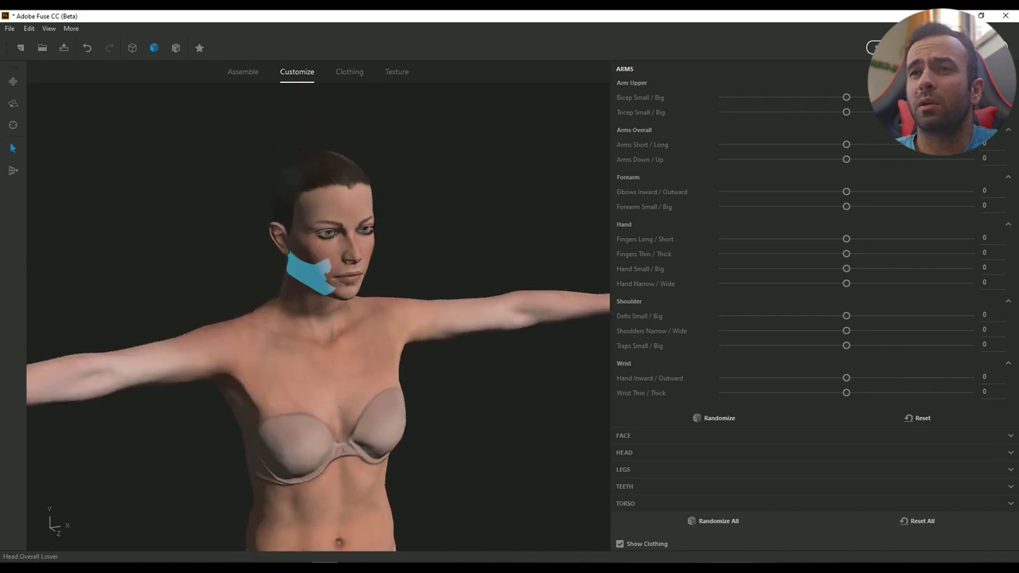
mouse_move(309, 276)
left_mouse_down()
mouse_move(284, 284)
mouse_move(317, 264)
left_mouse_up()
middle_click_drag(317, 264, 368, 256)
left_click_drag(377, 256, 387, 257)
middle_click_drag(387, 257, 304, 248)
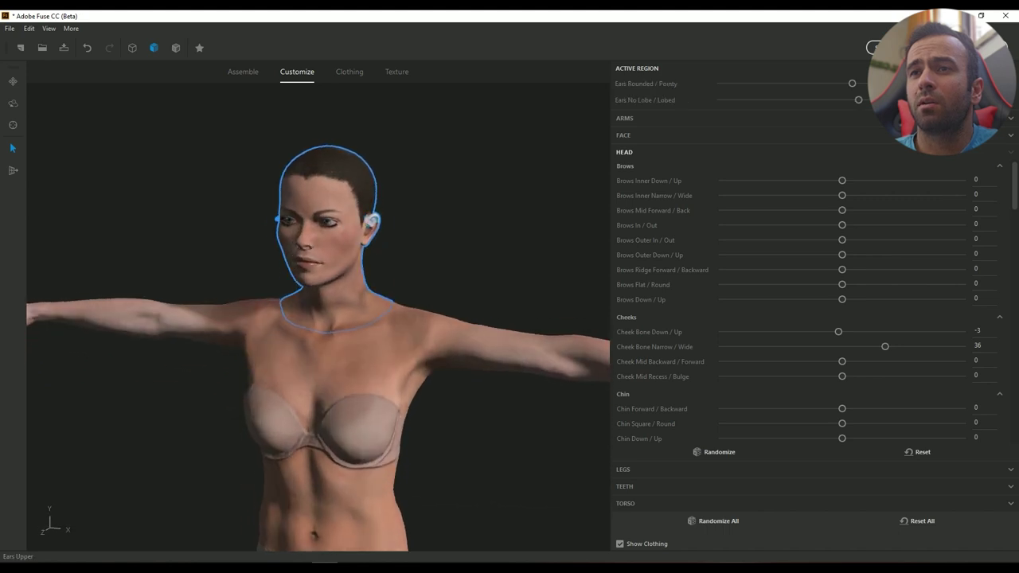
Reshape the middle of the ears and the forehead directly on the character's head
left_click_drag(372, 221, 369, 223)
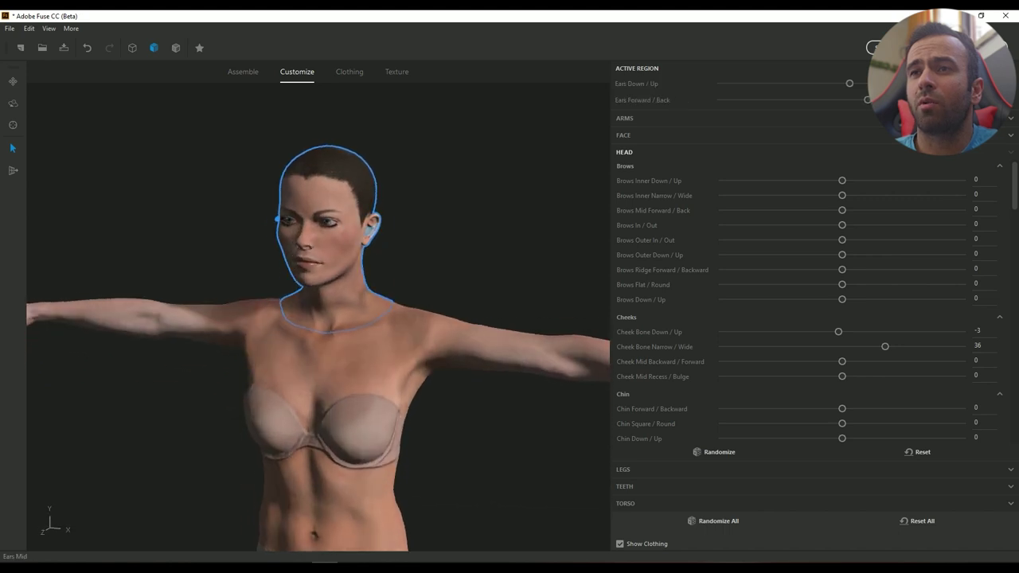
middle_click_drag(274, 190, 323, 187)
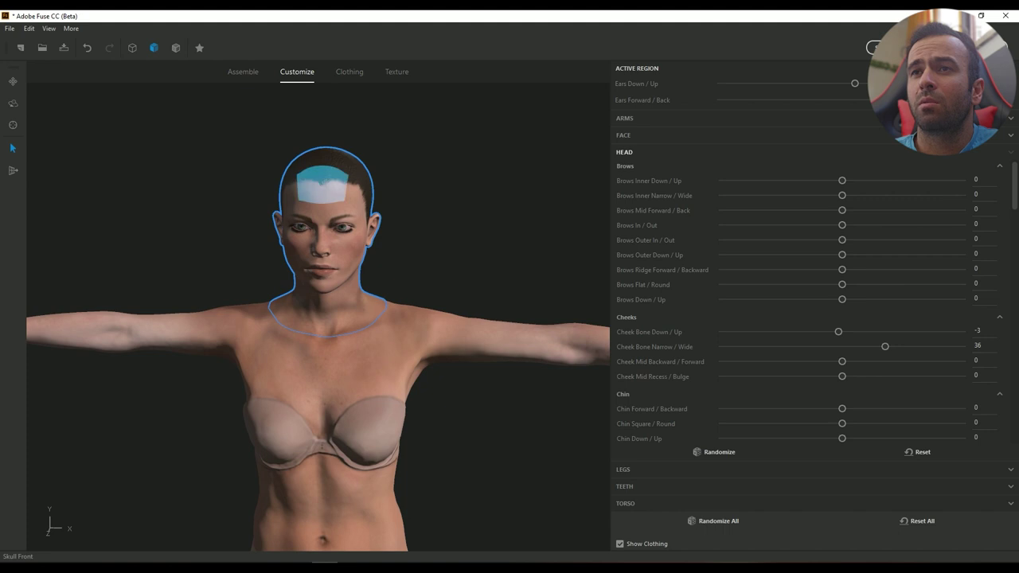
mouse_move(323, 186)
left_mouse_down()
mouse_move(296, 188)
mouse_move(323, 186)
left_mouse_up()
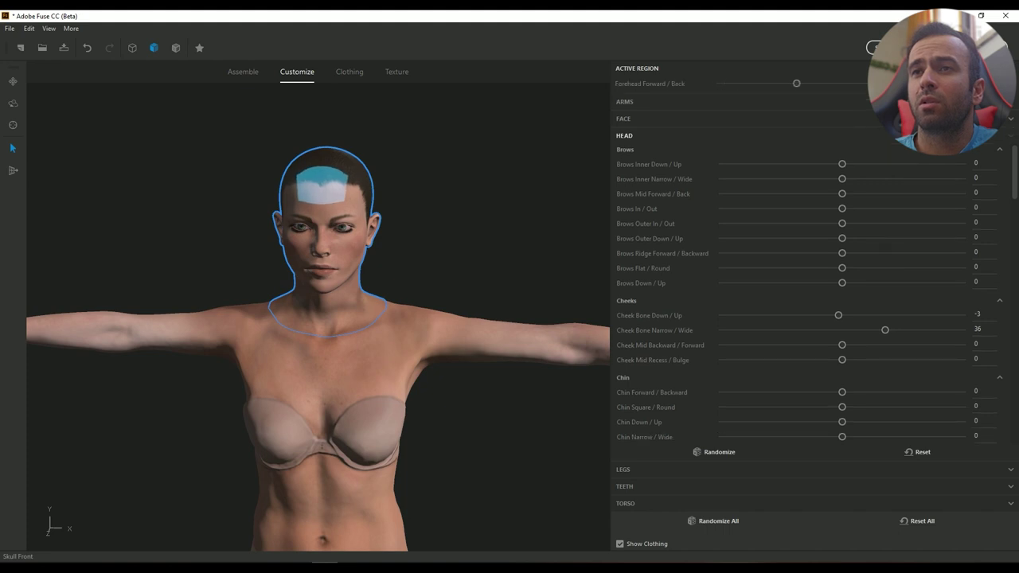
middle_click_drag(323, 186, 390, 189)
Sculpt the brows to Ridge Forward/Backward -27, Flat/Round 12, In/Out 33 and Down/Up 12
left_click_drag(372, 187, 371, 209)
middle_click_drag(372, 209, 319, 206)
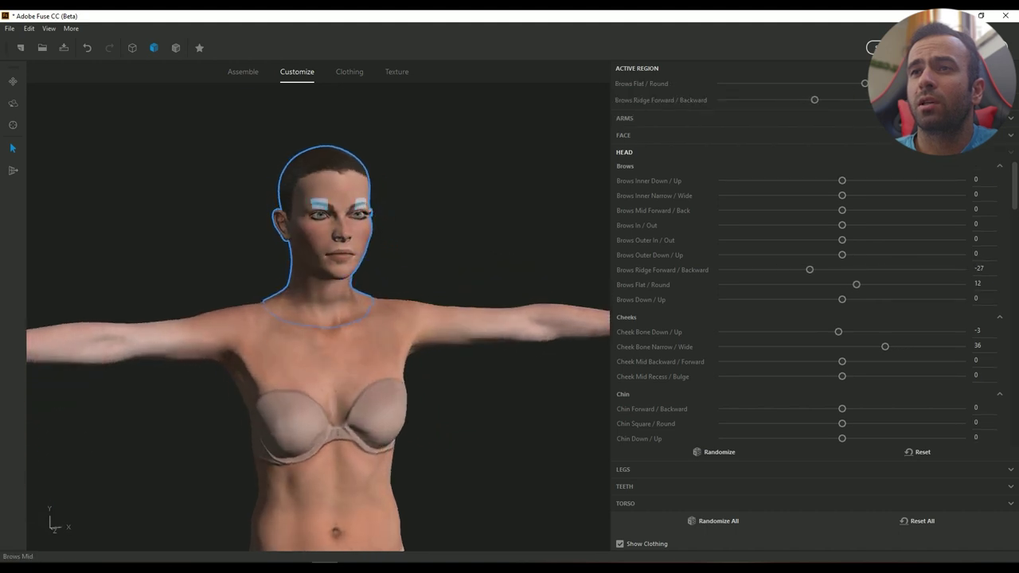
left_click_drag(319, 206, 311, 207)
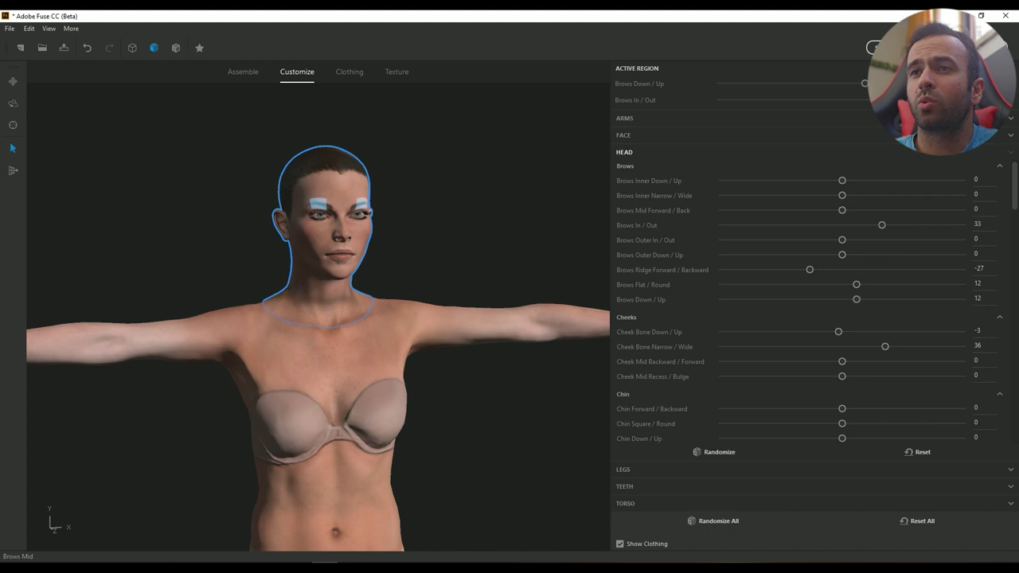
Sculpt the character's nose by adjusting the nostrils, the nose ridge and the nose tip
scroll(328, 237, "up", 3)
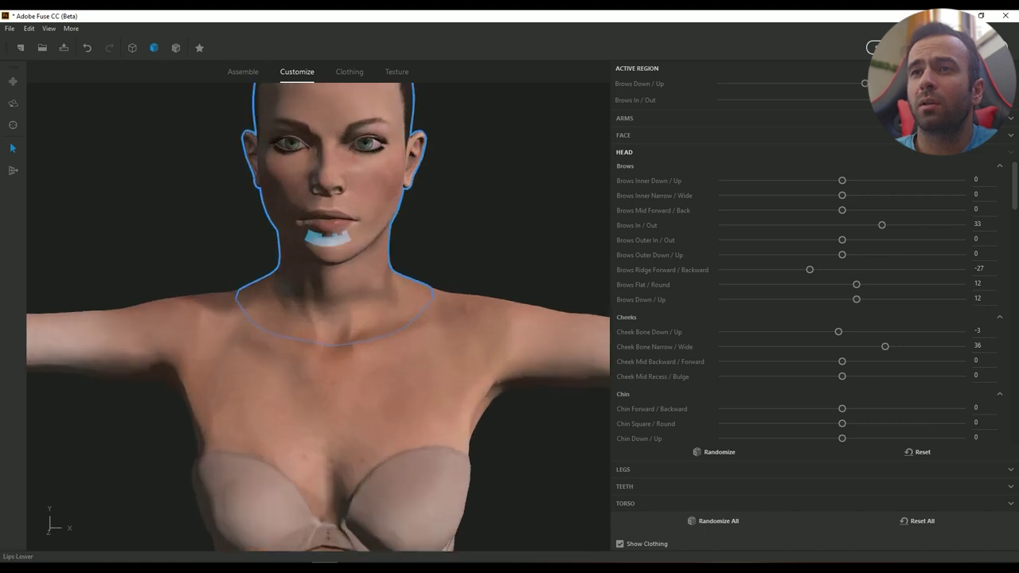
middle_click_drag(328, 219, 406, 266)
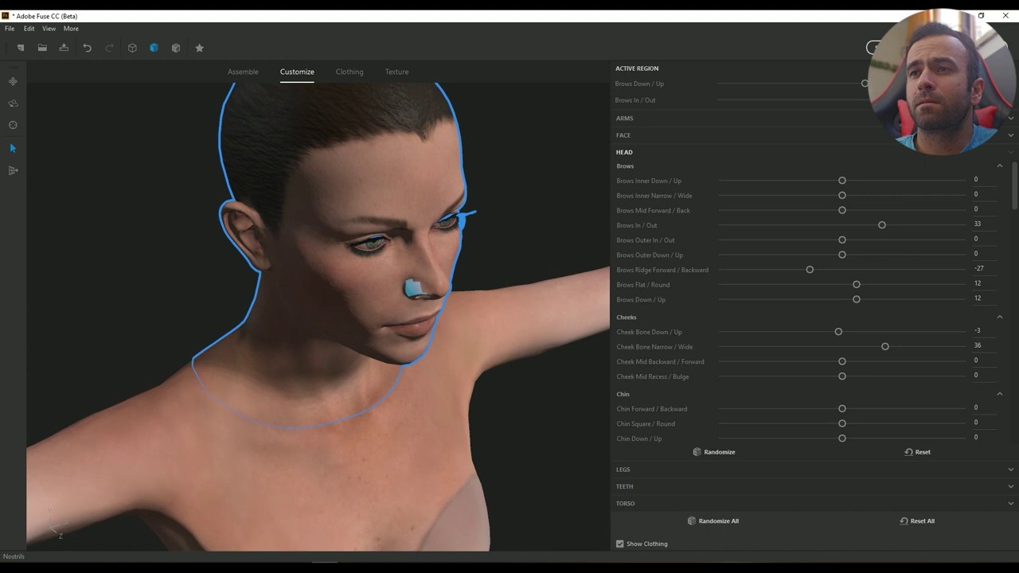
left_click_drag(412, 289, 406, 291)
middle_click_drag(405, 291, 226, 279)
left_click_drag(238, 202, 233, 201)
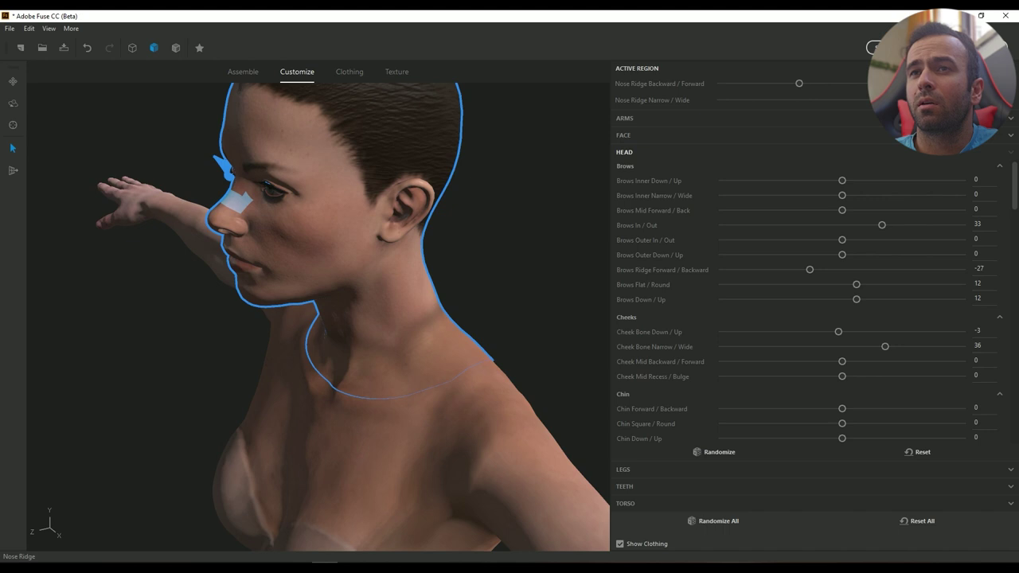
middle_click_drag(319, 231, 458, 254)
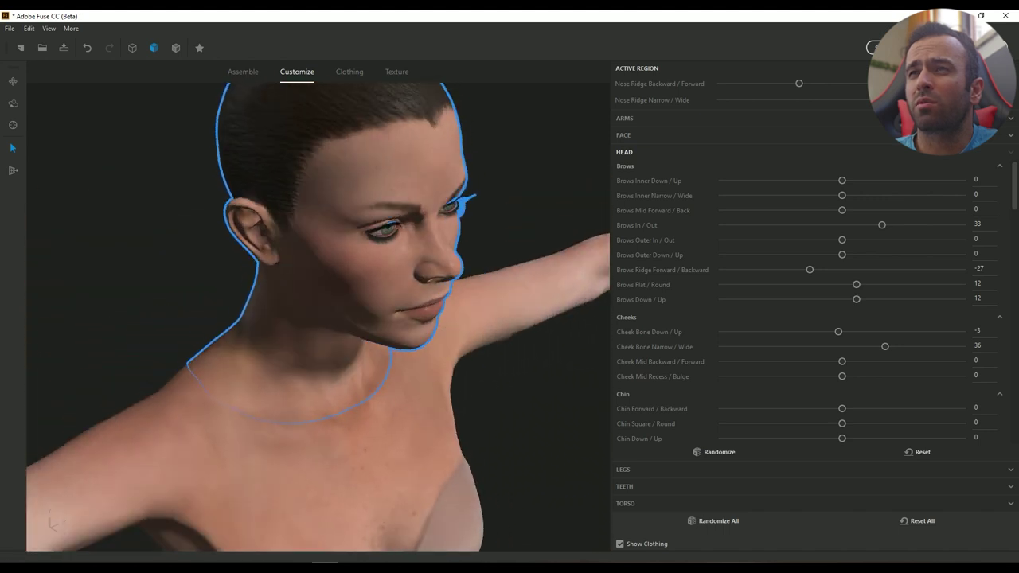
left_click(447, 273)
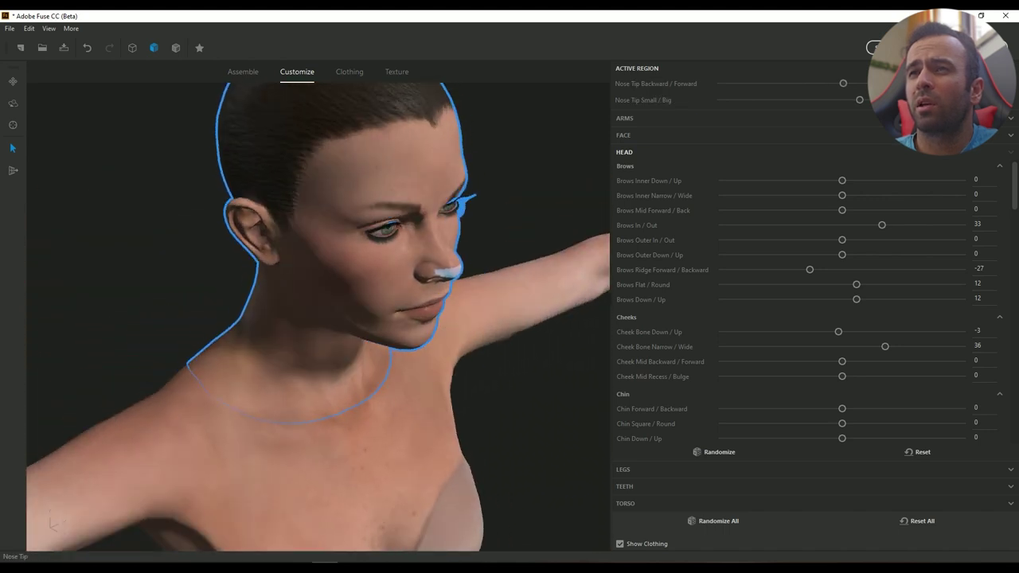
middle_click_drag(442, 271, 358, 211)
Adjust the mouth's height and narrow its width using the center region of the lips
left_click(353, 236)
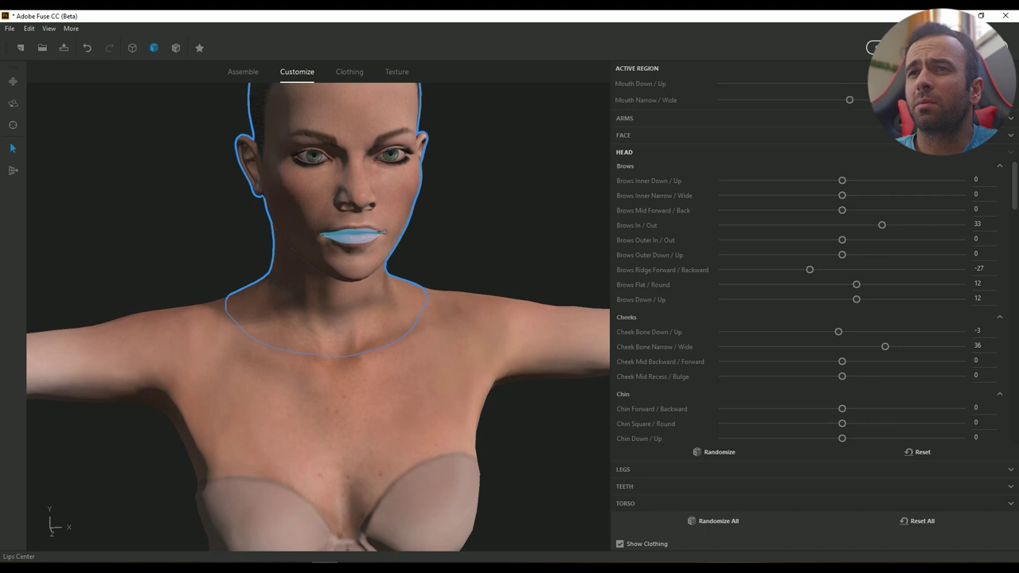
mouse_move(352, 235)
left_mouse_down()
mouse_move(355, 244)
mouse_move(348, 235)
left_mouse_up()
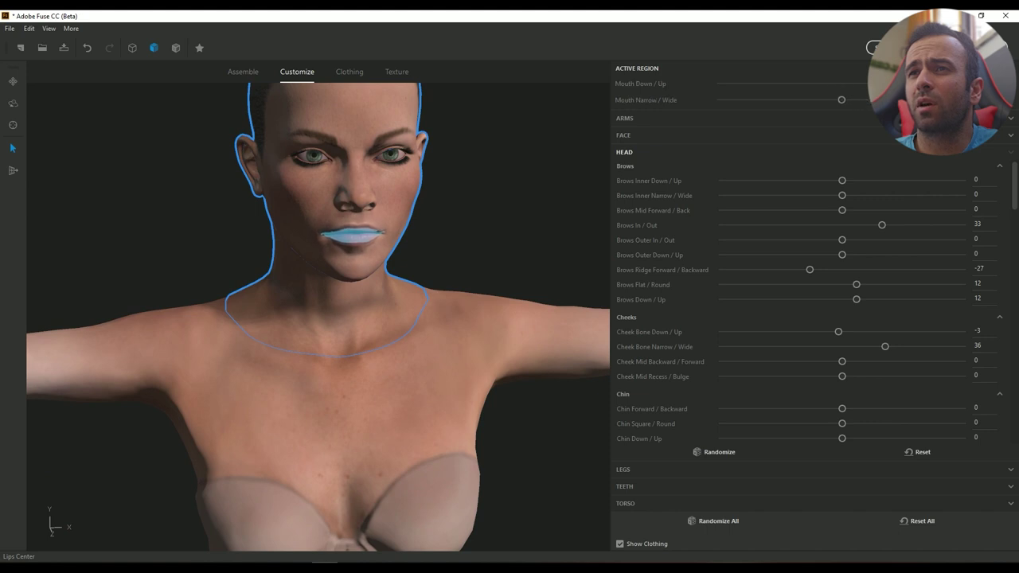
mouse_move(354, 237)
middle_mouse_down()
mouse_move(339, 232)
mouse_move(341, 251)
middle_mouse_up()
left_click_drag(341, 252, 347, 250)
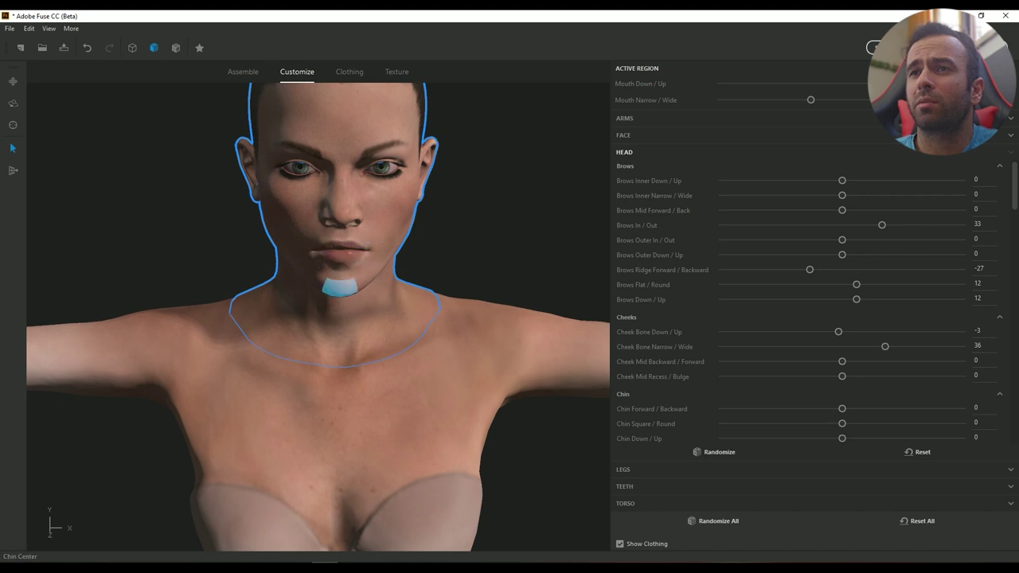
Set the chin's Down/Up shape to -5 and adjust the height and depth of the front jaw
left_click_drag(339, 287, 345, 293)
left_click_drag(384, 258, 380, 255)
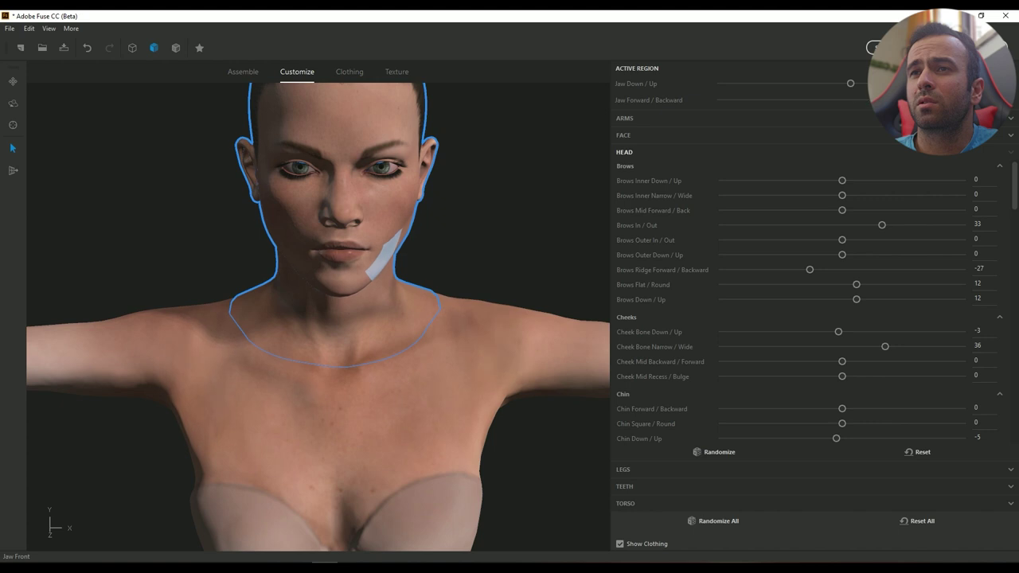
middle_click_drag(384, 256, 463, 256)
middle_click_drag(403, 212, 389, 203)
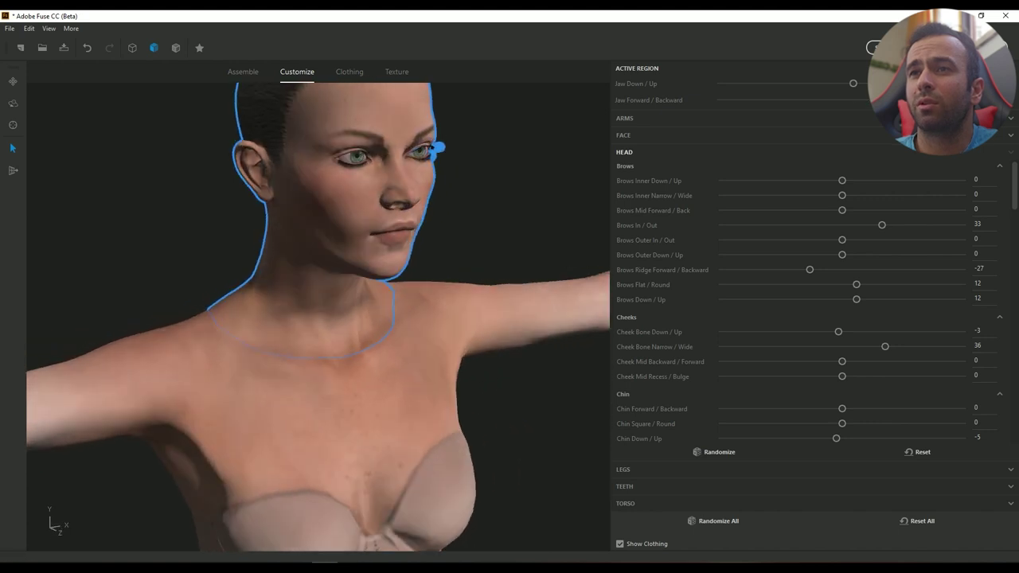
Refine the mouth from an angled view and readjust the front of the jaw
left_click_drag(391, 232, 389, 233)
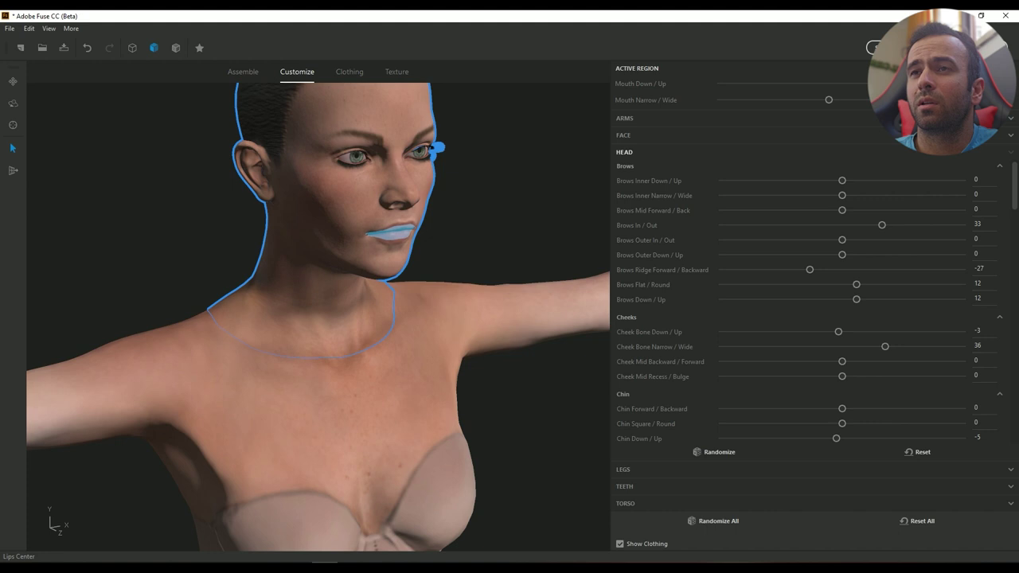
right_click_drag(391, 231, 380, 224)
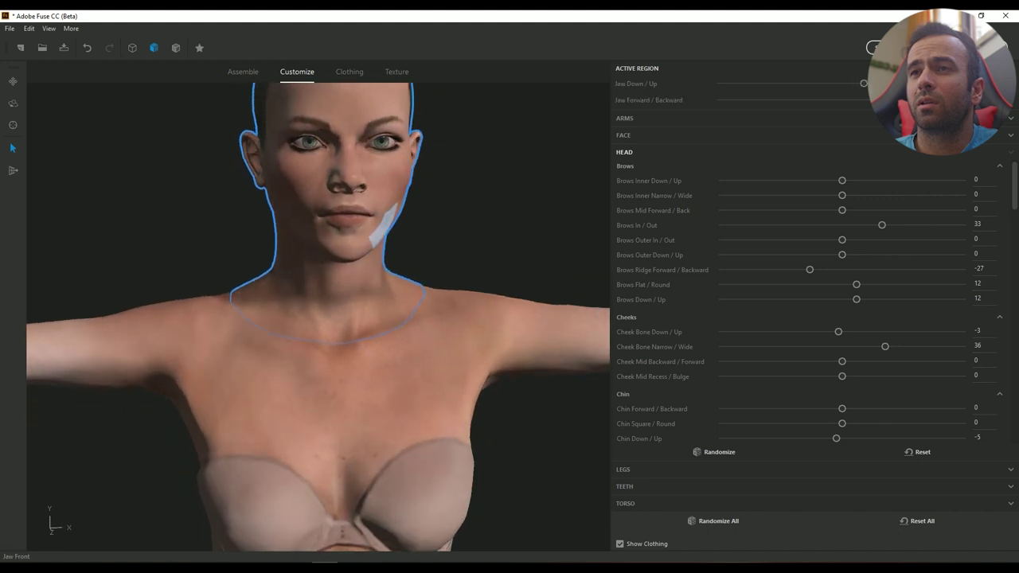
middle_click_drag(383, 228, 386, 253)
Make the character's eyes smaller and slightly adjust how far forward or backward they sit
left_click(384, 194)
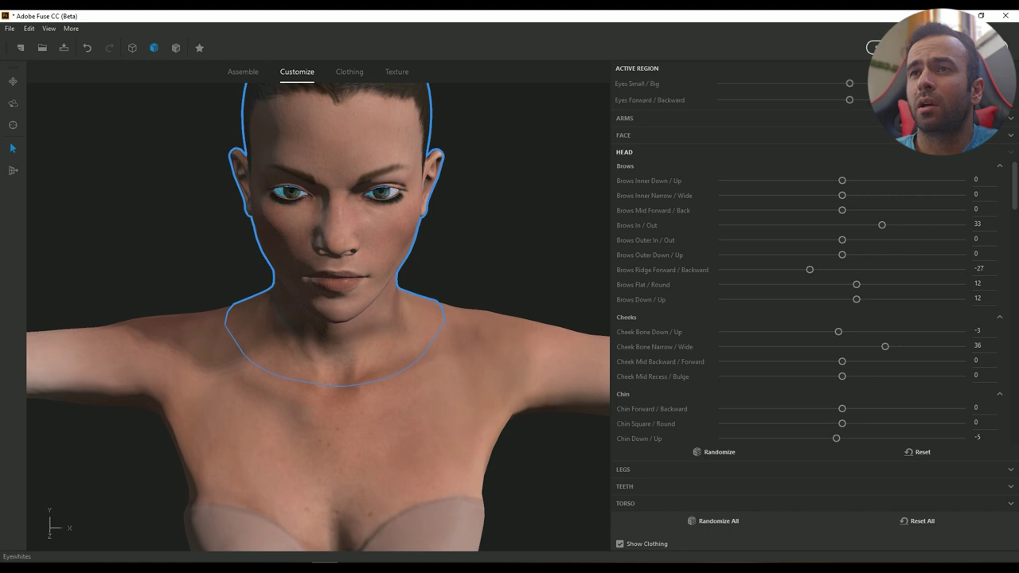
left_click_drag(384, 194, 362, 193)
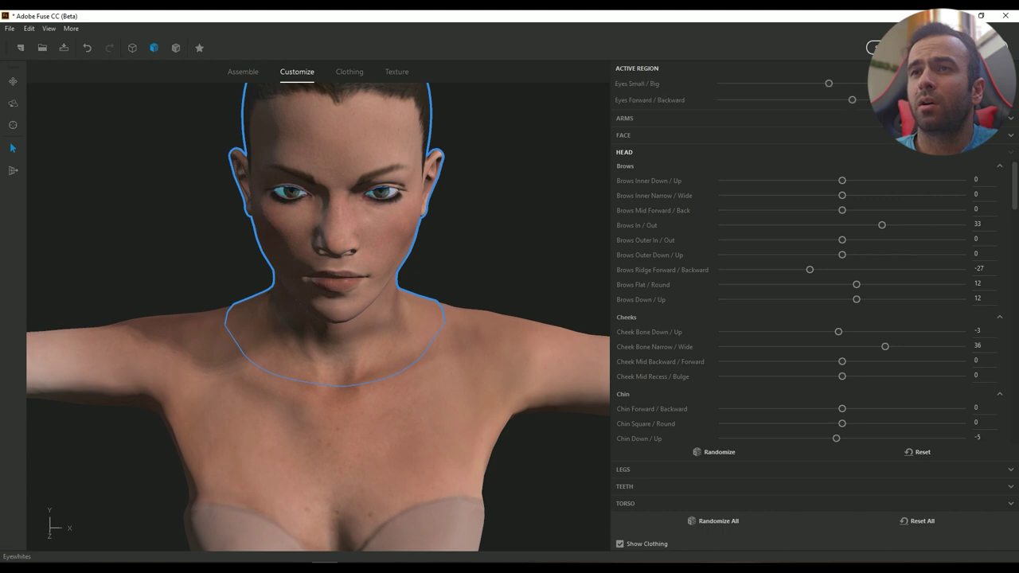
scroll(362, 194, "down", 3)
middle_click_drag(362, 193, 378, 169)
scroll(338, 169, "down", 2)
scroll(338, 168, "down", 2)
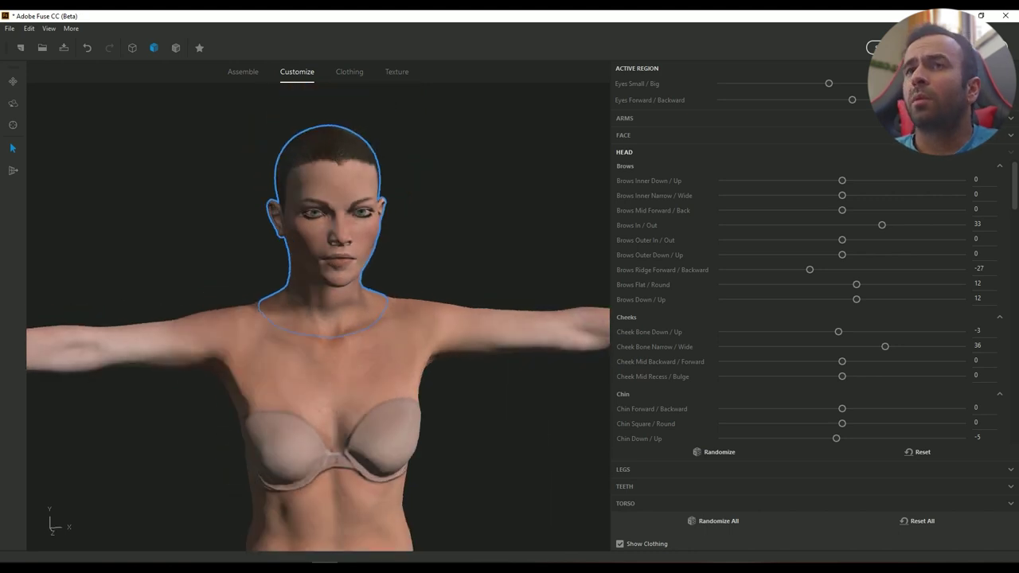
Dress the character's upper body in the 3Quarter Sleeve Tee
left_click(350, 72)
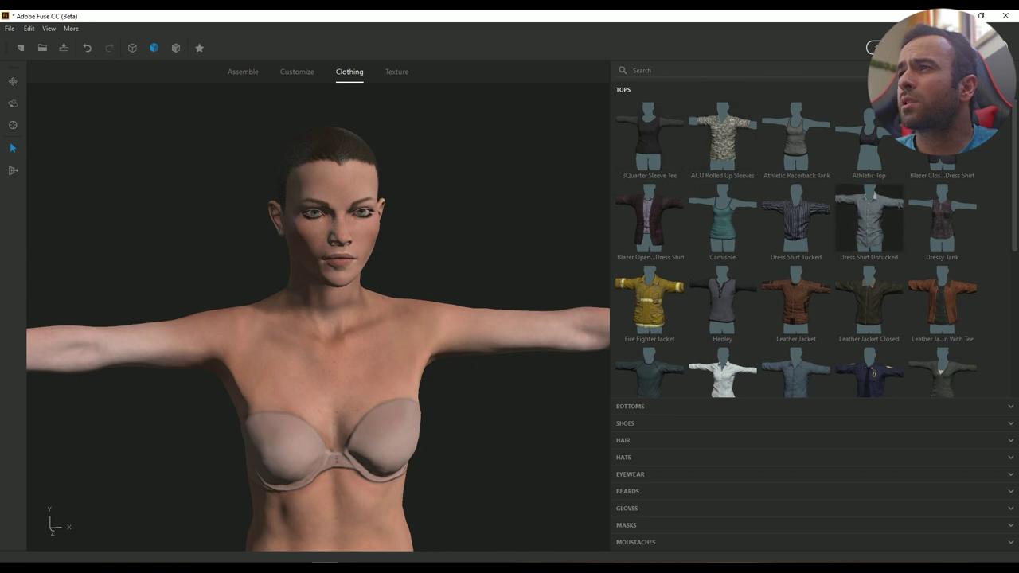
left_click(650, 139)
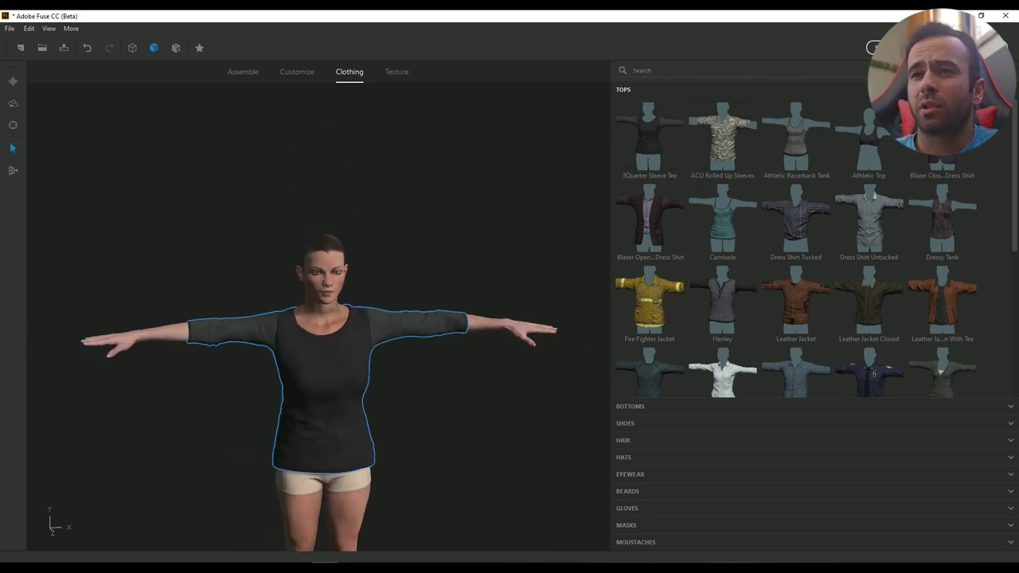
left_click_drag(382, 398, 342, 394)
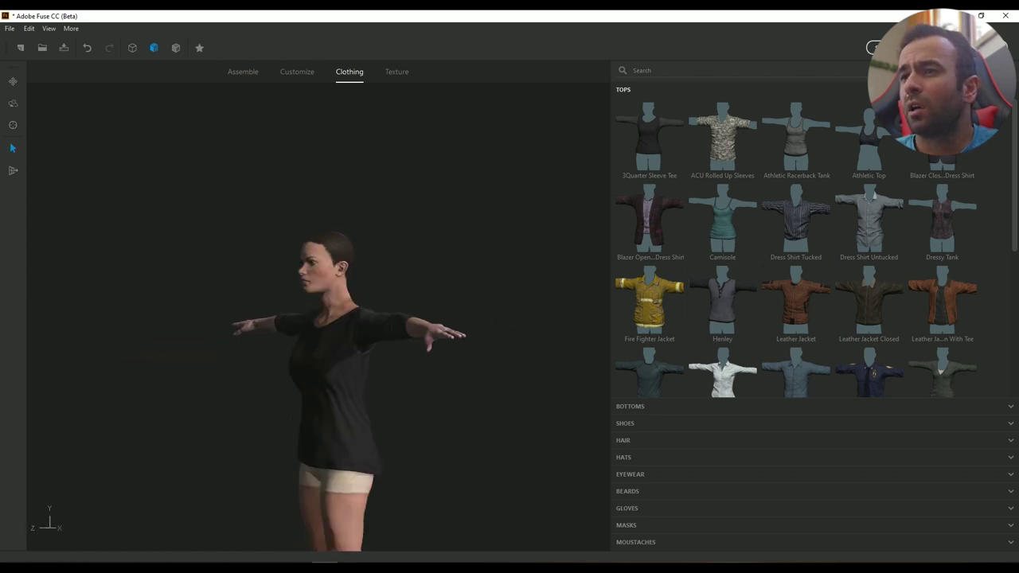
Add the Athletic Pant as the character's bottom clothing
left_click(713, 406)
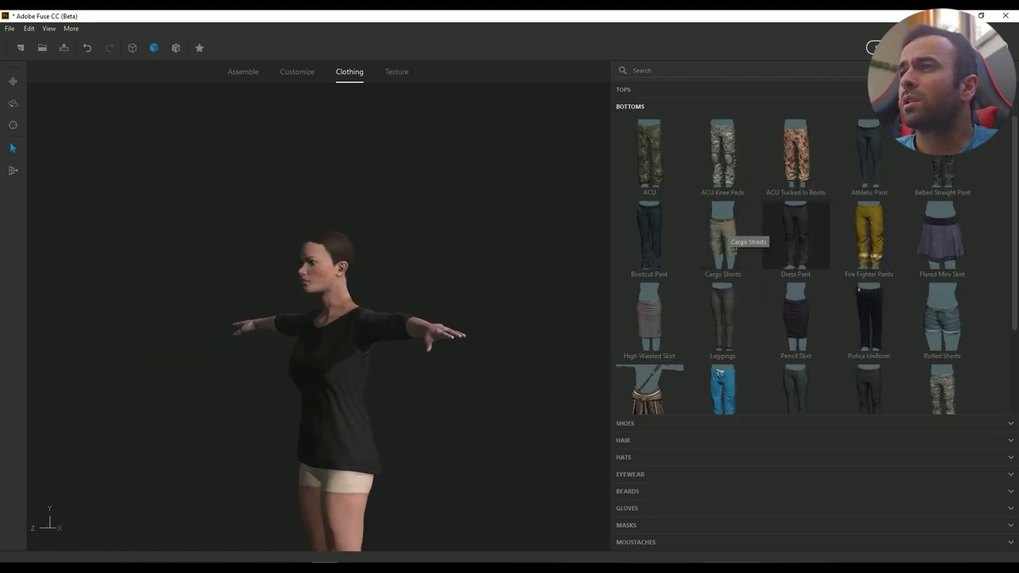
left_click(869, 152)
scroll(319, 318, "down", 4)
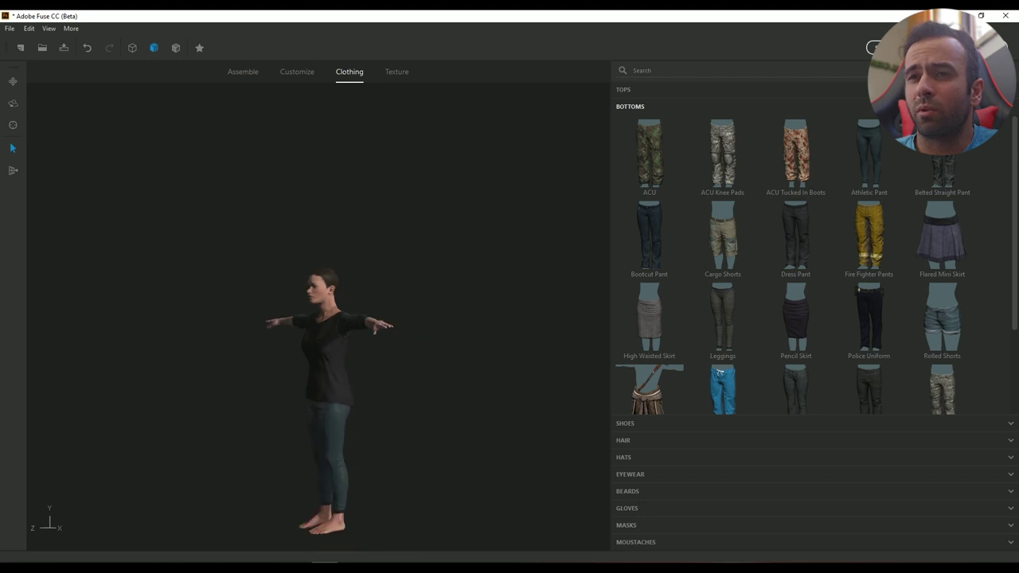
Try the Camisole and the Long Sleeve Button Up as replacements for the character's current top
middle_click_drag(287, 318, 478, 319)
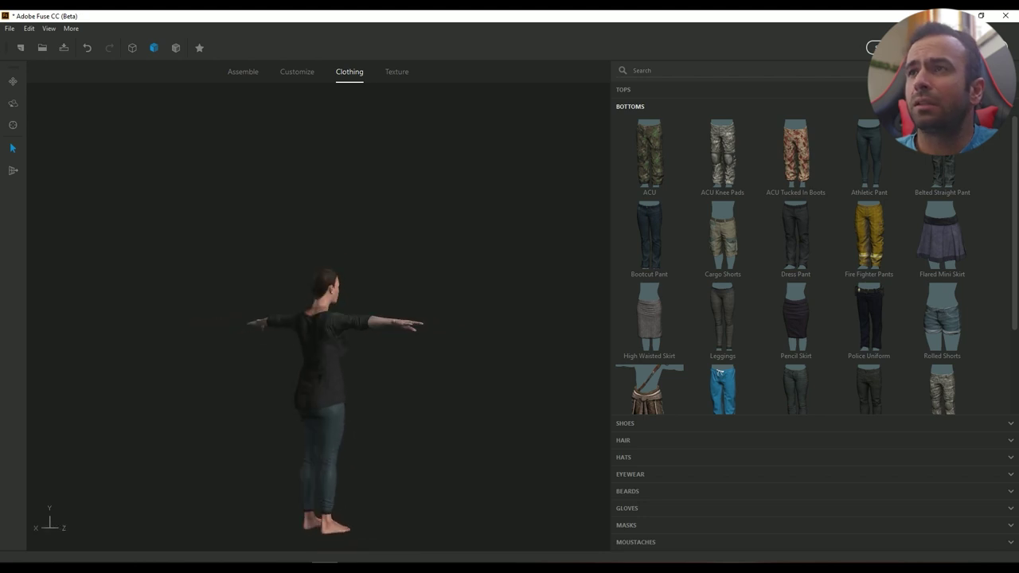
left_click(720, 90)
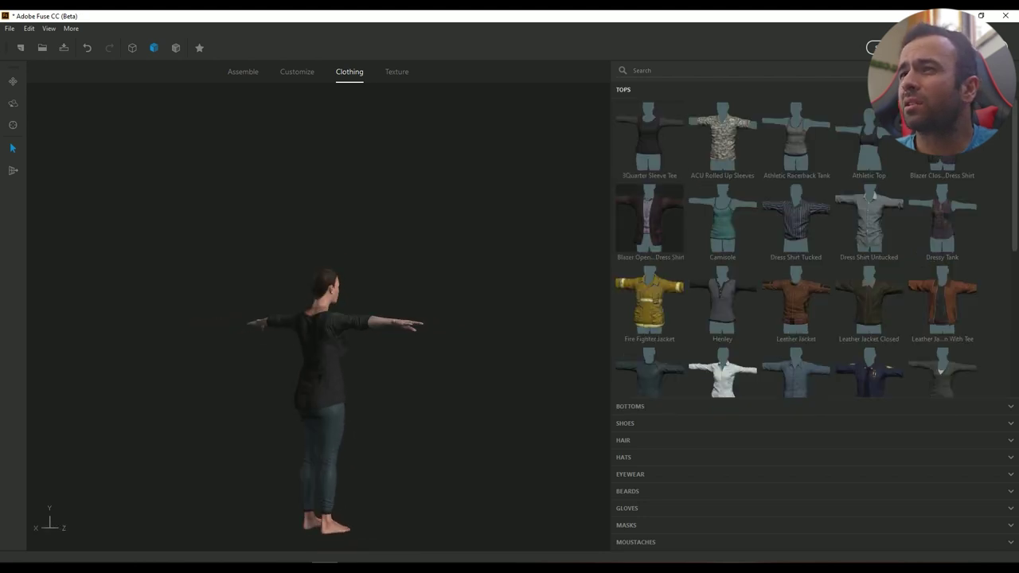
left_click(722, 219)
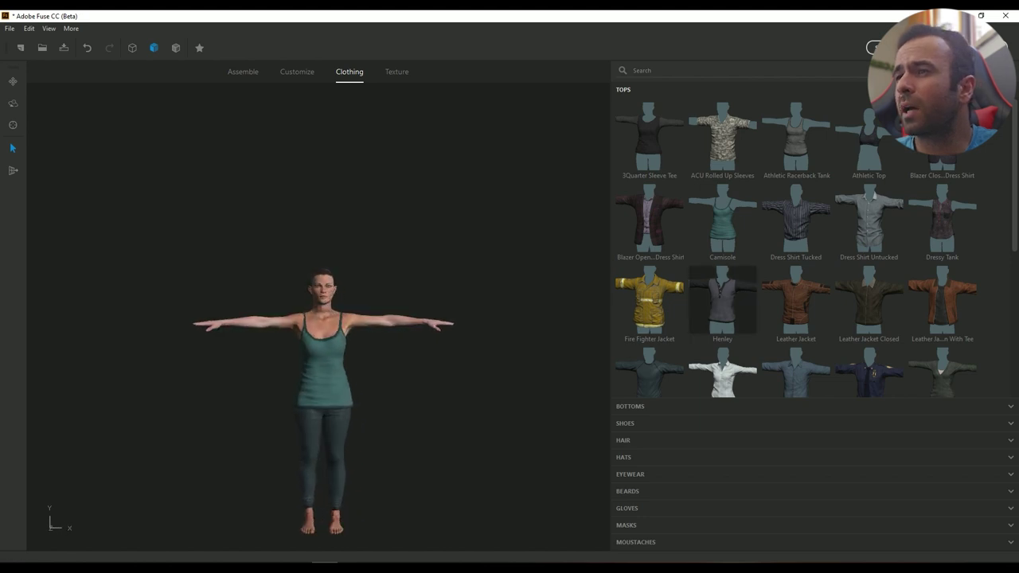
scroll(722, 294, "down", 2)
left_click(722, 287)
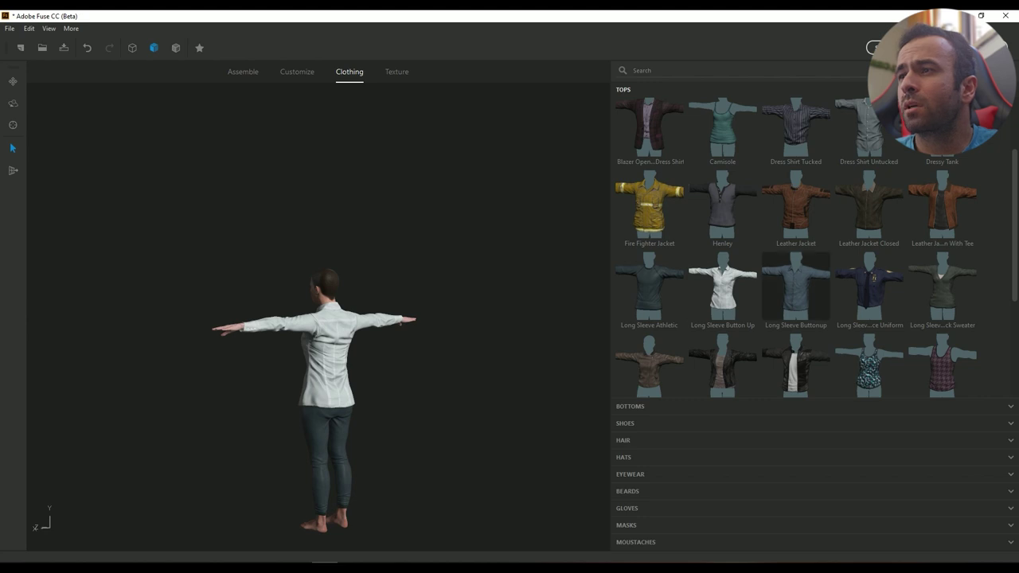
Change the character's top to the Relaxed Tee and check how it fits from different angles
scroll(796, 335, "down", 1)
scroll(869, 335, "down", 4)
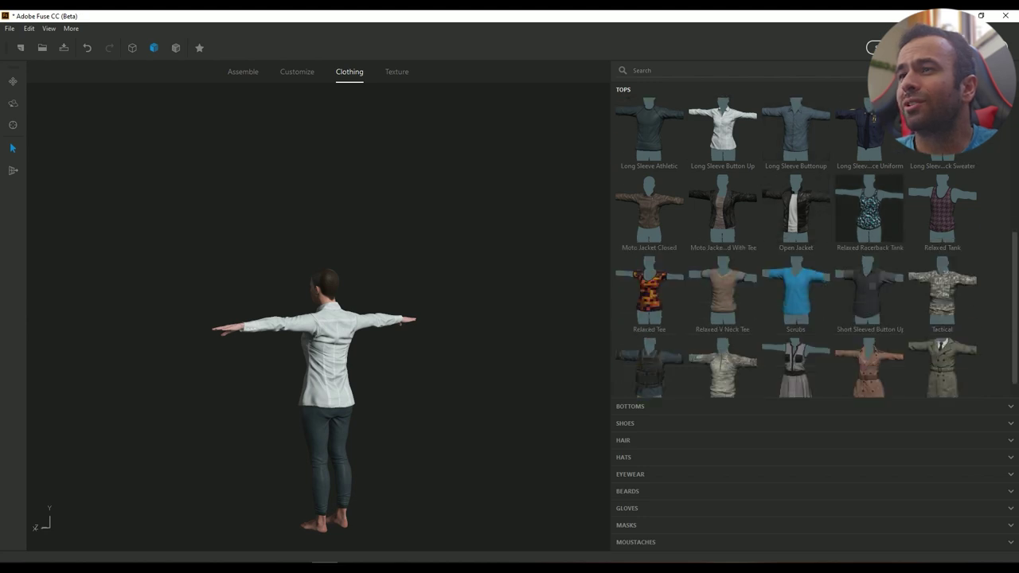
scroll(869, 207, "down", 1)
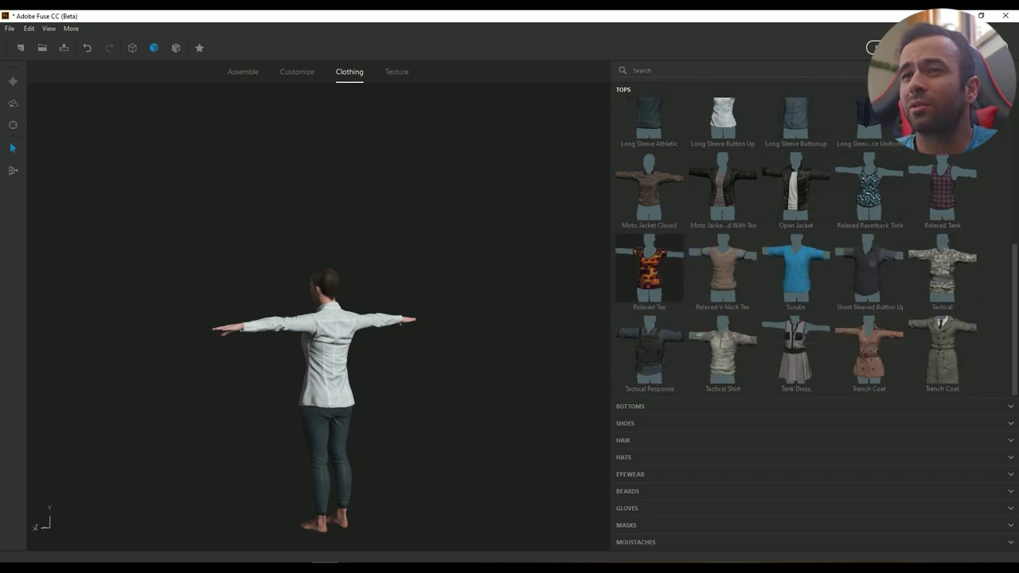
left_click(649, 266)
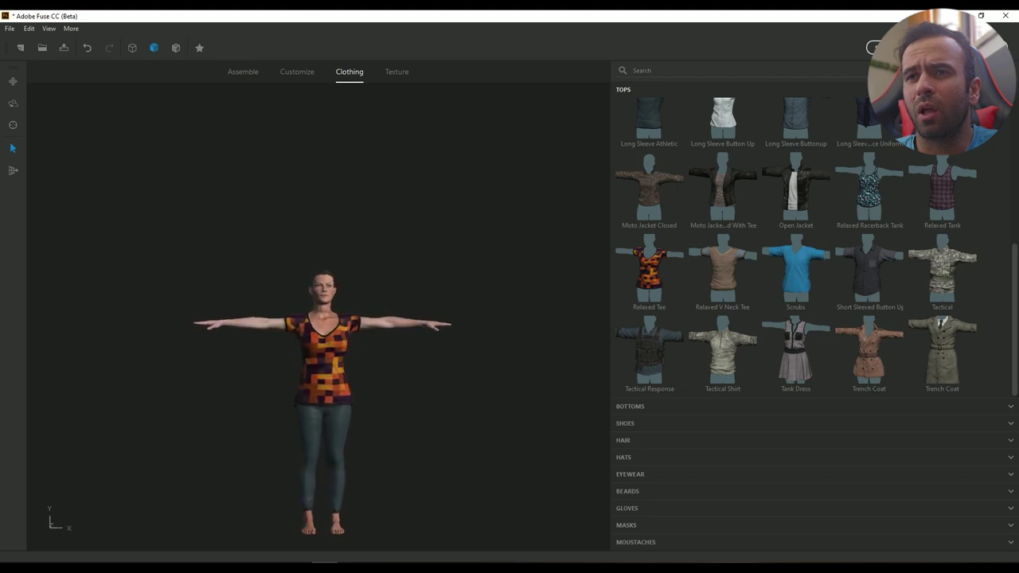
middle_click_drag(239, 318, 485, 330)
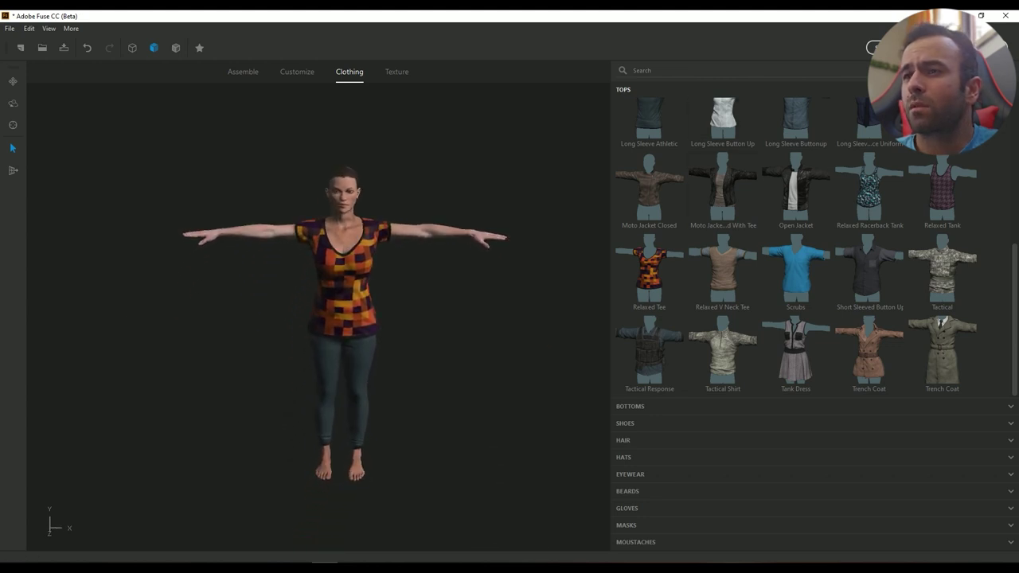
Put the Short Boot footwear on the character
left_click(626, 424)
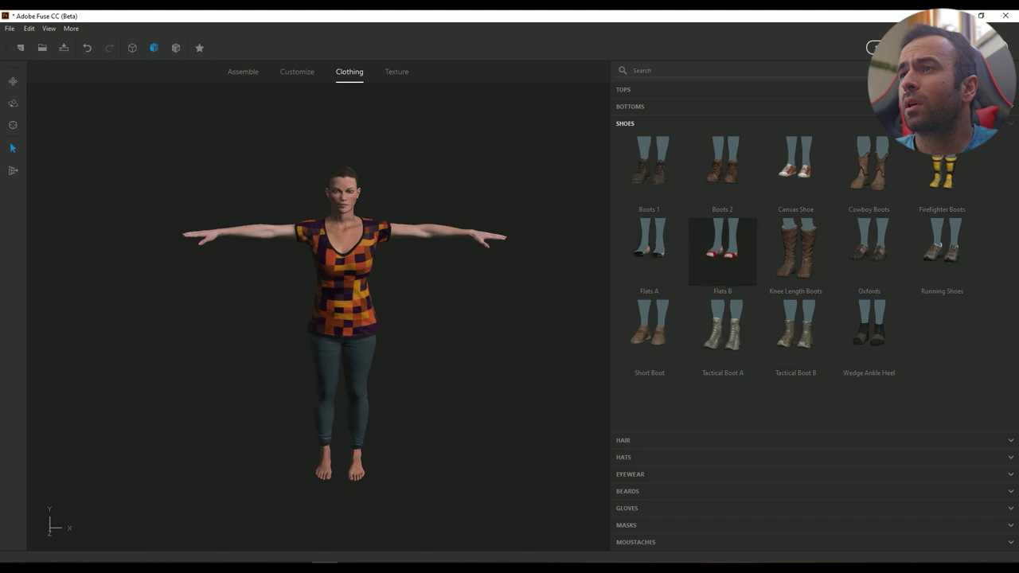
left_click(649, 326)
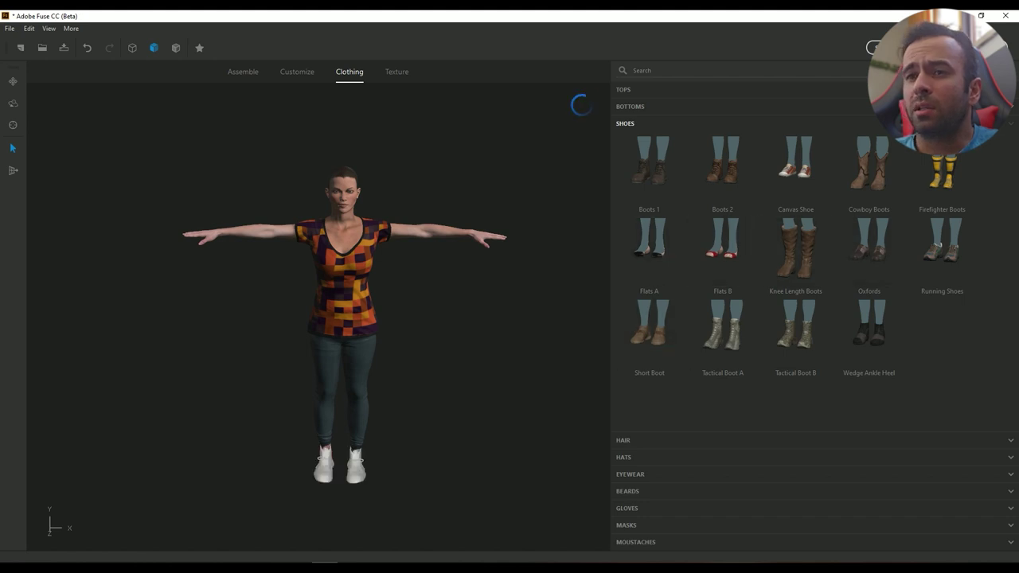
middle_click_drag(343, 311, 374, 322)
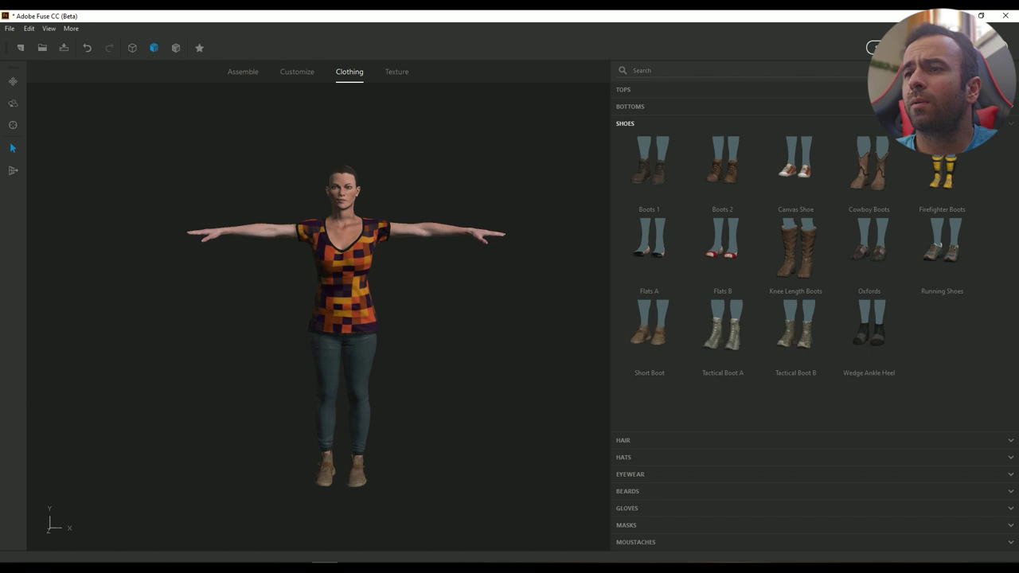
Try the Alpha Long Hair, Alpha Braid Crown, Alpha Short Bouffant and Alpha Short Swept hairstyles on the character
left_click(651, 440)
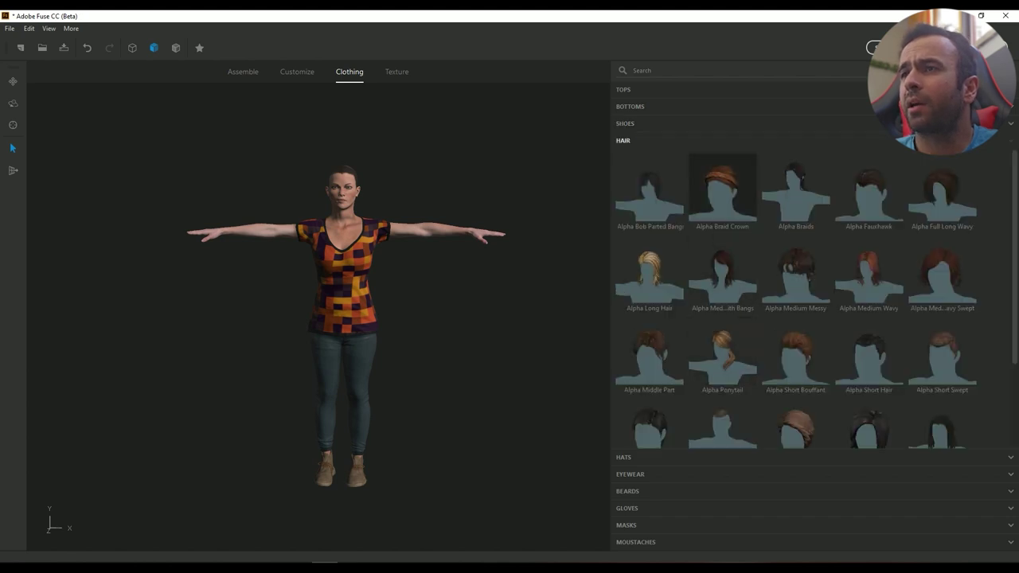
left_click(649, 269)
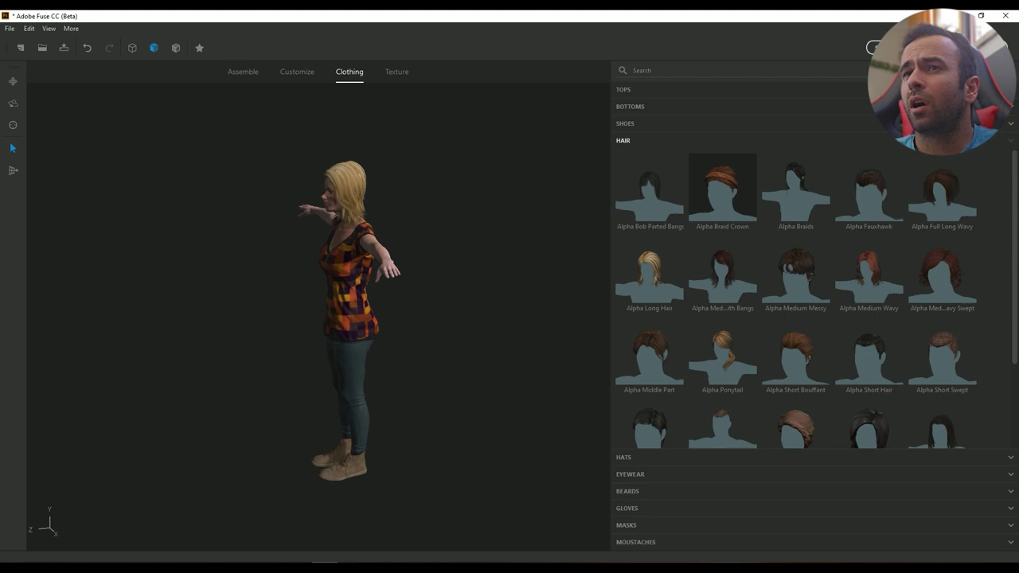
left_click(722, 185)
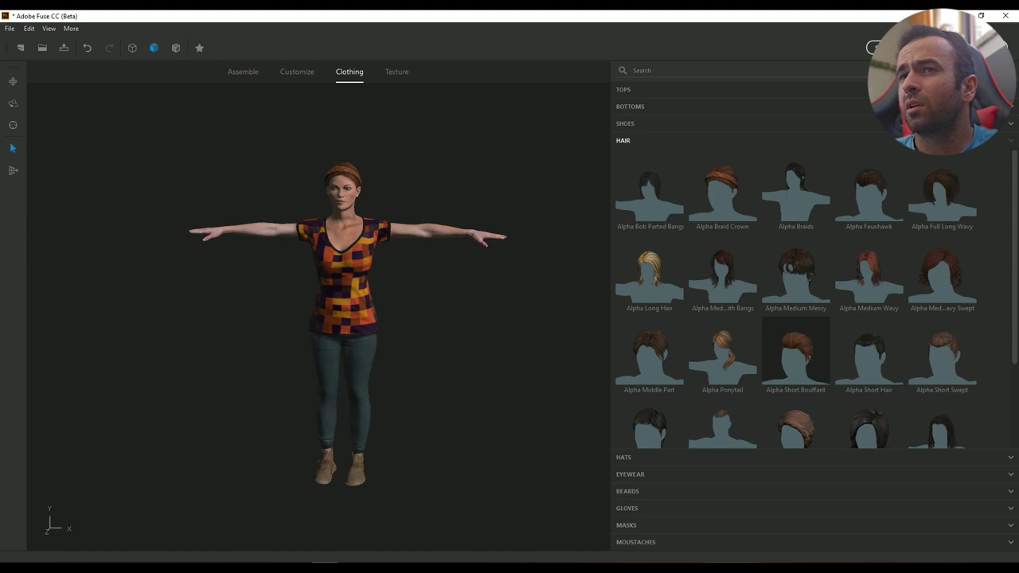
left_click(795, 350)
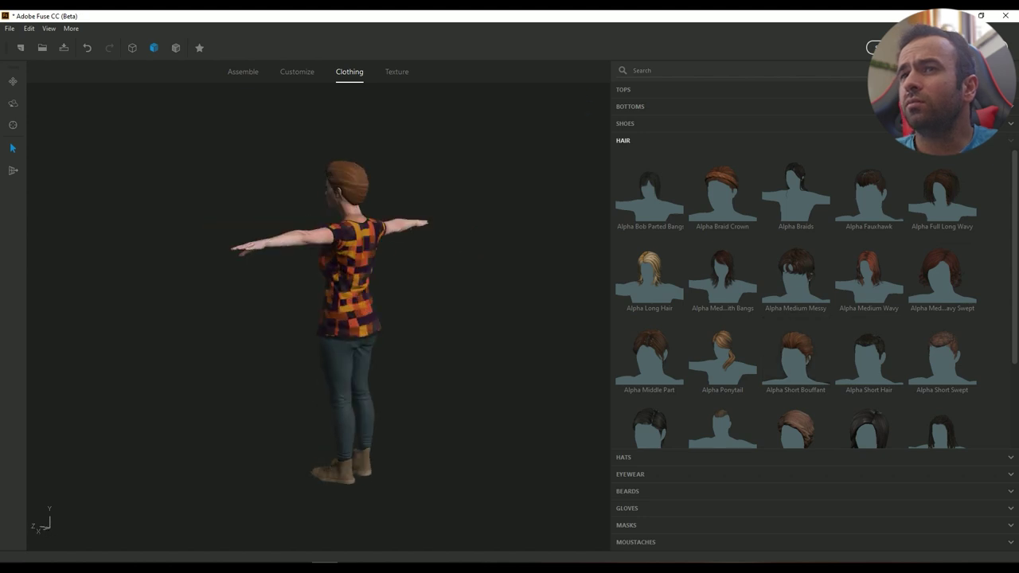
scroll(723, 342, "down", 2)
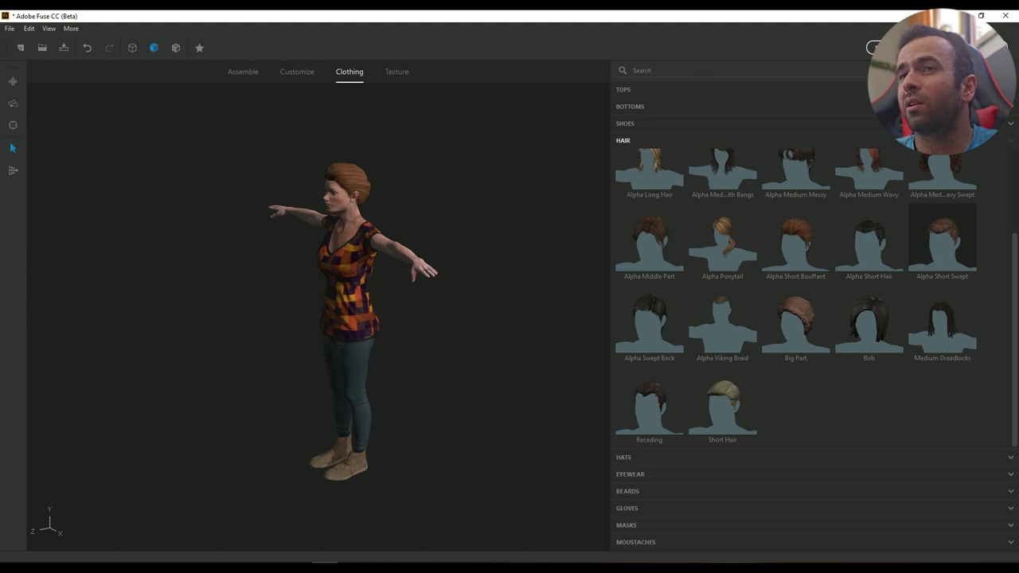
left_click(942, 239)
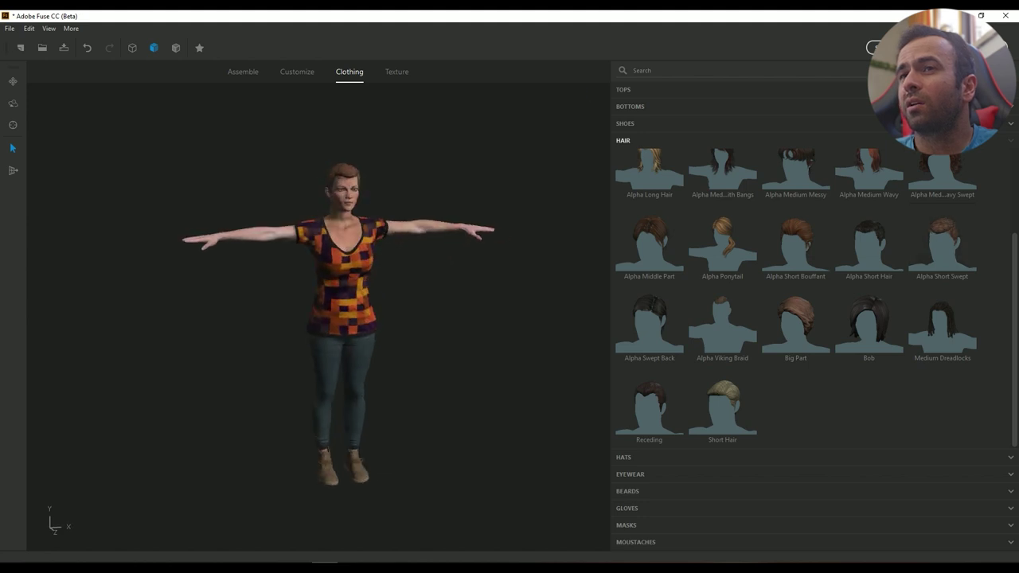
Try the Alpha Ponytail hairstyle and inspect it up close from the front and side
scroll(342, 263, "down", 2)
scroll(343, 263, "up", 5)
middle_click_drag(342, 263, 305, 375)
left_click(722, 243)
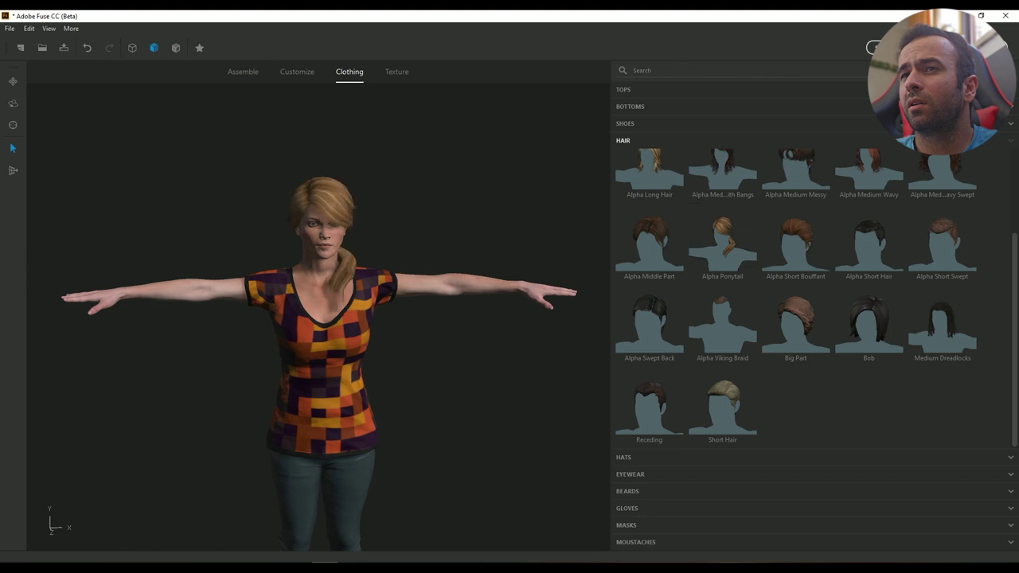
left_click_drag(446, 271, 374, 306)
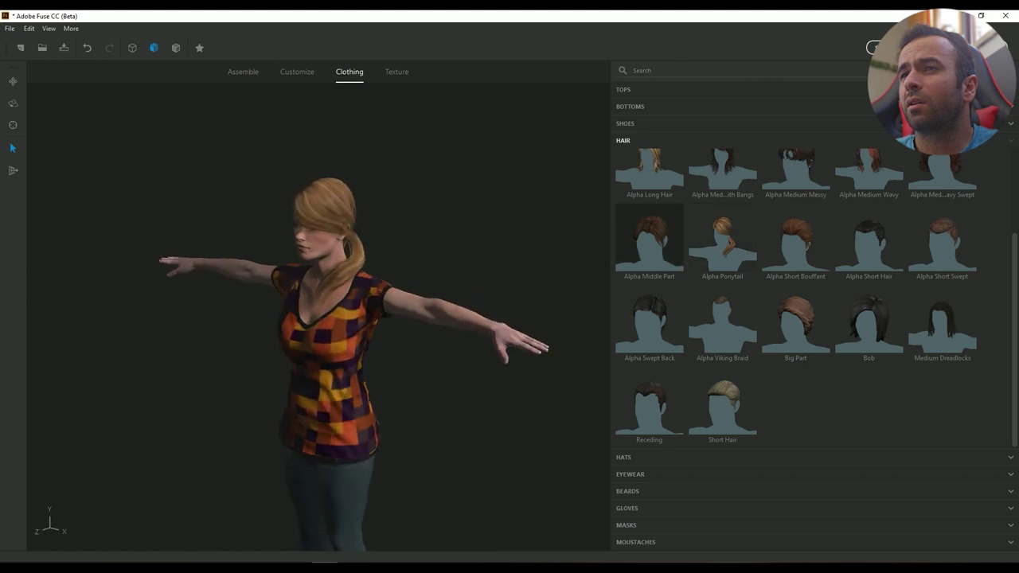
Try the Alpha Middle Part hairstyle and replace it with the dark Alpha medium hair with bangs
left_click(649, 244)
mouse_move(494, 271)
left_mouse_down()
mouse_move(358, 281)
mouse_move(504, 285)
left_mouse_up()
scroll(649, 251, "up", 3)
left_click(722, 253)
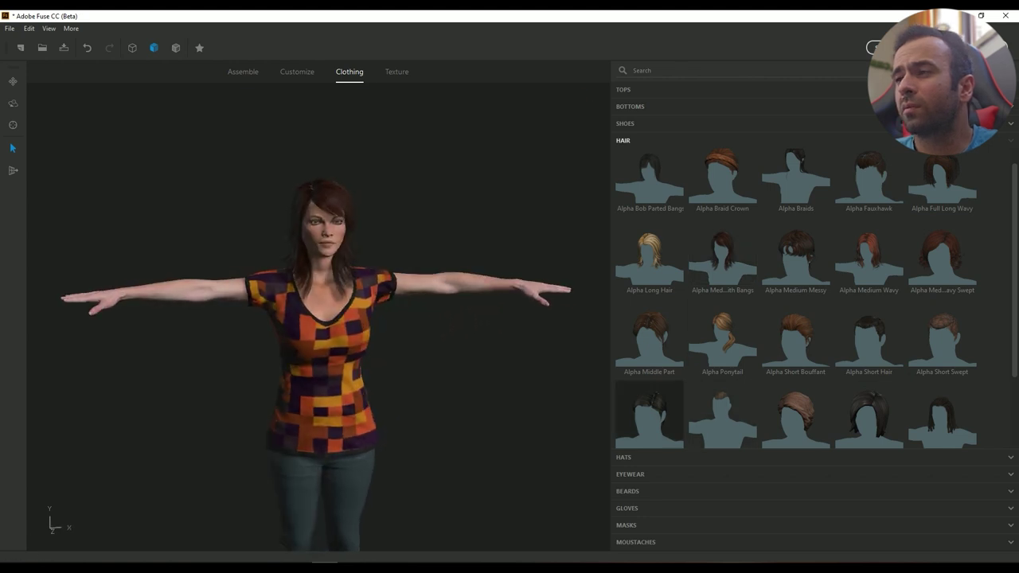
Add the Beanie A hat to the character and check its fit over the hair
left_click(795, 458)
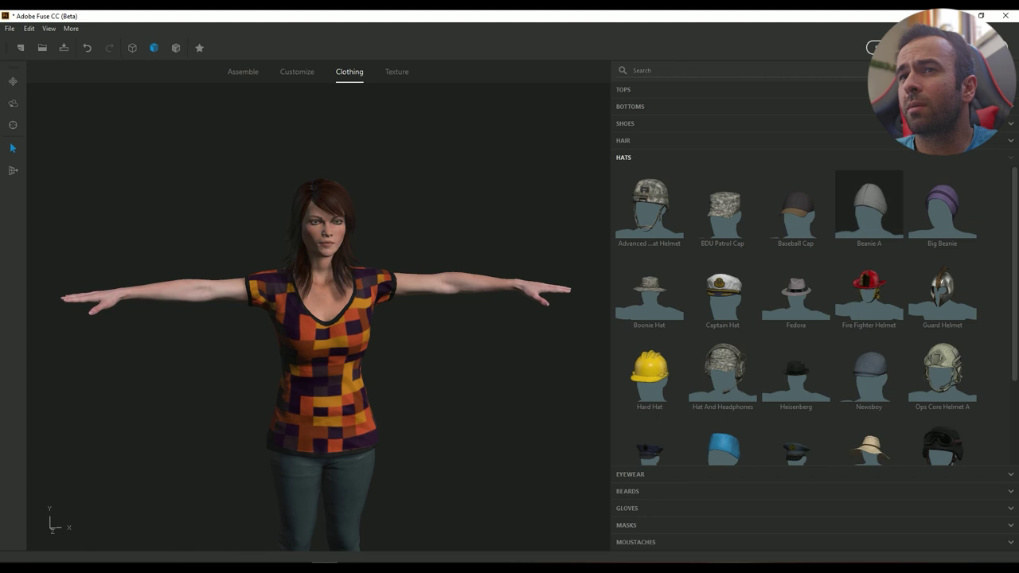
left_click(869, 208)
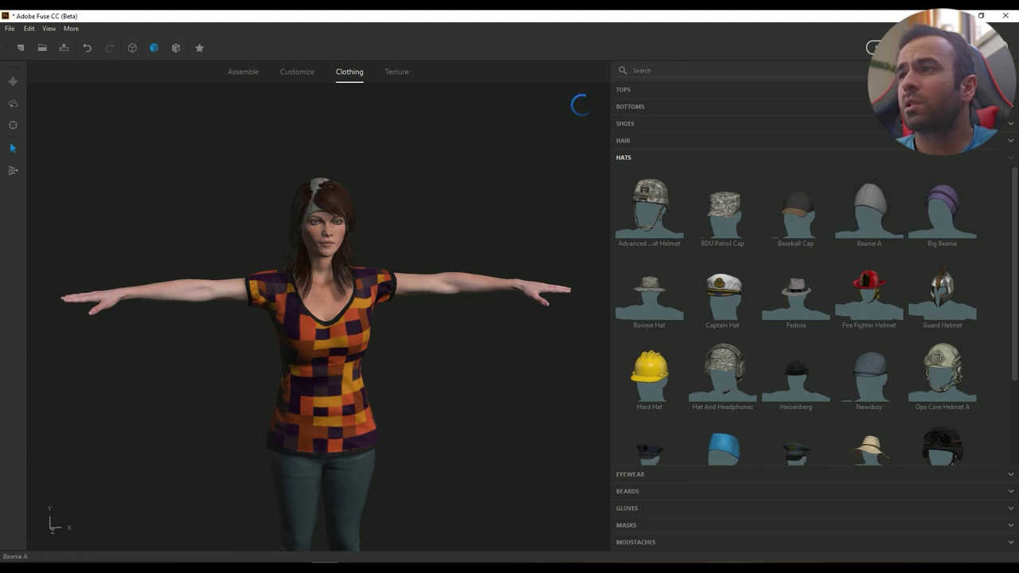
middle_click_drag(470, 247, 506, 246)
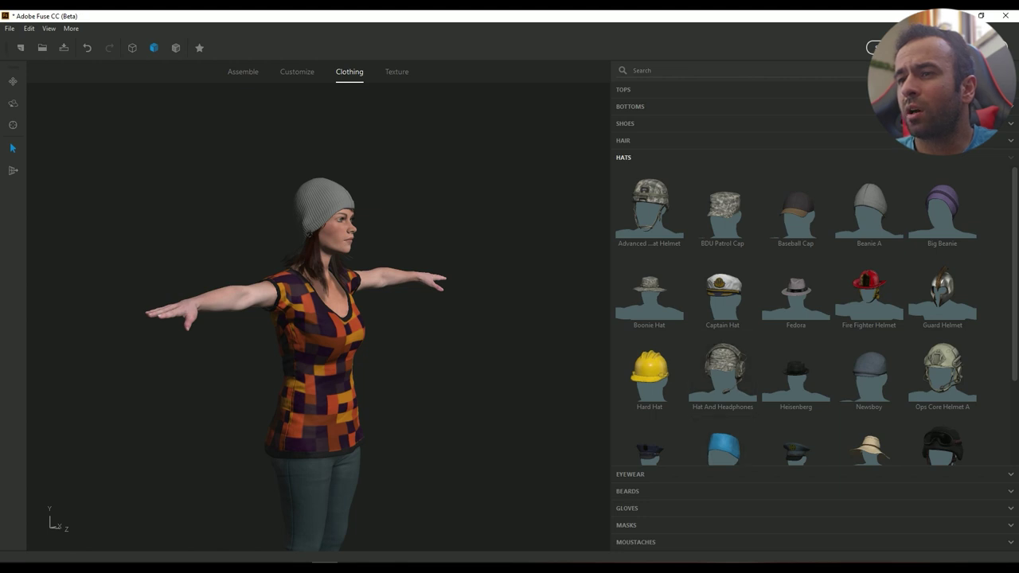
scroll(318, 317, "down", 4)
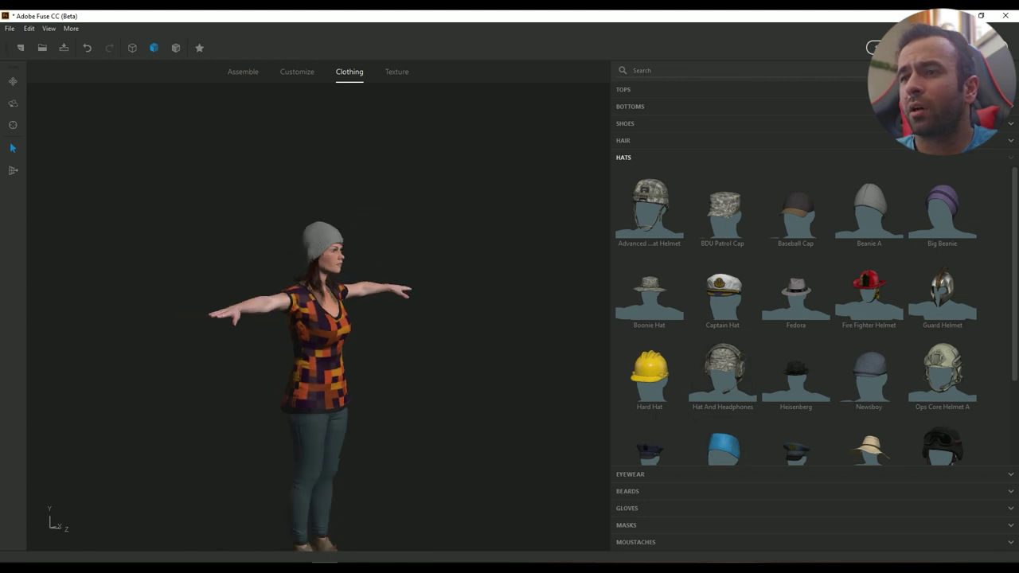
Look over the available gloves, masks and moustaches and the character's texture editing stage
left_click(627, 509)
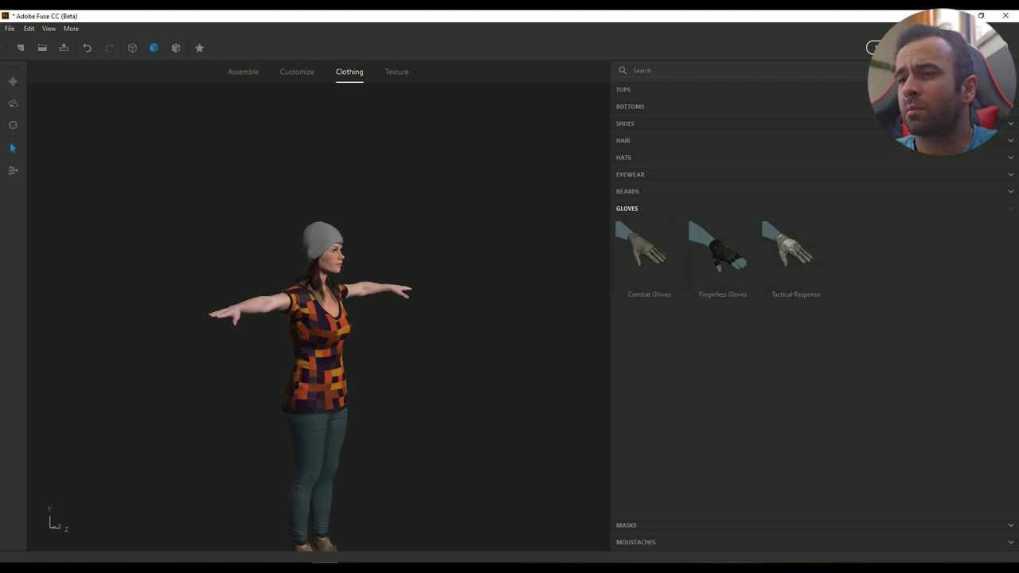
left_click(626, 526)
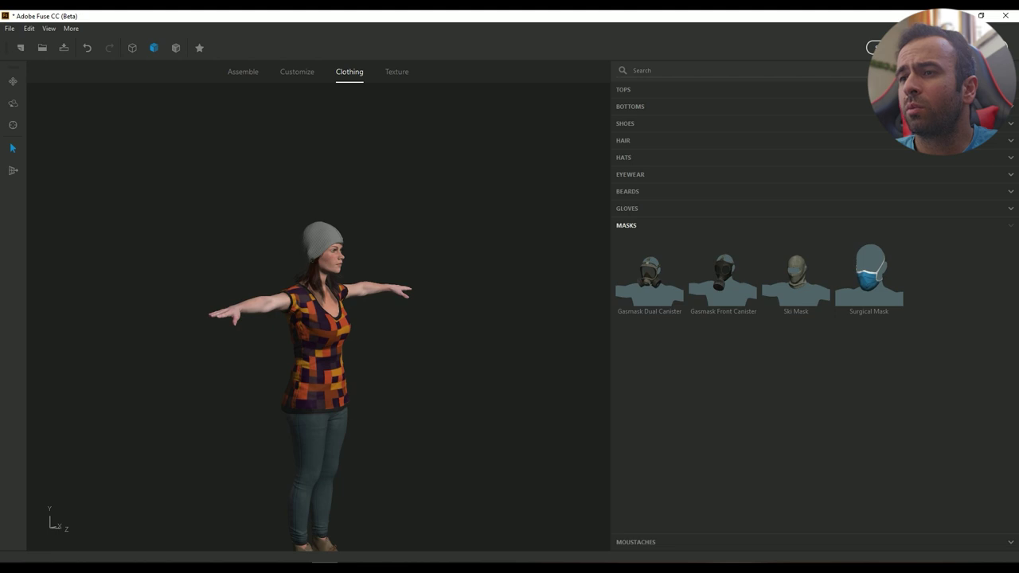
left_click(635, 543)
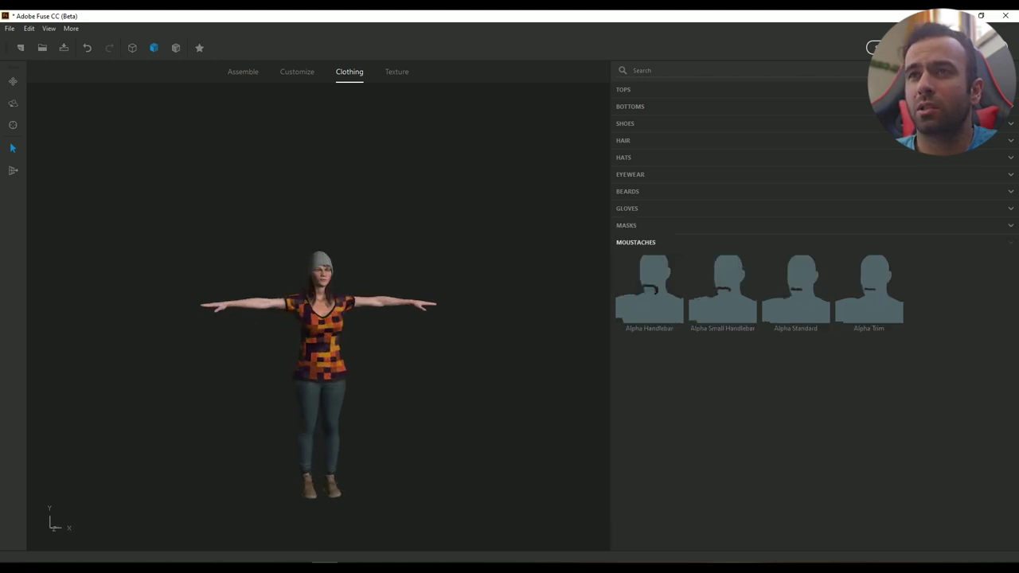
left_click(397, 72)
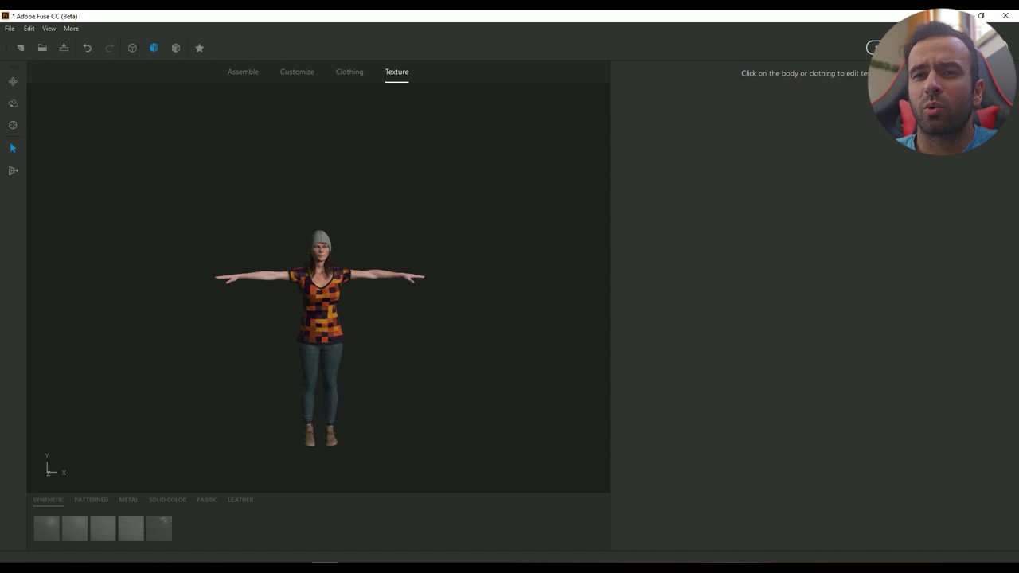
scroll(318, 287, "up", 5)
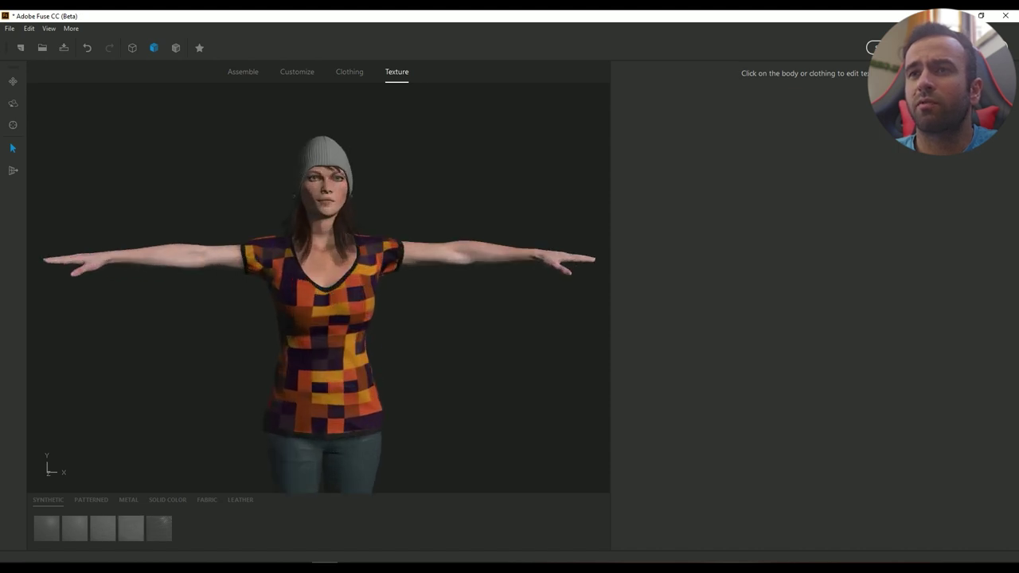
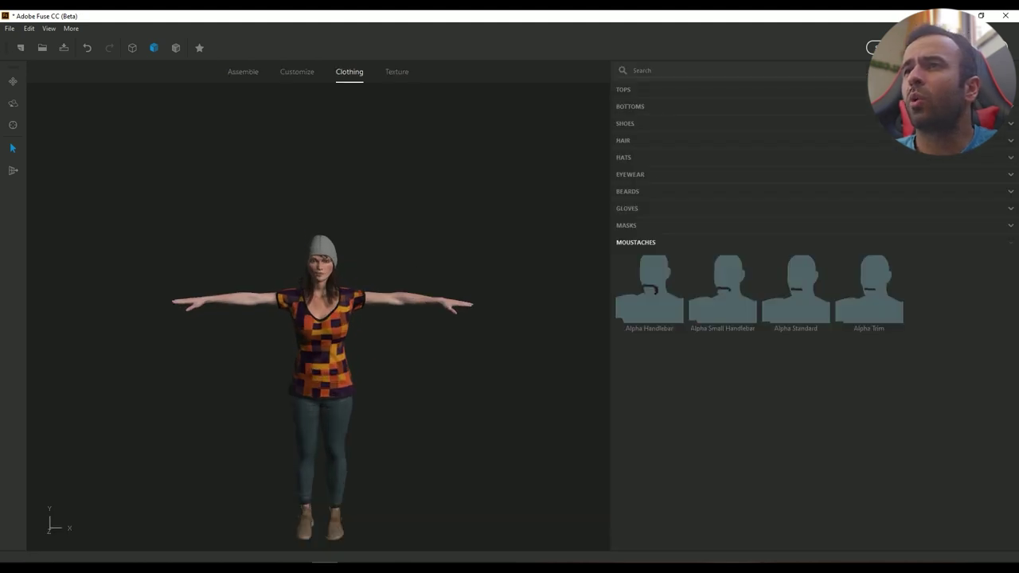
Try the Dress Shirt Tucked on the character and swap it for the Athletic Top
left_click(624, 90)
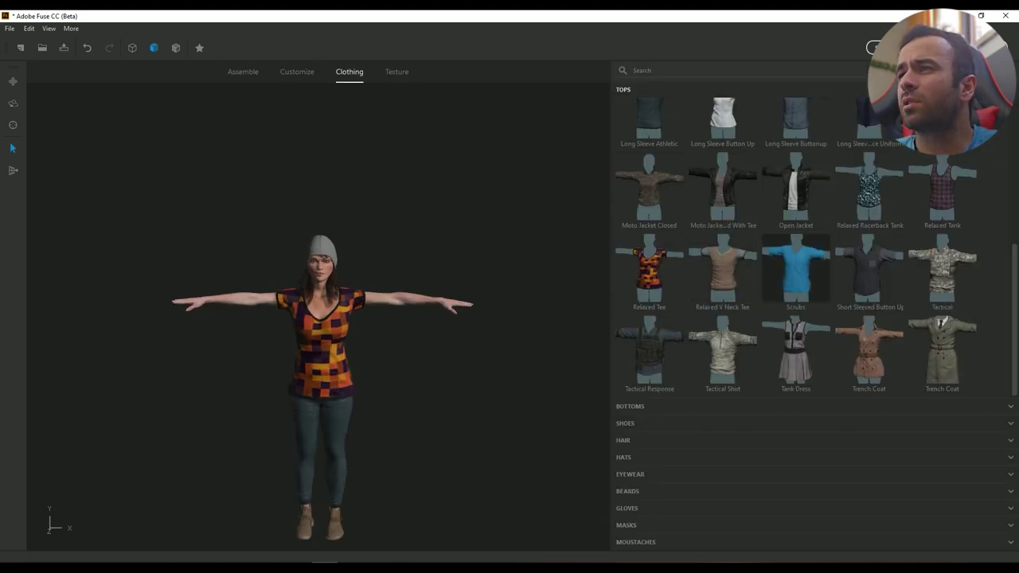
scroll(796, 270, "up", 5)
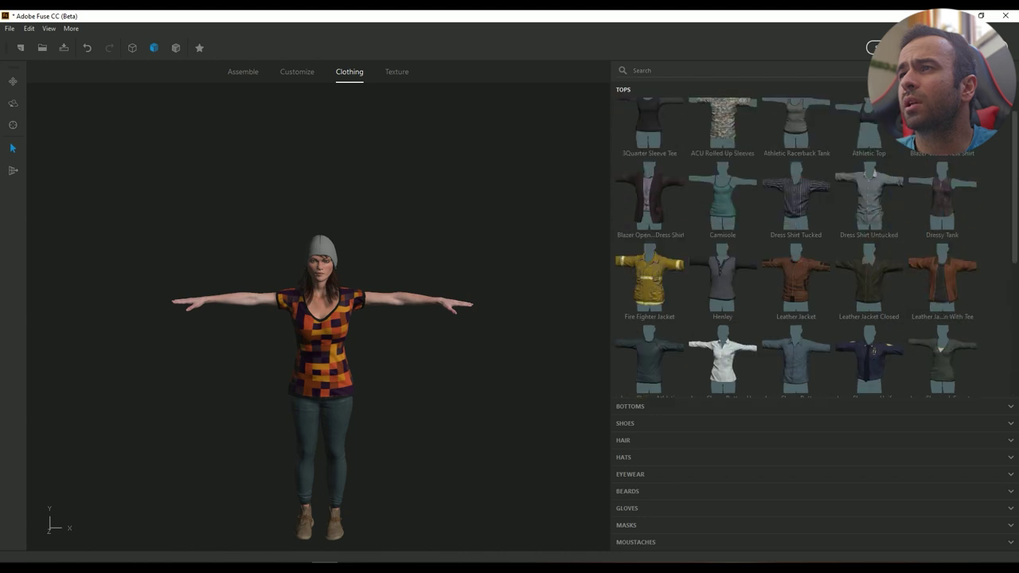
scroll(796, 247, "up", 1)
left_click(796, 217)
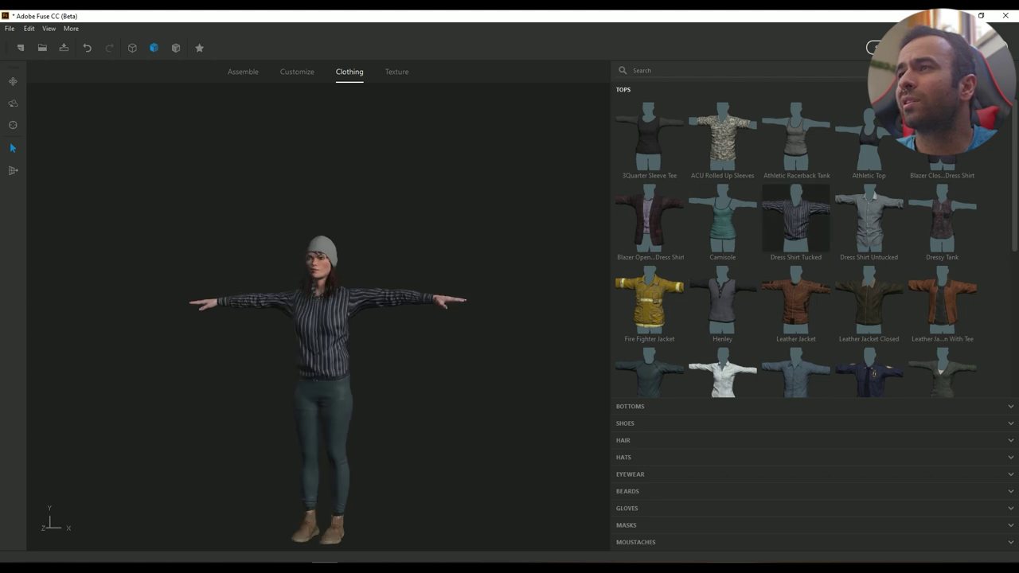
left_click(848, 136)
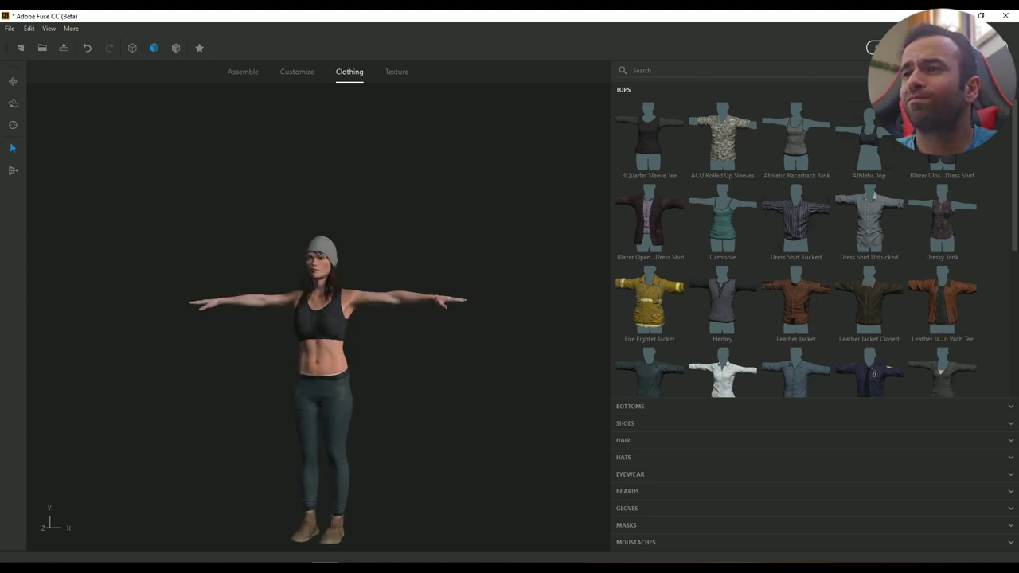
scroll(796, 303, "down", 1)
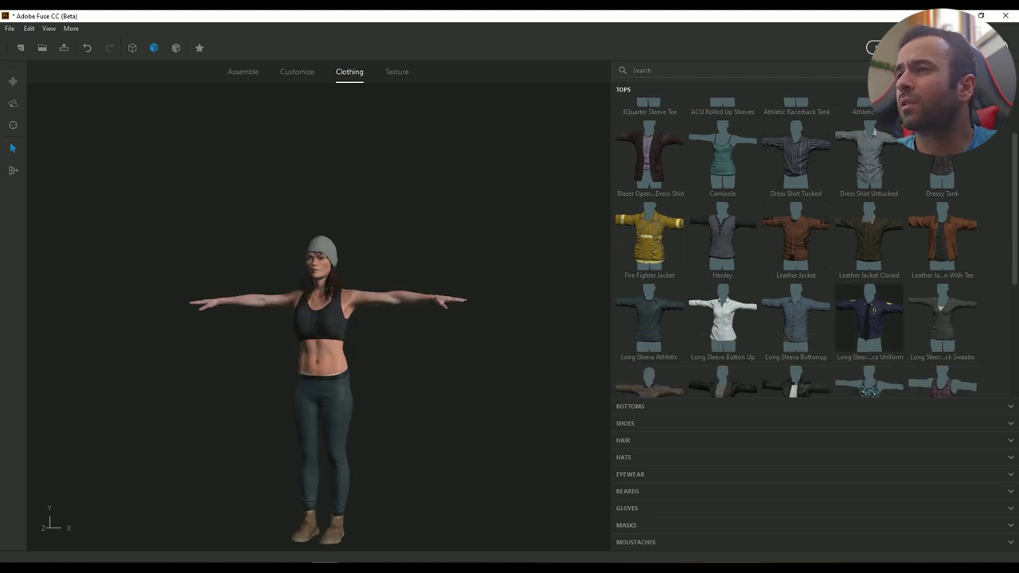
Try the Scrubs and Relaxed Tank tops on the character and settle on the Relaxed Tee
scroll(942, 319, "down", 1)
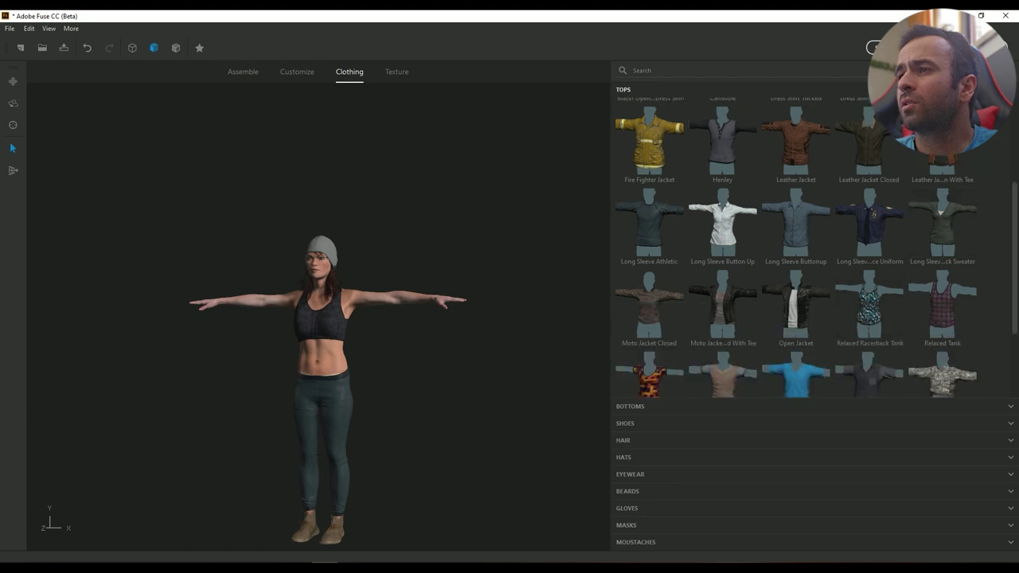
scroll(870, 327, "down", 1)
left_click(796, 322)
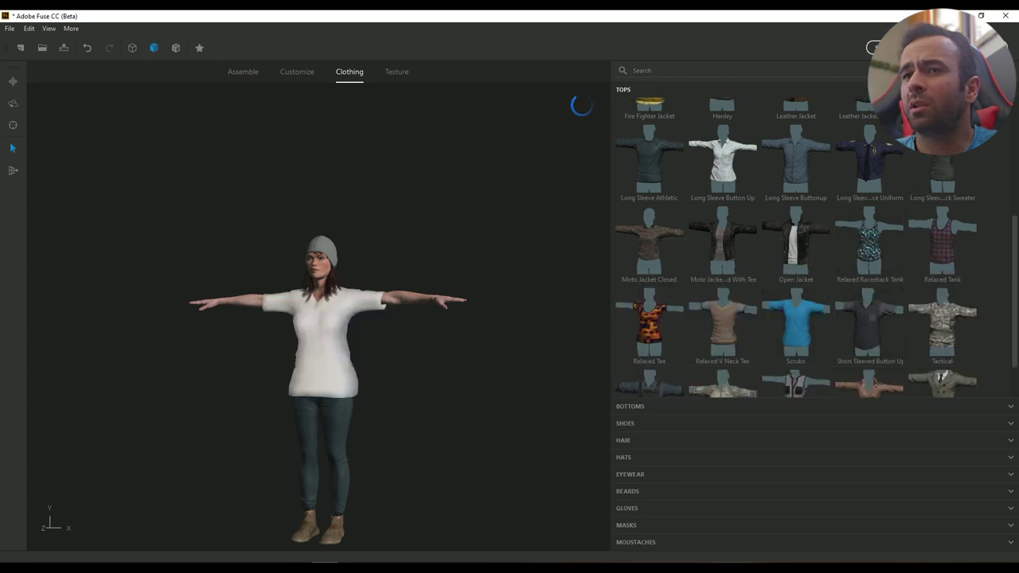
scroll(722, 322, "down", 1)
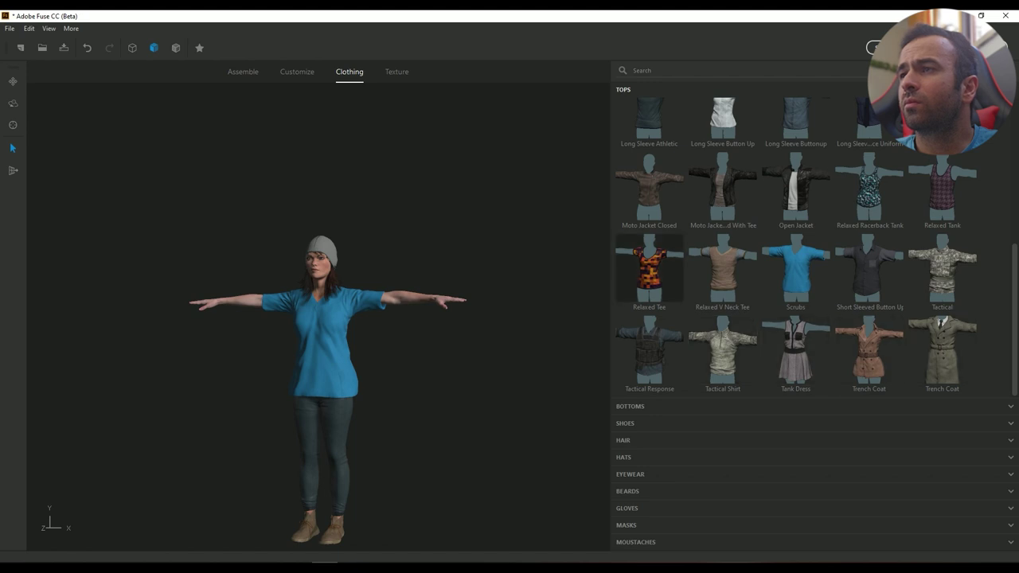
left_click(649, 269)
left_click(942, 191)
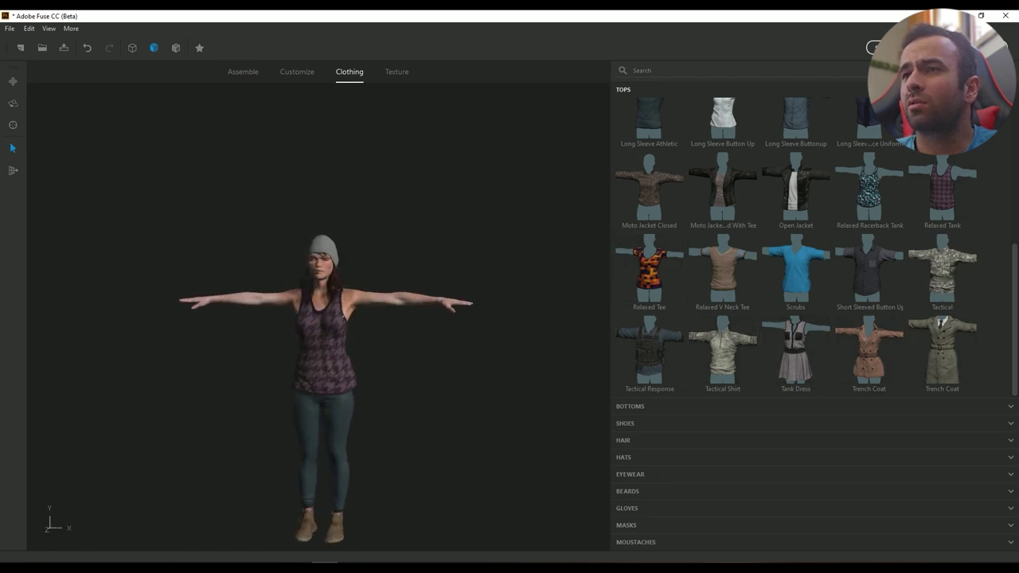
left_click(649, 269)
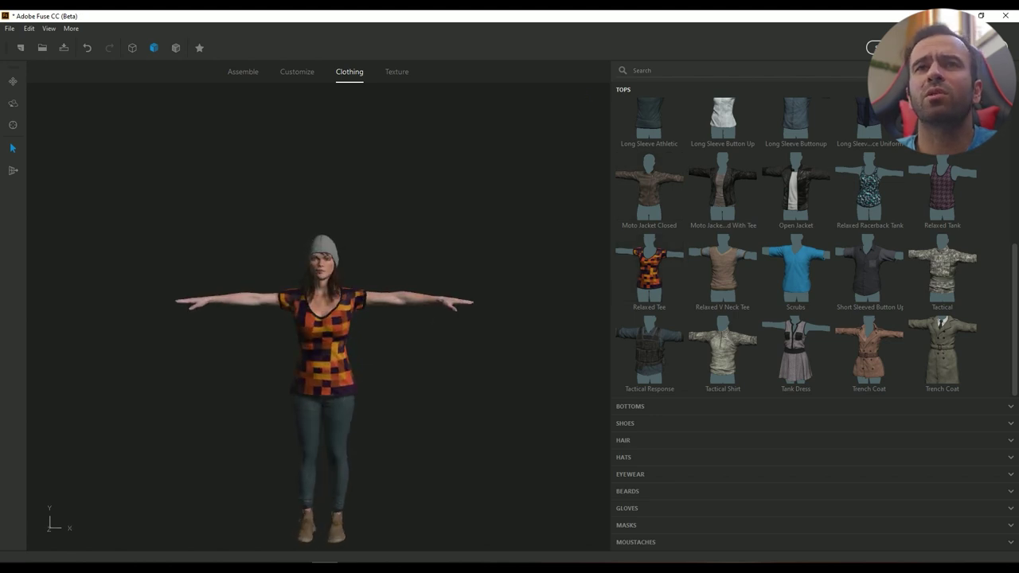
Try to send the character directly to Mixamo for animation
left_click(9, 28)
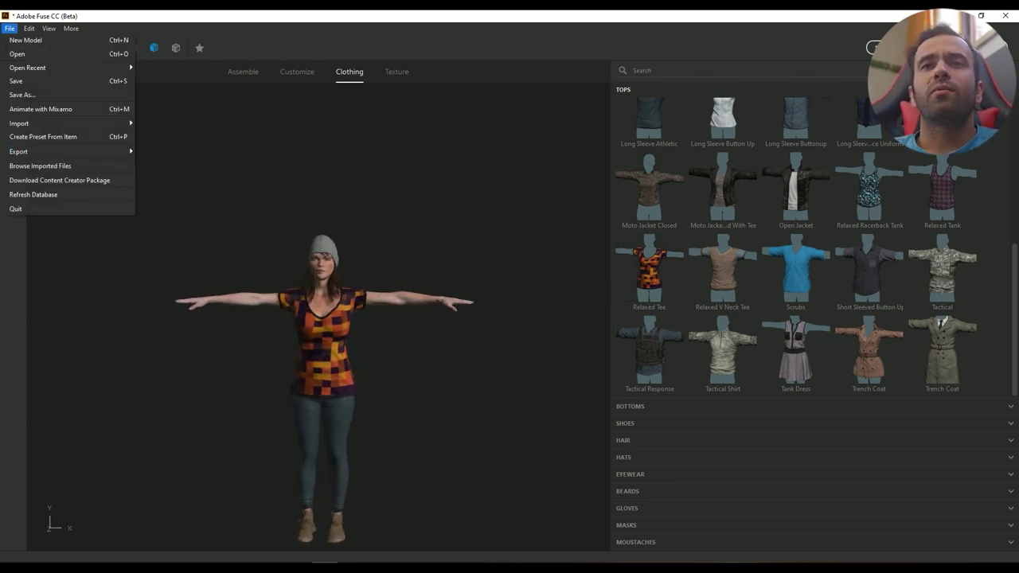
mouse_move(32, 152)
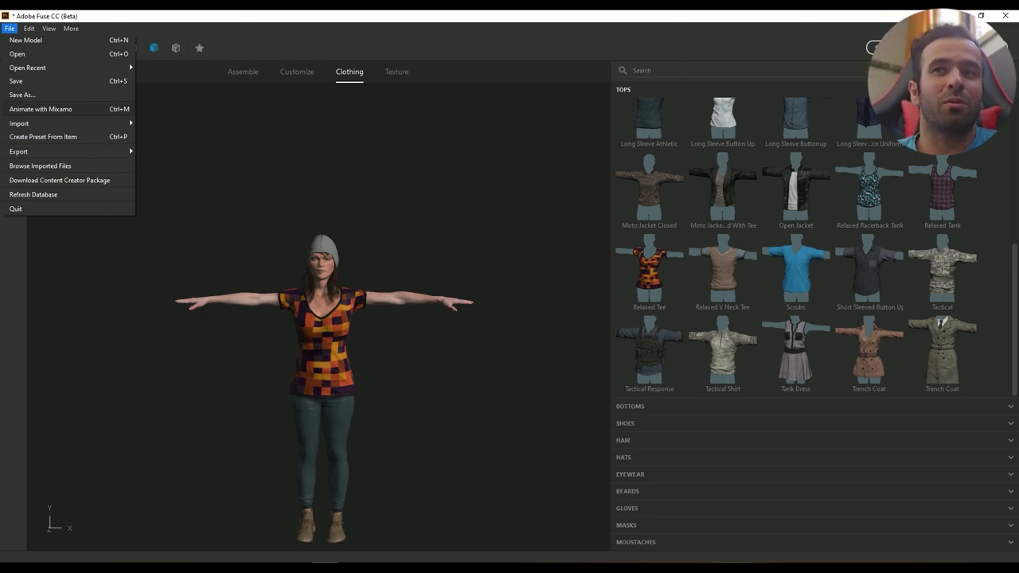
left_click(41, 109)
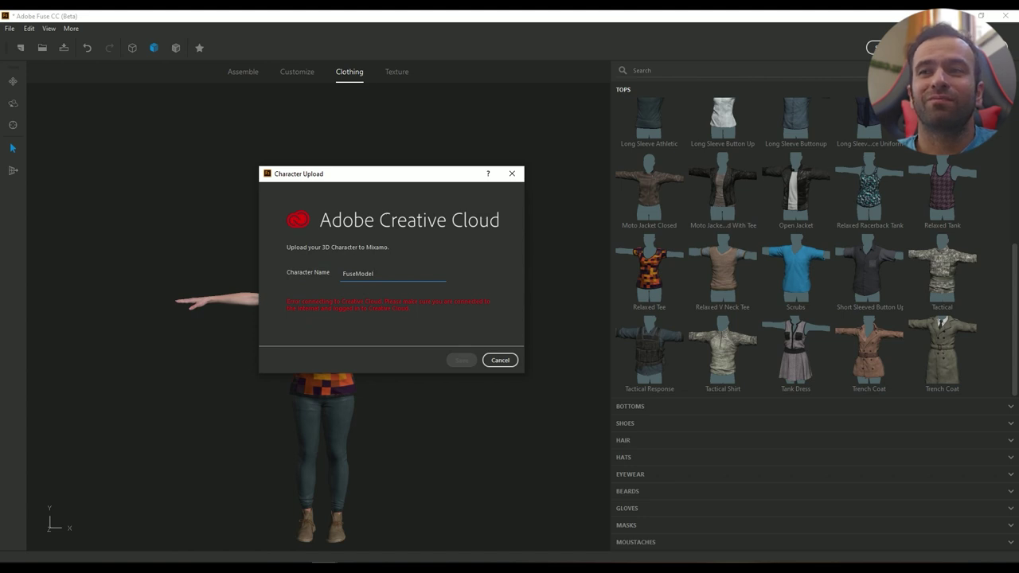
left_click(500, 361)
Start exporting the character as an OBJ model with packed textures and UVs at a 2048 map size
left_click(10, 29)
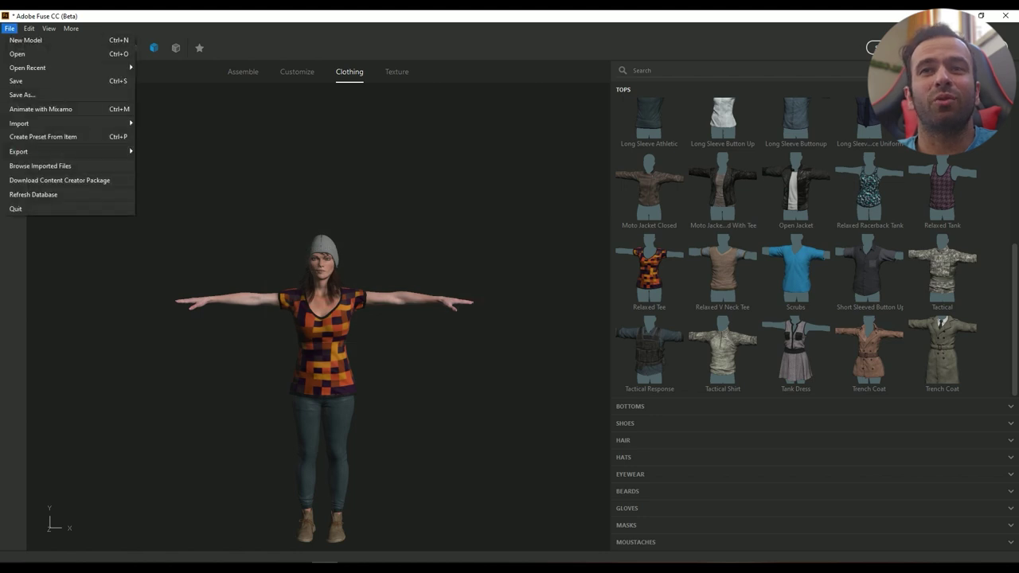
left_click(170, 152)
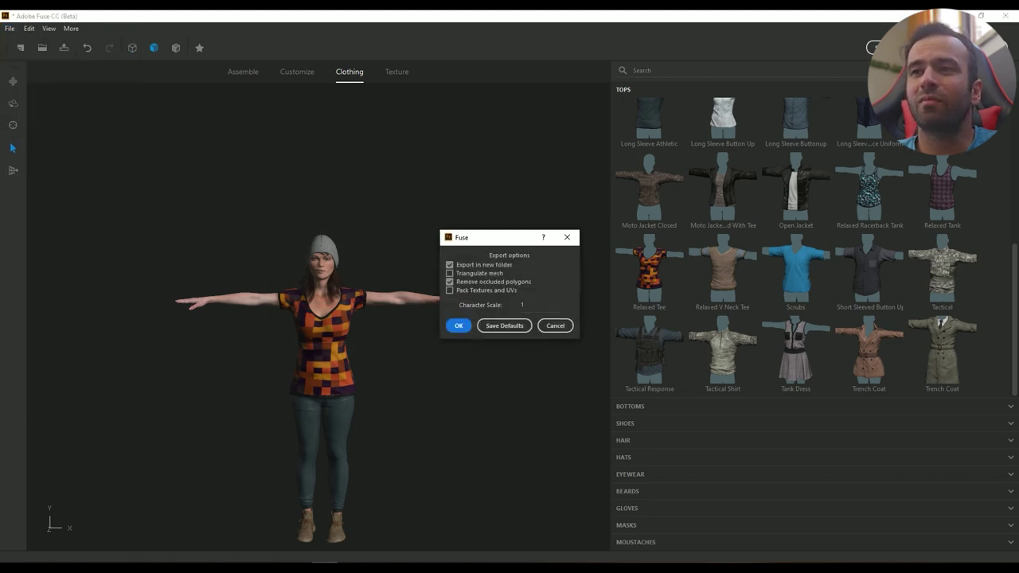
left_click(450, 290)
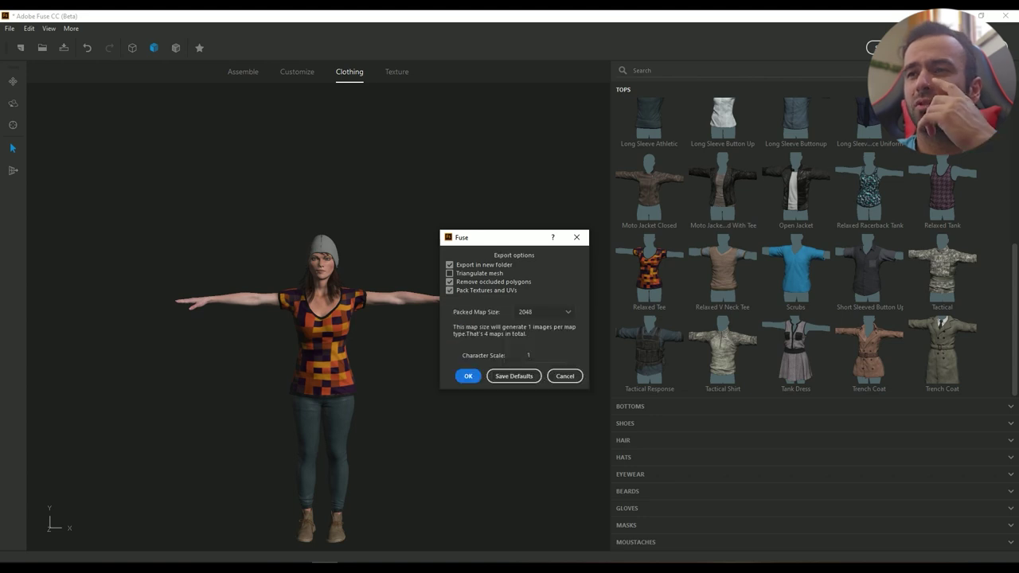
left_click(544, 312)
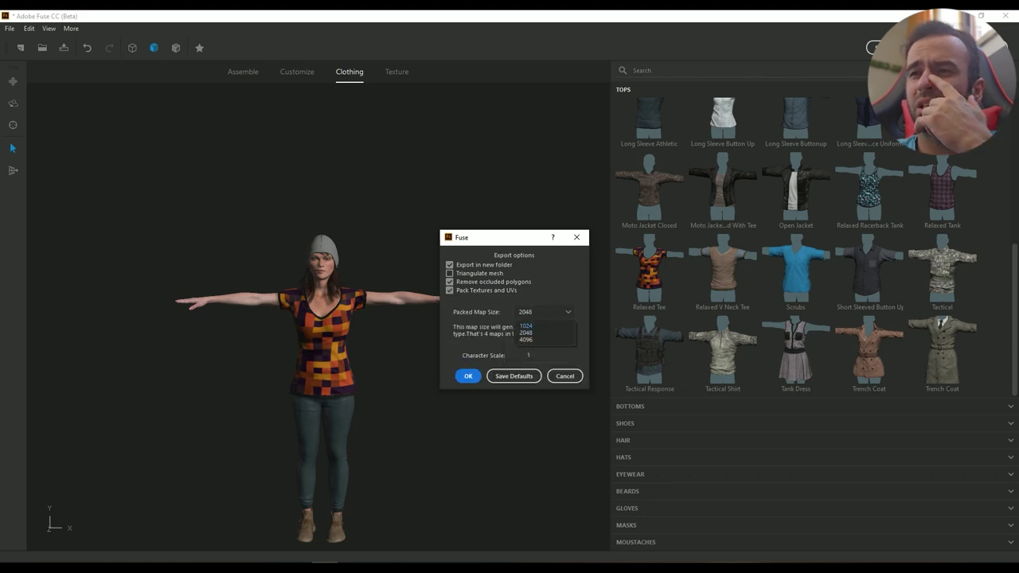
left_click(525, 326)
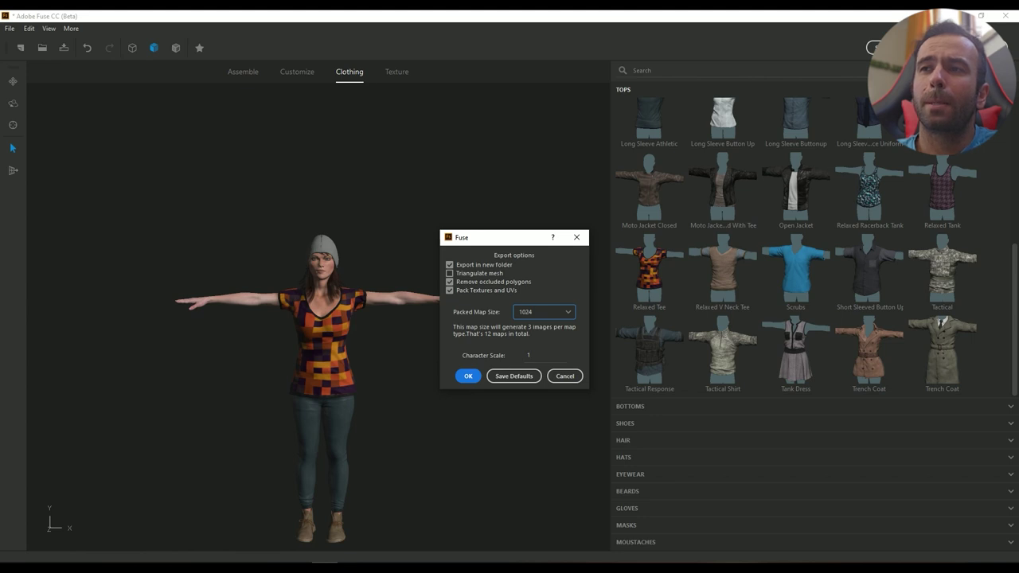
left_click(544, 311)
left_click(526, 334)
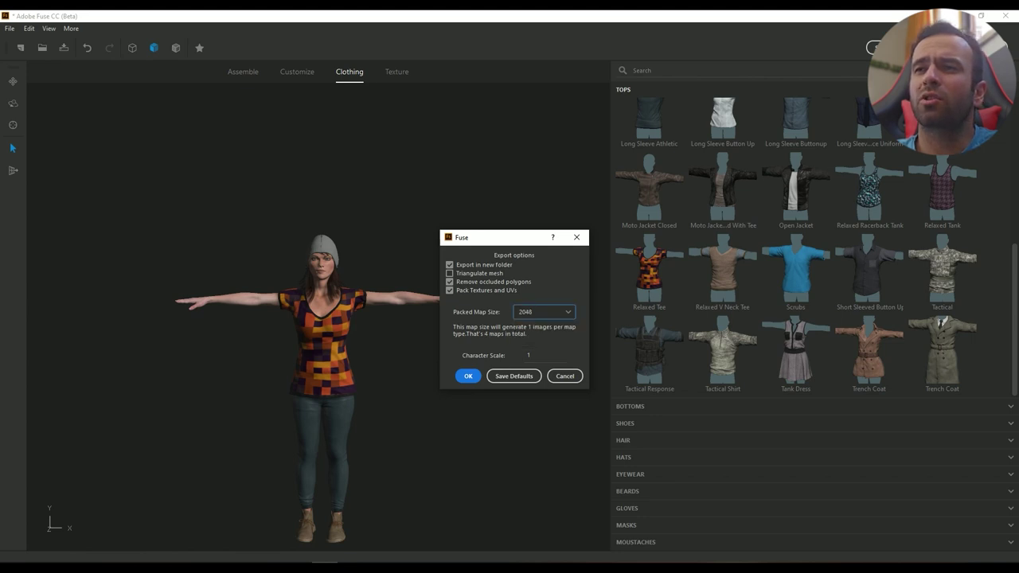
left_click(450, 274)
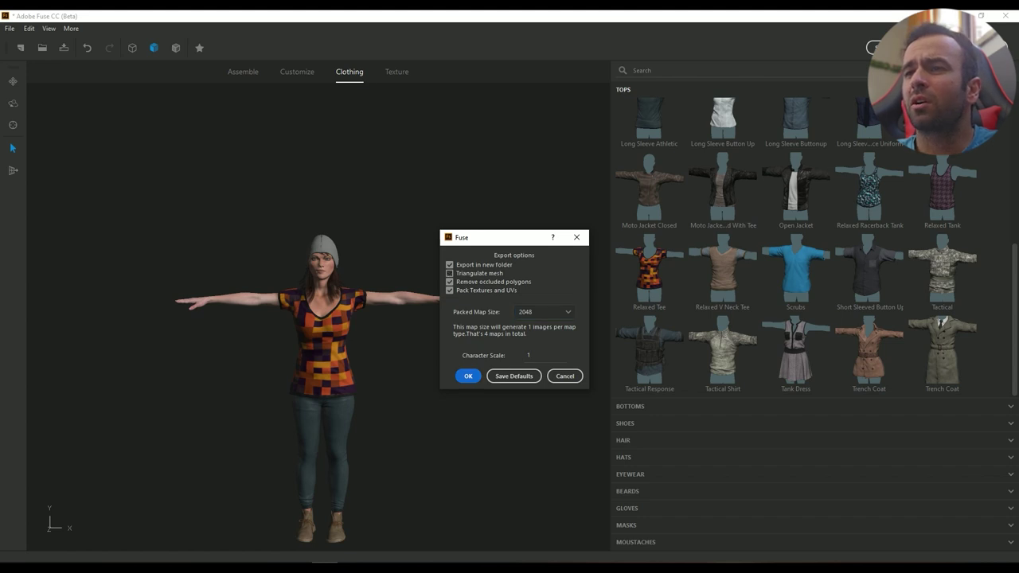
left_click(468, 376)
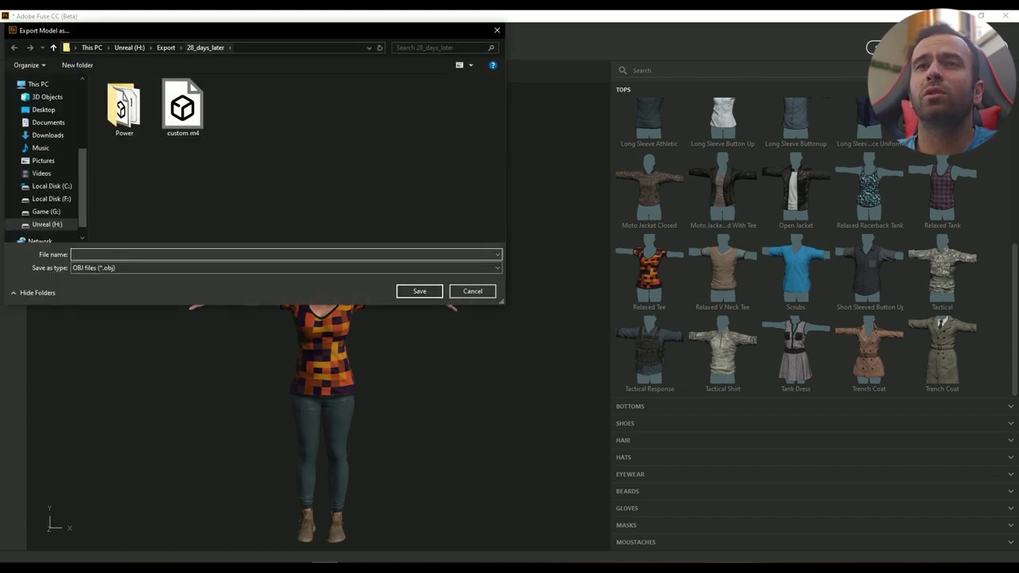
Name the exported OBJ file RateMeWoman and save it in the 28_days_later folder
left_click(165, 47)
double_click(126, 96)
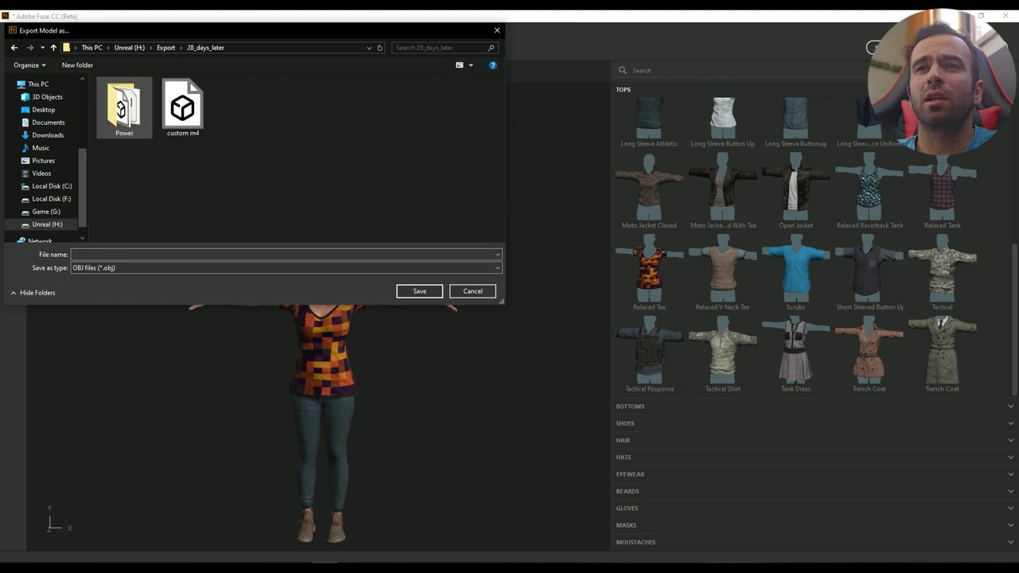
left_click(120, 255)
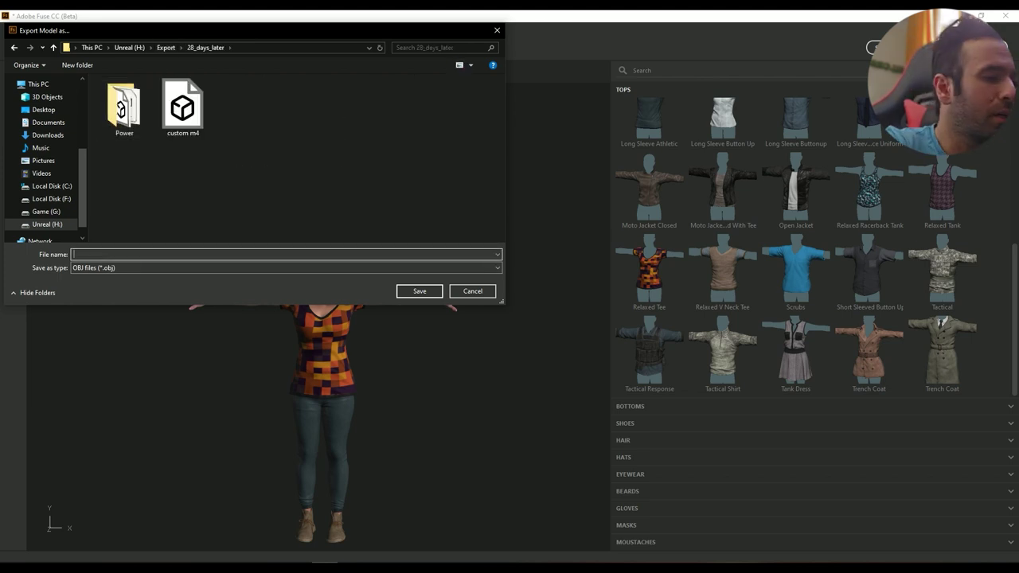
type("Google")
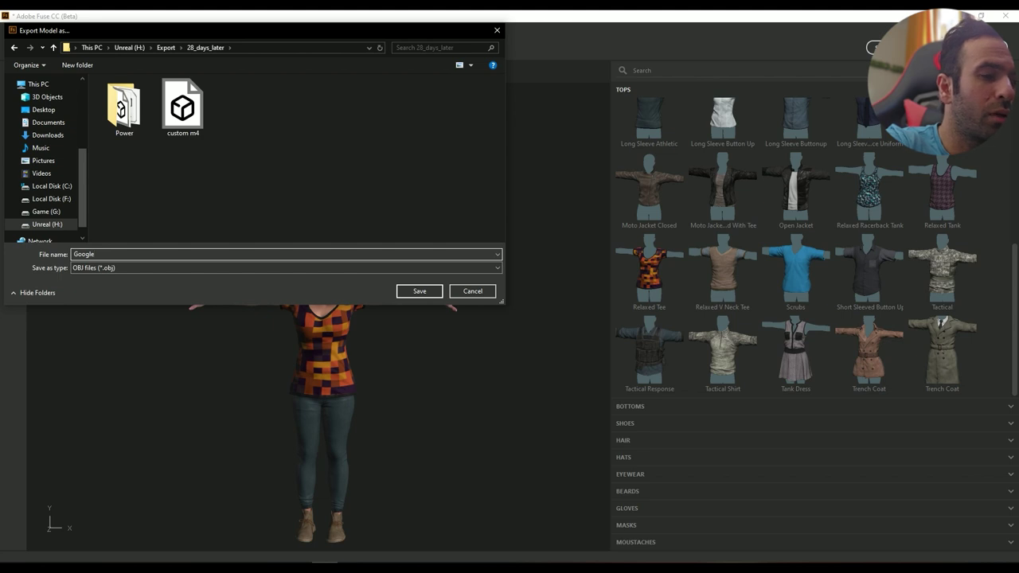
key("BackSpace")
key("BackSpace")
key("BackSpace")
key("BackSpace")
key("BackSpace")
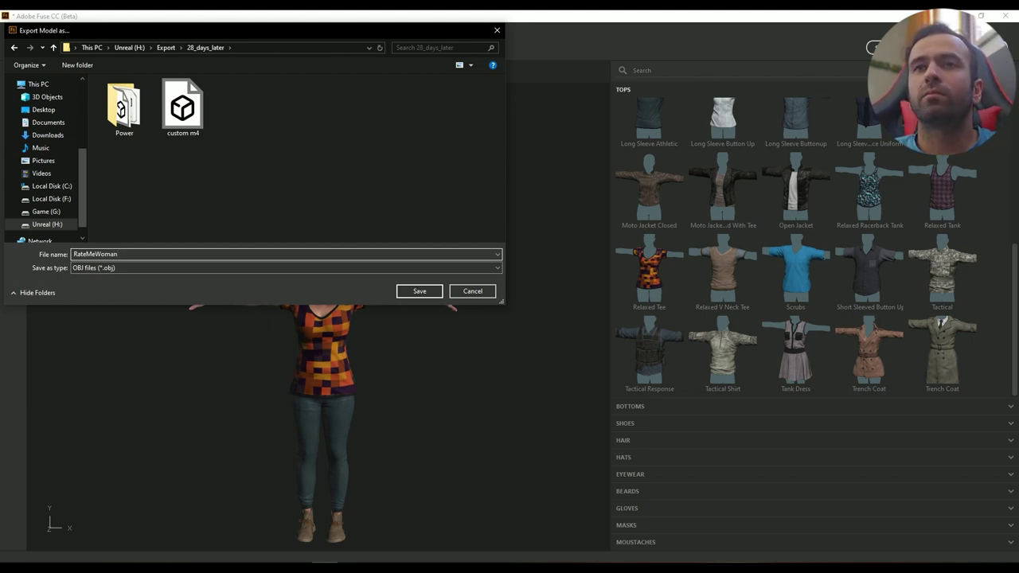
key("Return")
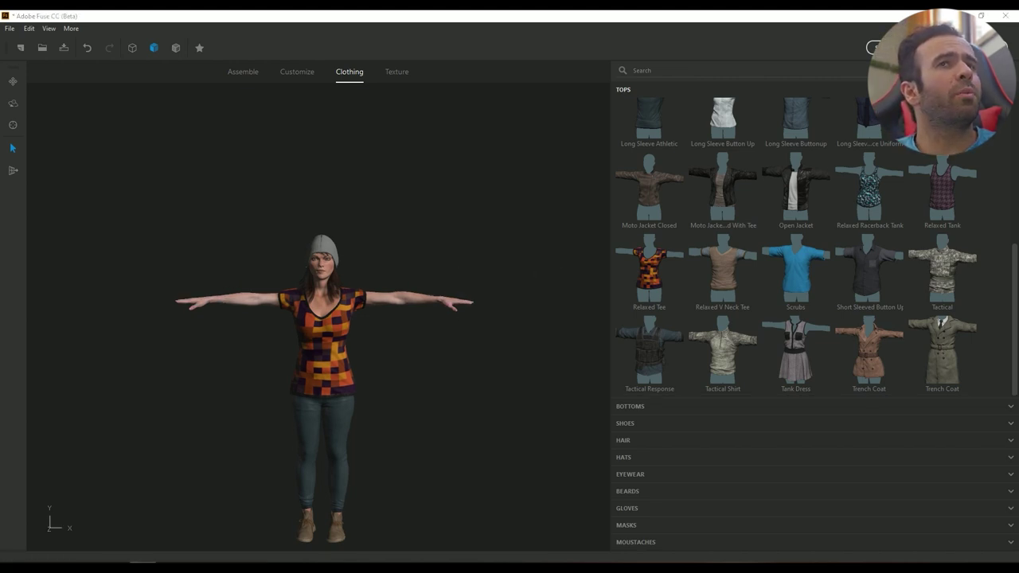
Switch to the Mixamo website in a maximized browser window and open the character upload
left_click_drag(1, 247, 557, 42)
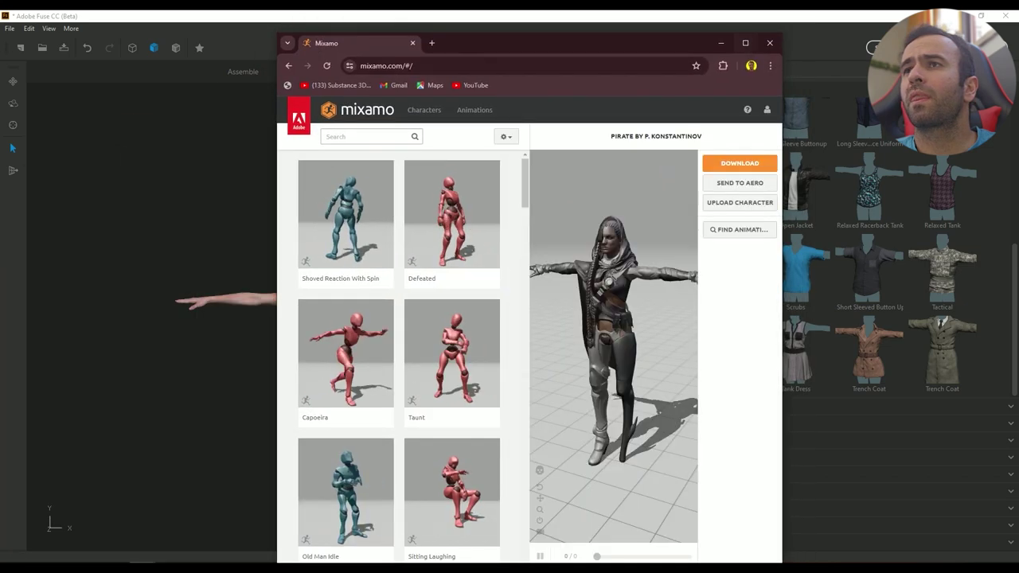
double_click(557, 43)
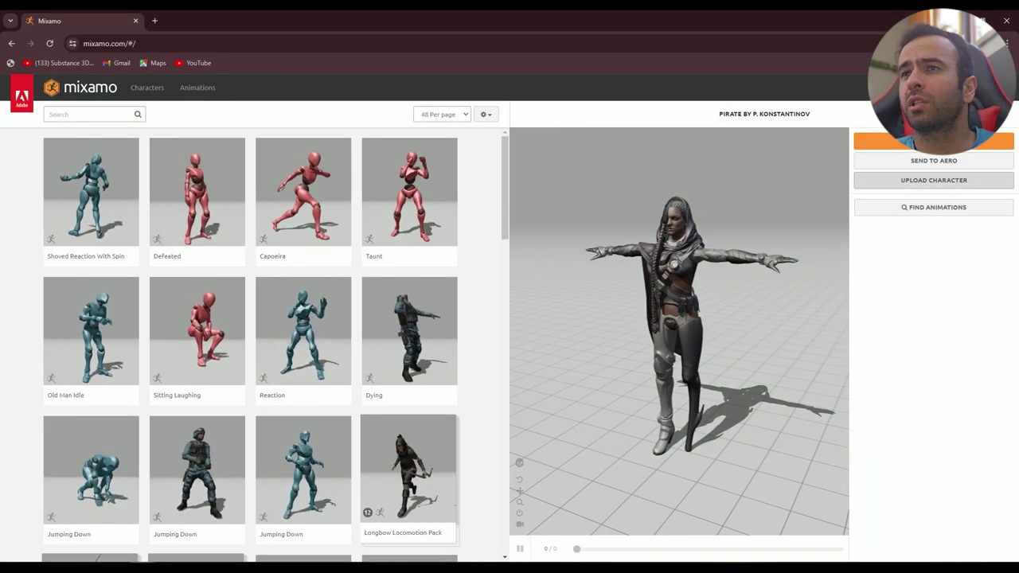
left_click(933, 180)
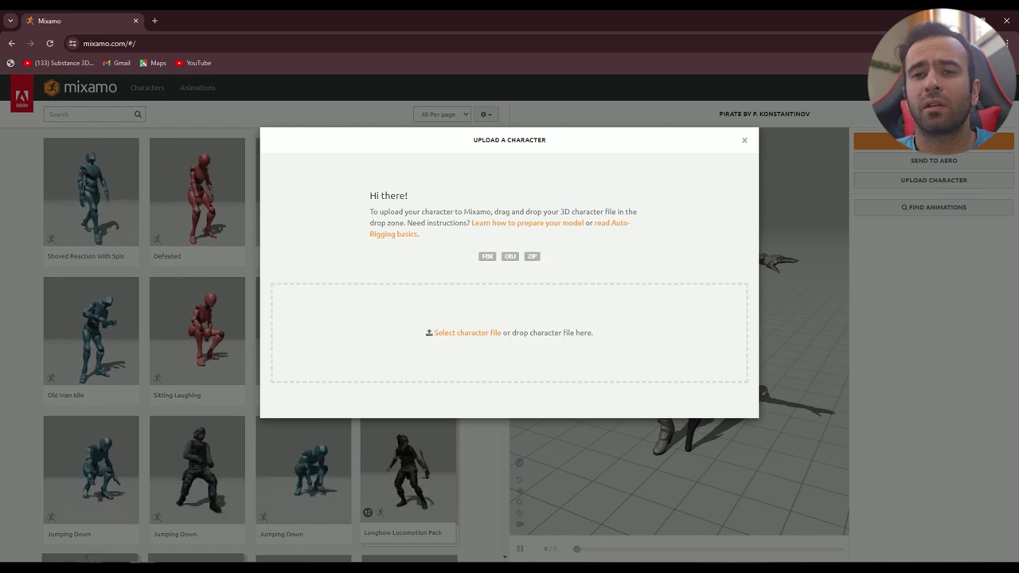
Try to upload the RateMeWoman file to Mixamo from File Explorer's recent files
key("super+e")
left_click_drag(453, 49, 0, 78)
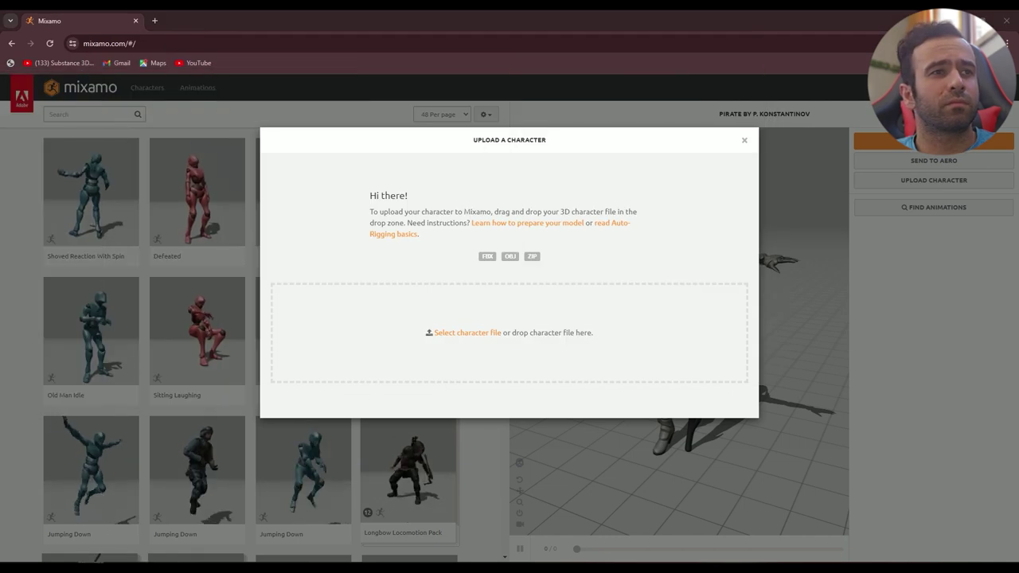
left_click_drag(0, 318, 510, 334)
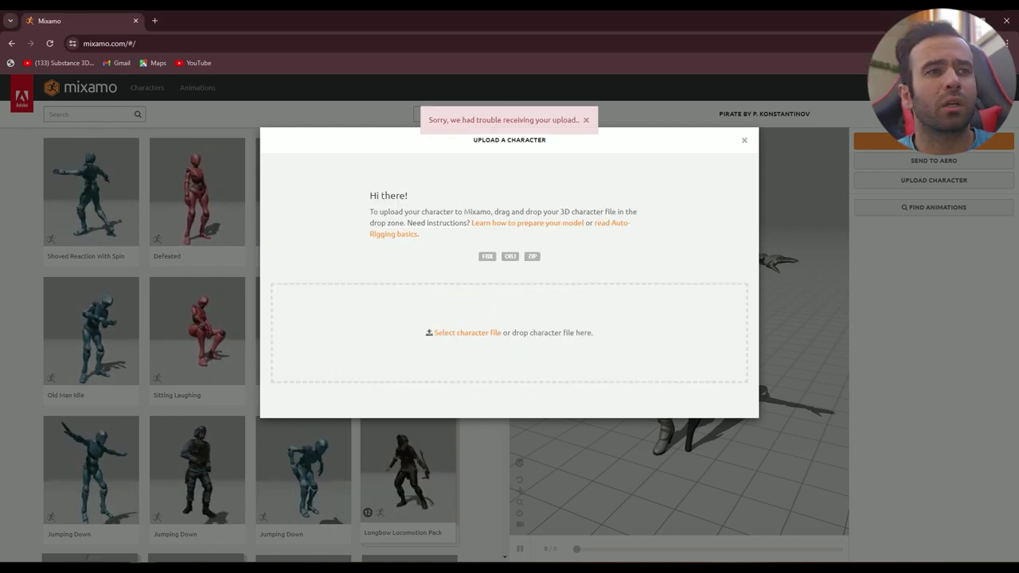
left_click_drag(0, 334, 470, 339)
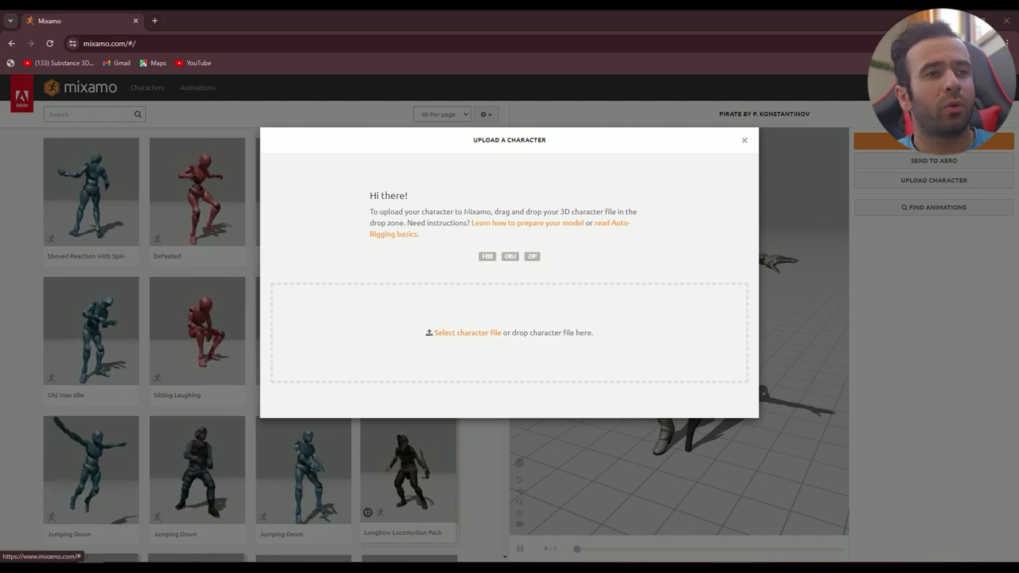
Find the recent RateMeWoman file's location in File Explorer and open the RateMeWoman export folder there
key("super+e")
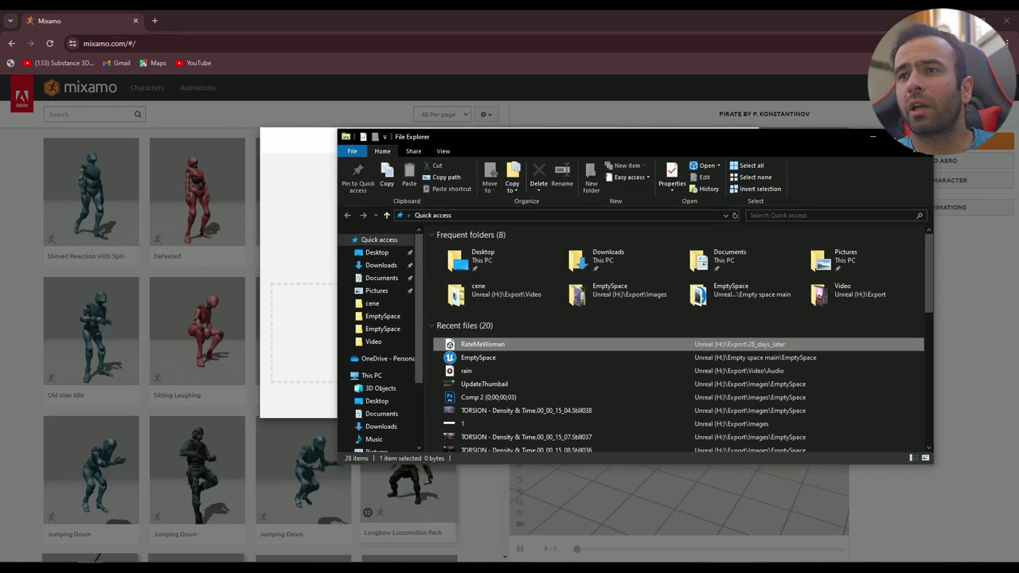
right_click(402, 327)
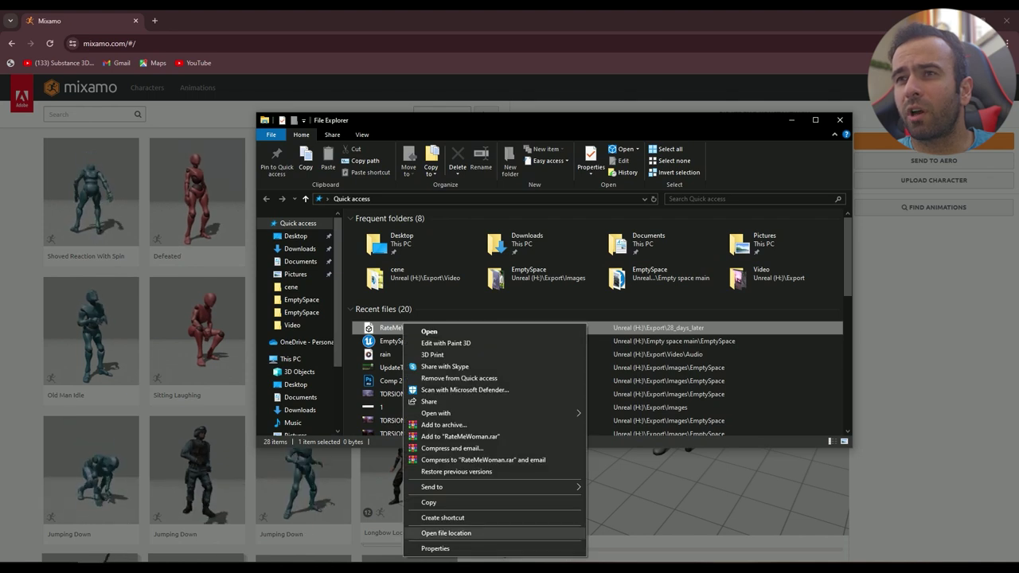
left_click(454, 532)
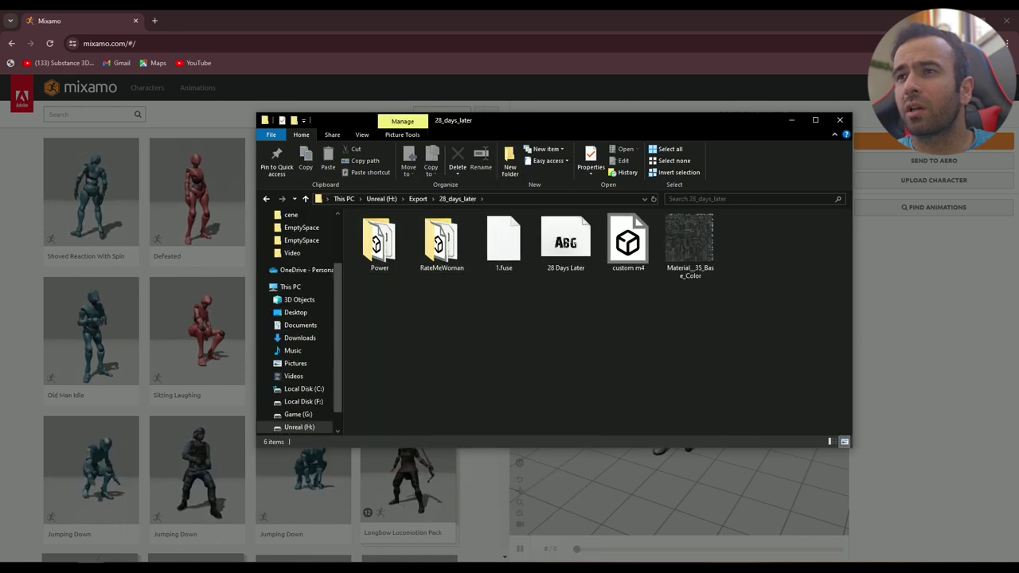
double_click(441, 242)
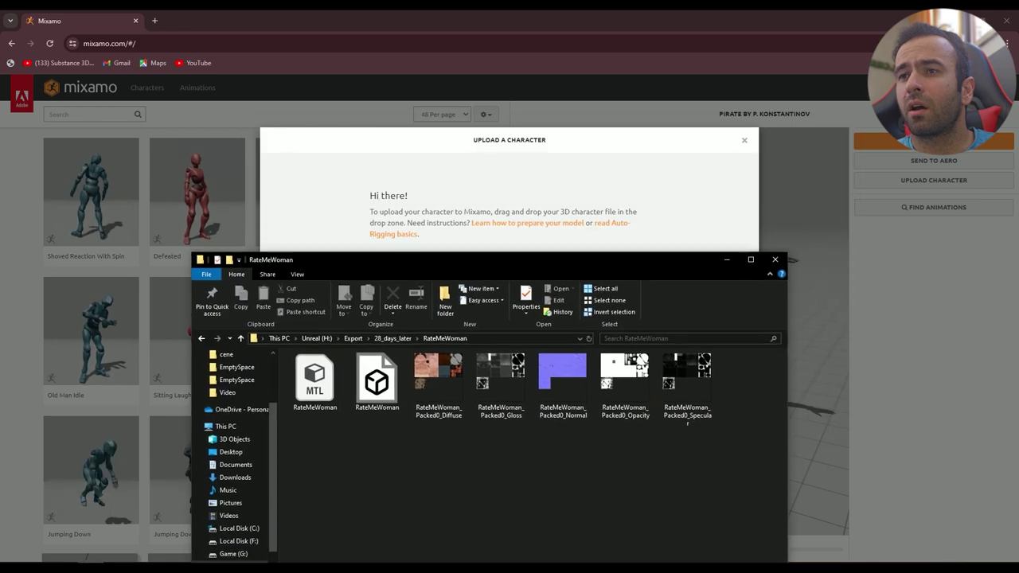
Upload RateMeWoman.obj from the export folder to Mixamo and accept its front-facing orientation in the Auto-Rigger
left_click_drag(409, 386, 436, 239)
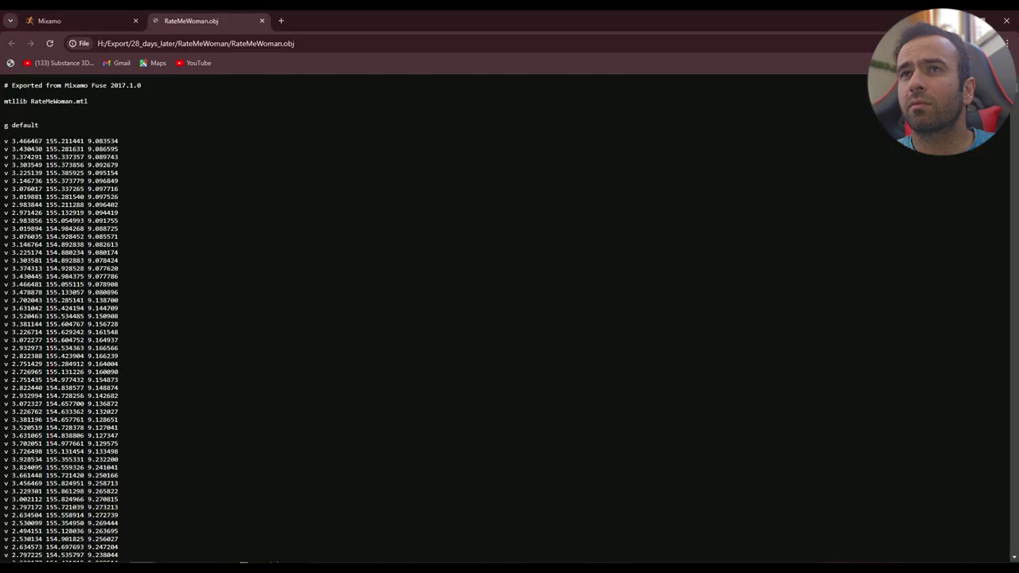
left_click(262, 20)
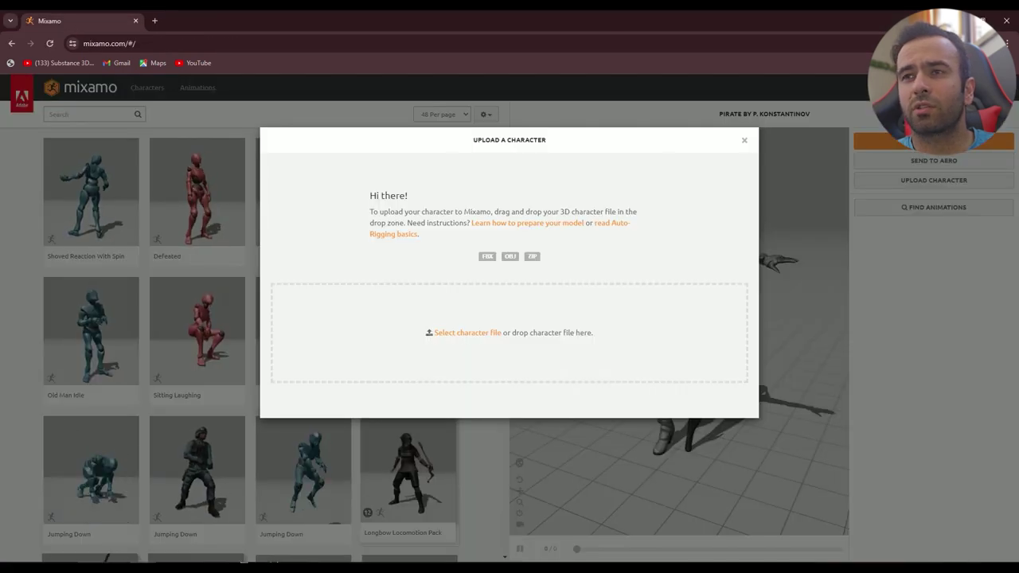
key("alt+Tab")
left_click_drag(509, 266, 841, 294)
left_click_drag(741, 414, 542, 326)
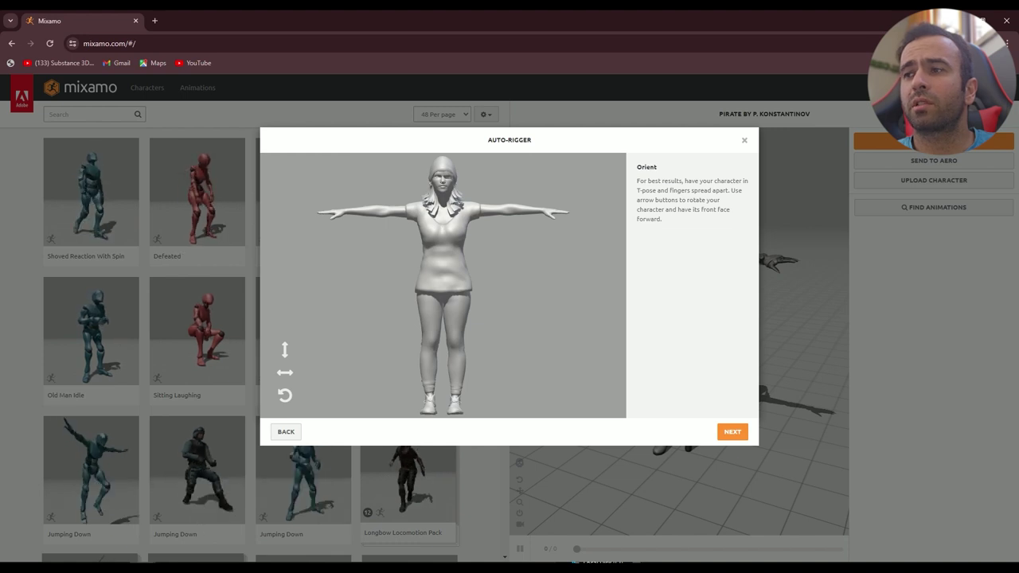
left_click(733, 432)
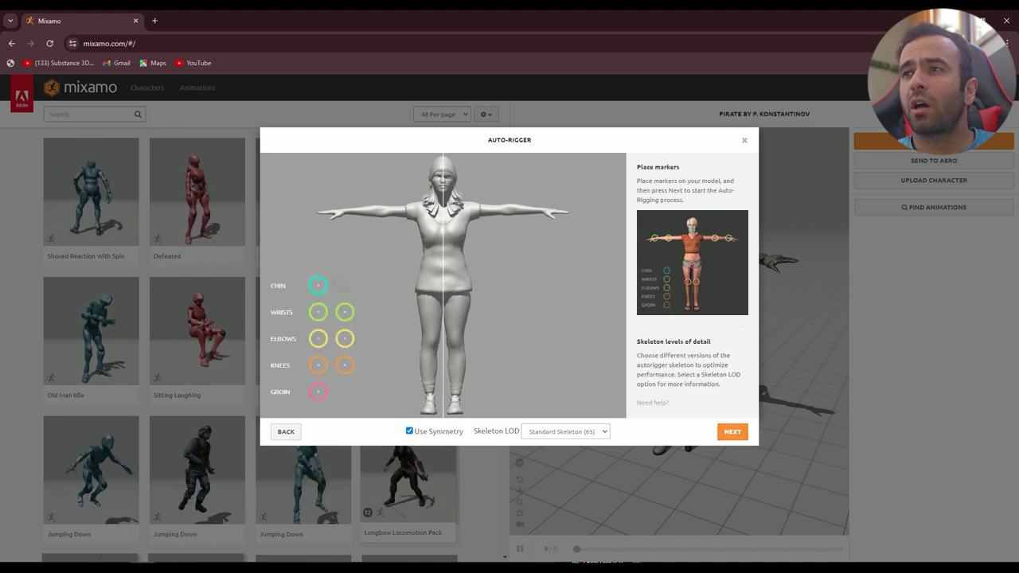
Place the chin, wrist, elbow, knee and groin markers on the matching joints of the character, keeping symmetry on
mouse_move(317, 285)
left_mouse_down()
mouse_move(407, 270)
mouse_move(443, 191)
left_mouse_up()
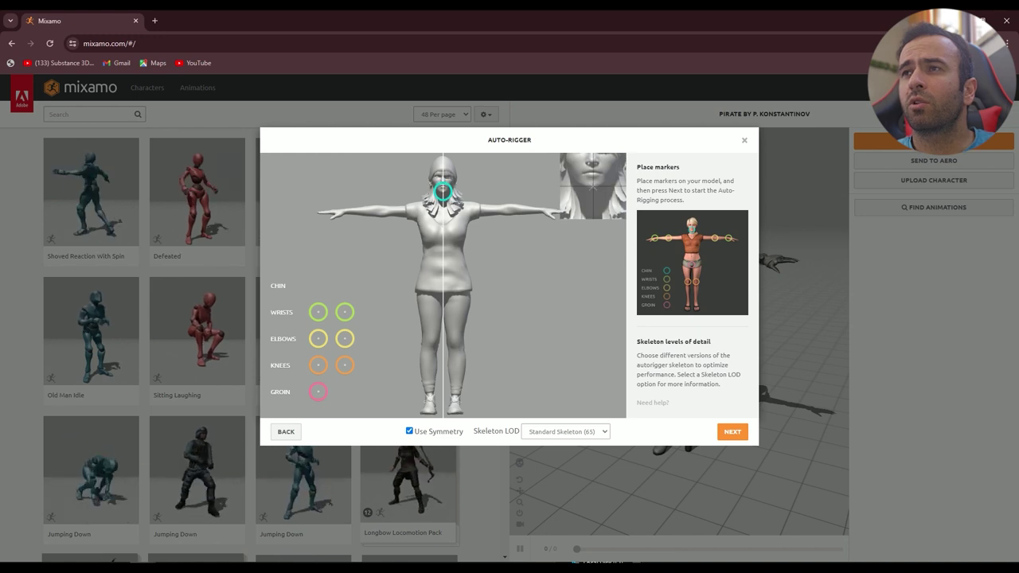
mouse_move(318, 312)
left_mouse_down()
mouse_move(347, 309)
mouse_move(352, 215)
mouse_move(344, 211)
left_mouse_up()
mouse_move(345, 338)
left_mouse_down()
mouse_move(394, 311)
mouse_move(386, 216)
mouse_move(371, 213)
mouse_move(378, 210)
left_mouse_up()
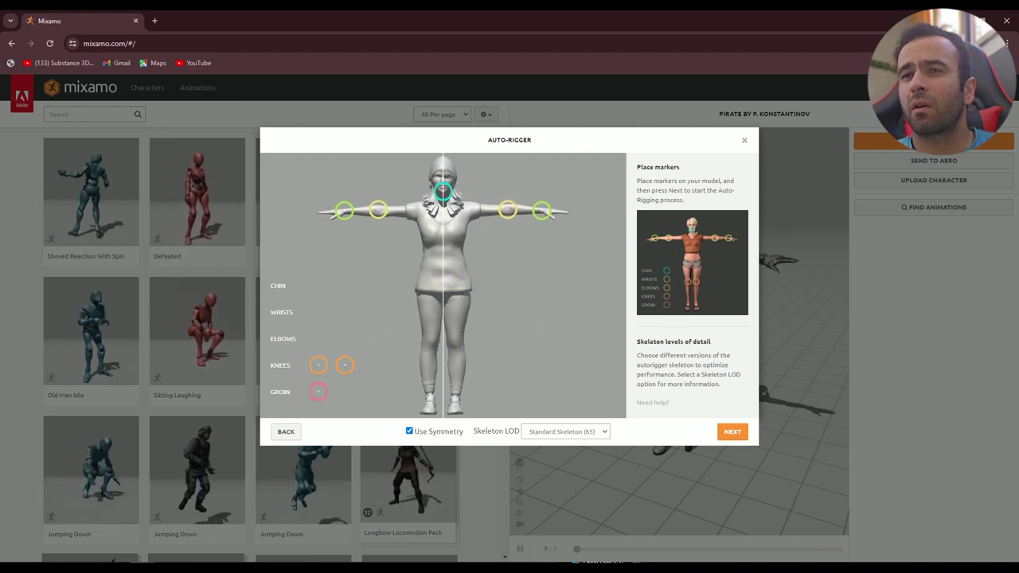
left_click_drag(317, 364, 430, 341)
mouse_move(318, 391)
left_mouse_down()
mouse_move(454, 330)
mouse_move(443, 292)
left_mouse_up()
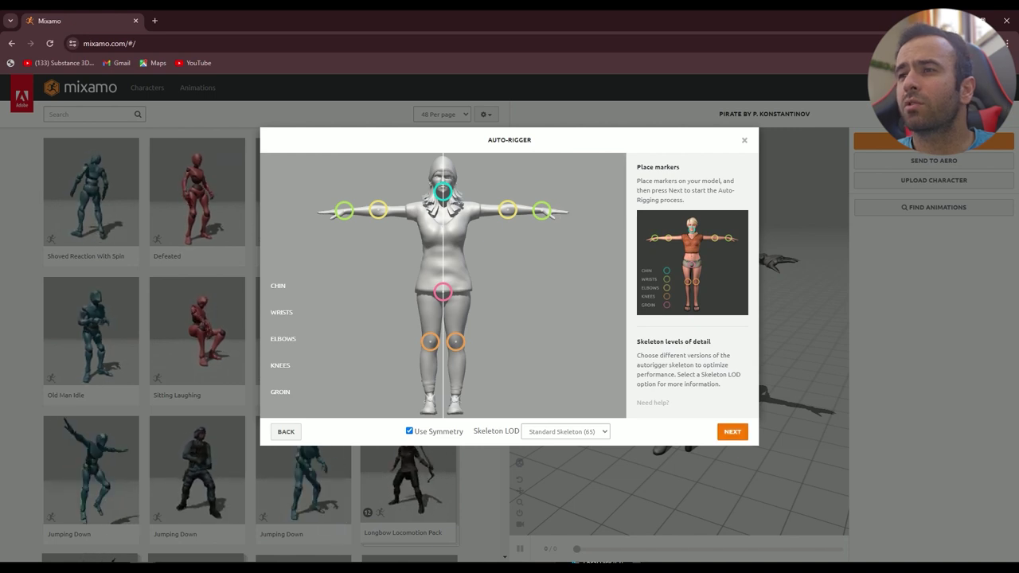
Run the auto-rigging with the Standard Skeleton (65), accept the rigged result and proceed with the new character
left_click(732, 431)
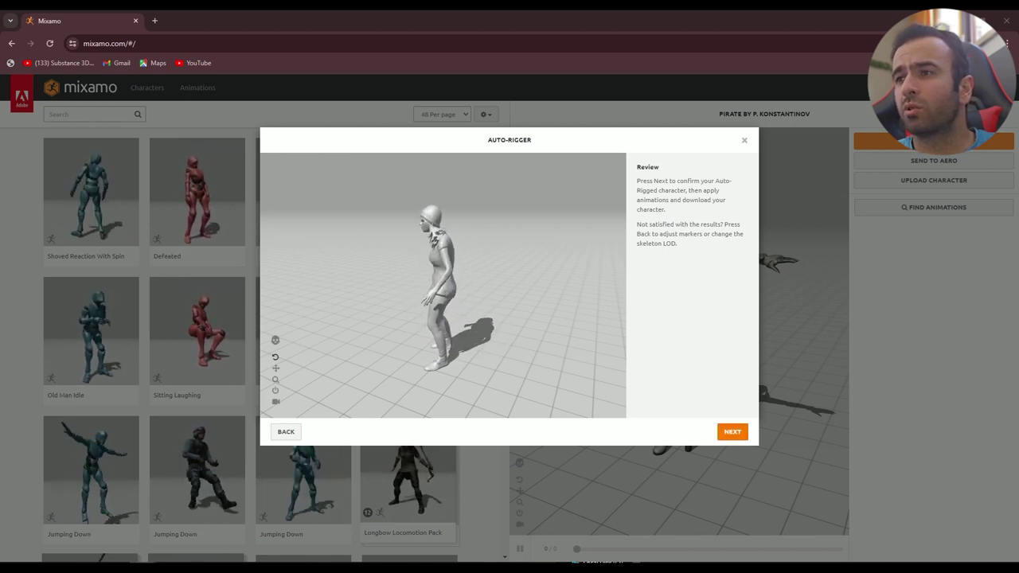
left_click(732, 432)
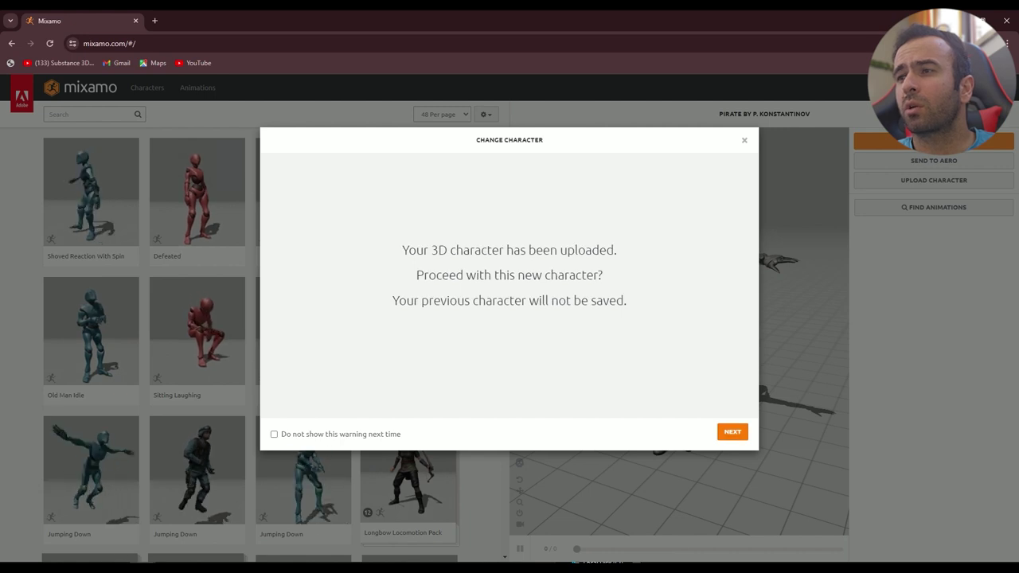
left_click(733, 431)
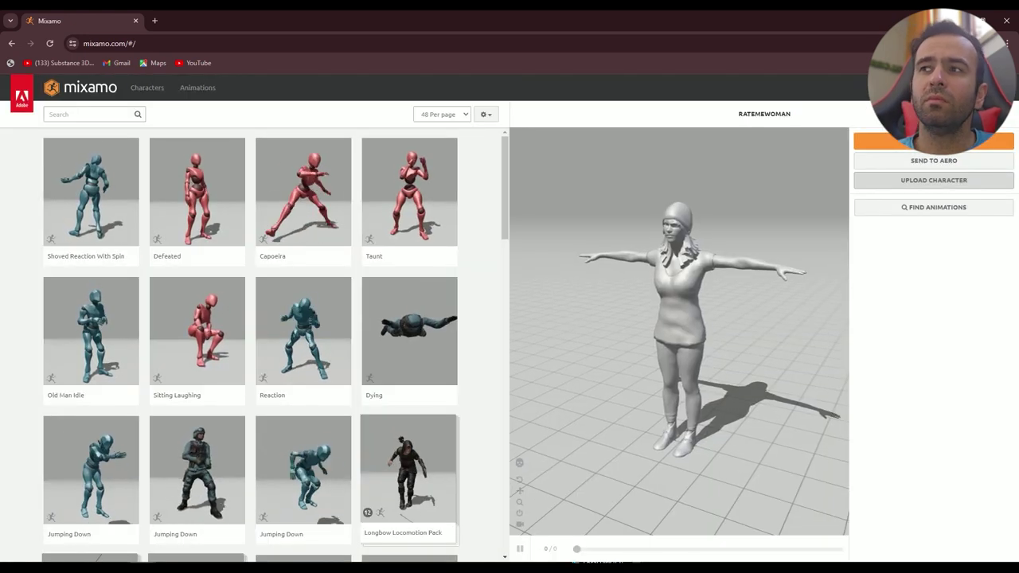
Search the animation library for "idle"
left_click(197, 87)
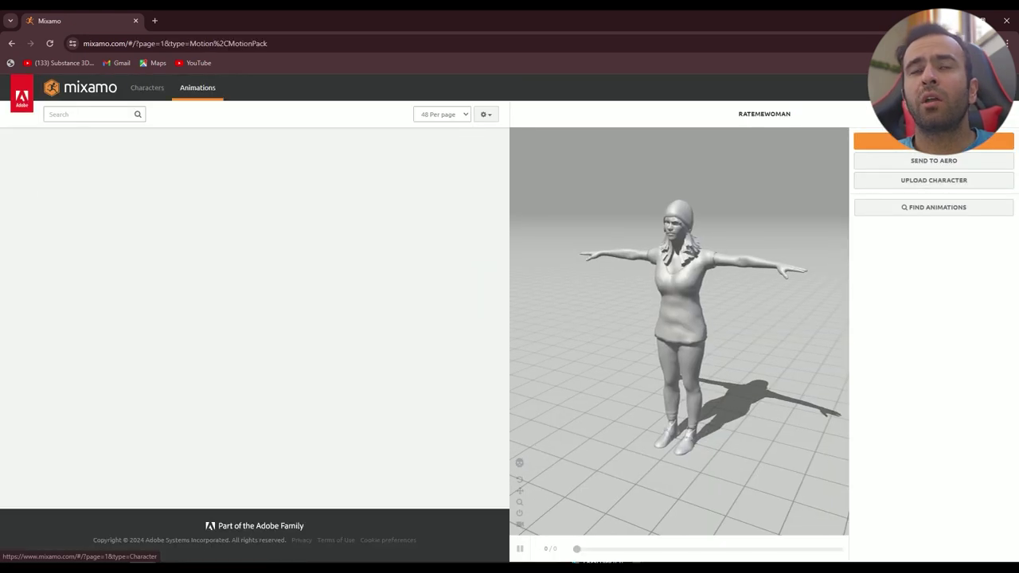
left_click(89, 114)
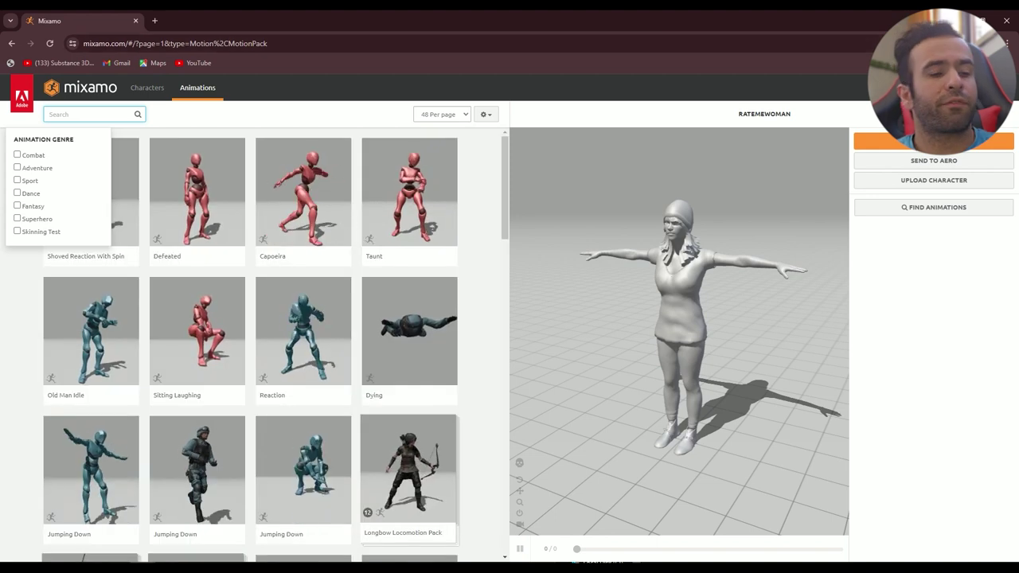
type("idle")
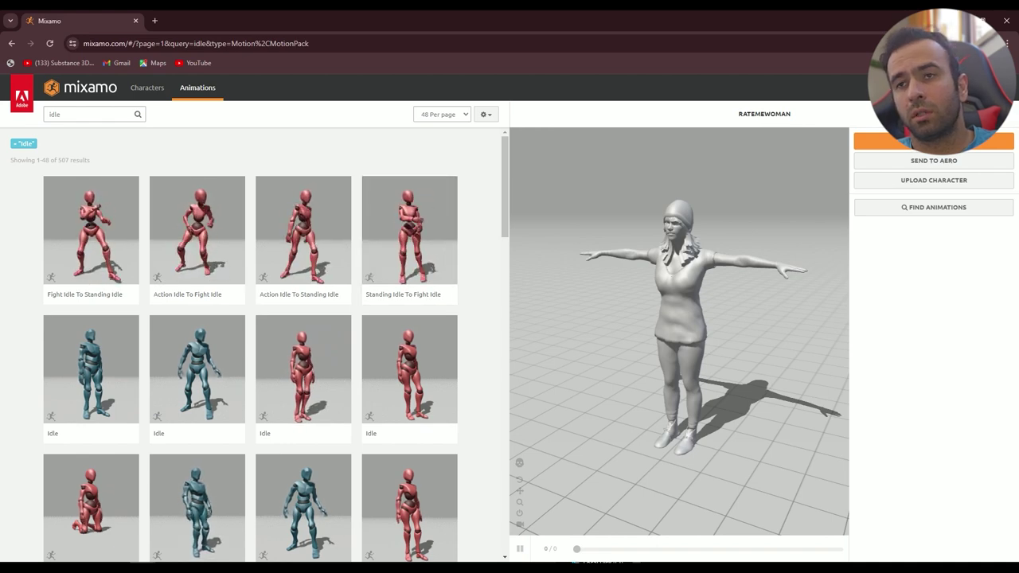
Preview several Idle variants and the Breathing Idle animation on the RateMeWoman character
left_click(303, 370)
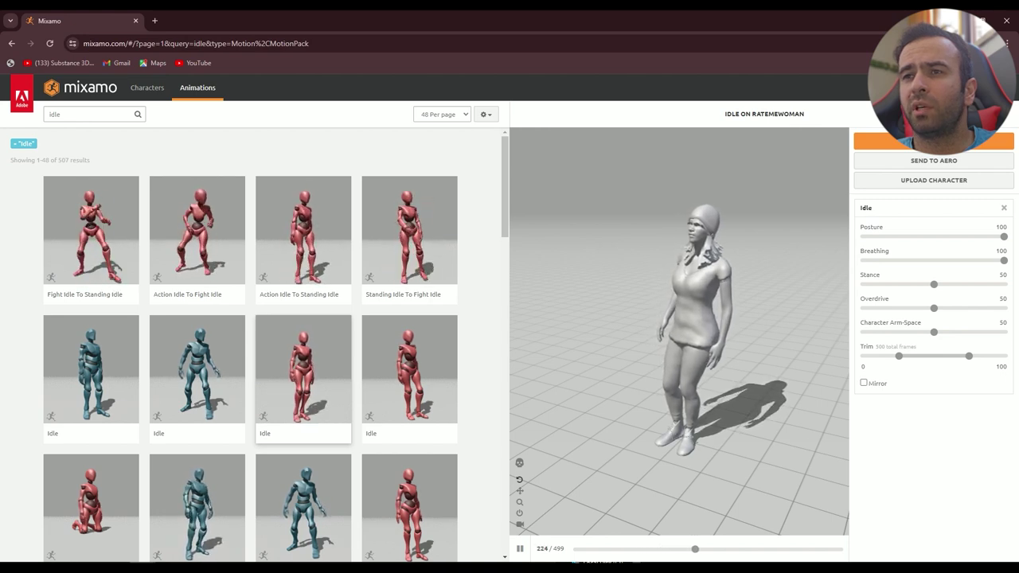
left_click(409, 374)
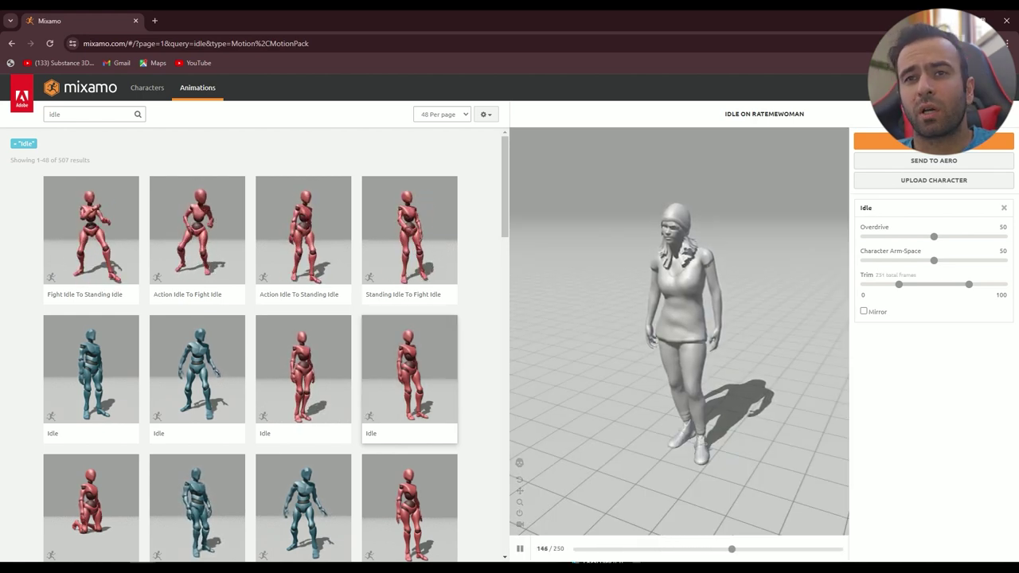
left_click(90, 369)
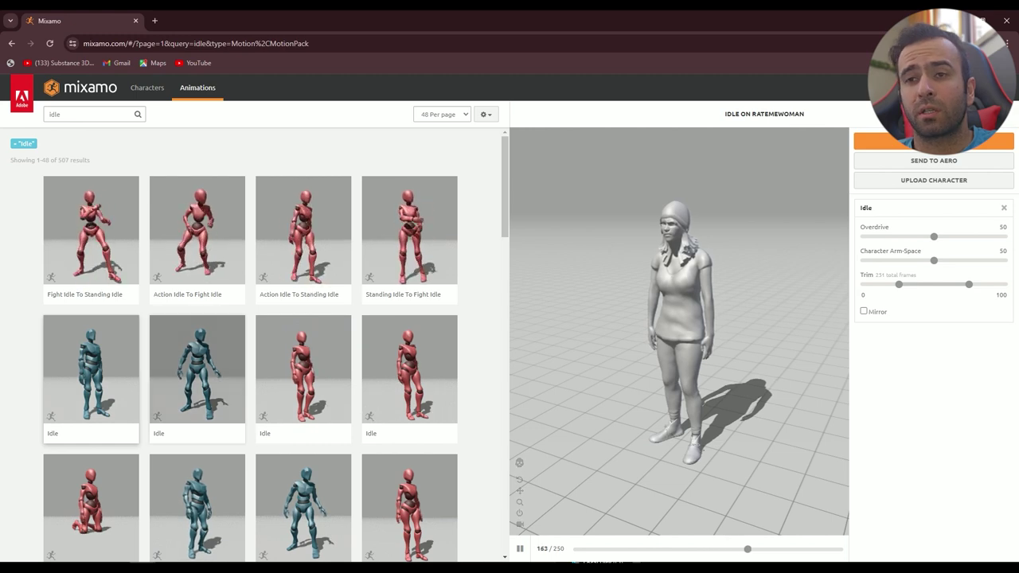
scroll(199, 422, "down", 1)
left_click(197, 454)
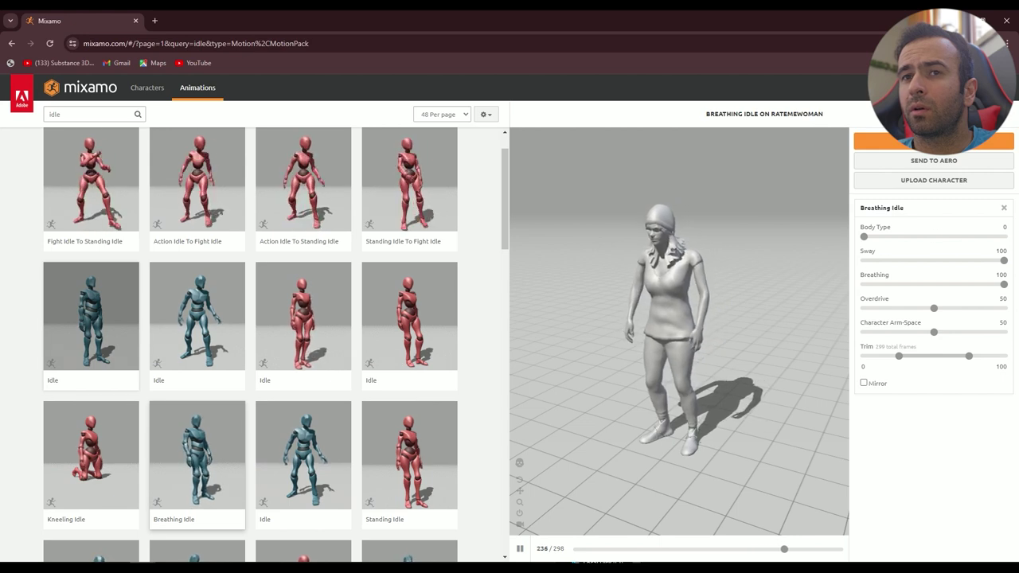
Apply the first blue-figure standing Idle animation, check it from the front and download the animated character
left_click(91, 327)
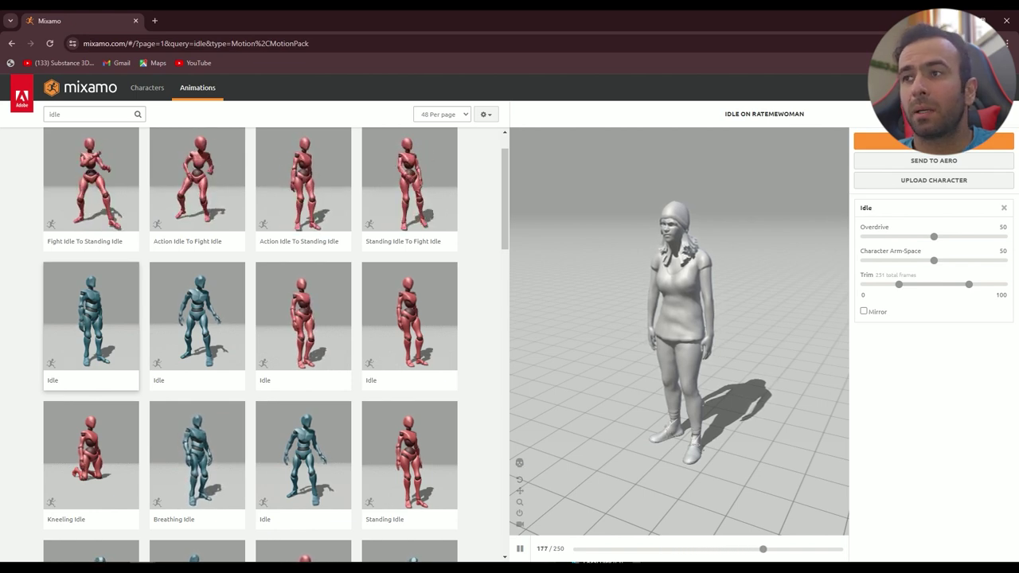
left_click_drag(677, 343, 557, 342)
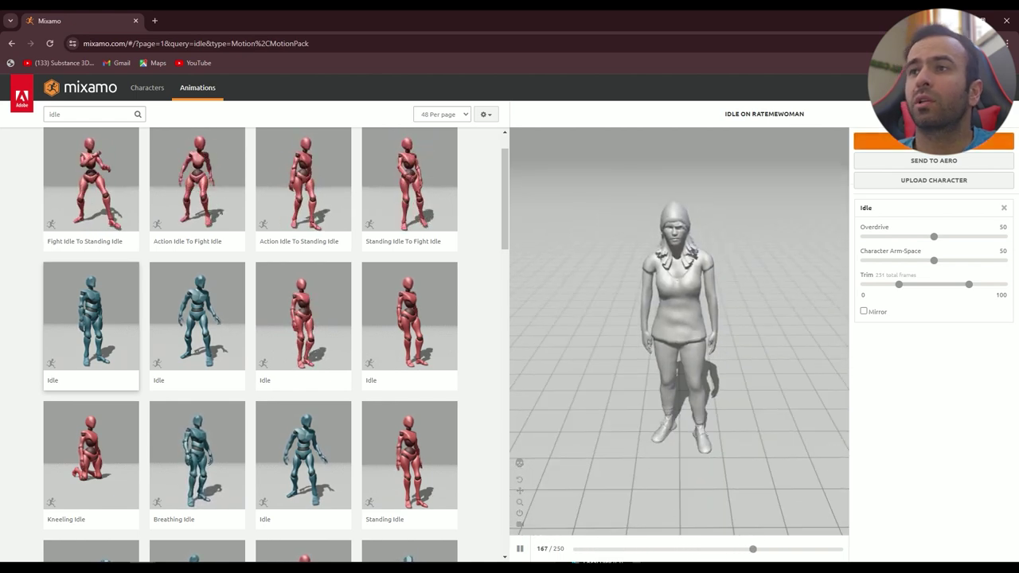
left_click(987, 141)
left_click(659, 263)
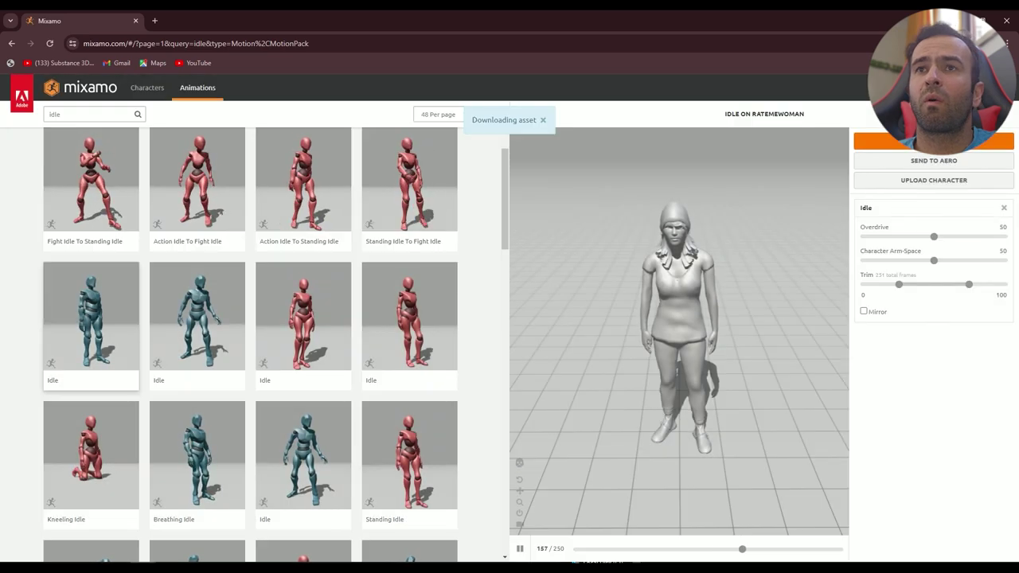
Search the animations for "hey" and look through the results for a suitable greeting motion
double_click(55, 115)
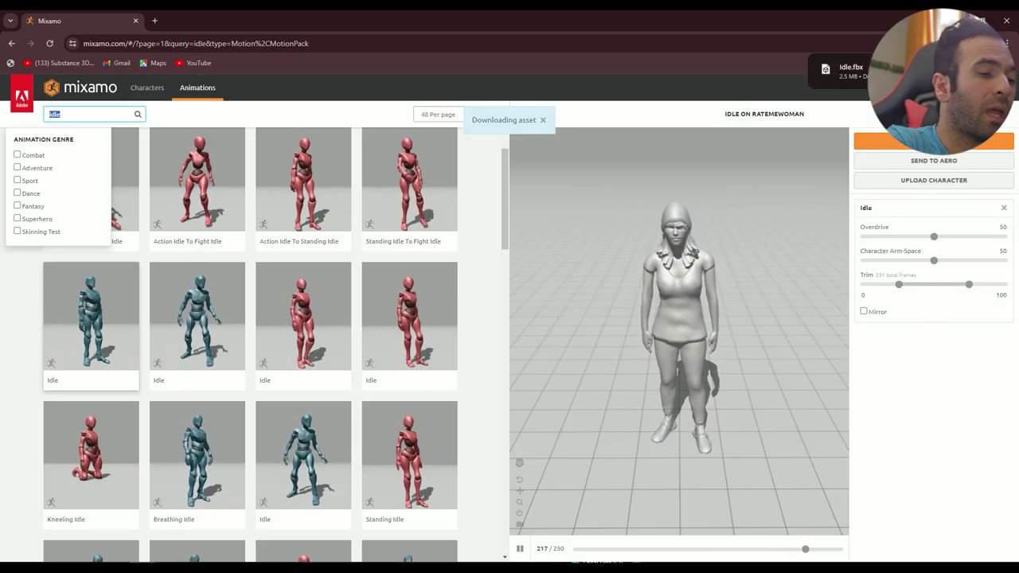
type("hey")
key("Return")
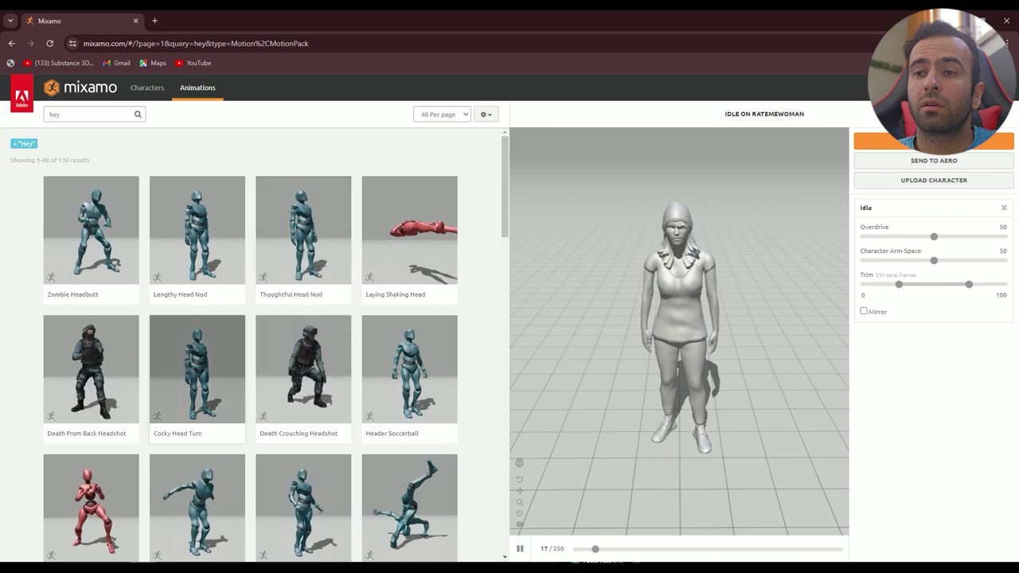
scroll(198, 366, "down", 2)
scroll(197, 367, "down", 2)
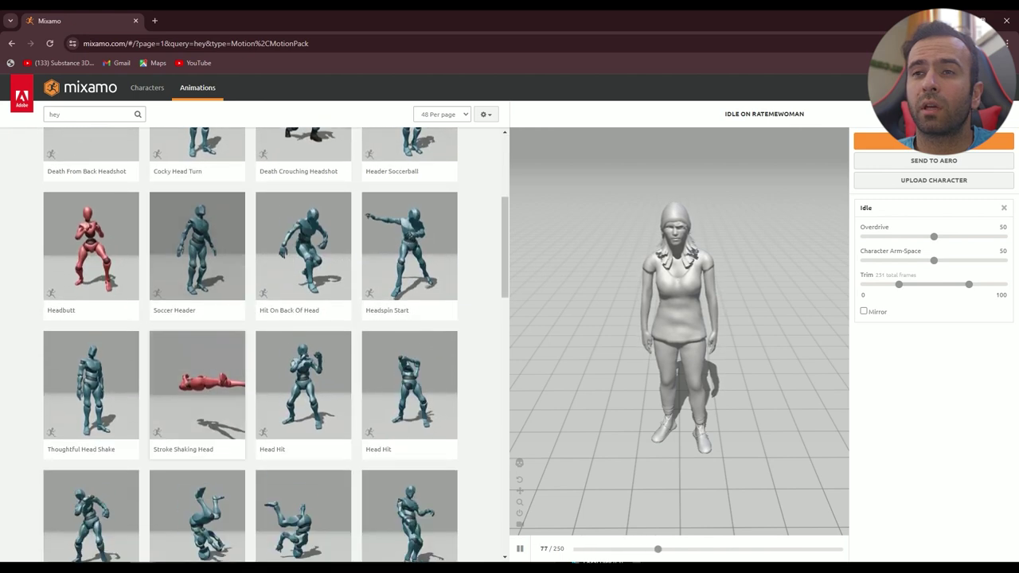
scroll(197, 367, "down", 4)
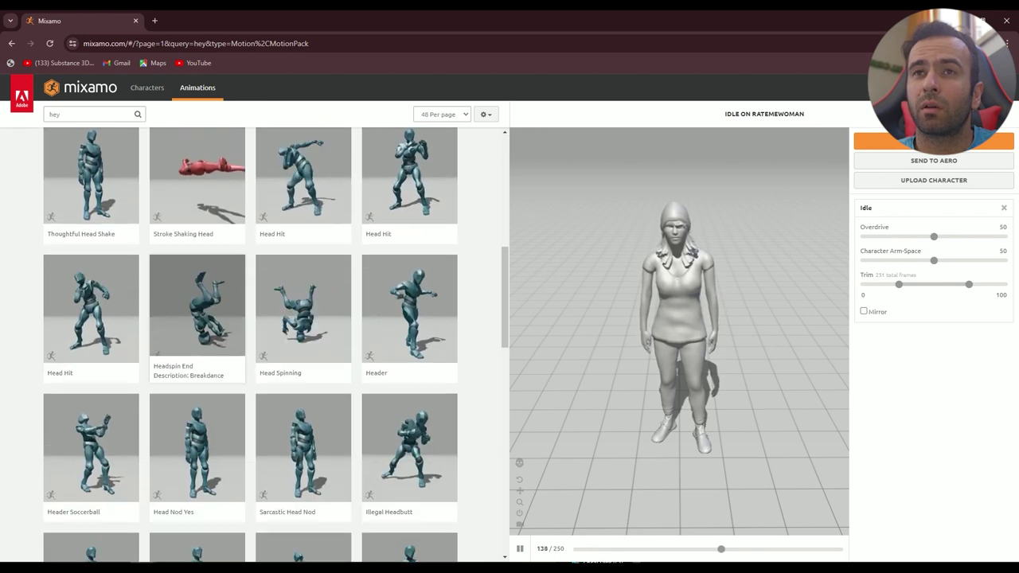
Search the animations for "talking", try the red-figure standing Talking motion and apply the blue-figure Talking with the Attitude setting
left_click(73, 115)
key("ctrl+a")
type("talking")
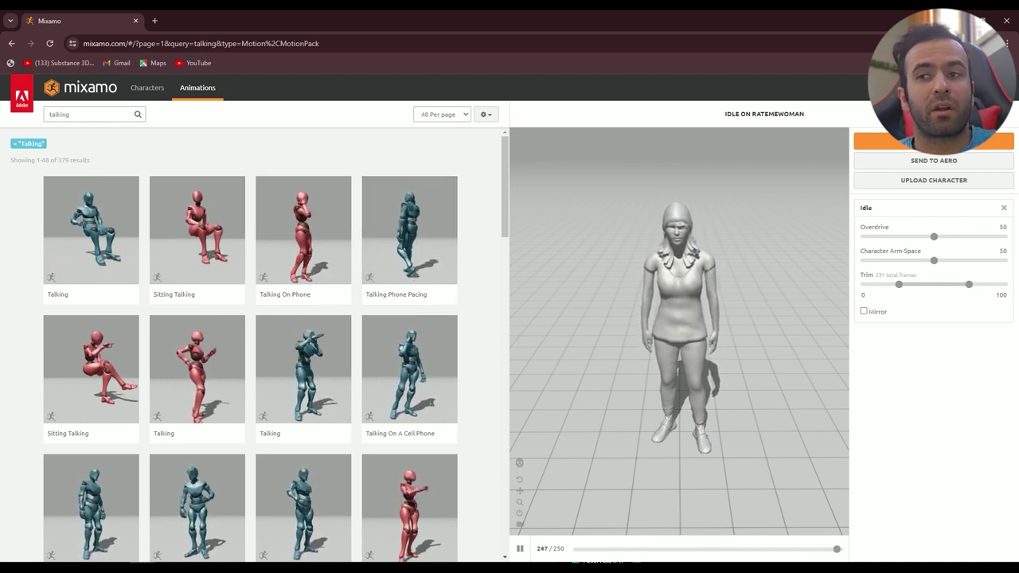
scroll(251, 342, "down", 2)
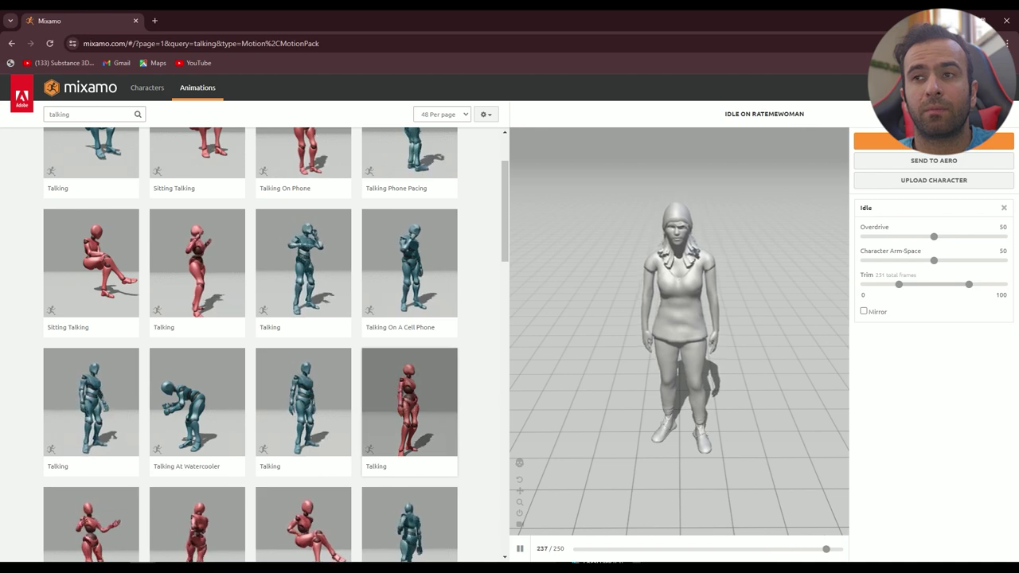
left_click(410, 402)
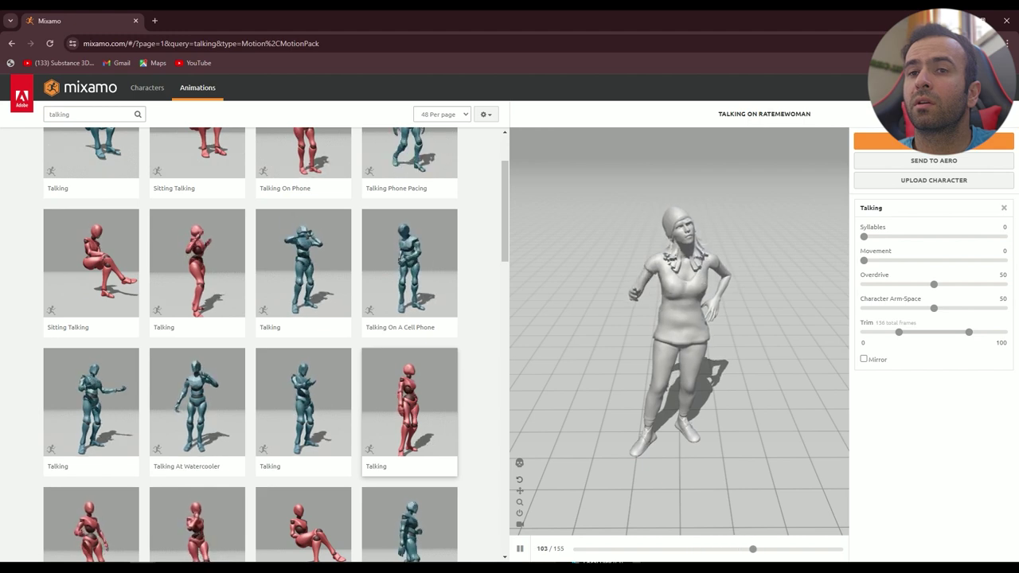
left_click(91, 402)
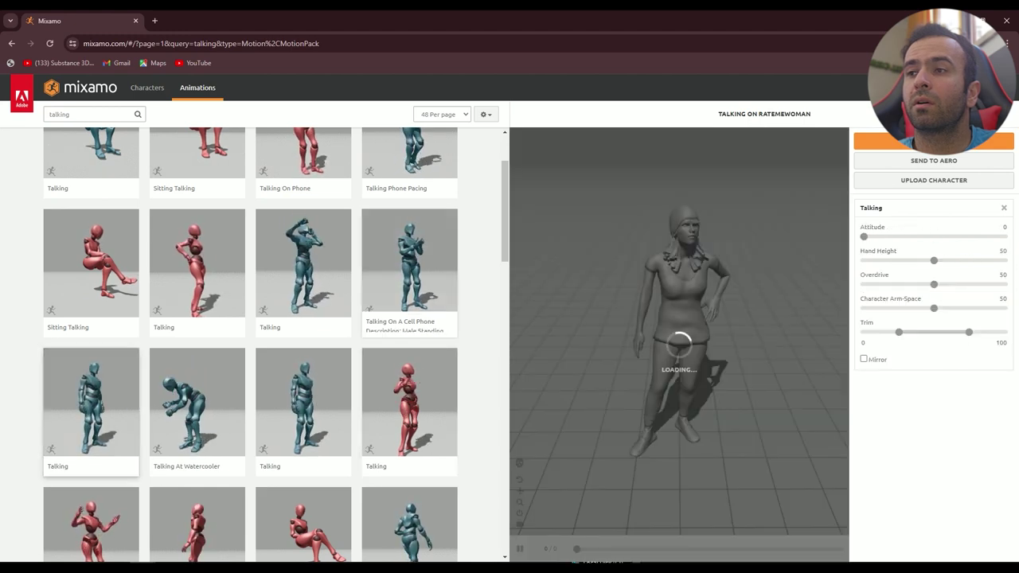
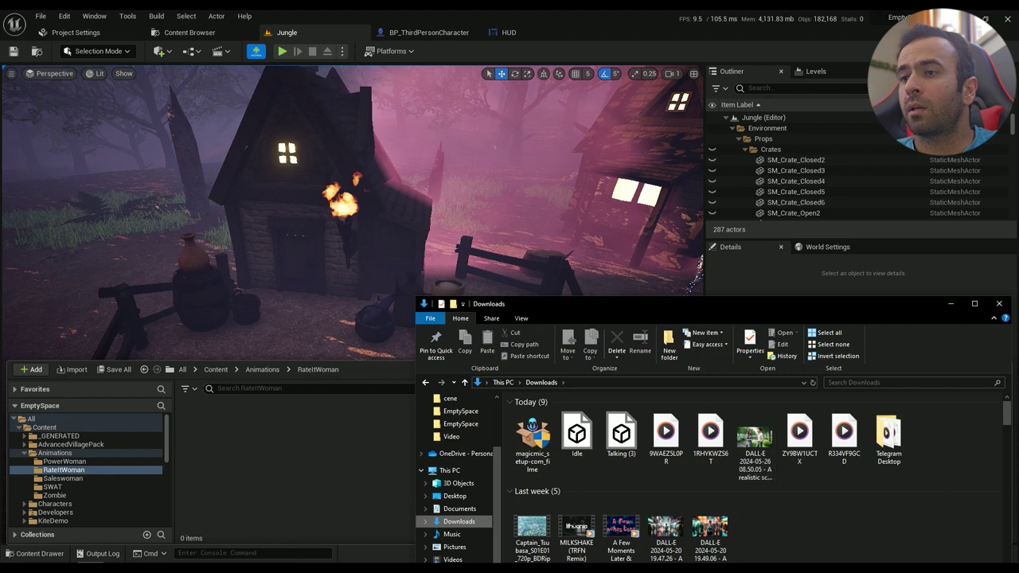
left_click(576, 436)
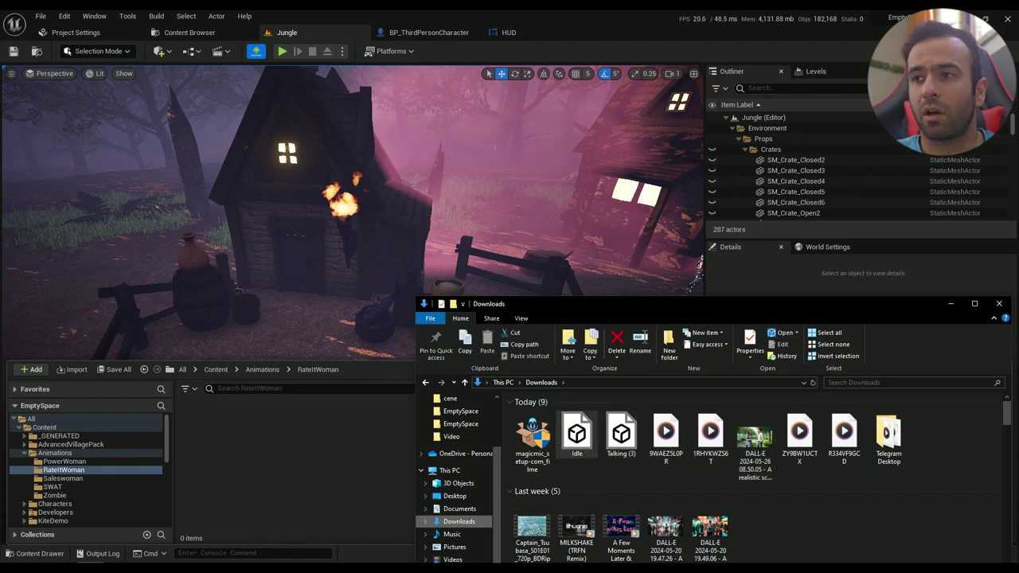
left_click(621, 436, "ctrl")
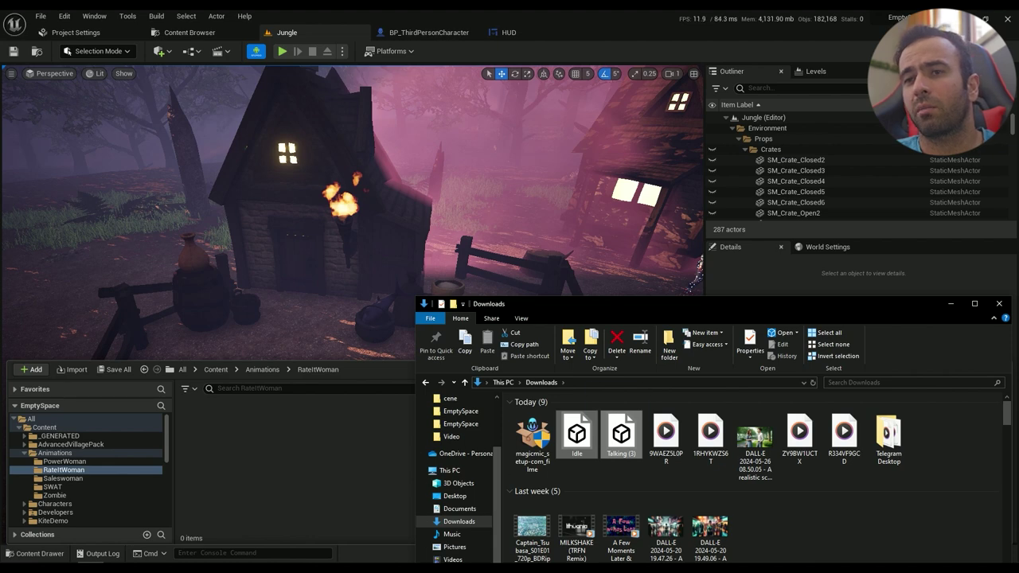
left_click_drag(621, 436, 318, 462)
left_click(999, 304)
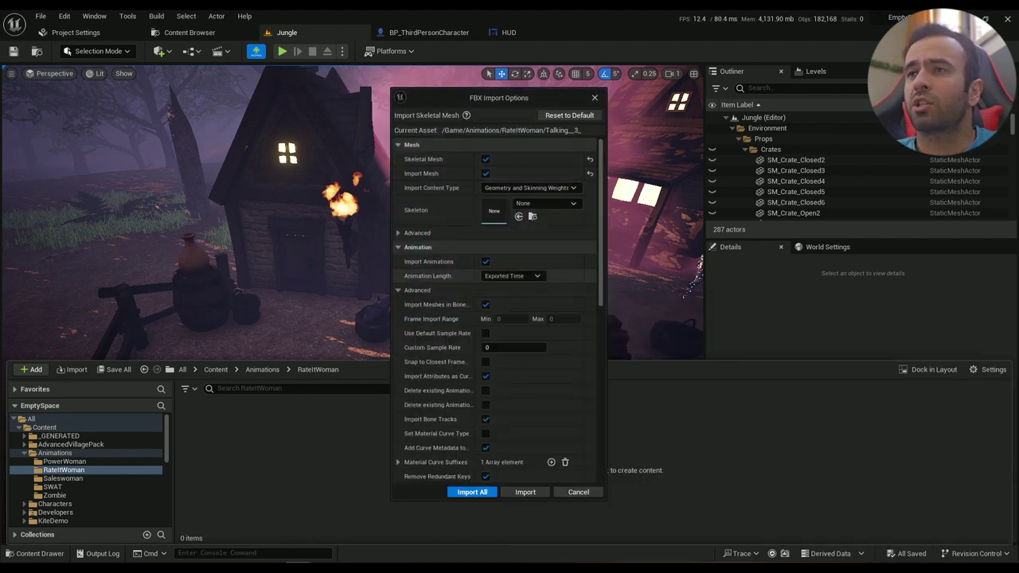
key("Escape")
key("ctrl+space")
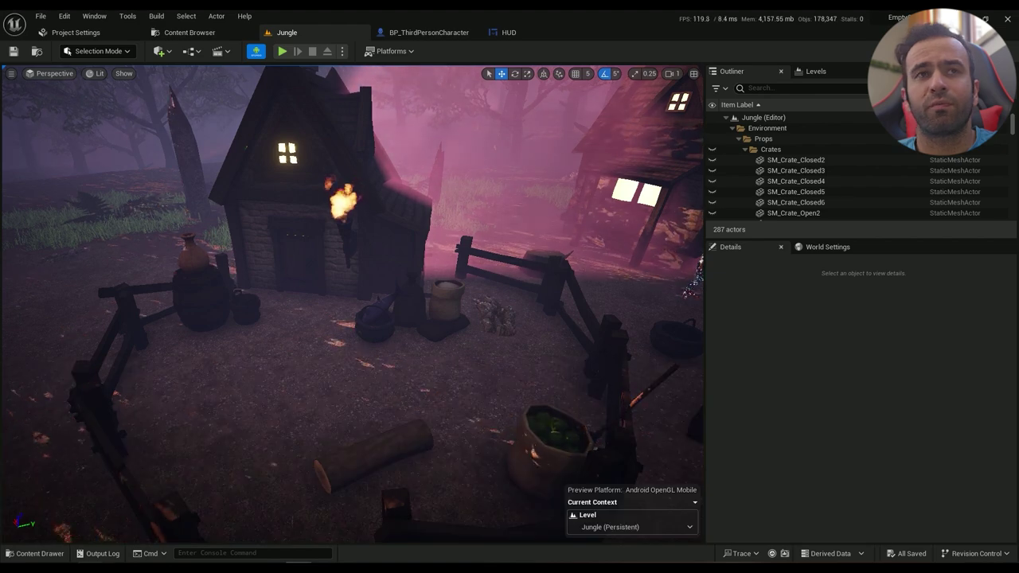
key("alt+Tab")
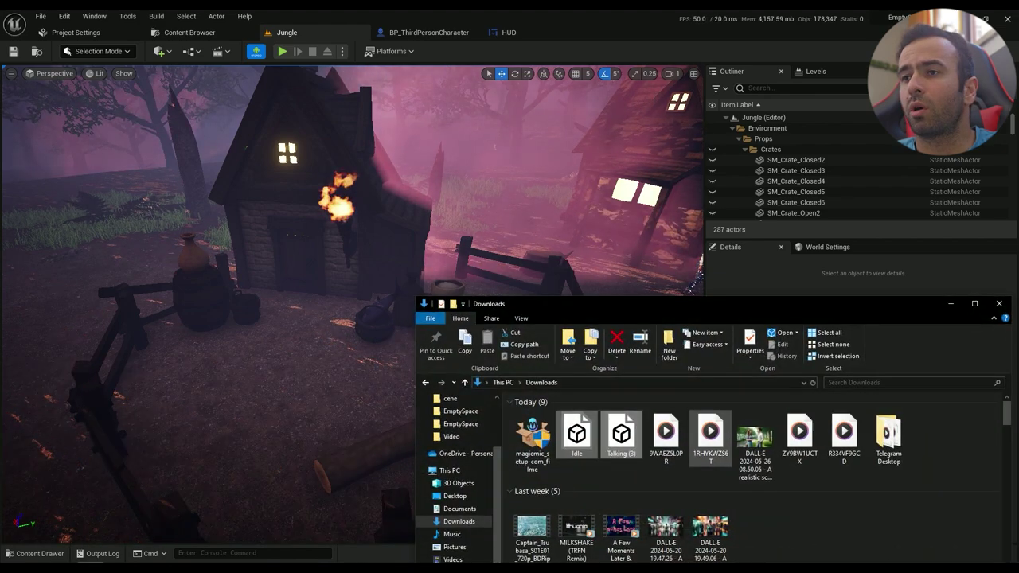
key("alt+Tab")
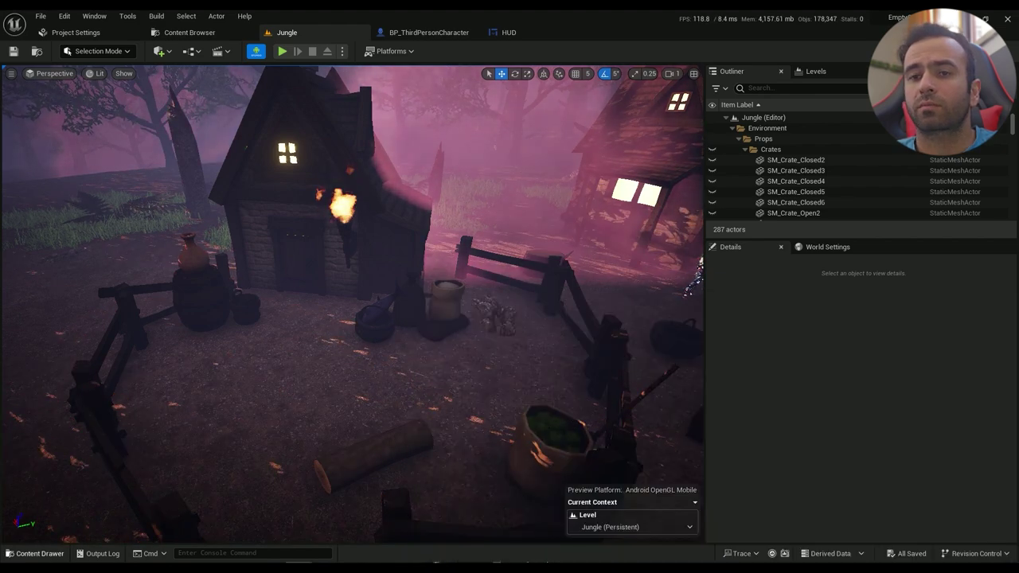
Import the Idle FBX into the RateItWoman folder as a skeletal mesh with animations, using no existing skeleton and the Create New Materials method
key("ctrl+space")
key("alt+Tab")
left_click_drag(578, 434, 318, 446)
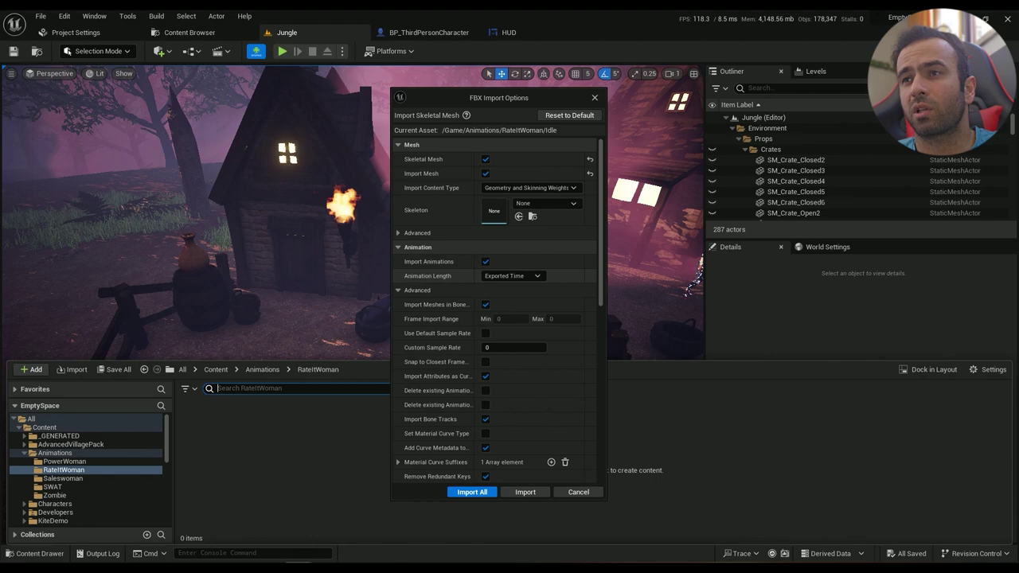
scroll(498, 310, "down", 10)
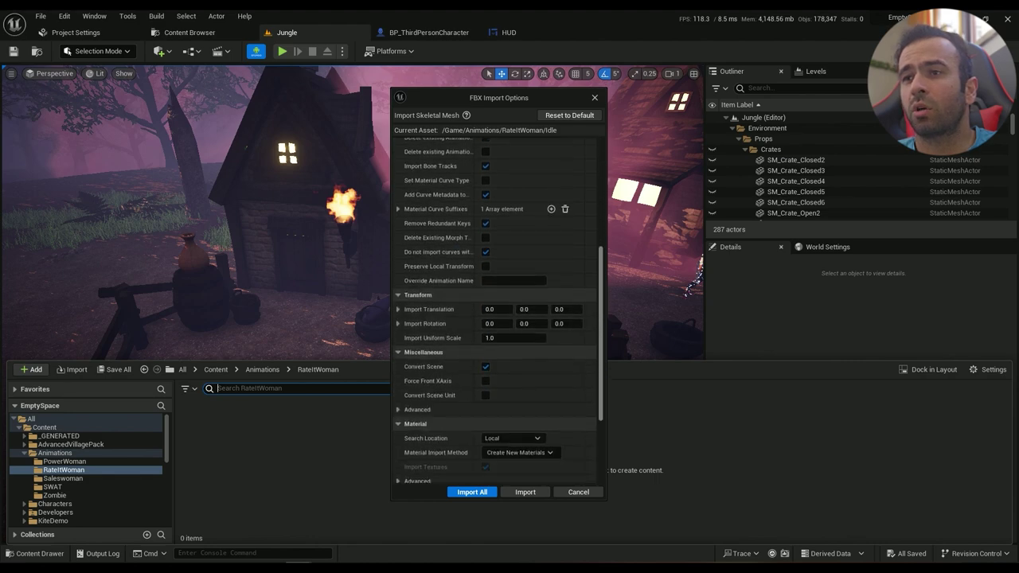
scroll(498, 310, "up", 5)
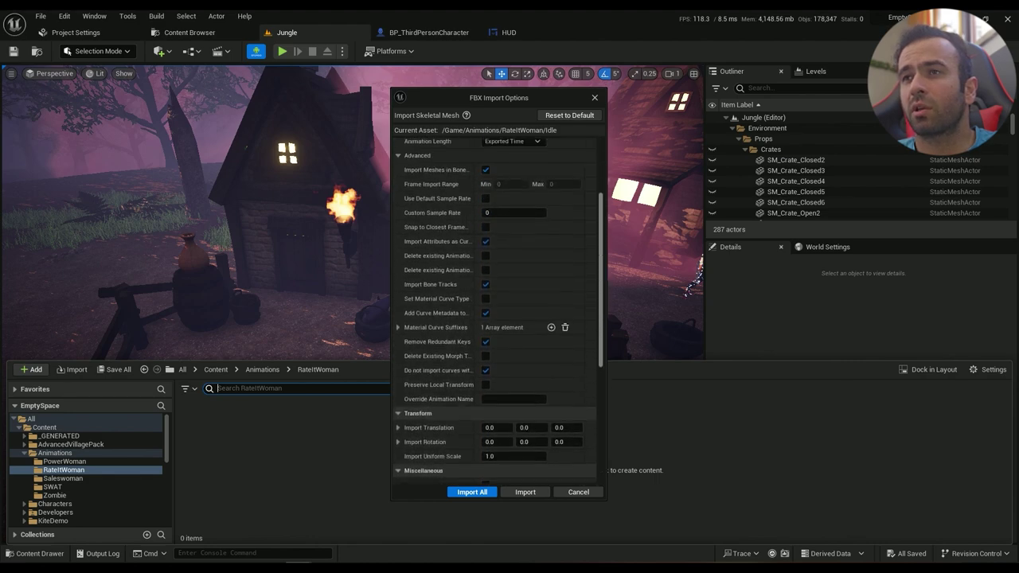
scroll(498, 310, "down", 5)
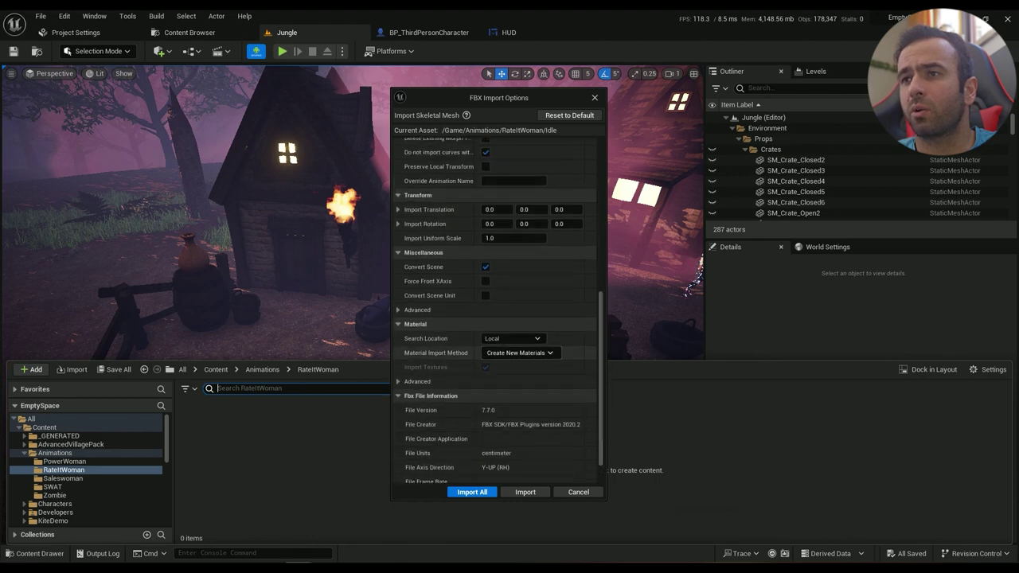
left_click(518, 353)
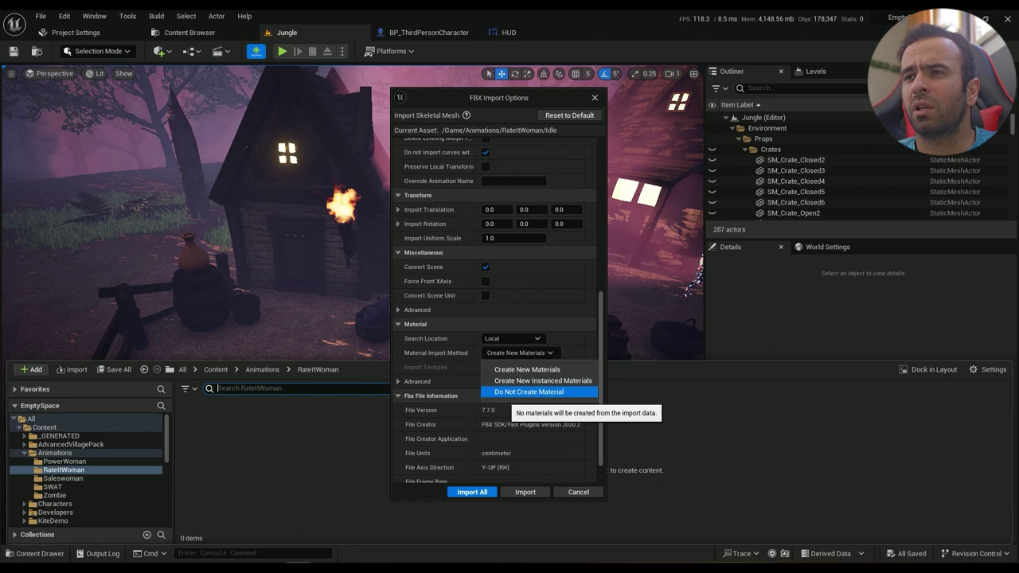
left_click(471, 341)
scroll(477, 446, "down", 2)
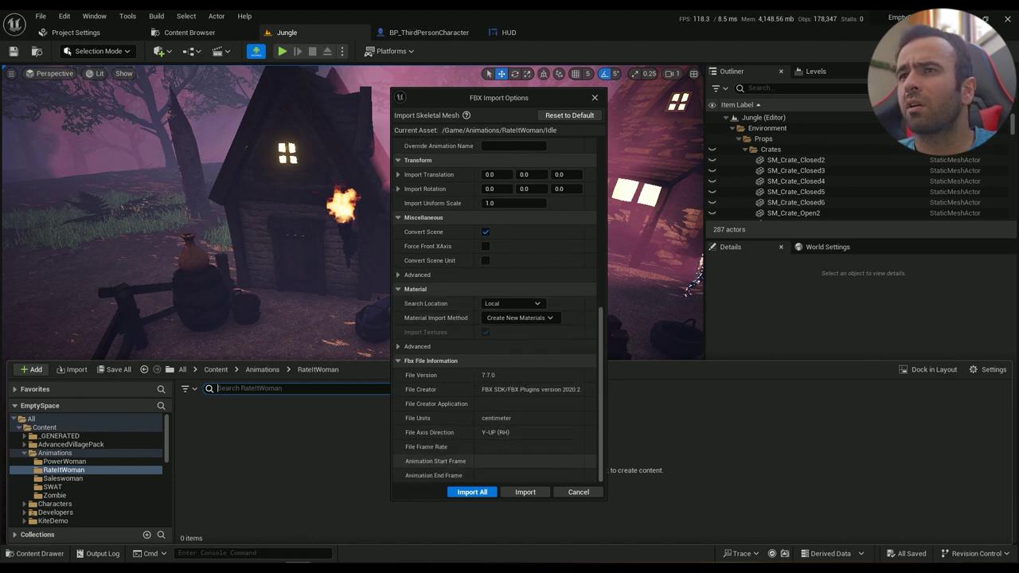
scroll(498, 310, "up", 10)
left_click(472, 491)
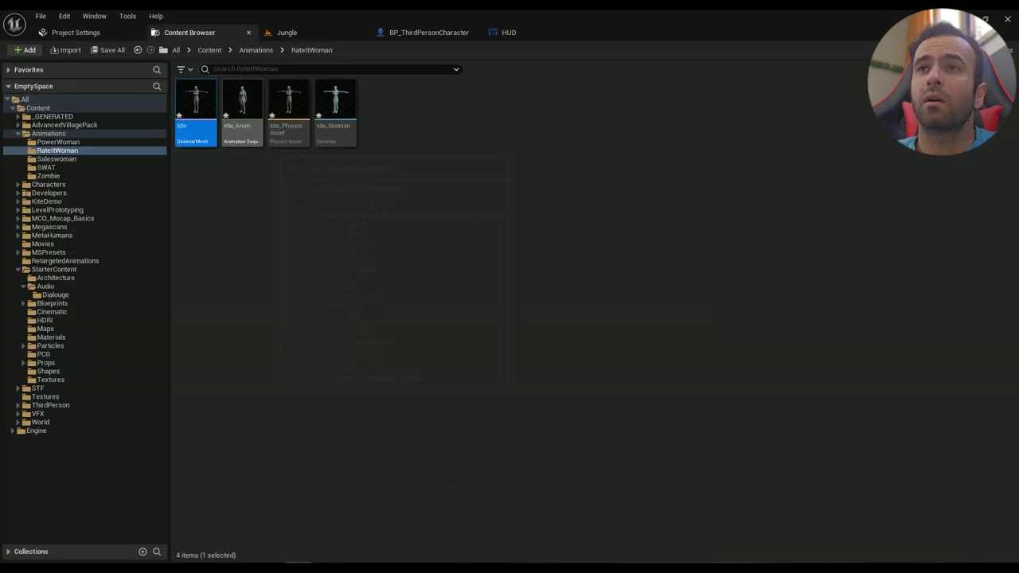
Open the imported Idle_Anim sequence and watch it play on the character
double_click(242, 107)
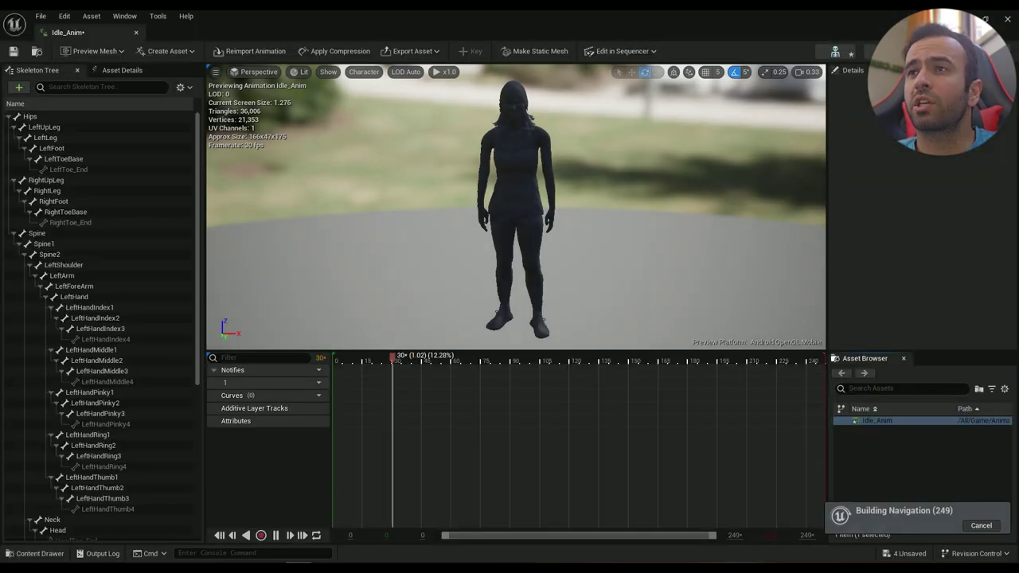
left_click_drag(516, 207, 279, 179, "alt")
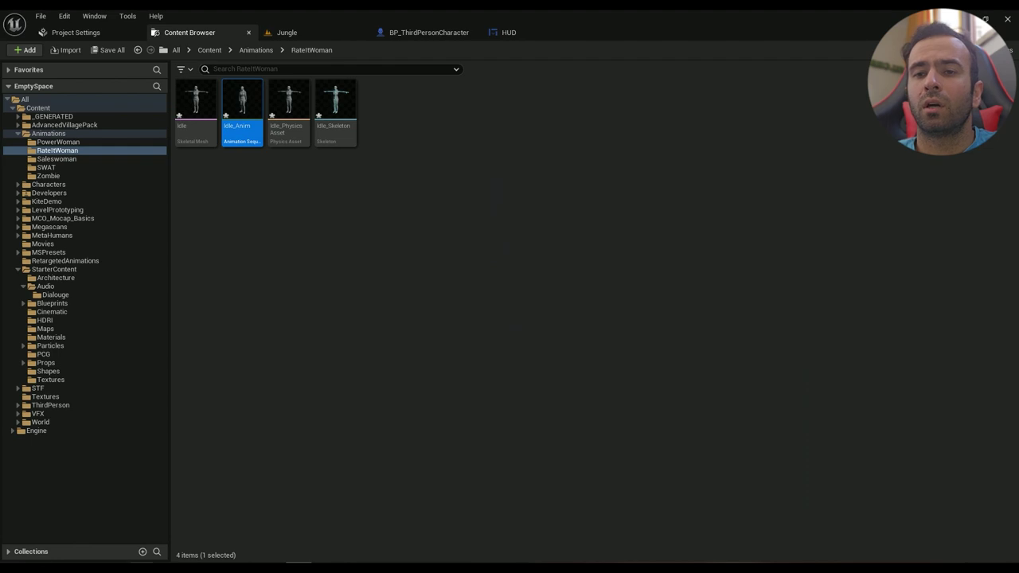
Import the Talking (3) FBX into the RateItWoman folder as animation only, with Import Mesh off and Idle_Skeleton as the skeleton
key("alt+Tab")
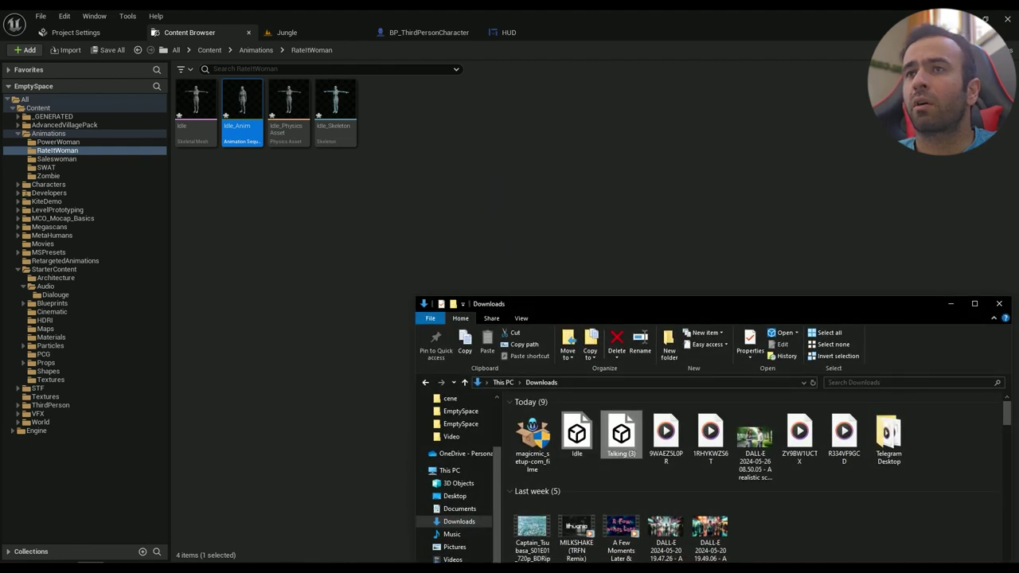
left_click_drag(621, 433, 494, 191)
left_click(495, 99)
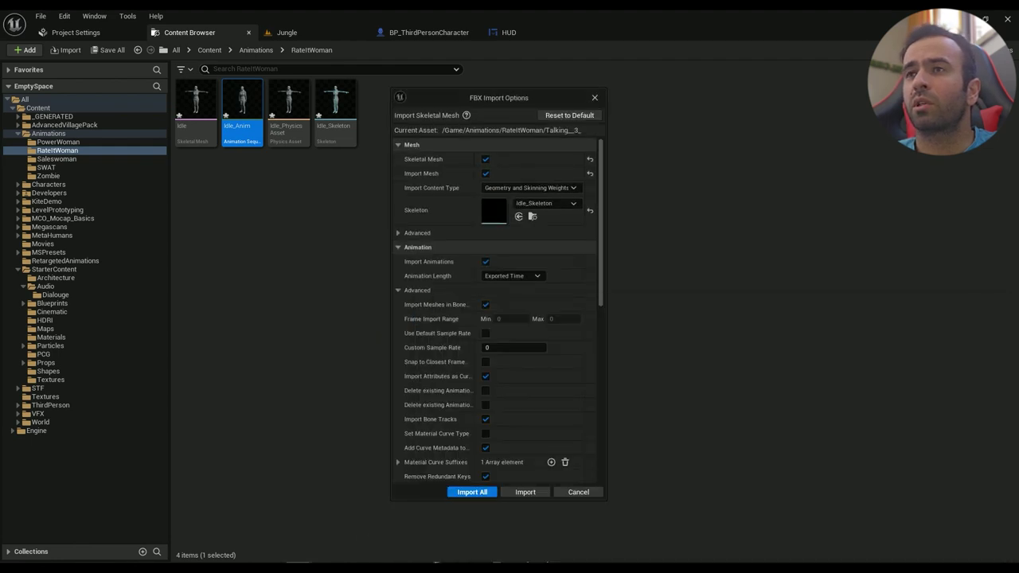
left_click(485, 173)
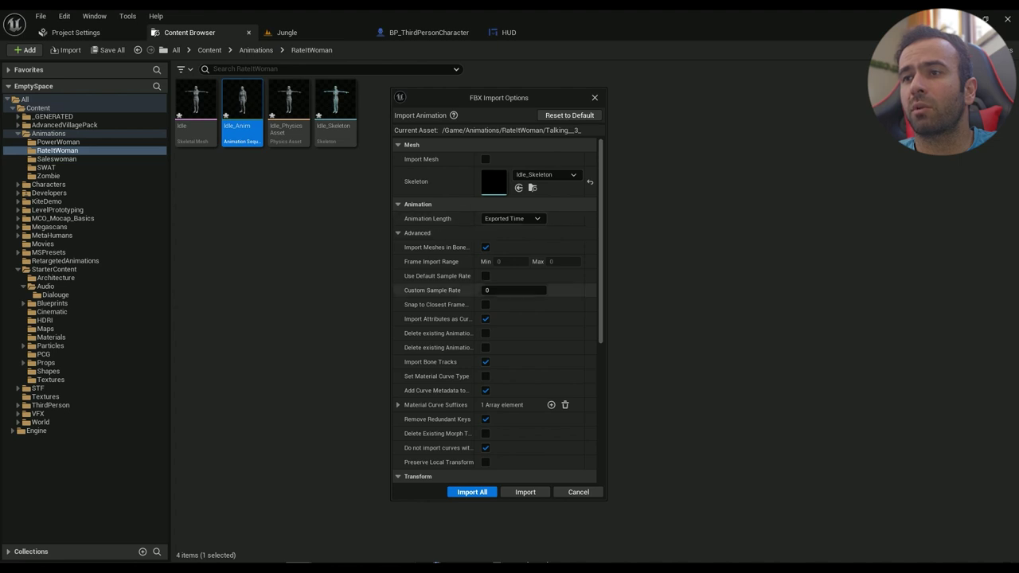
scroll(495, 310, "down", 5)
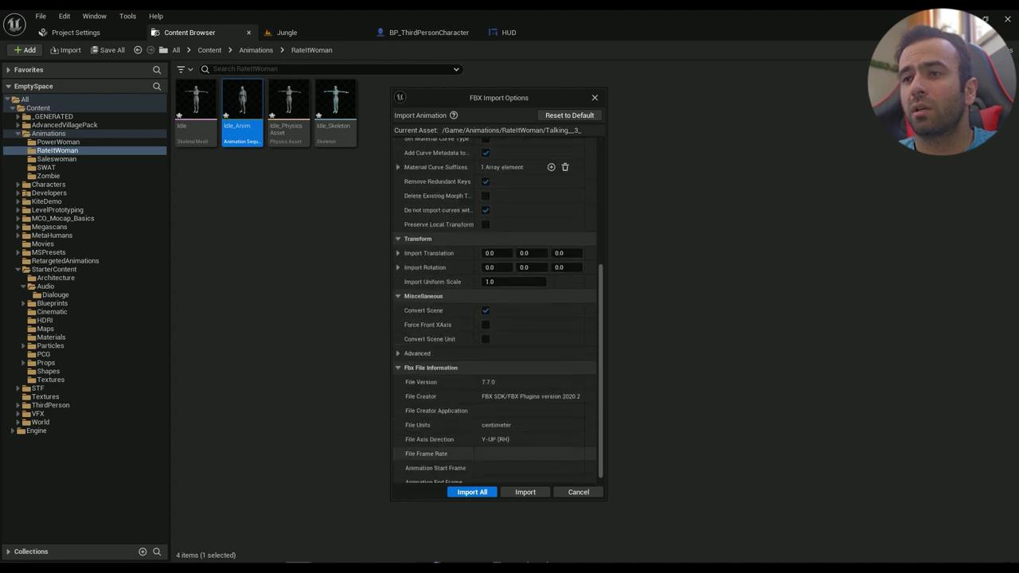
left_click(472, 492)
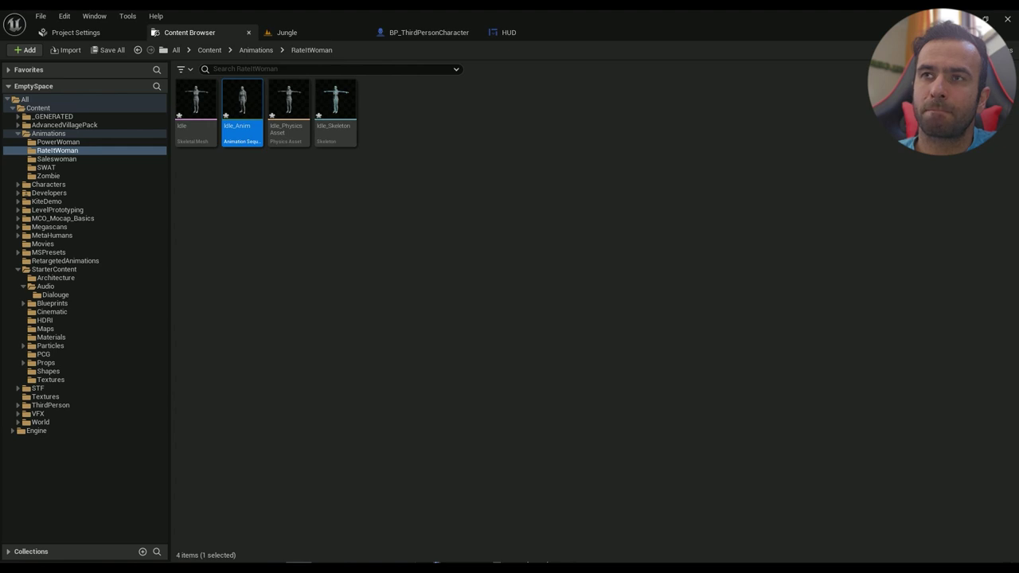
Open the imported Talking animation and preview it on the character from another angle
double_click(382, 111)
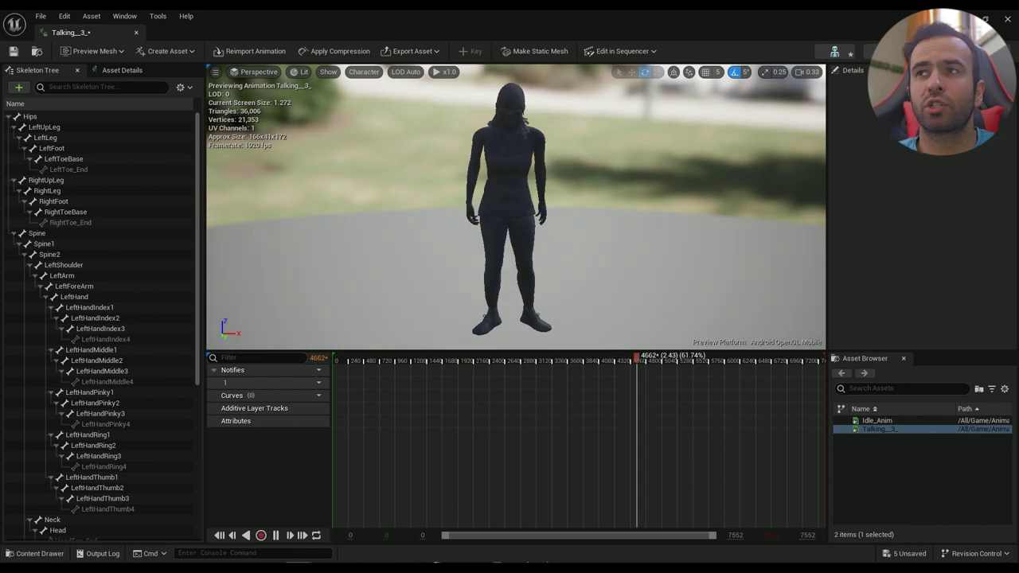
left_click_drag(573, 215, 525, 232, "alt")
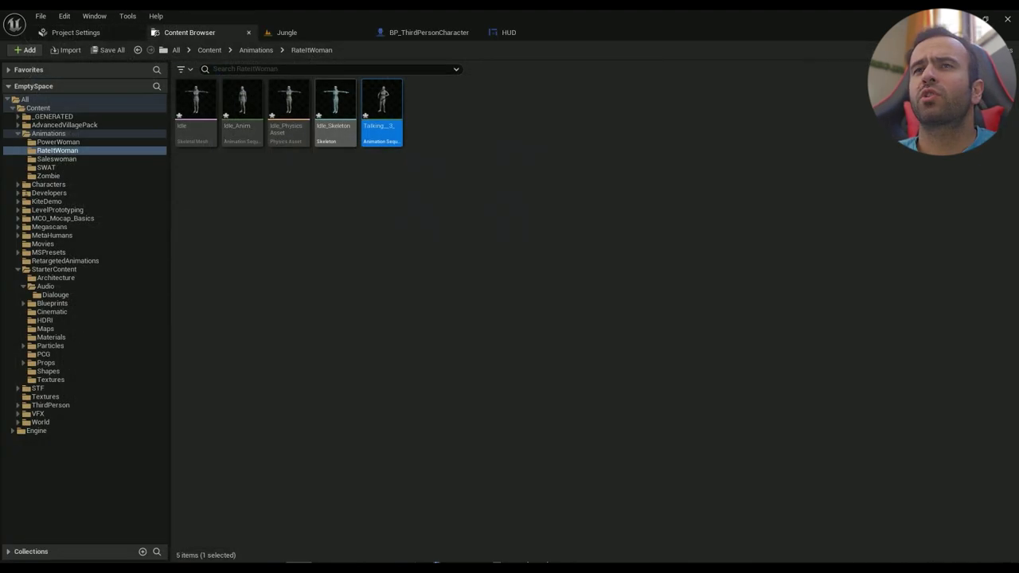
Open the Idle skeletal mesh, look at its skeleton and return to the mesh's asset details, closing the skeleton editor
double_click(195, 102)
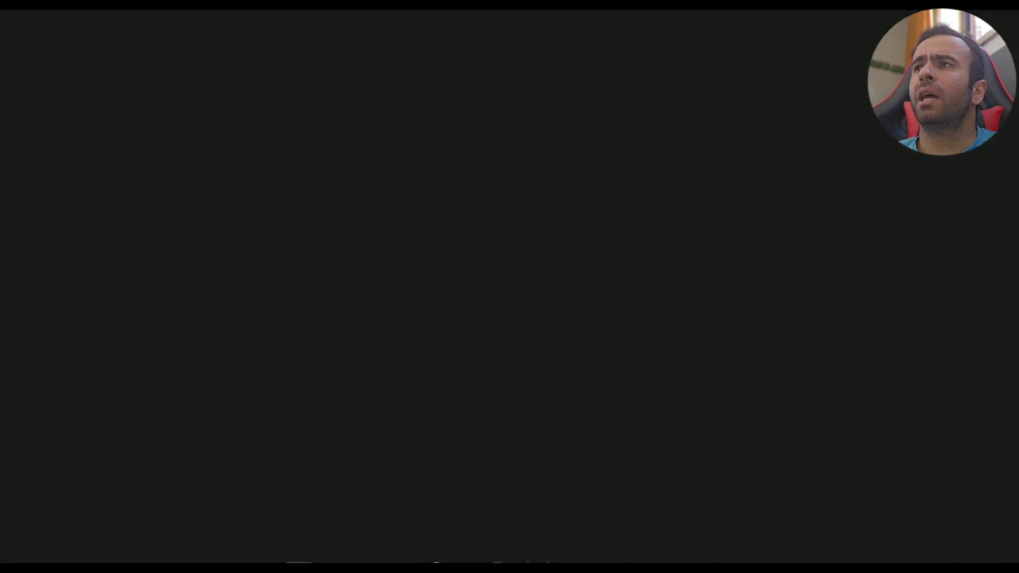
left_click(834, 51)
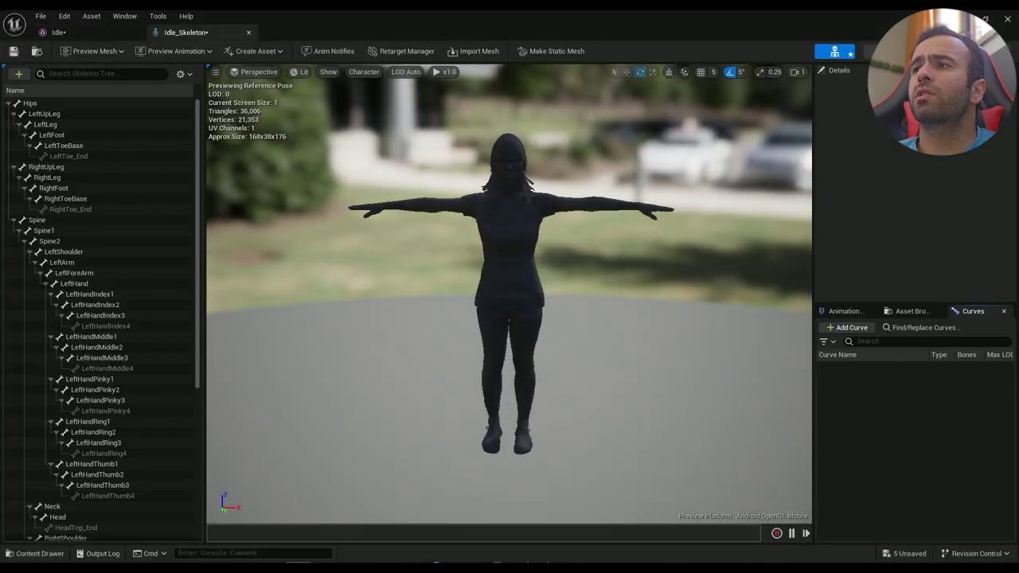
left_click(882, 51)
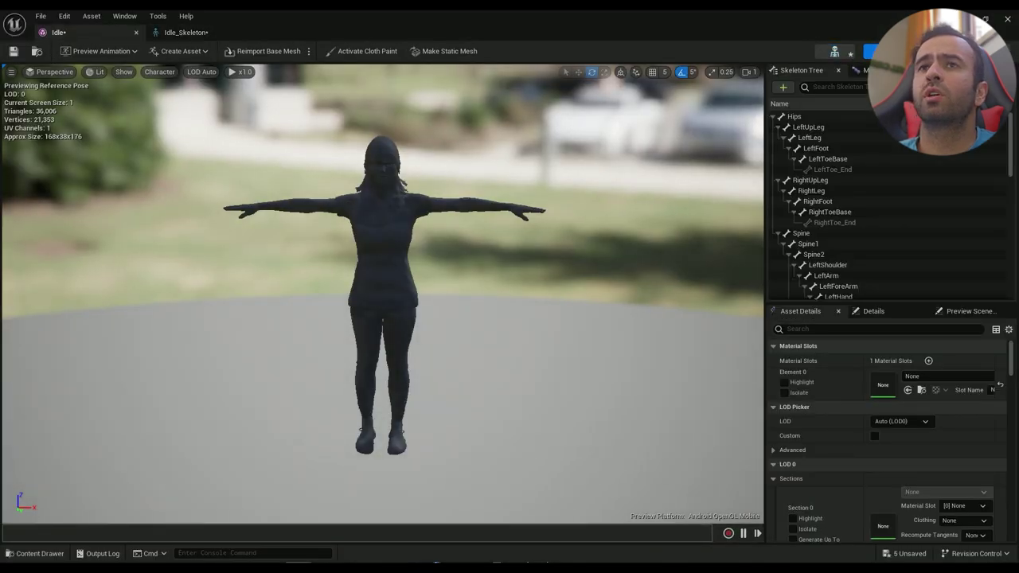
left_click(248, 33)
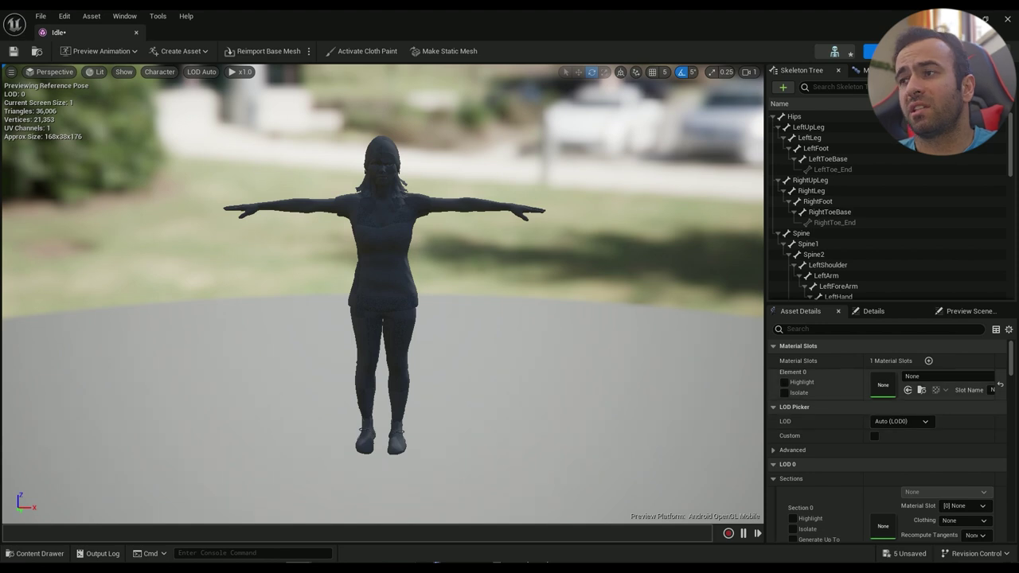
Create a material named M_RateIT in the RateItWoman folder and open its material graph
left_click(36, 554)
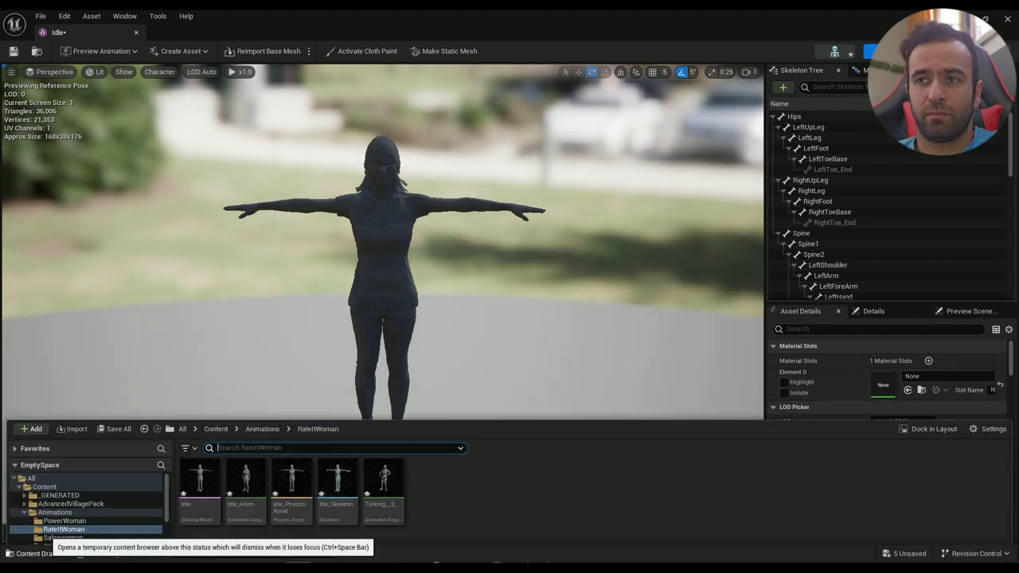
right_click(426, 430)
left_click(477, 263)
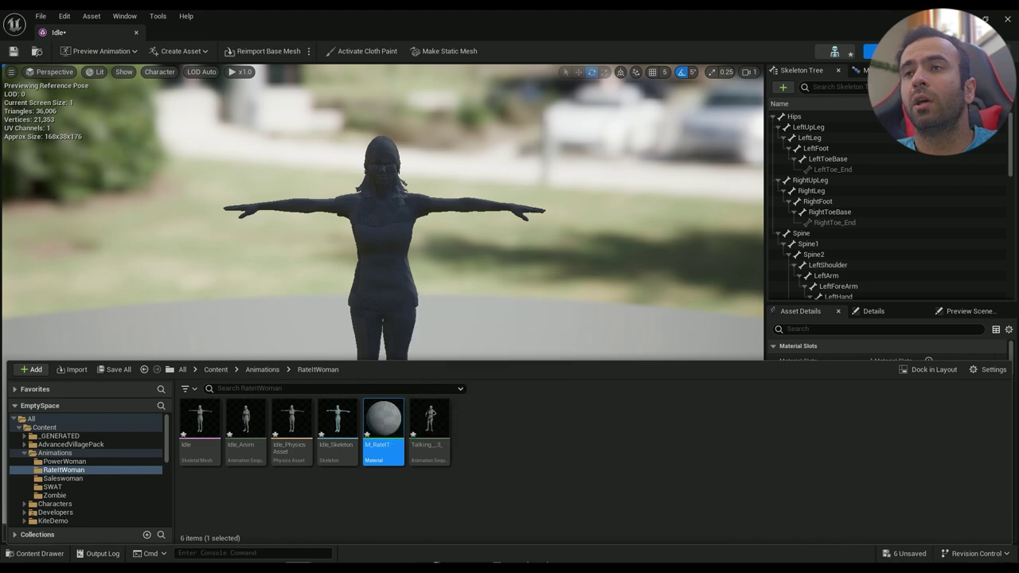
double_click(383, 420)
Import the RateMeWoman_Packed0_Diffuse texture from the Export/28_days_later/RateMeWoman folder into the RateItWoman content folder
key("alt+Tab")
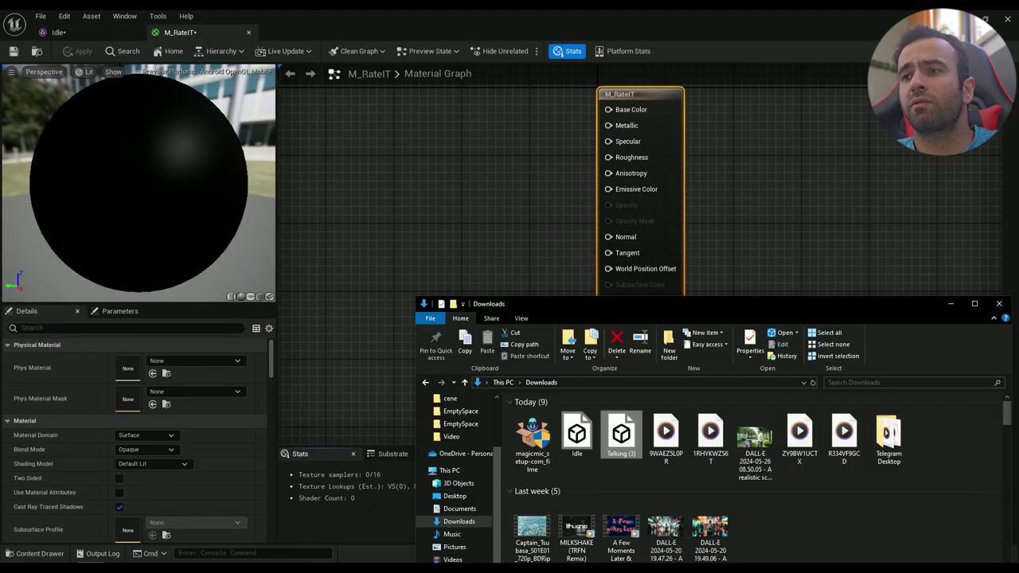
left_click_drag(685, 304, 630, 189)
key("alt+Left")
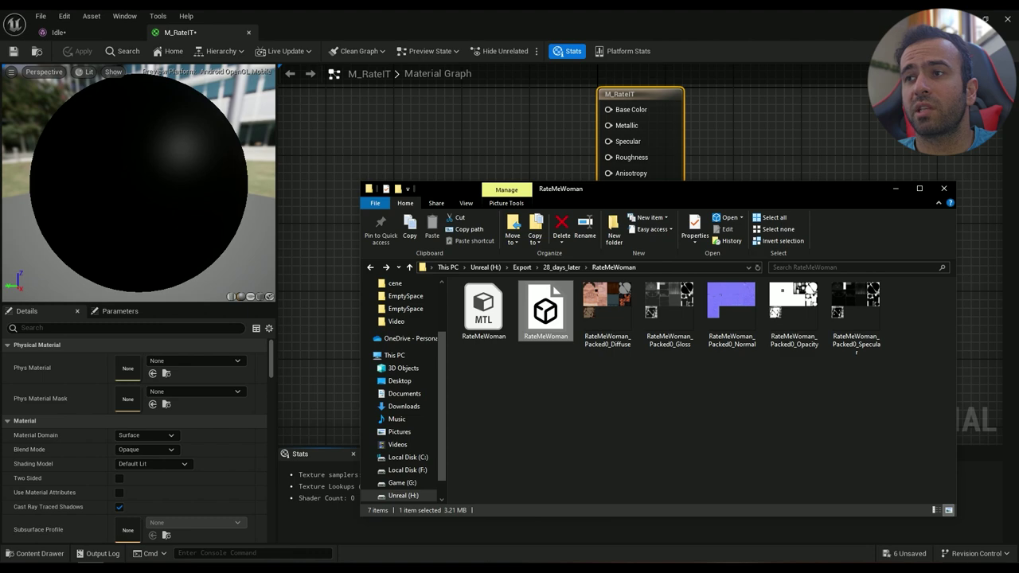
left_click_drag(623, 189, 625, 290)
left_click(610, 412)
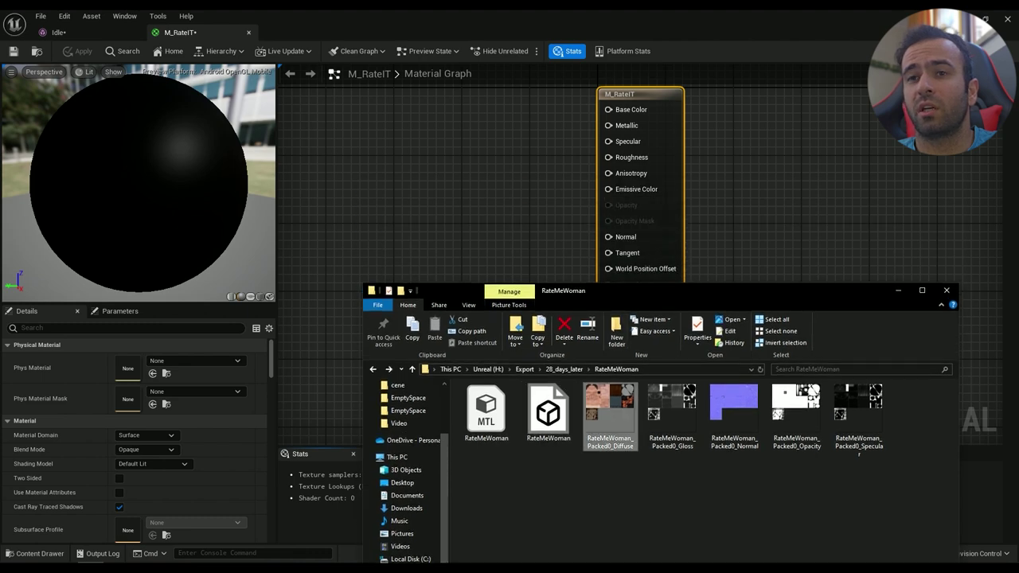
left_click(35, 554)
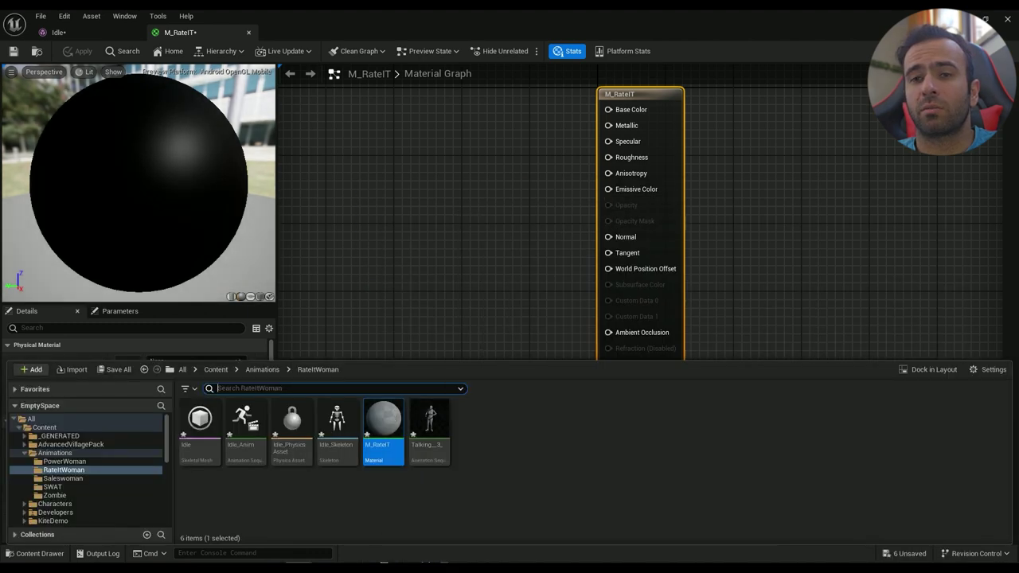
key("alt+Tab")
left_click_drag(611, 415, 279, 495)
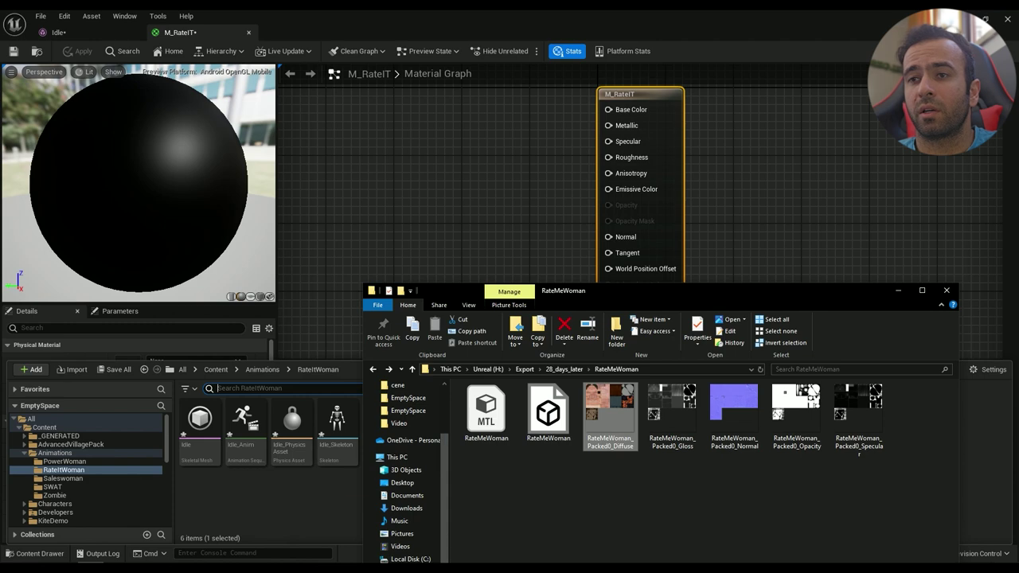
Add the diffuse texture to the M_RateIT graph, connect its RGB output to Base Color and apply the material
left_click(35, 554)
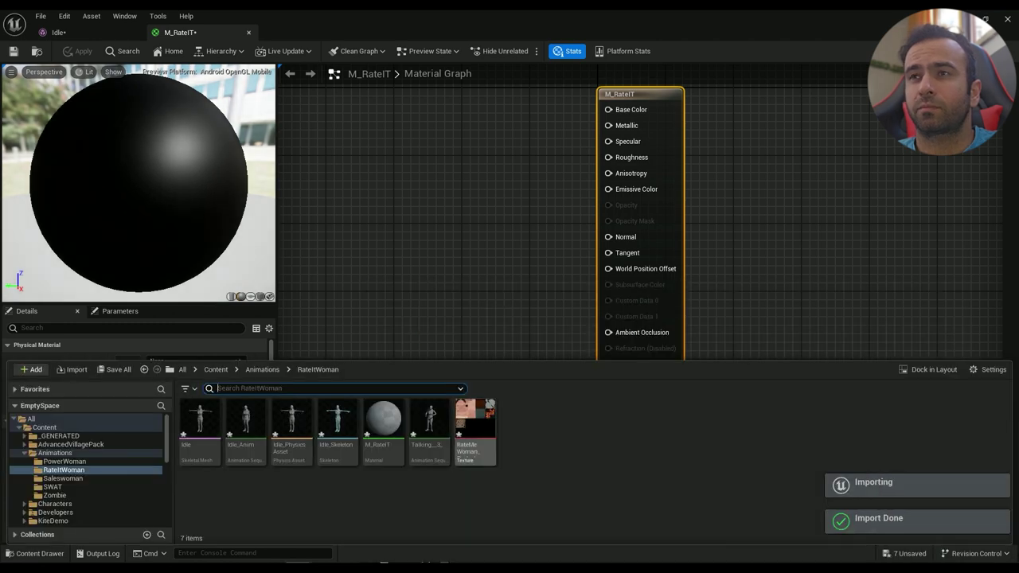
left_click_drag(477, 419, 395, 145)
right_click_drag(508, 163, 512, 245)
left_click_drag(499, 256, 610, 197)
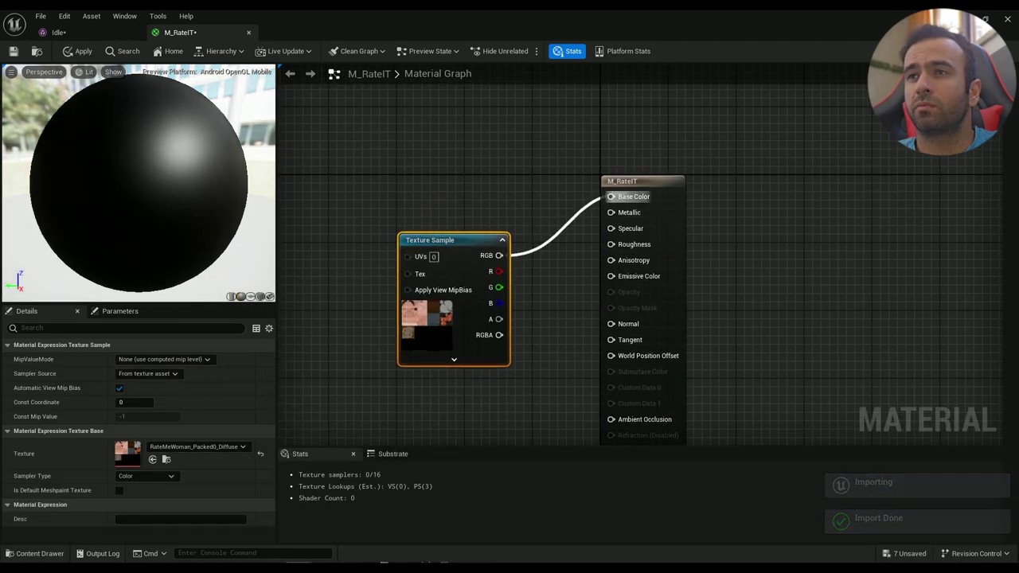
left_click(78, 51)
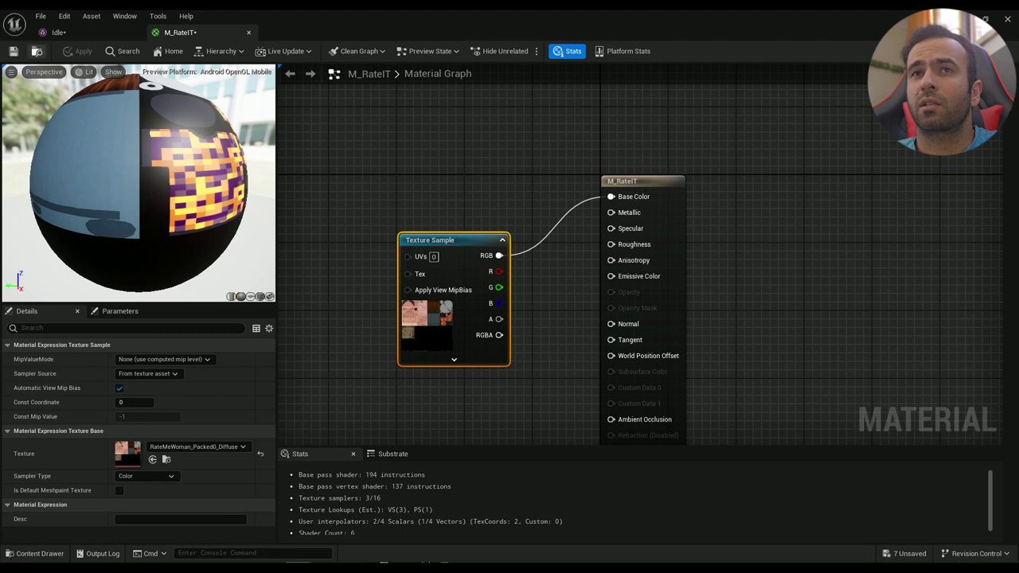
Assign M_RateIT to Element 0 of the Idle mesh's material slots and check the textured character from above
left_click(36, 51)
left_click(71, 32)
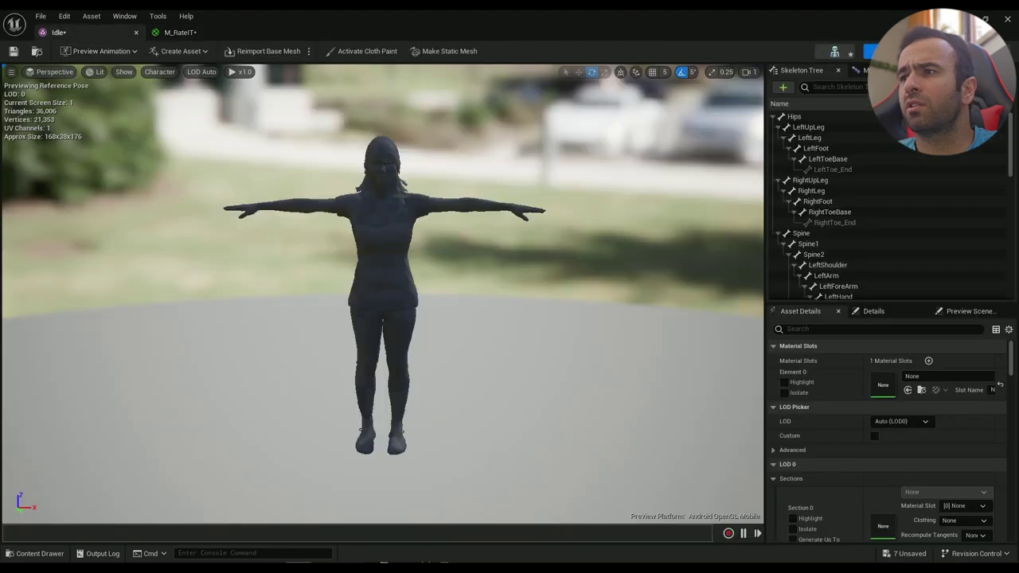
left_click(908, 390)
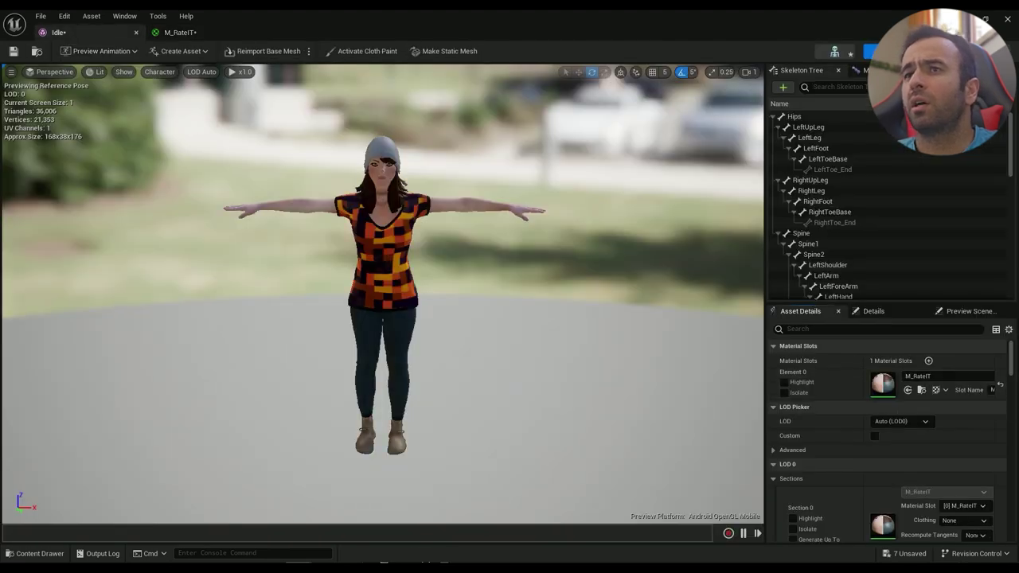
left_click_drag(382, 302, 390, 370, "alt")
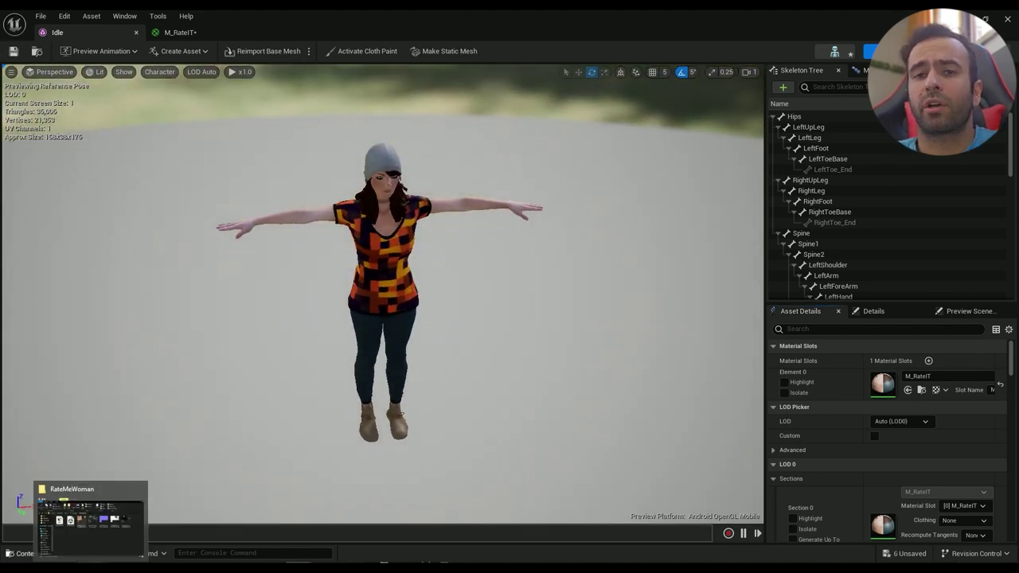
Import the RateMeWoman_Packed0_Normal and RateMeWoman_Packed0_Opacity textures from the RateMeWoman export folder into the RateItWoman content folder
left_click(32, 553)
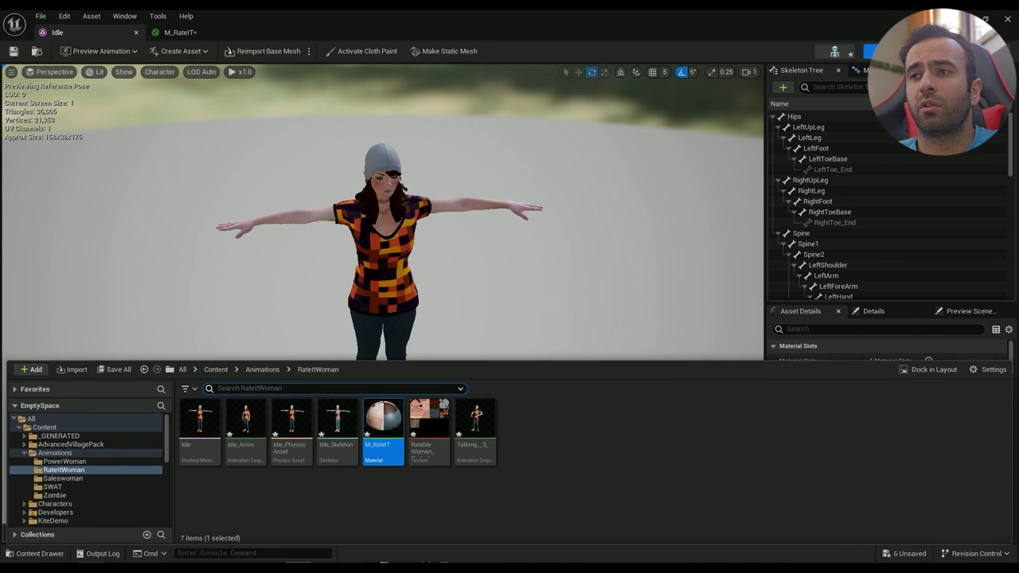
key("alt+Tab")
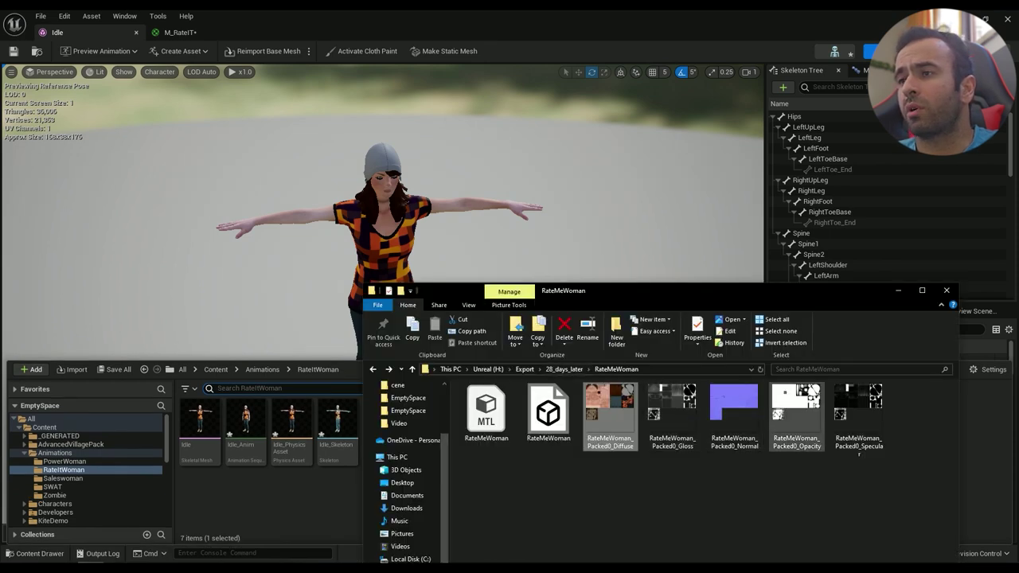
left_click_drag(734, 414, 279, 499)
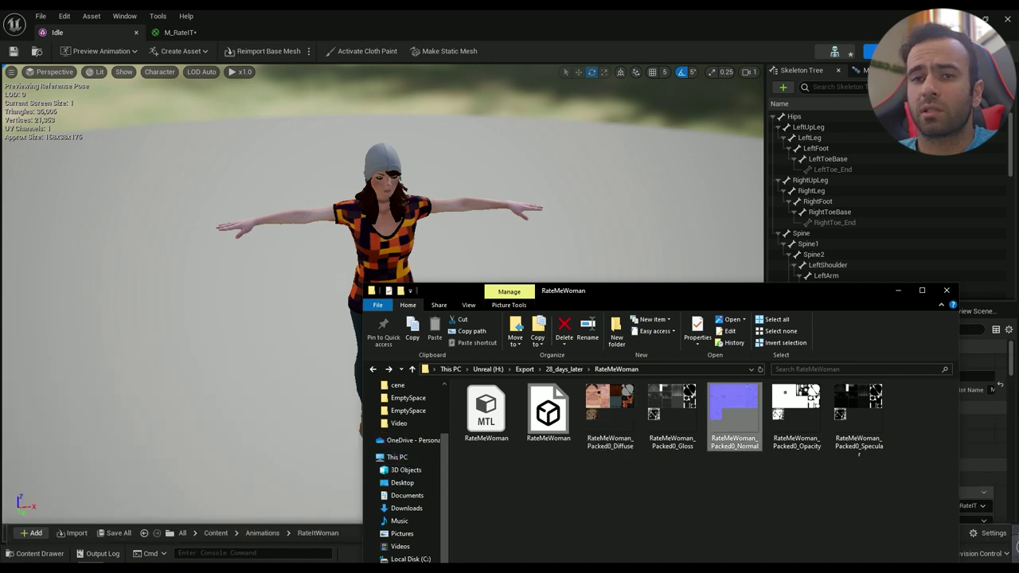
left_click(37, 554)
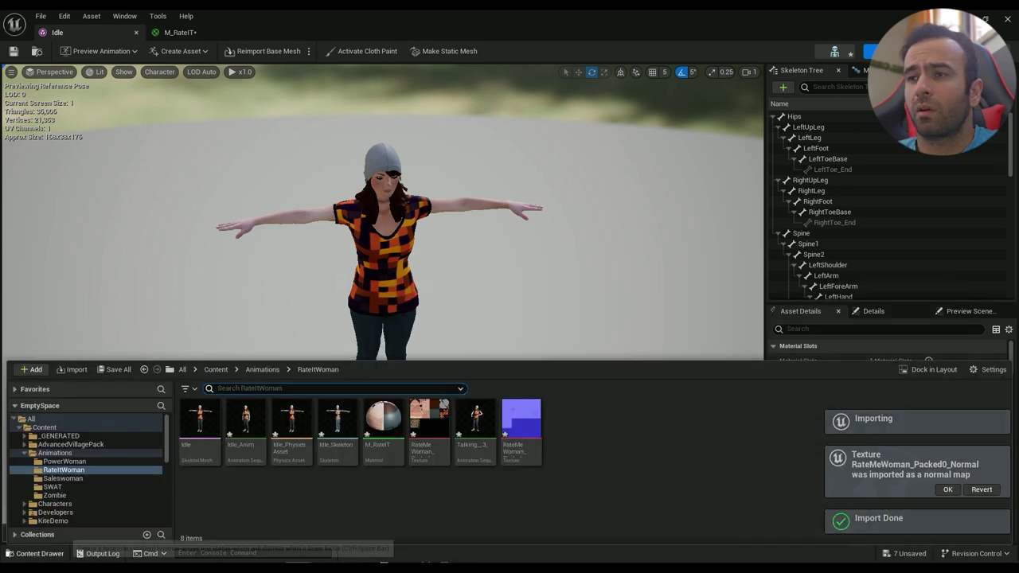
left_click(43, 554)
left_click(43, 554)
key("alt+Tab")
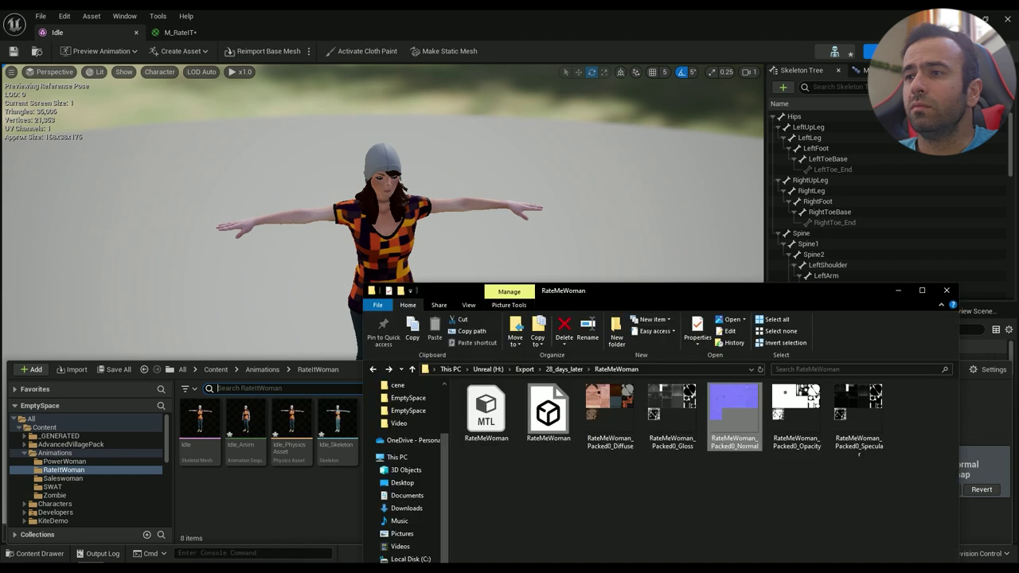
left_click_drag(796, 424, 311, 514)
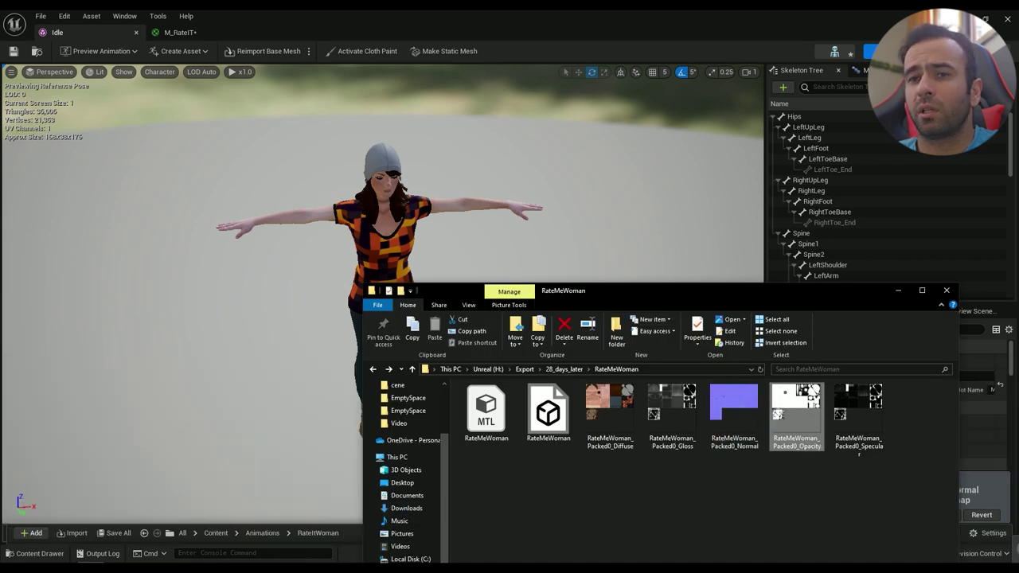
left_click(32, 553)
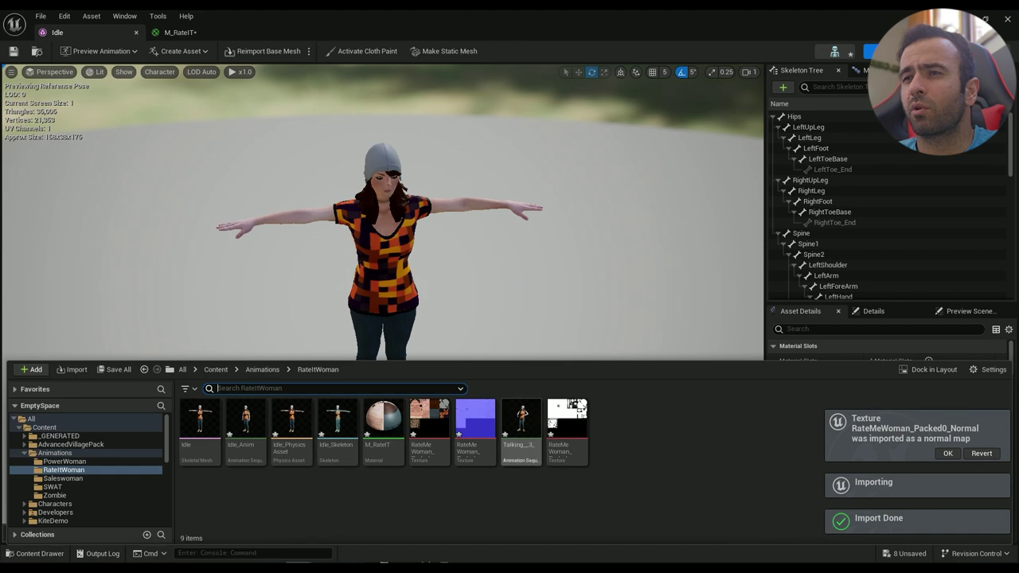
Add the imported normal and opacity textures to the M_RateIT graph and spread the three texture nodes apart vertically
left_click(475, 422)
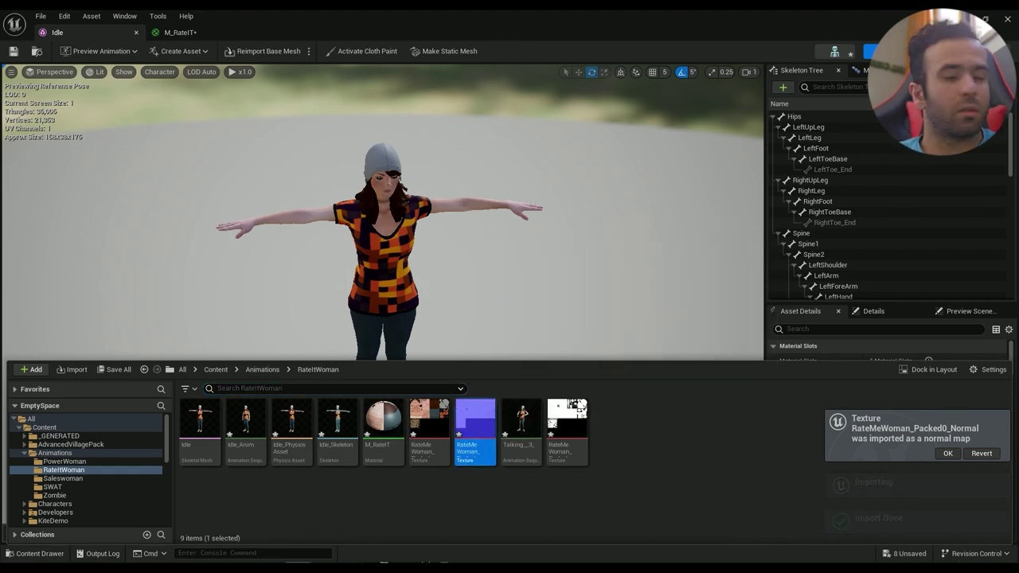
left_click(567, 414, "ctrl")
left_click_drag(567, 414, 344, 303)
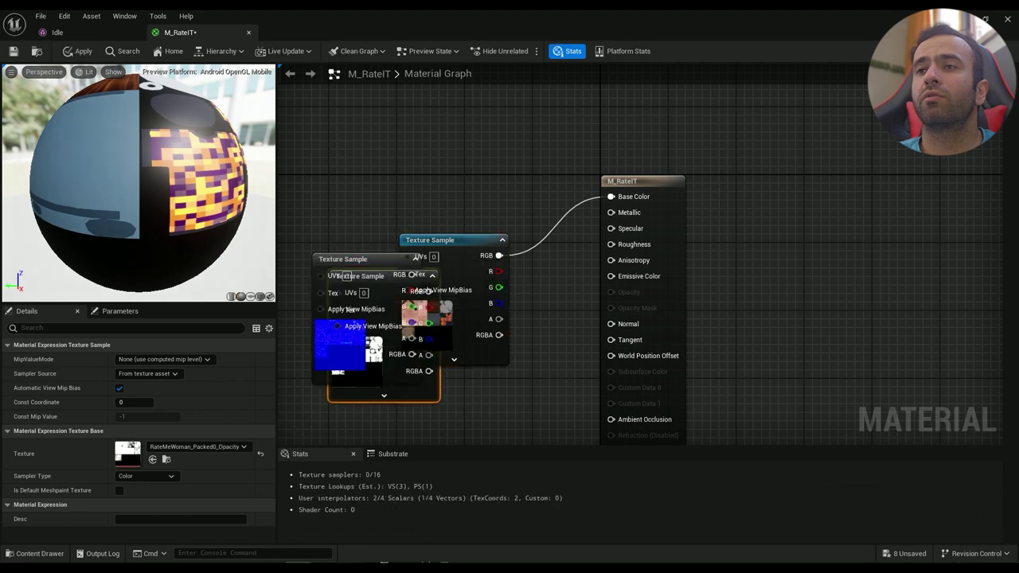
left_click_drag(446, 240, 400, 88)
left_click_drag(366, 258, 358, 223)
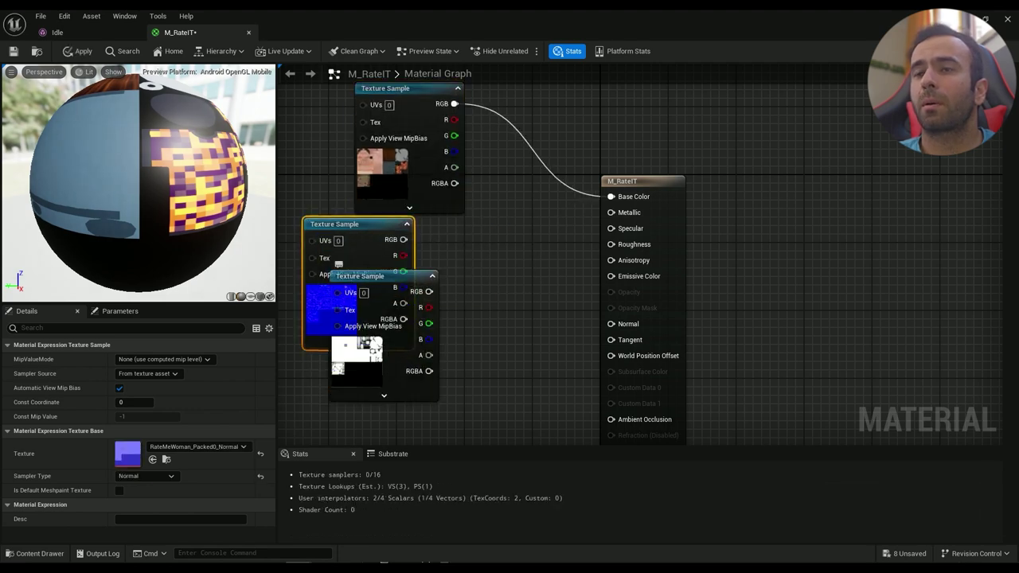
left_click_drag(384, 277, 408, 393)
Connect the normal texture's RGB output to the material's Normal input and align its node with the others
right_click_drag(469, 358, 440, 275)
left_click_drag(365, 163, 584, 240)
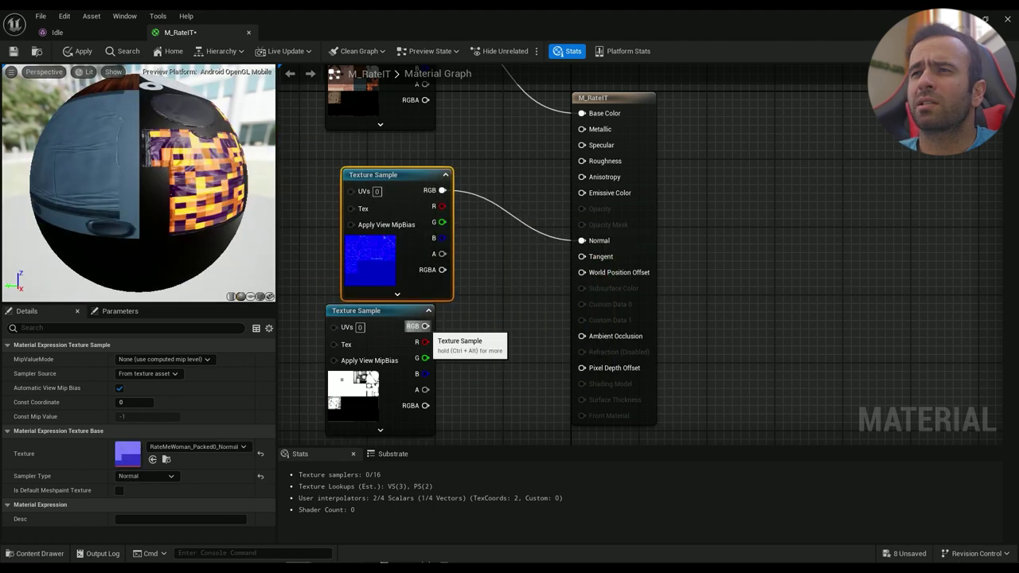
left_click_drag(405, 279, 388, 270)
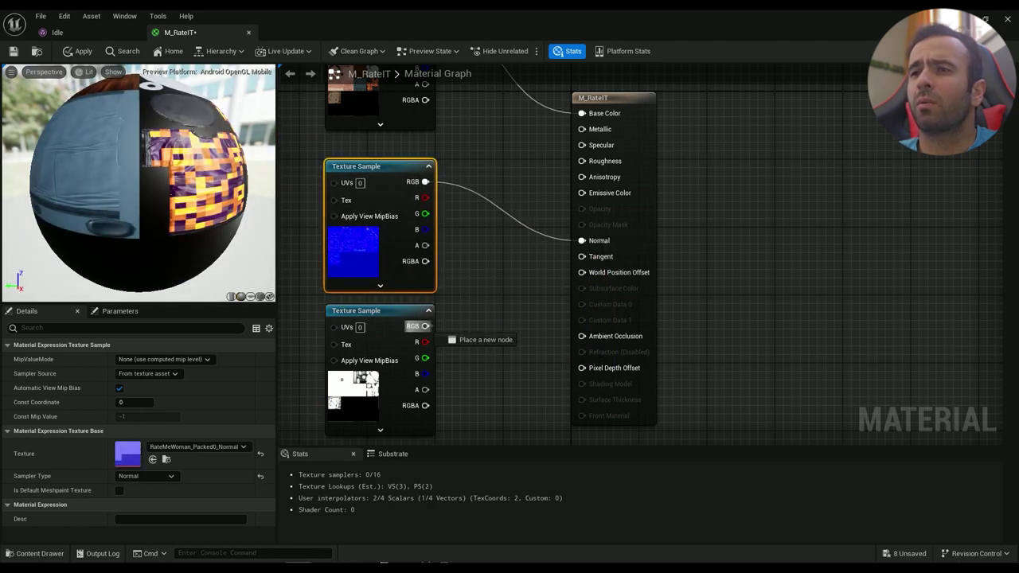
Connect the opacity texture's alpha to Opacity Mask with the Masked blend mode, apply it and check the character up close
left_click_drag(425, 389, 589, 226)
left_click(636, 210)
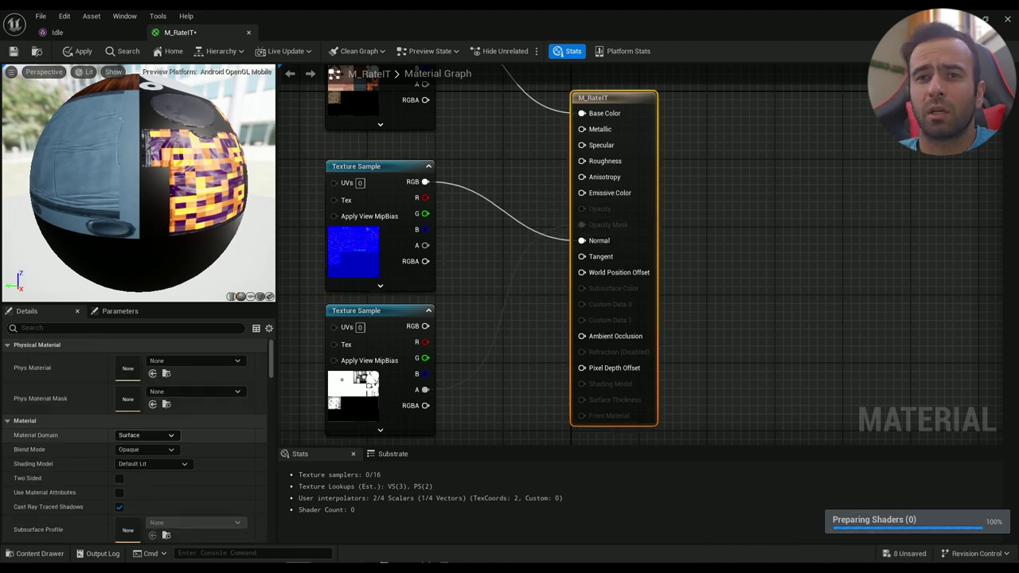
left_click(147, 449)
left_click(139, 469)
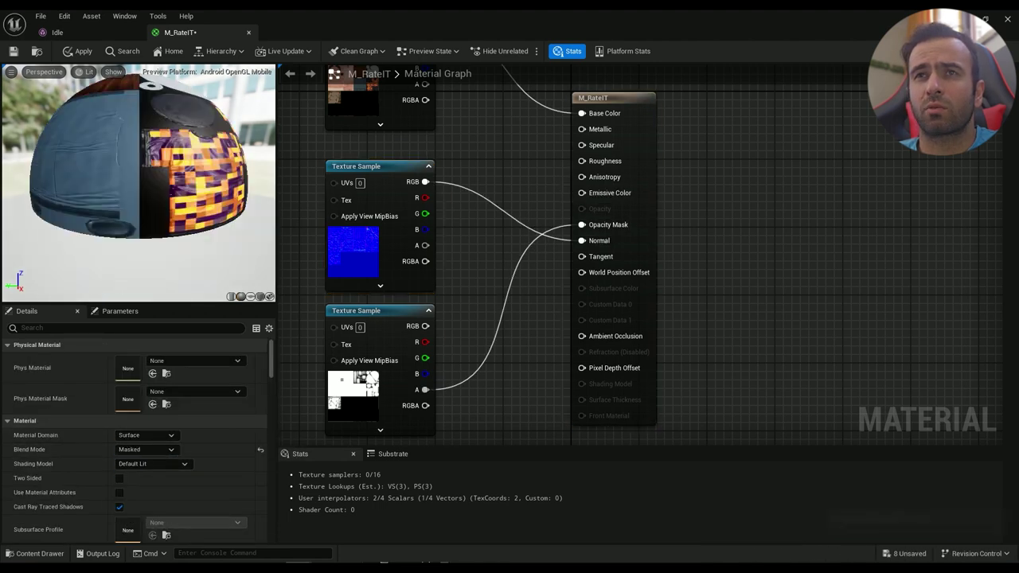
left_click(78, 50)
left_click(64, 32)
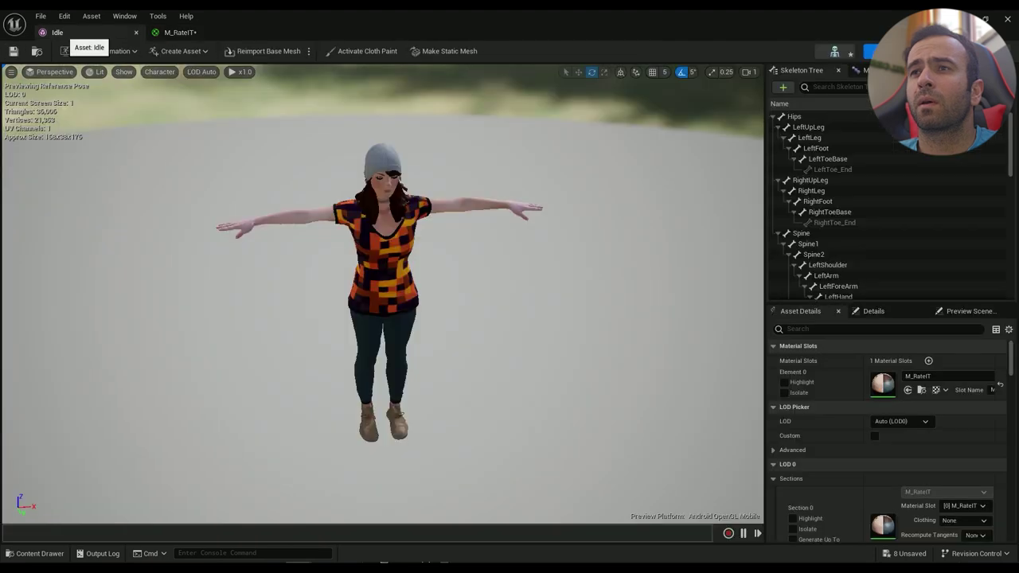
right_click_drag(382, 295, 371, 243)
key("w")
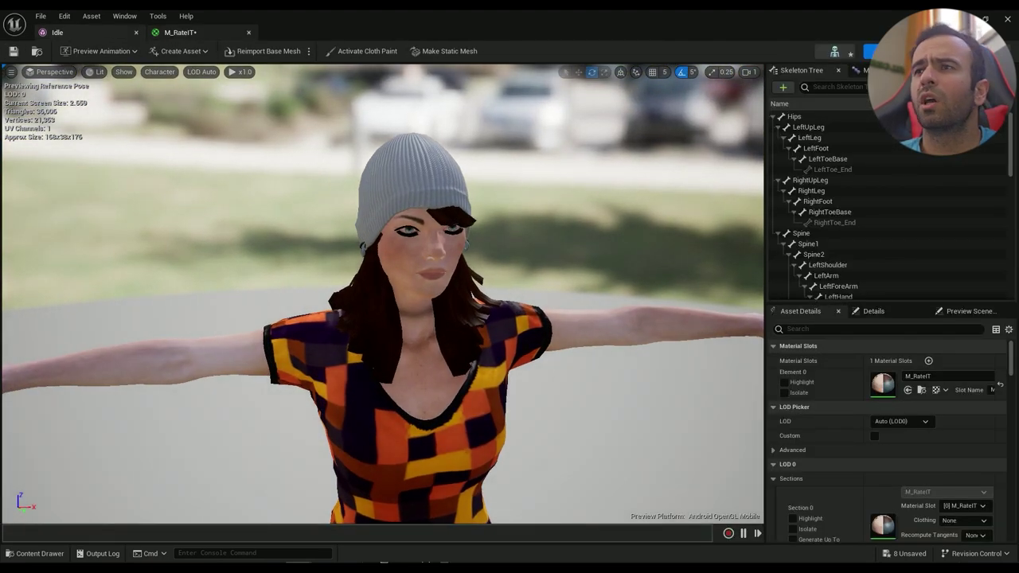
Reset M_RateIT's blend mode to Opaque, apply the material and inspect the Idle mesh from another angle
left_click(189, 32)
left_click(609, 225)
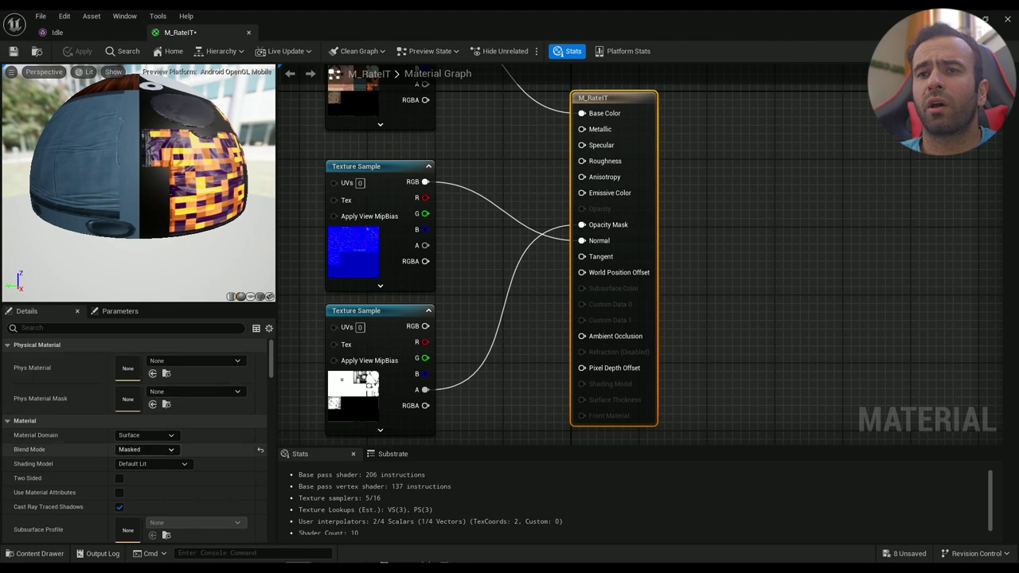
left_click(78, 51)
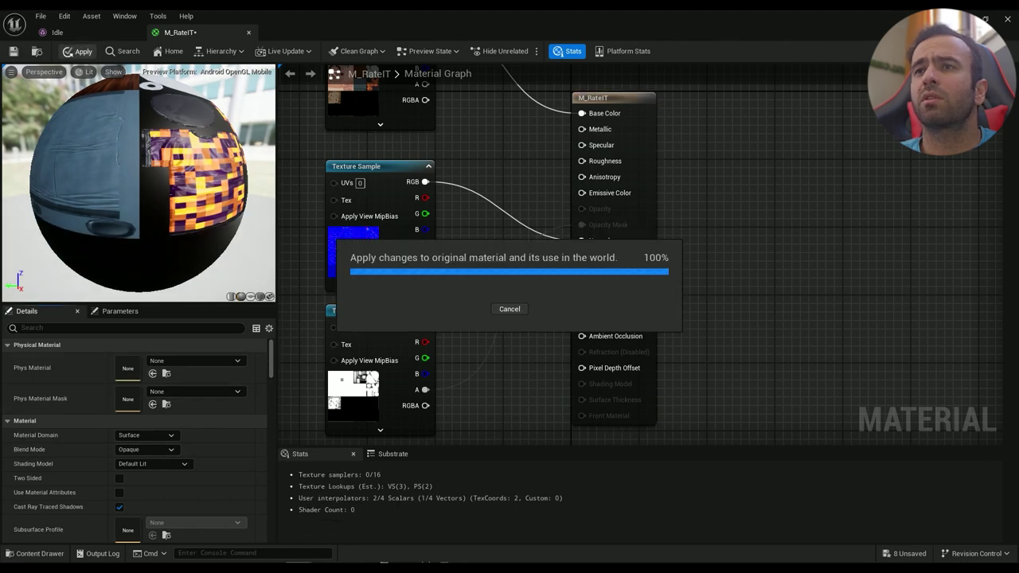
left_click(87, 32)
scroll(382, 295, "down", 6)
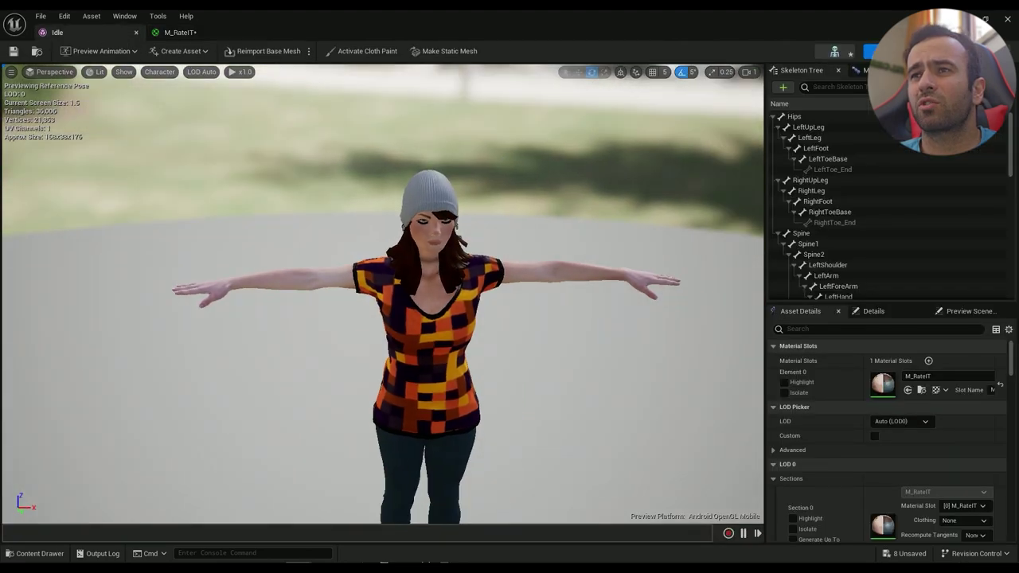
left_click_drag(383, 295, 462, 306, "alt")
scroll(382, 294, "up", 5)
scroll(382, 294, "up", 1)
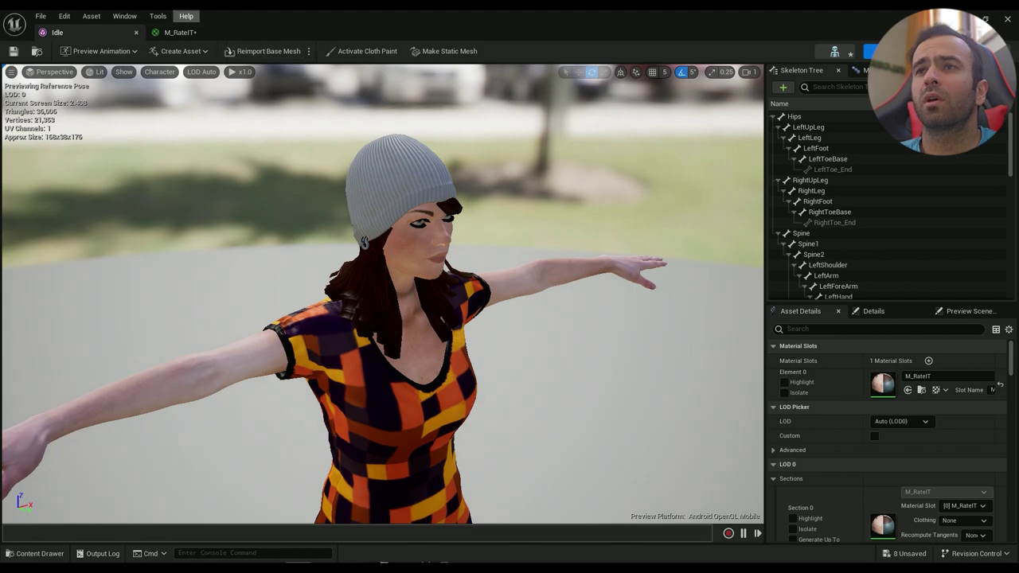
Try the Translucent blend mode with the opacity texture's alpha connected to Opacity and check the character
left_click(180, 33)
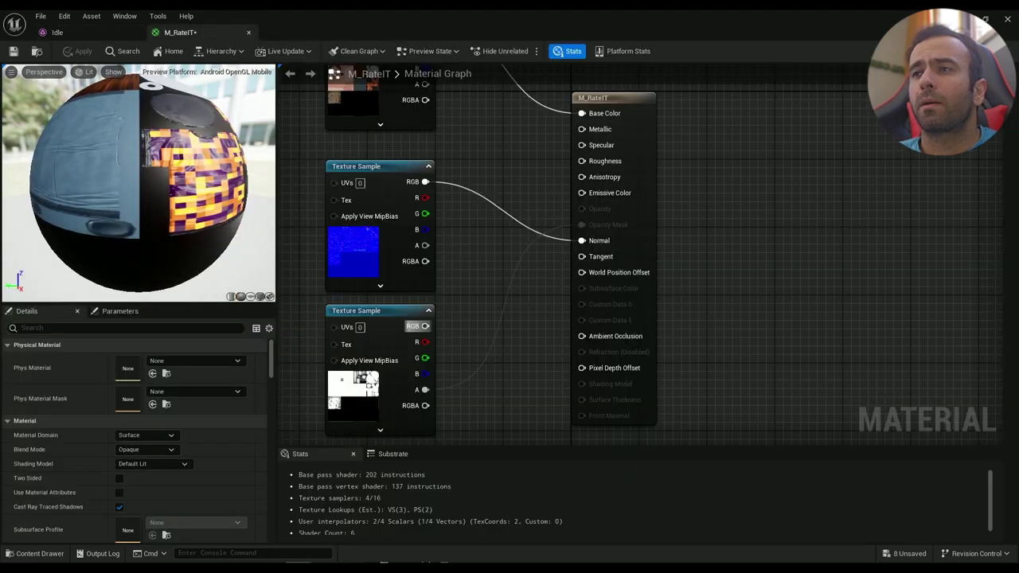
left_click(146, 449)
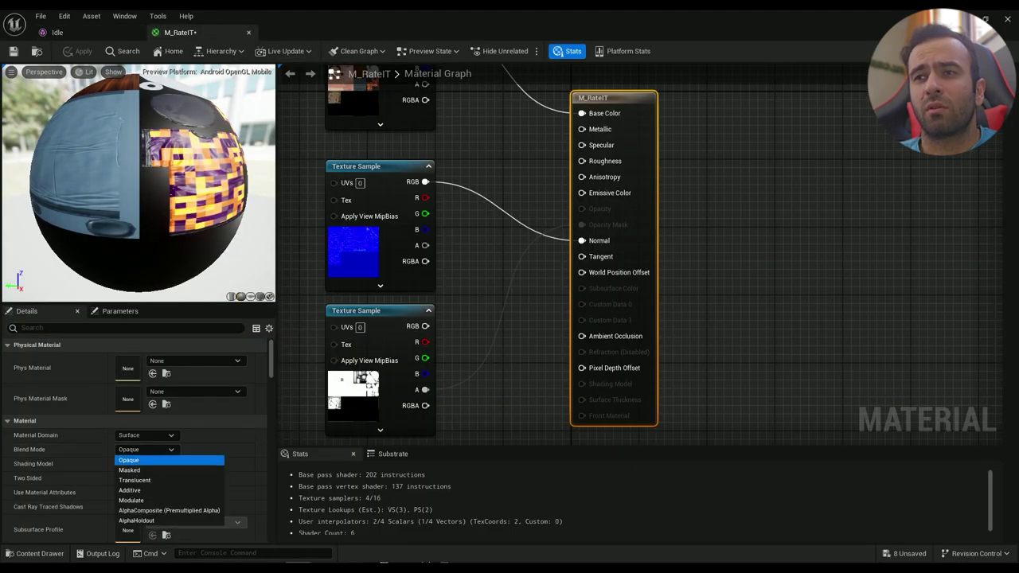
left_click(151, 480)
left_click_drag(425, 389, 582, 208)
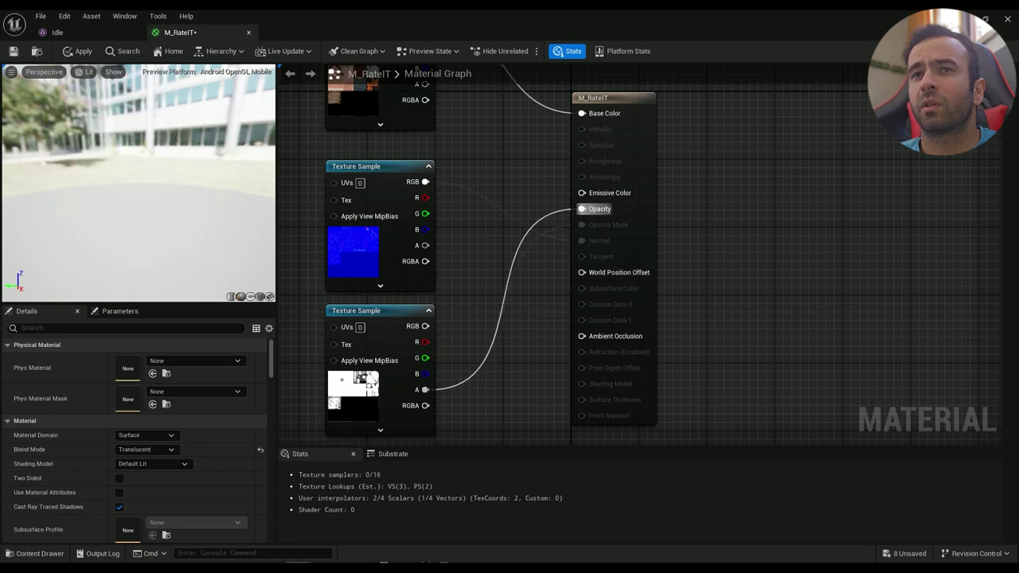
left_click(115, 33)
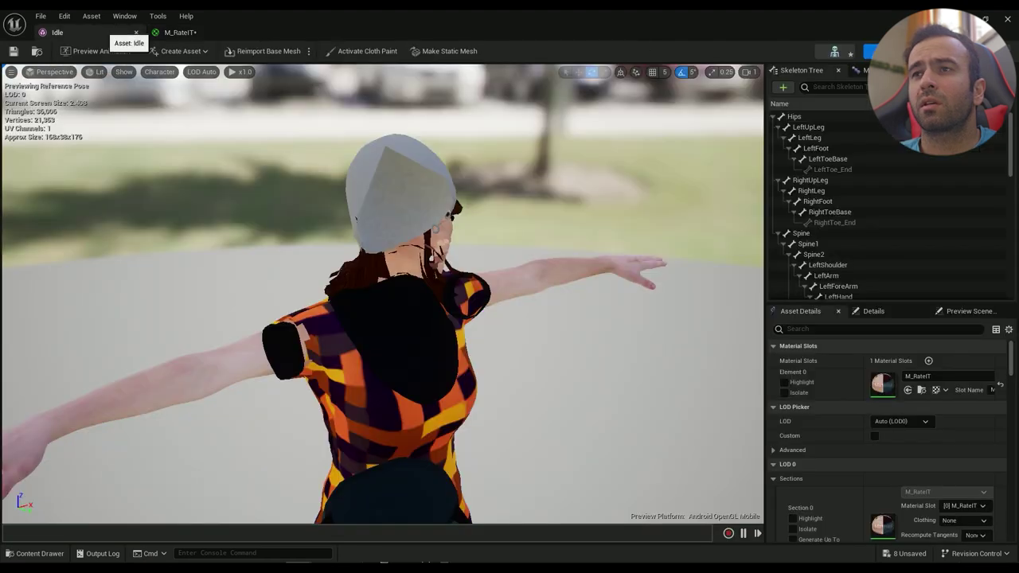
Reset M_RateIT's blend mode to Opaque, delete the opacity texture node and apply the material
left_click(195, 33)
left_click(625, 239)
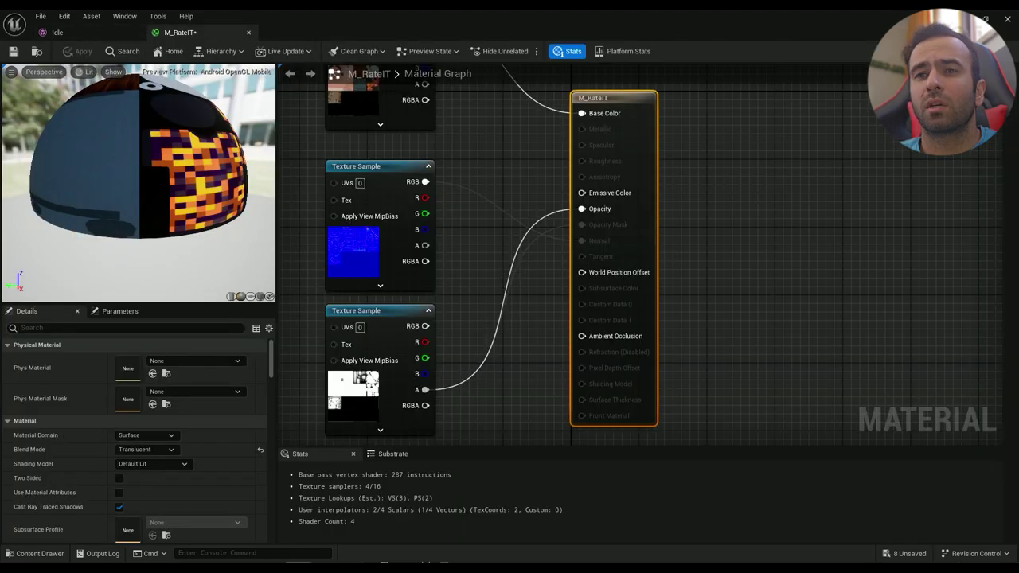
left_click(260, 450)
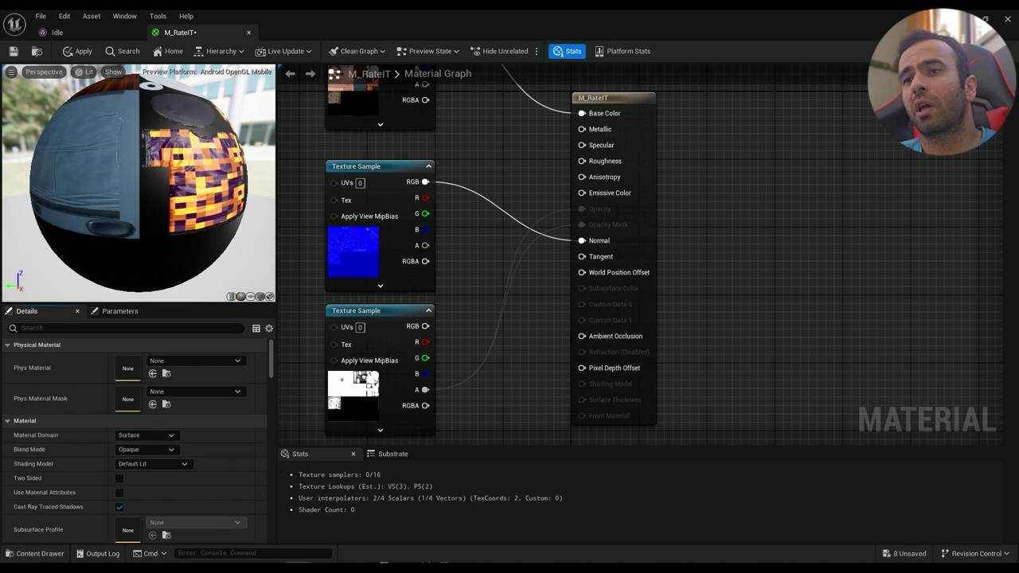
left_click_drag(488, 335, 356, 387)
key("Delete")
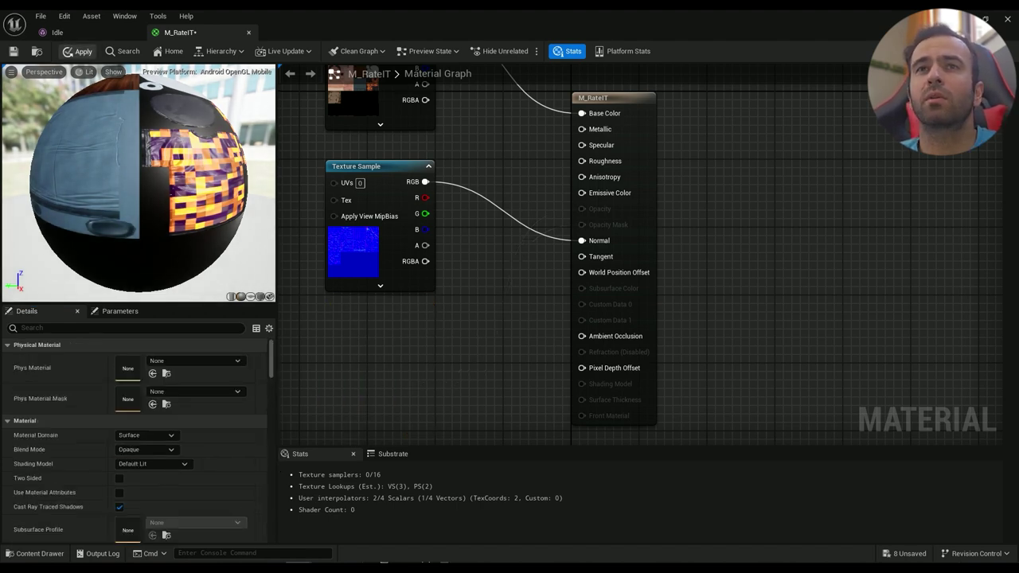
left_click(78, 51)
Inspect the Idle mesh's face, hair and clothing with the applied material, from close up and farther away
left_click(58, 31)
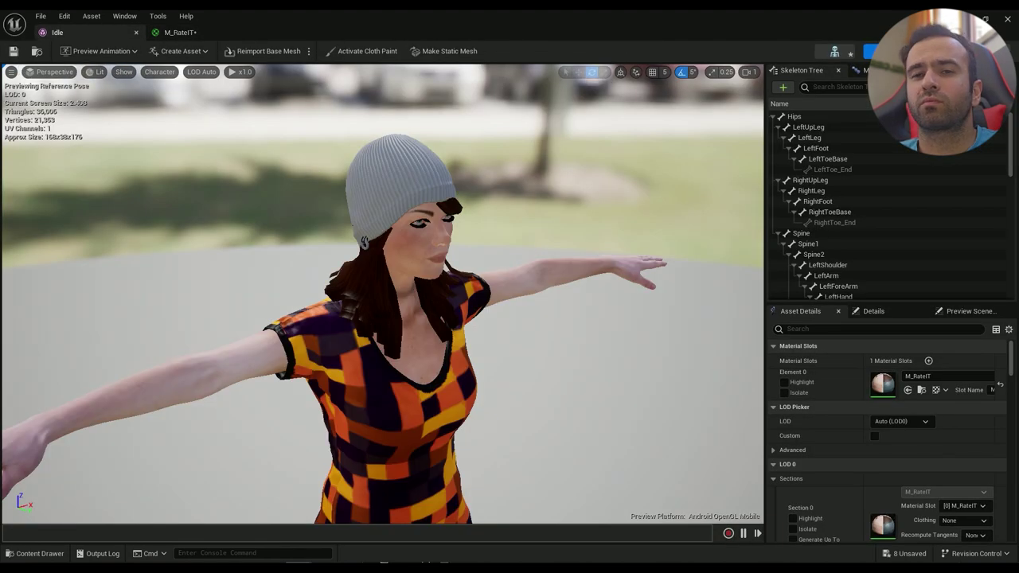
right_click_drag(382, 295, 621, 326)
right_click_drag(437, 310, 394, 312)
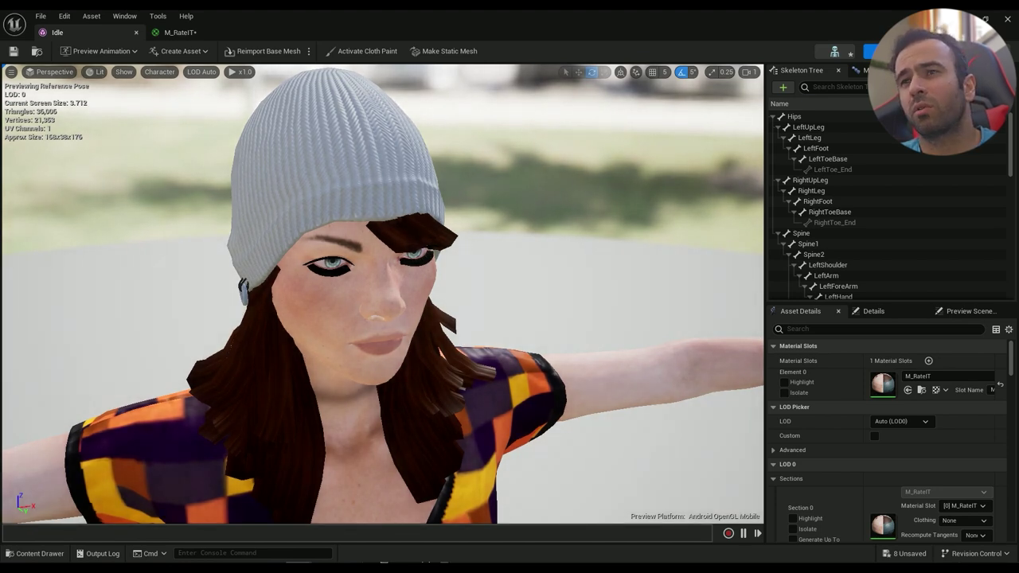
right_click_drag(394, 313, 370, 384)
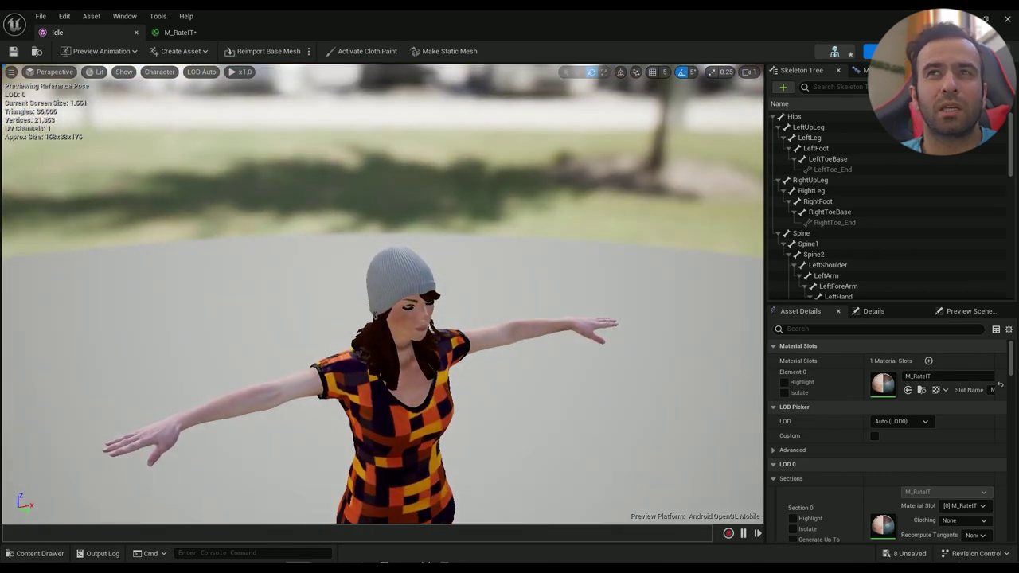
left_click(180, 33)
left_click(84, 32)
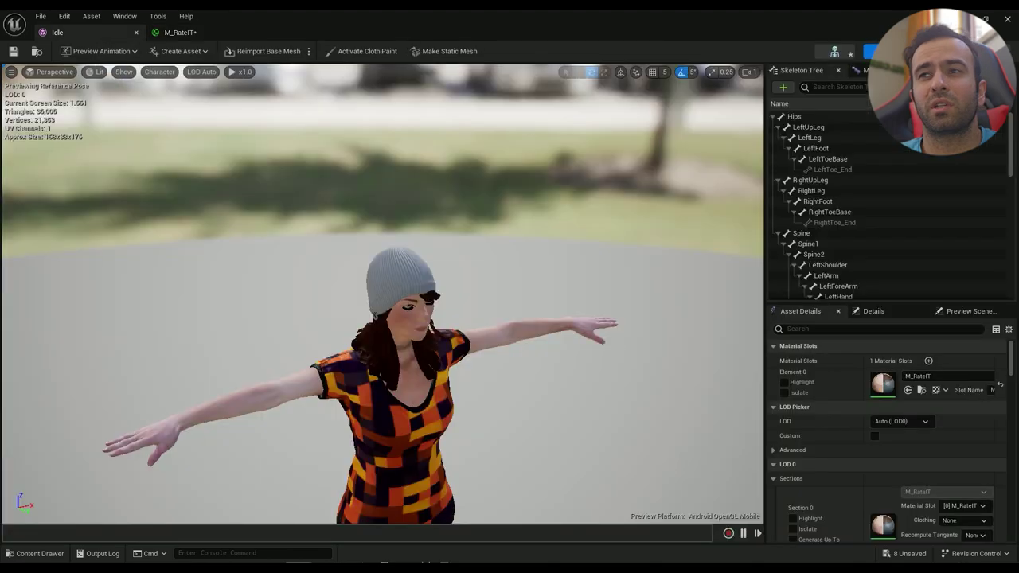
right_click_drag(369, 302, 367, 281)
Close the M_RateIT material editor, save the changed assets and close the Idle mesh editor
left_click(179, 31)
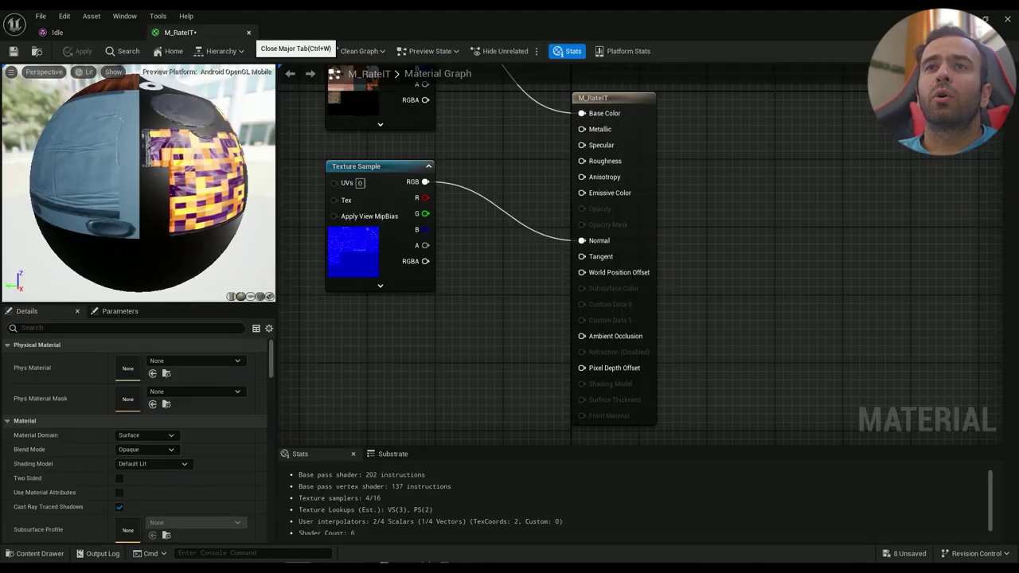
left_click(248, 31)
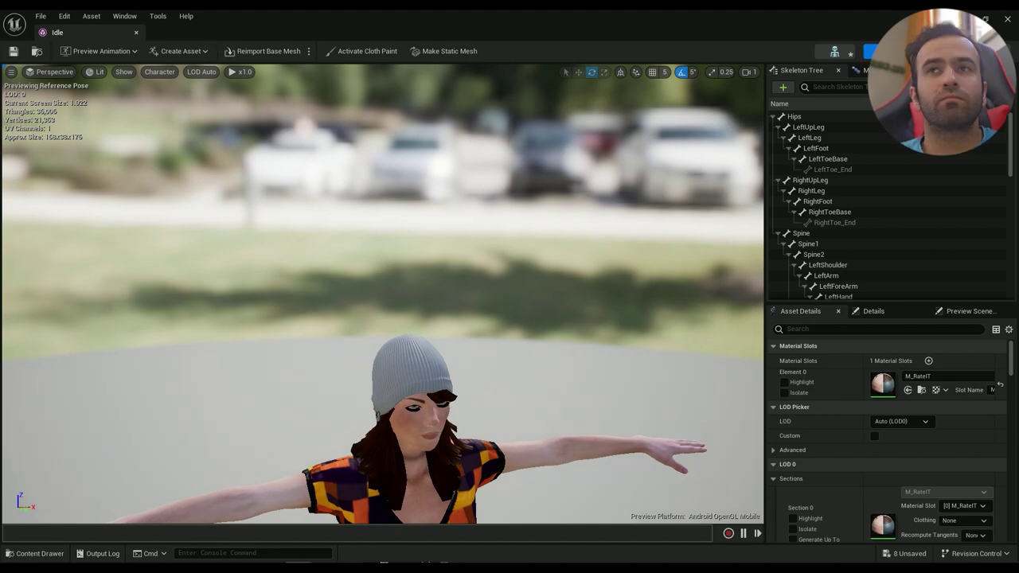
key("ctrl+s")
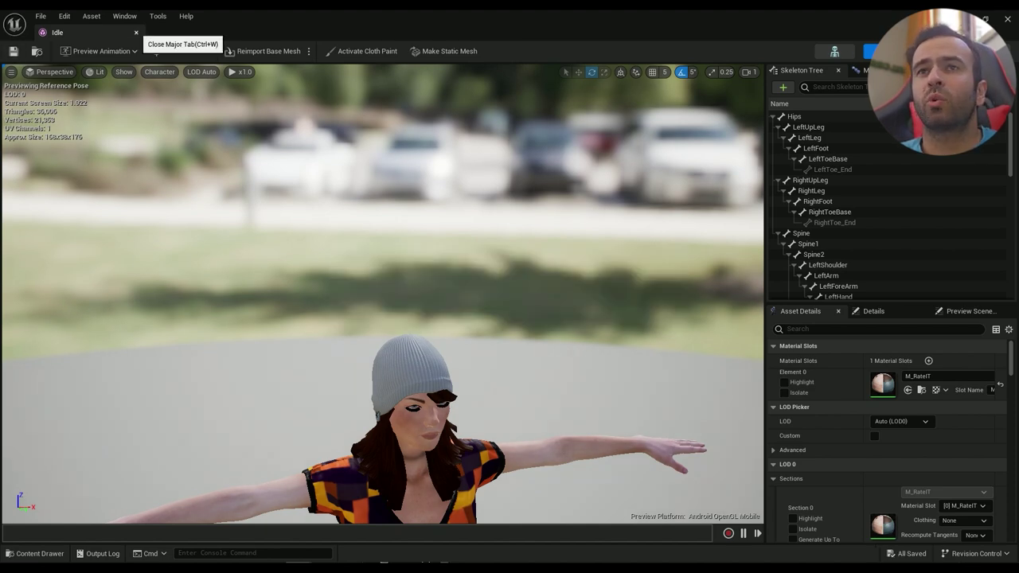
left_click(137, 32)
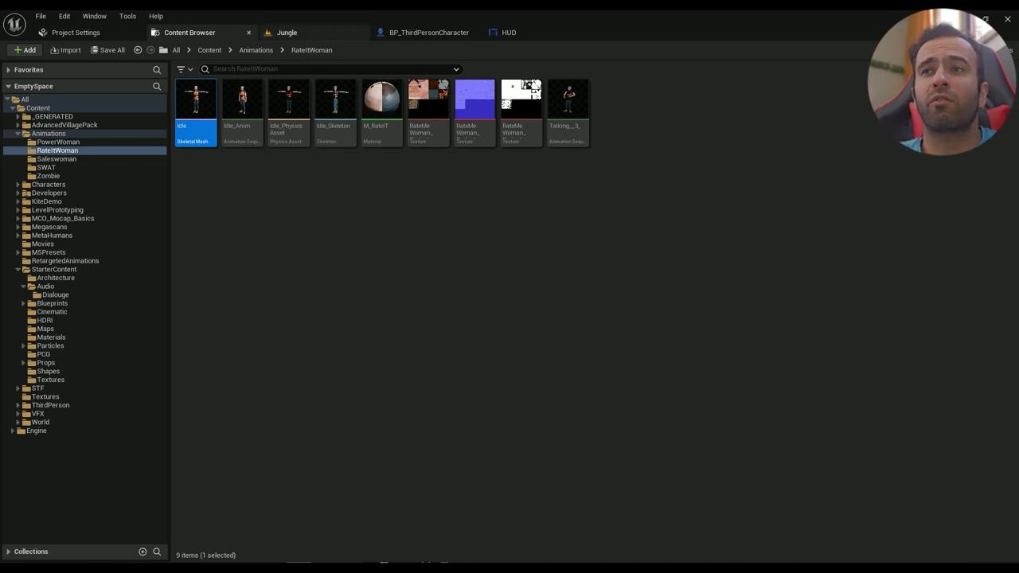
Switch to the Jungle level and browse to the StarterContent Blueprints folder
left_click(290, 32)
right_click_drag(350, 287, 410, 289)
key("s")
key("w")
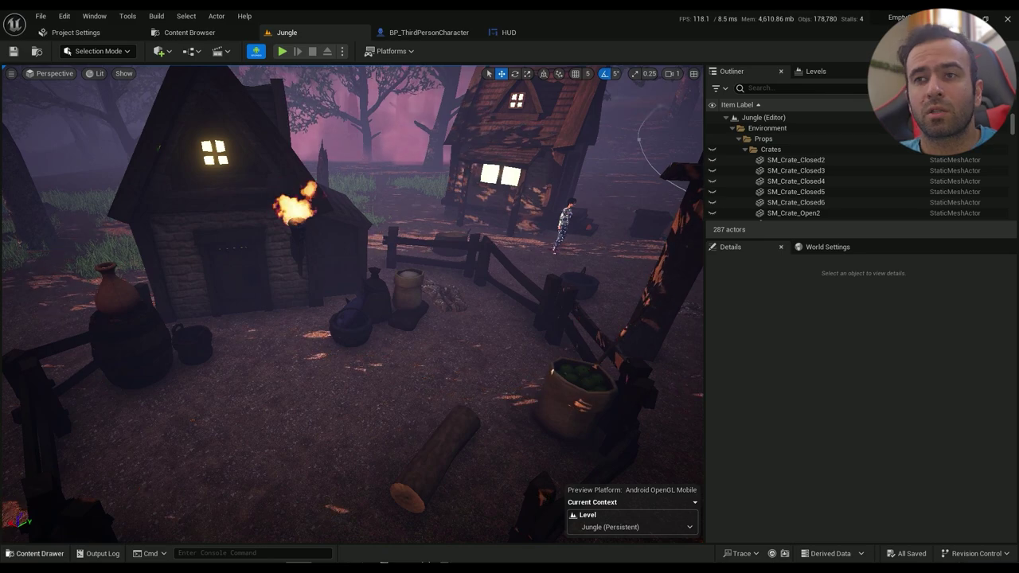
key("ctrl+space")
left_click(215, 369)
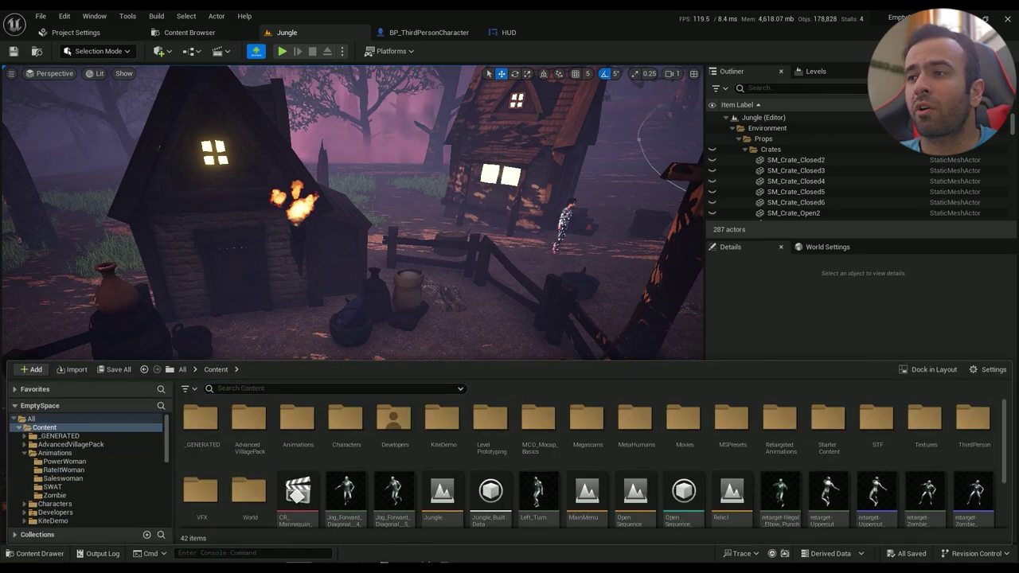
double_click(829, 433)
double_click(292, 419)
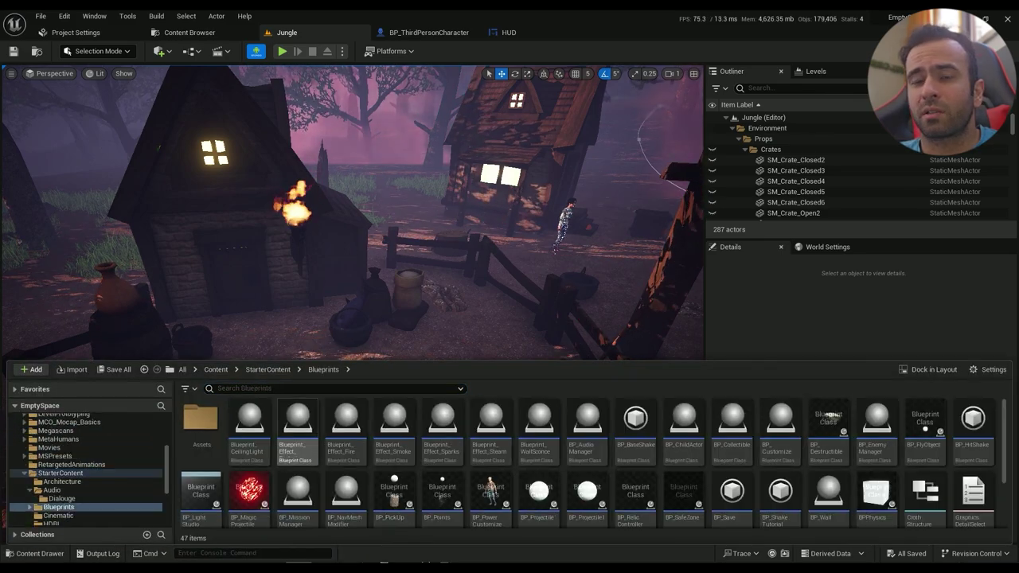
Create an Actor blueprint class named BP_RateIt in the Blueprints folder
scroll(509, 462, "down", 2)
right_click(834, 476)
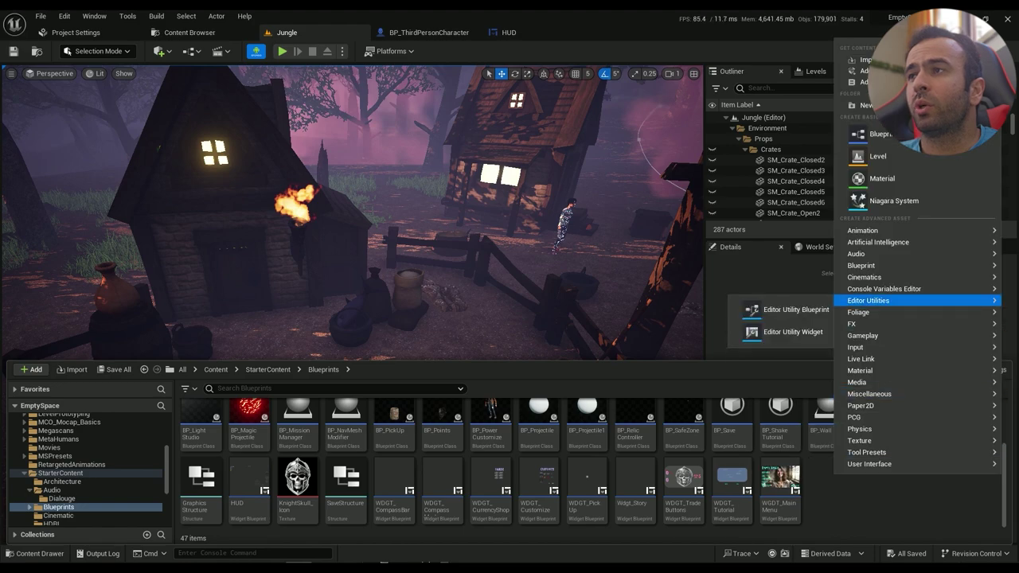
left_click(867, 134)
left_click(380, 195)
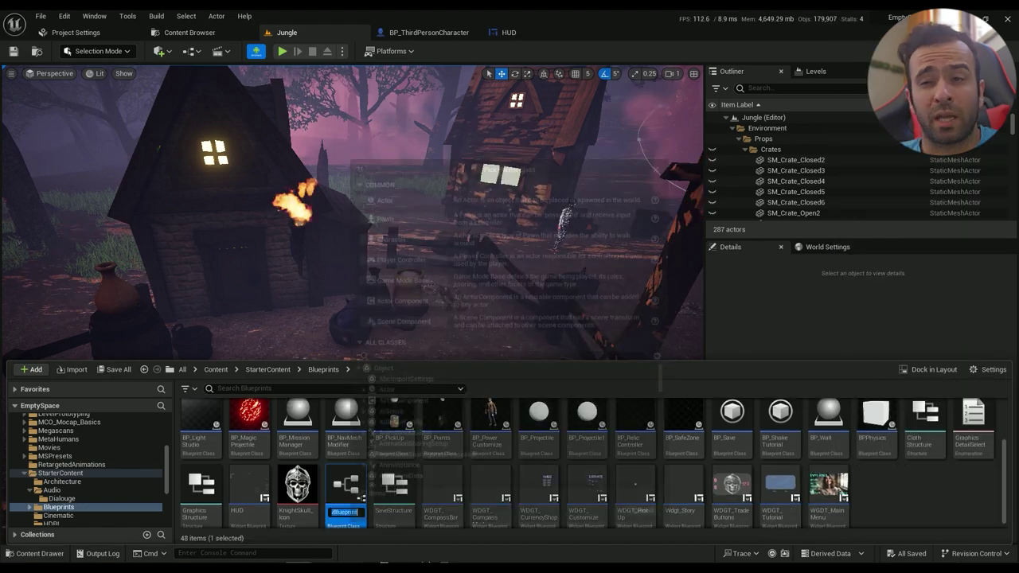
type("BP")
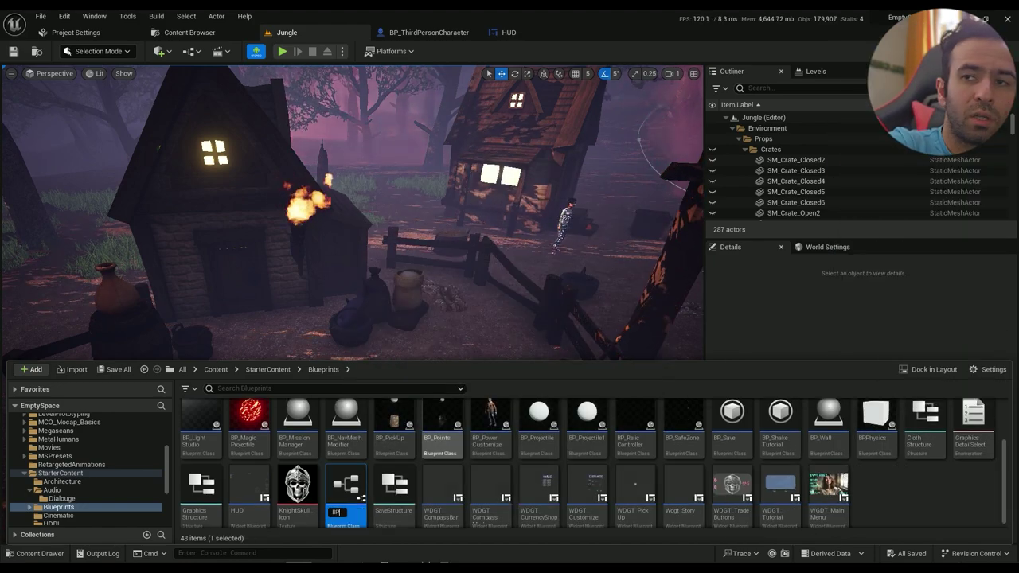
type("_RateIt")
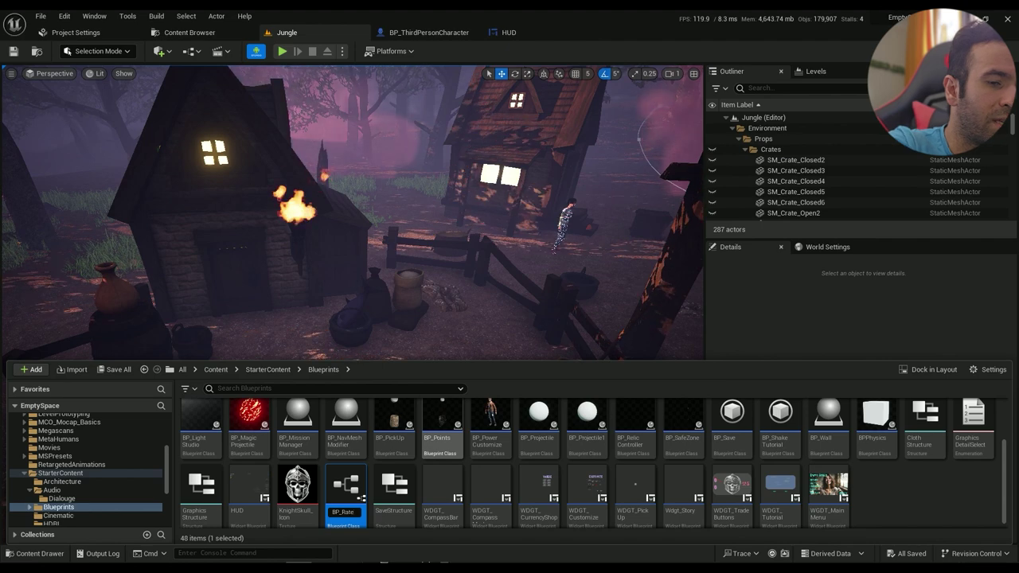
key("Return")
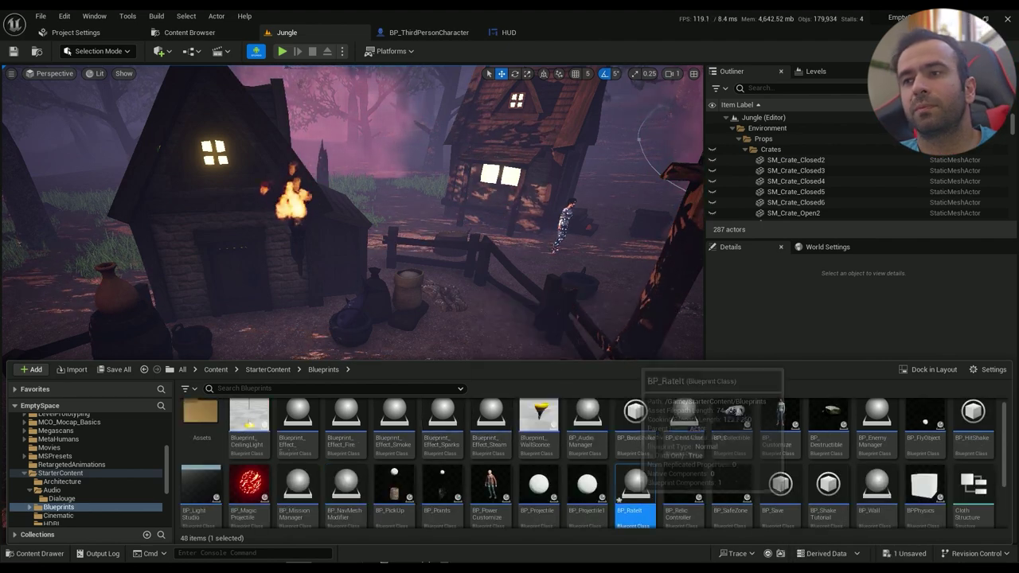
Open BP_RateIt and add a Skeletal Mesh component under the default scene root
double_click(635, 489)
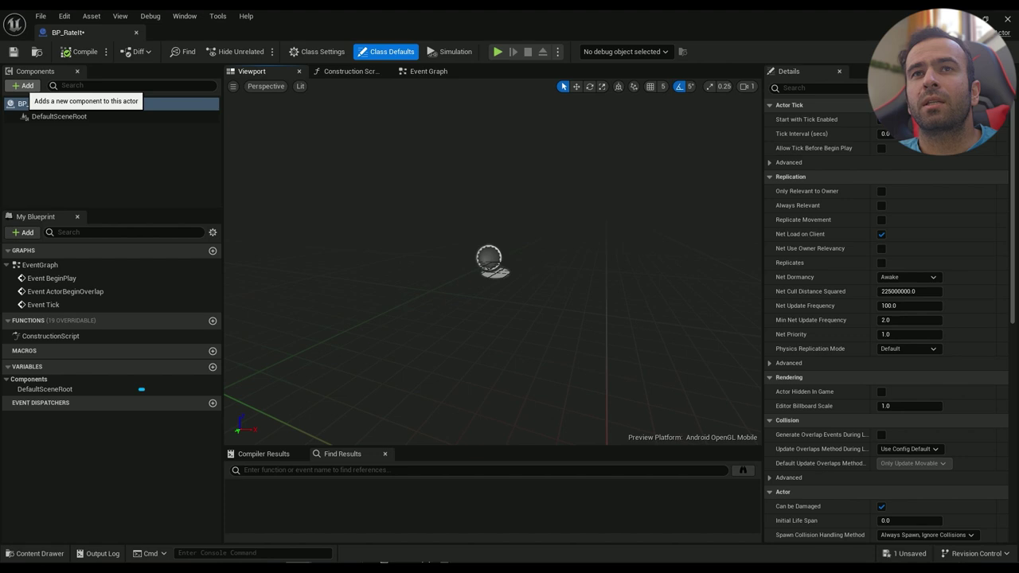
left_click(22, 86)
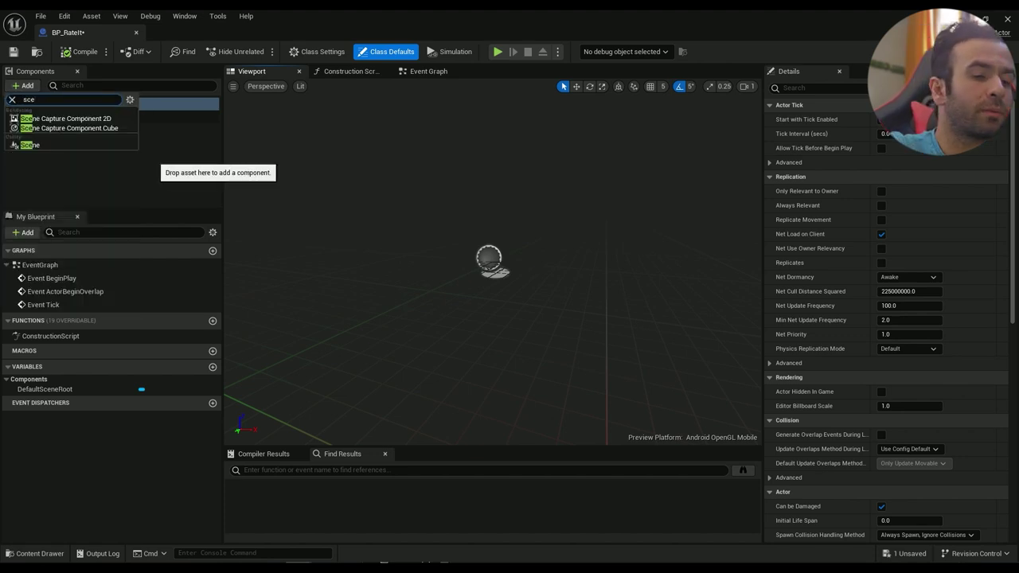
type("skel")
key("Down")
key("Down")
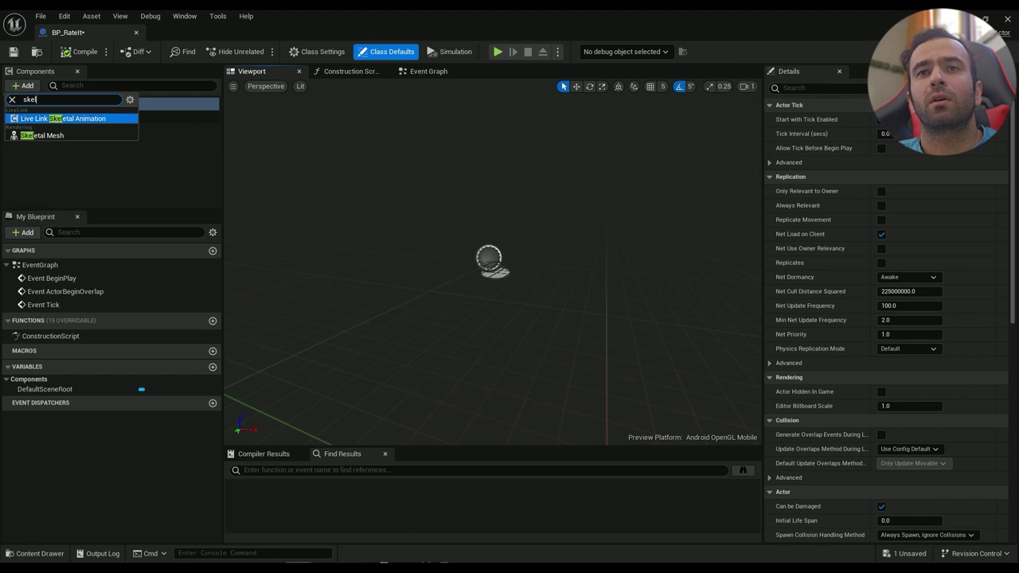
key("Return")
key("Return")
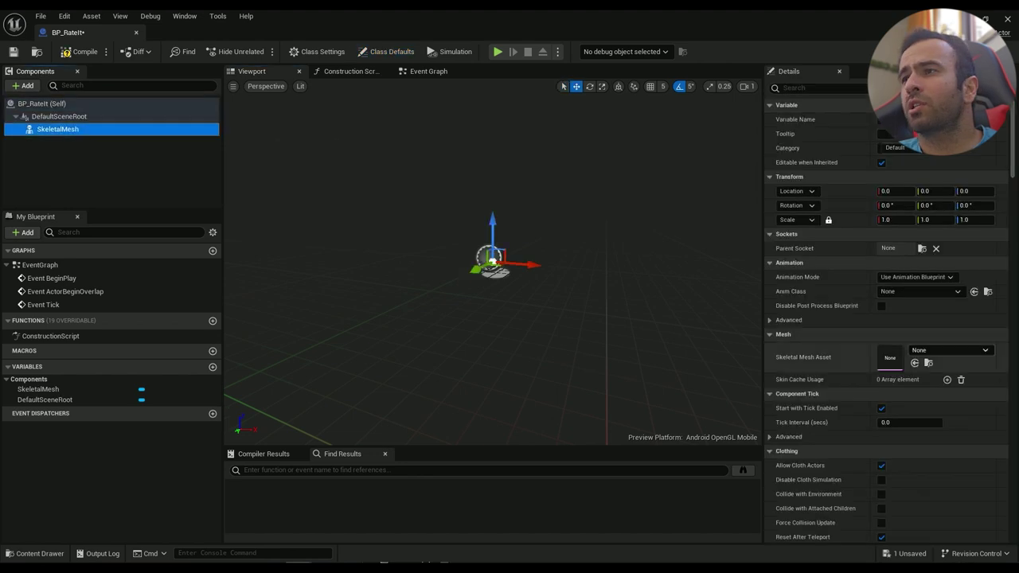
Assign the Idle skeletal mesh to BP_RateIt's SkeletalMesh component and save the blueprint
left_click(952, 350)
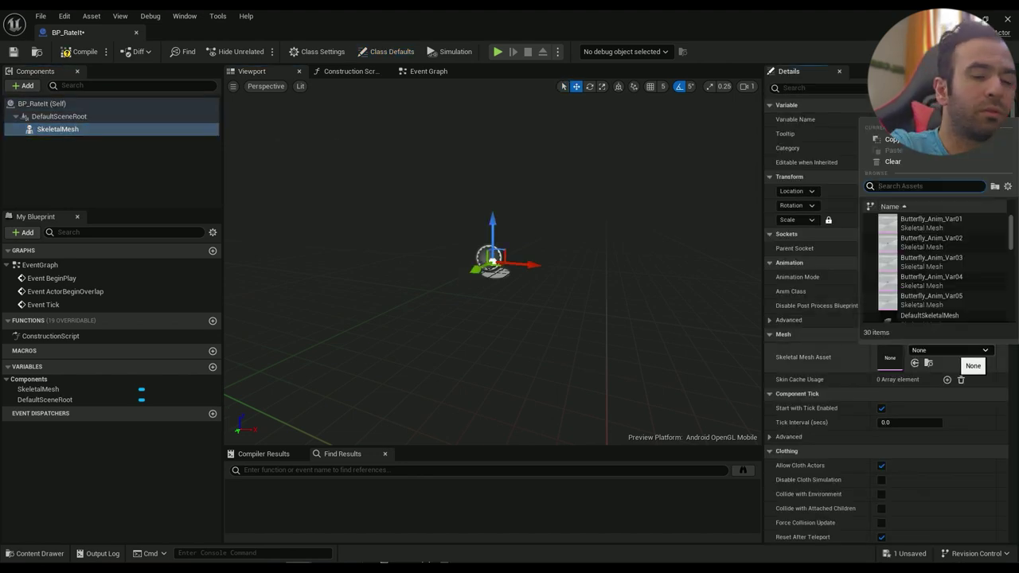
type("idle")
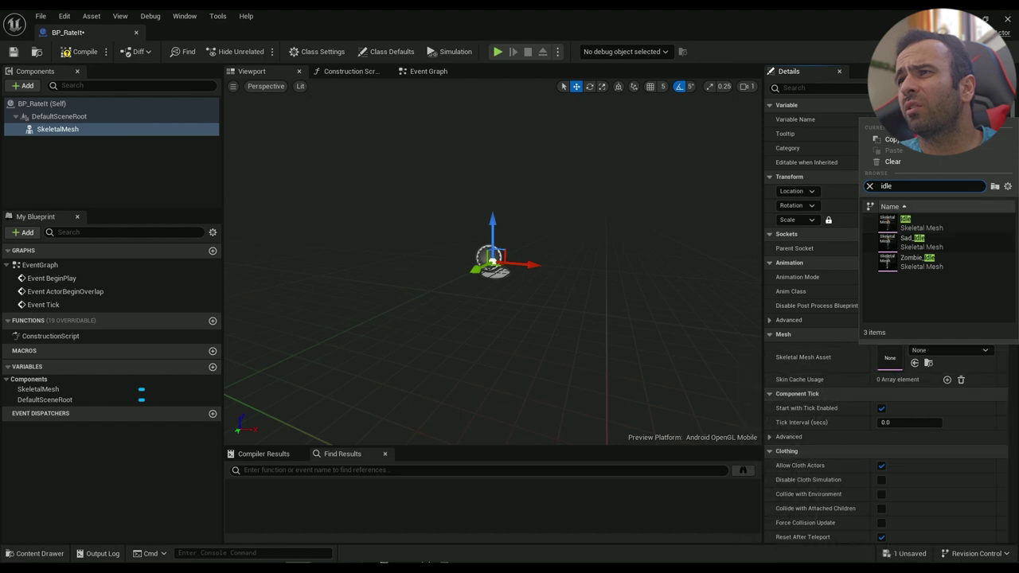
left_click(922, 224)
right_click_drag(494, 262, 589, 259)
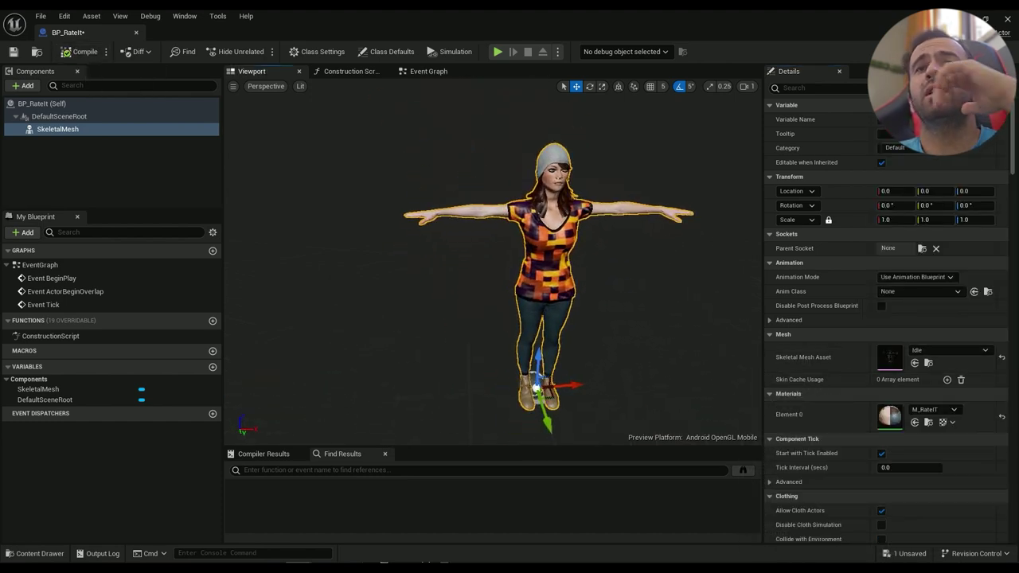
key("ctrl+s")
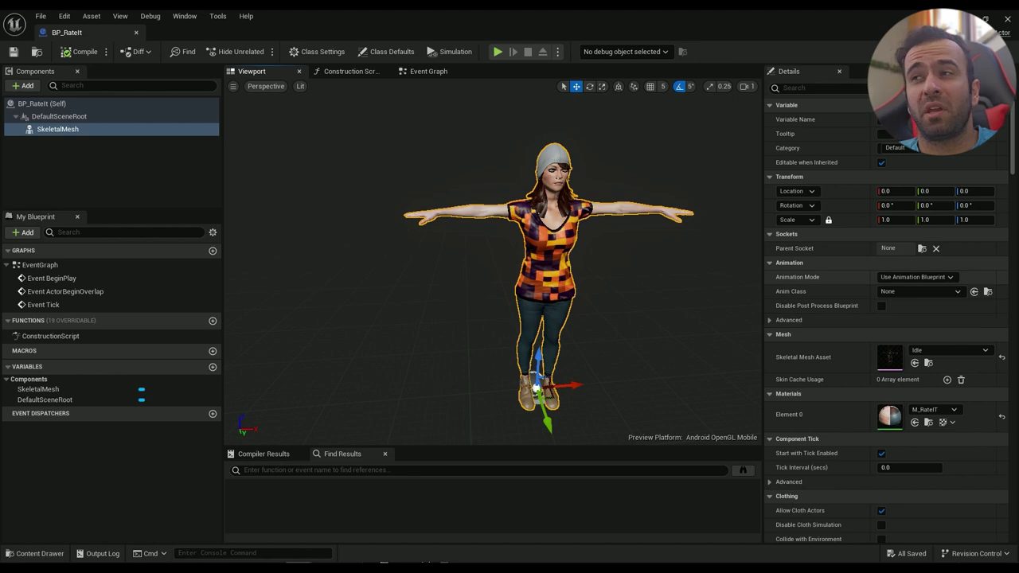
Browse to the RateItWoman folder inside Animations
left_click(34, 553)
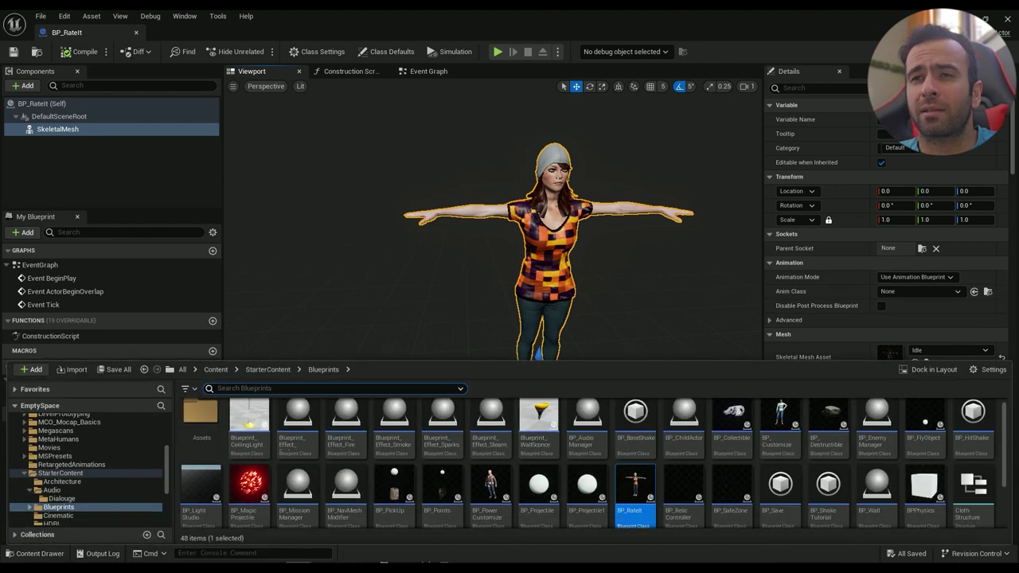
left_click(215, 369)
double_click(295, 418)
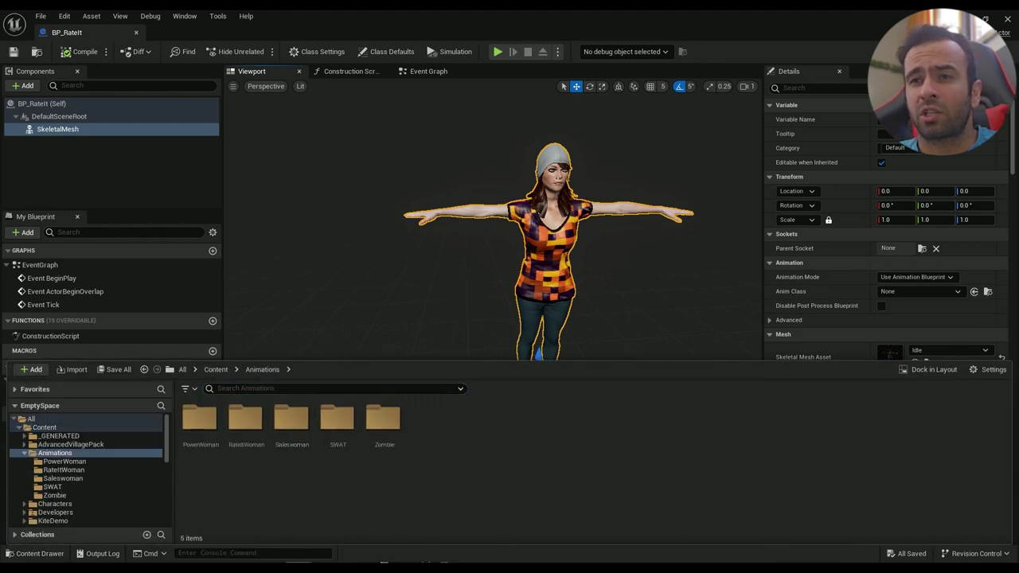
double_click(246, 420)
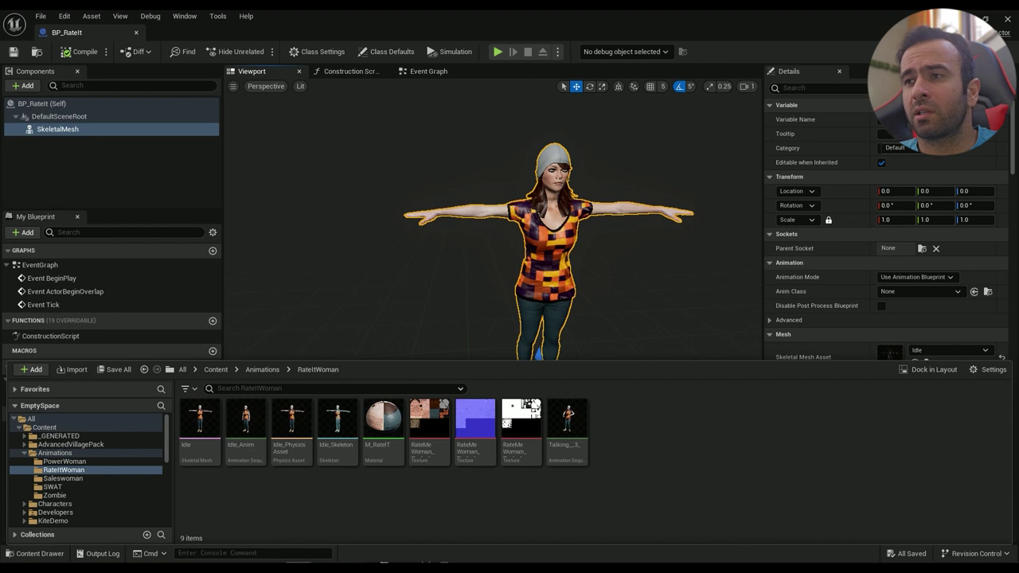
Create an Animation Blueprint for Idle_Skeleton in the RateItWoman folder and name it AnimBP_RateIt
right_click(616, 434)
mouse_move(700, 317)
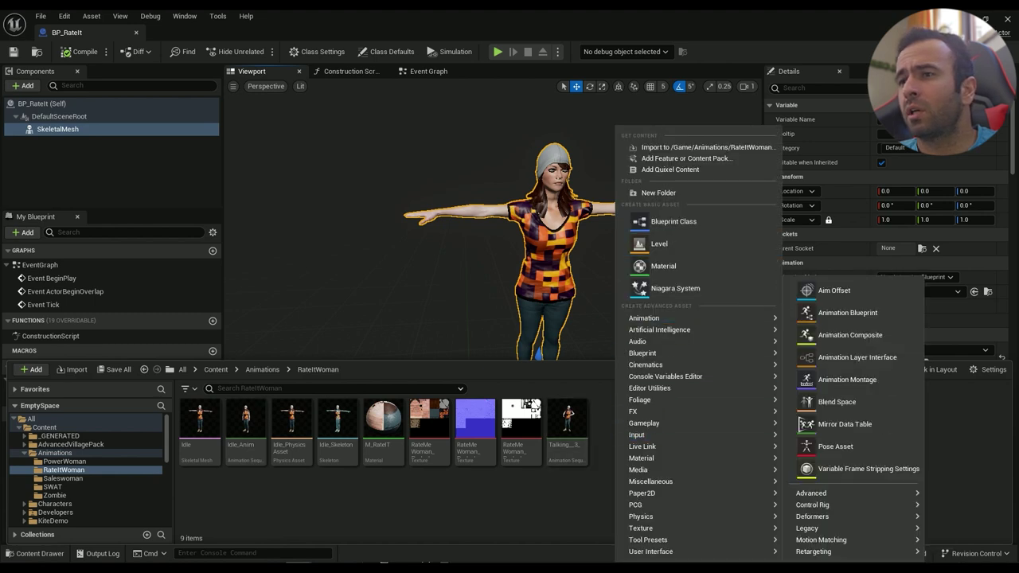
mouse_move(701, 353)
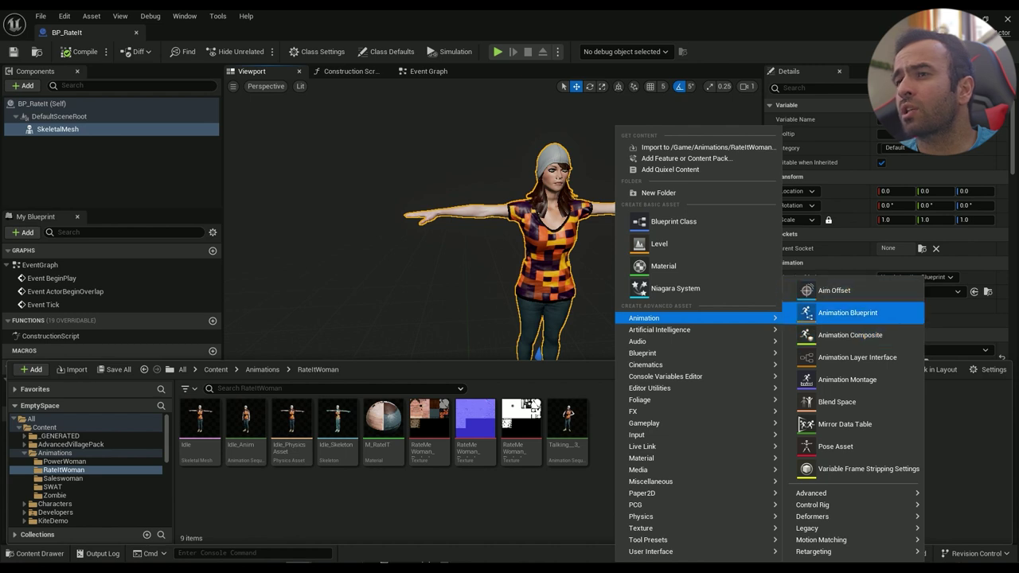
left_click(848, 313)
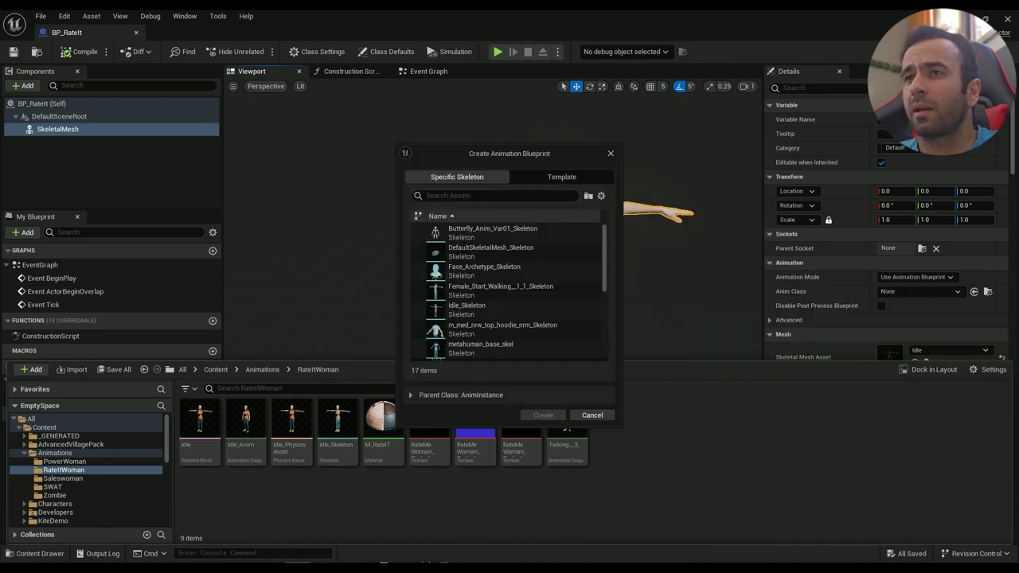
scroll(549, 347, "down", 5)
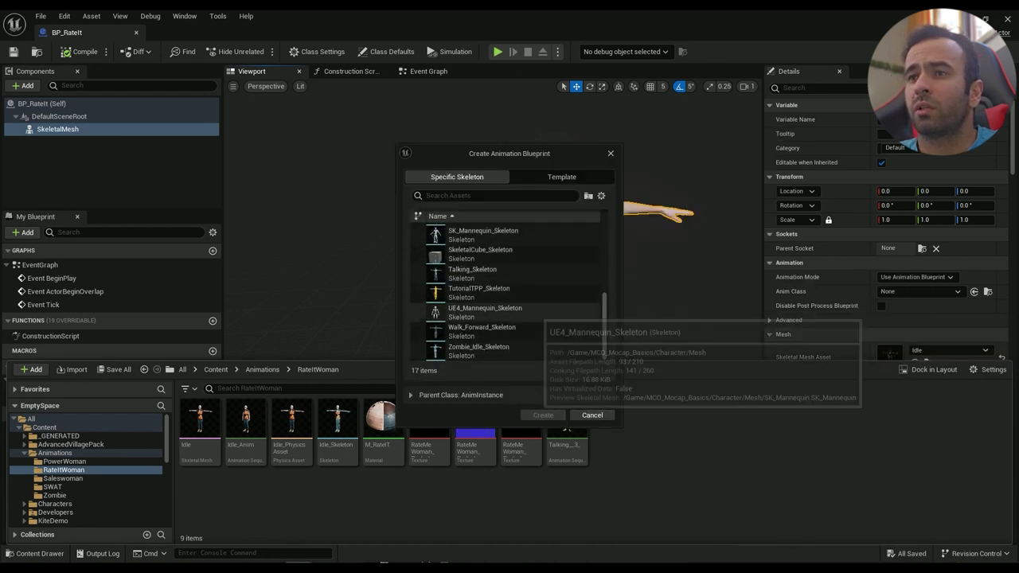
scroll(549, 346, "up", 3)
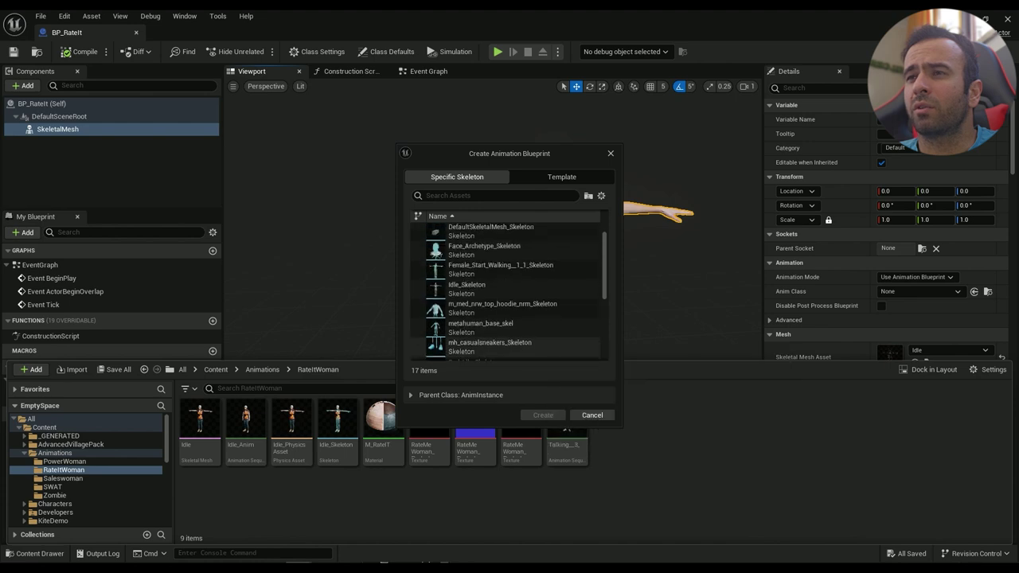
left_click(477, 288)
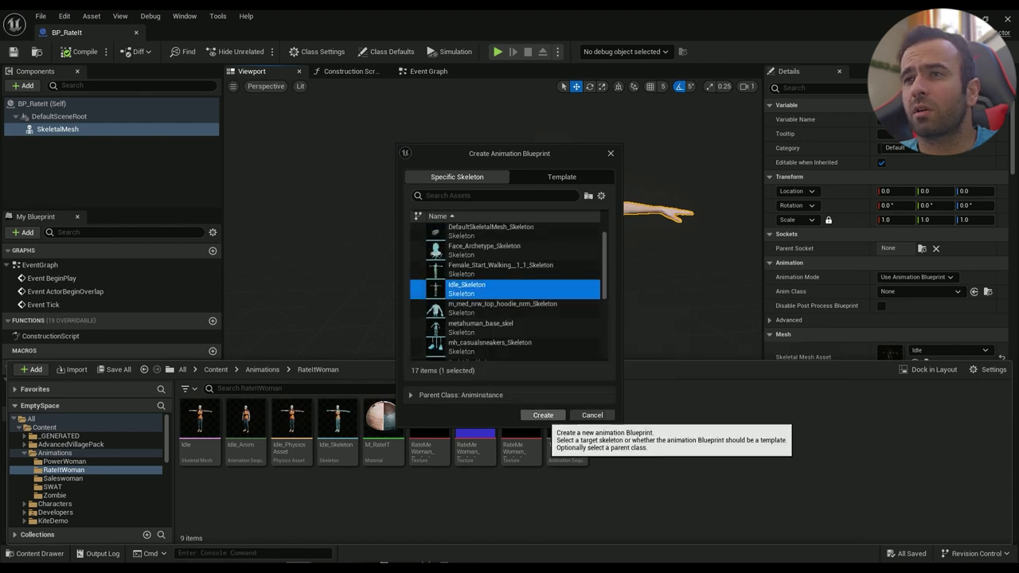
left_click(543, 415)
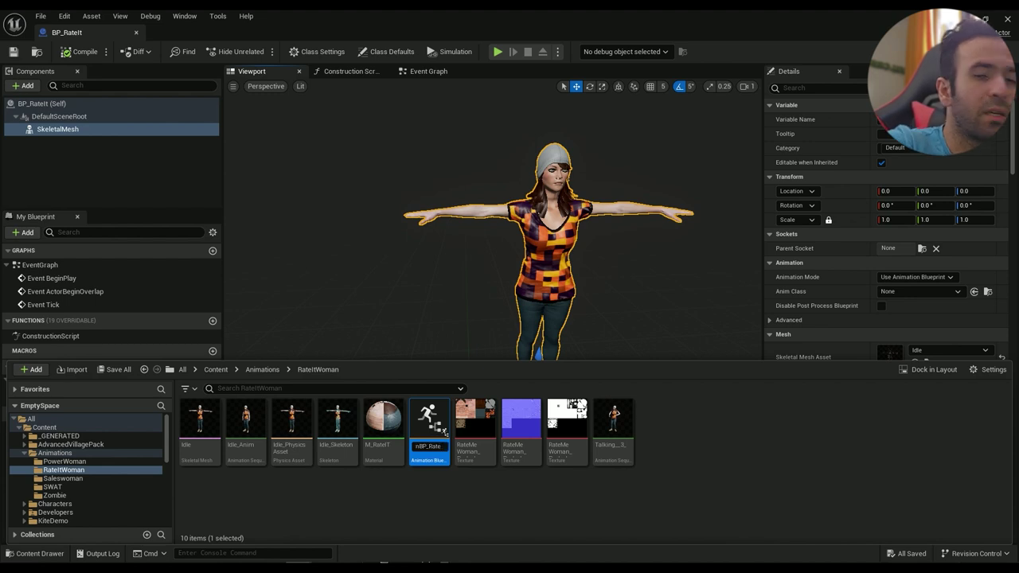
type("AnimBP_RateIt")
key("Return")
In AnimBP_RateIt's AnimGraph, connect Idle_Anim through a DefaultSlot node to the Output Pose, compile, and align the slot node
double_click(200, 430)
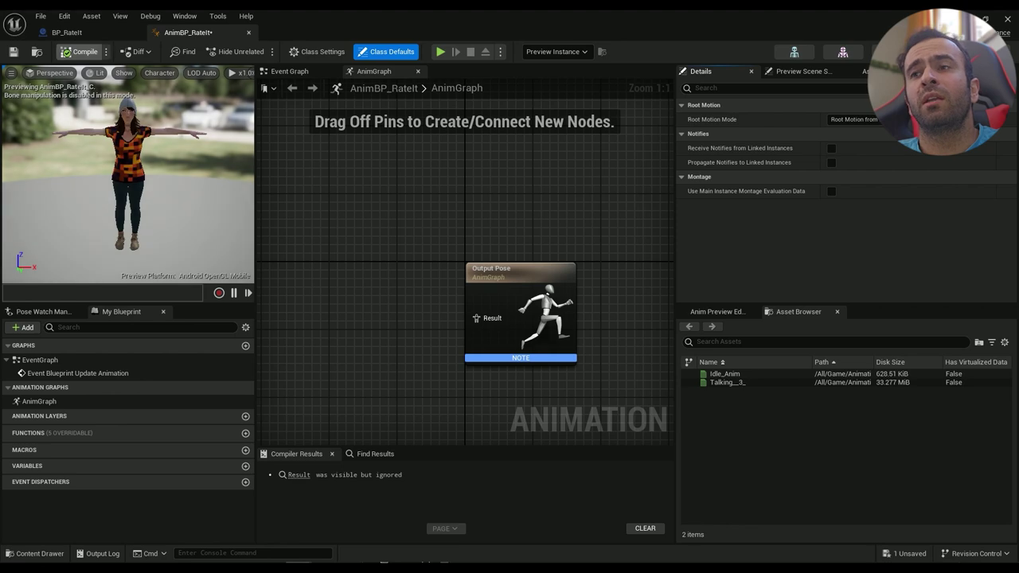
right_click_drag(398, 279, 509, 215)
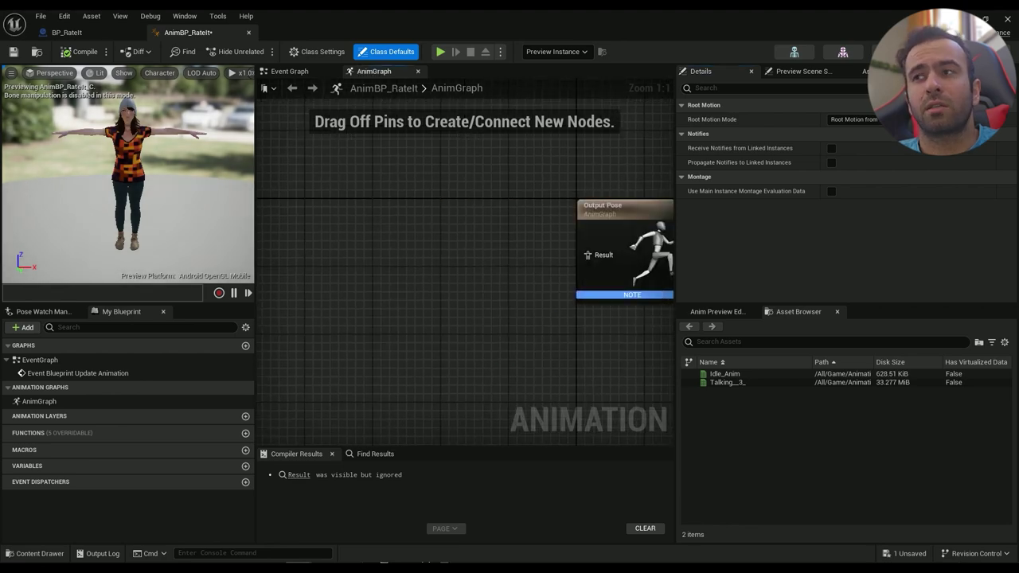
left_click_drag(724, 374, 429, 262)
type("slot")
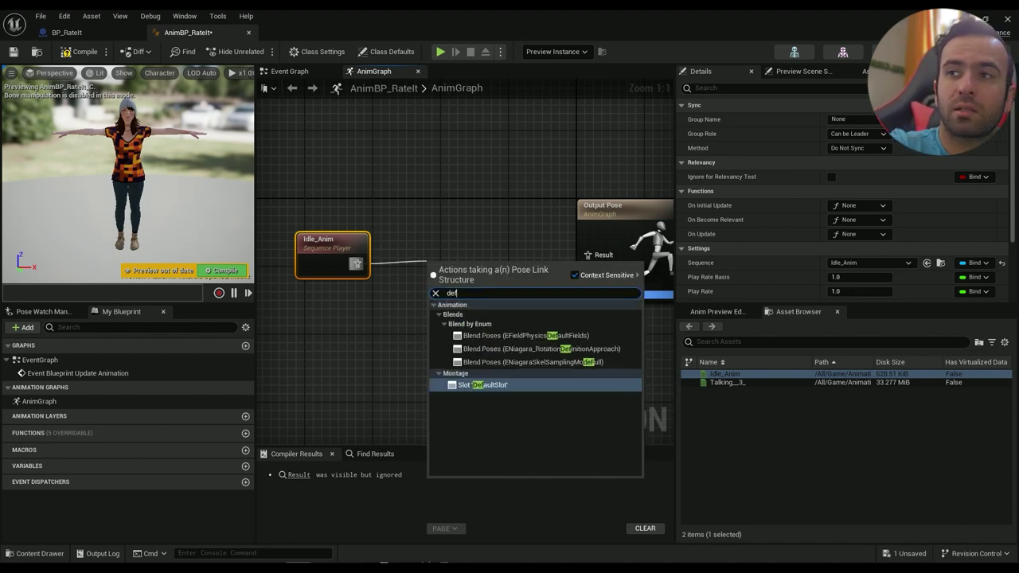
key("Return")
left_click_drag(456, 276, 451, 263)
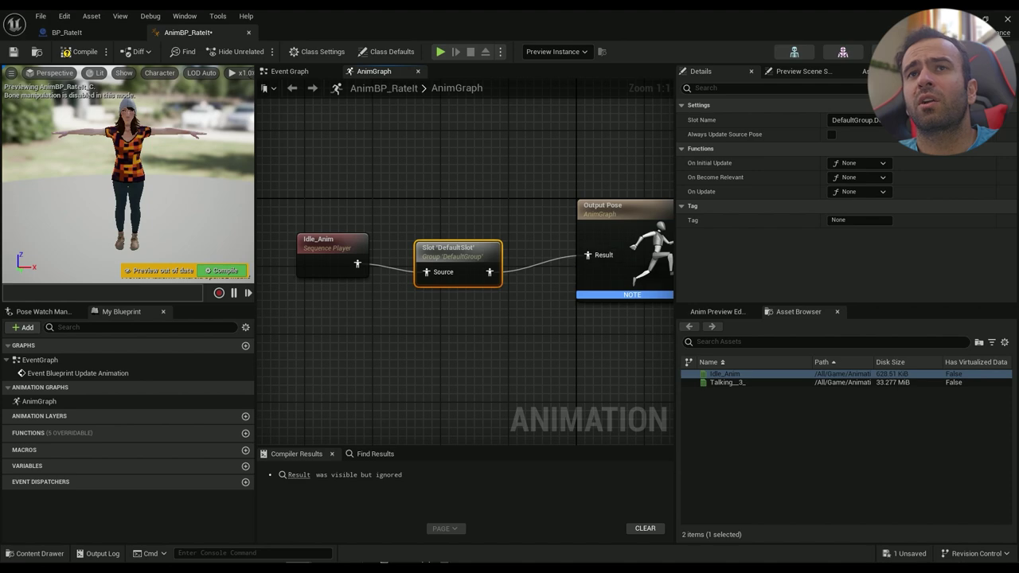
left_click(80, 51)
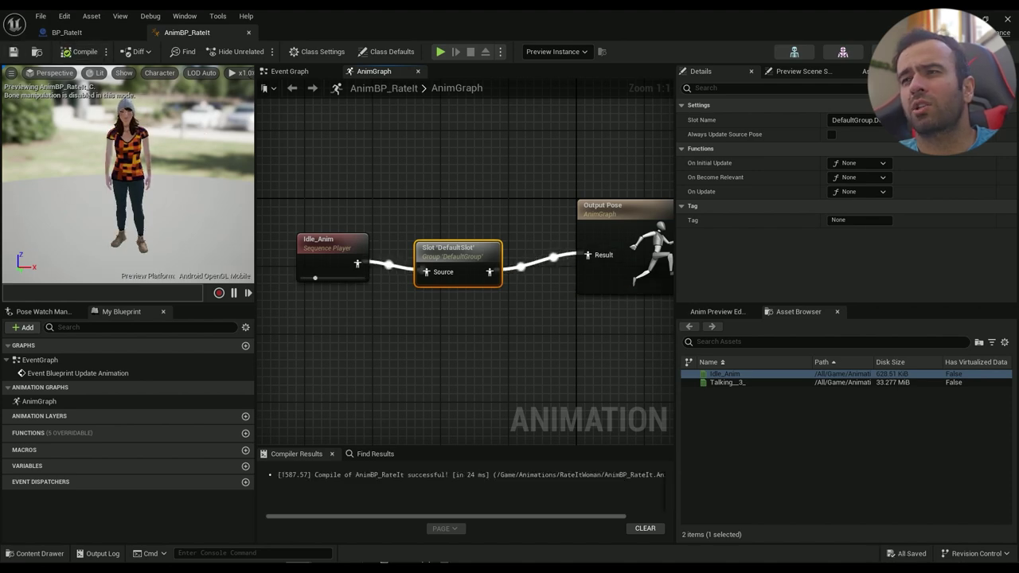
left_click_drag(474, 261, 467, 251)
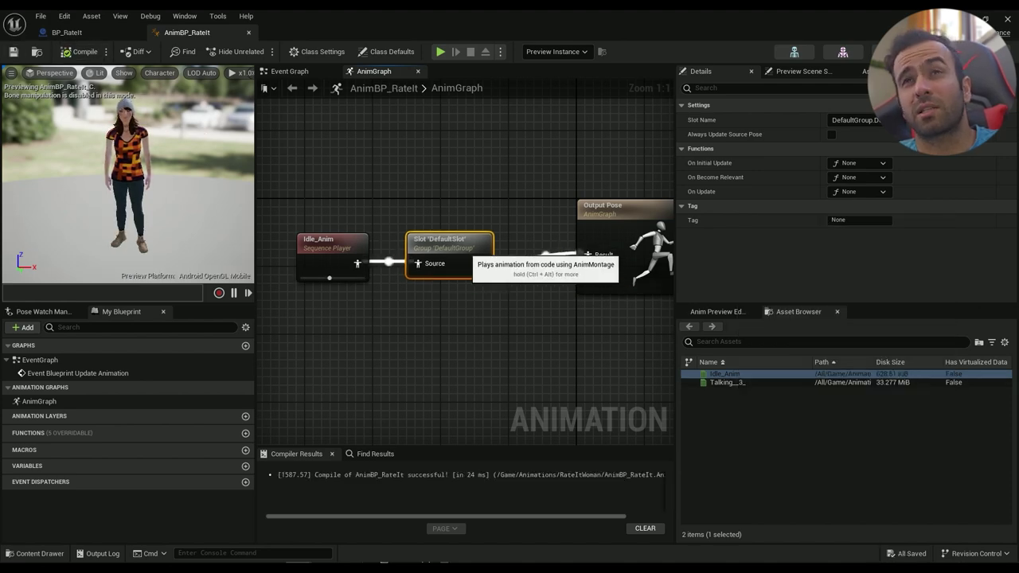
Create an animation montage from the Talking__3_ sequence in the RateItWoman folder
key("ctrl+space")
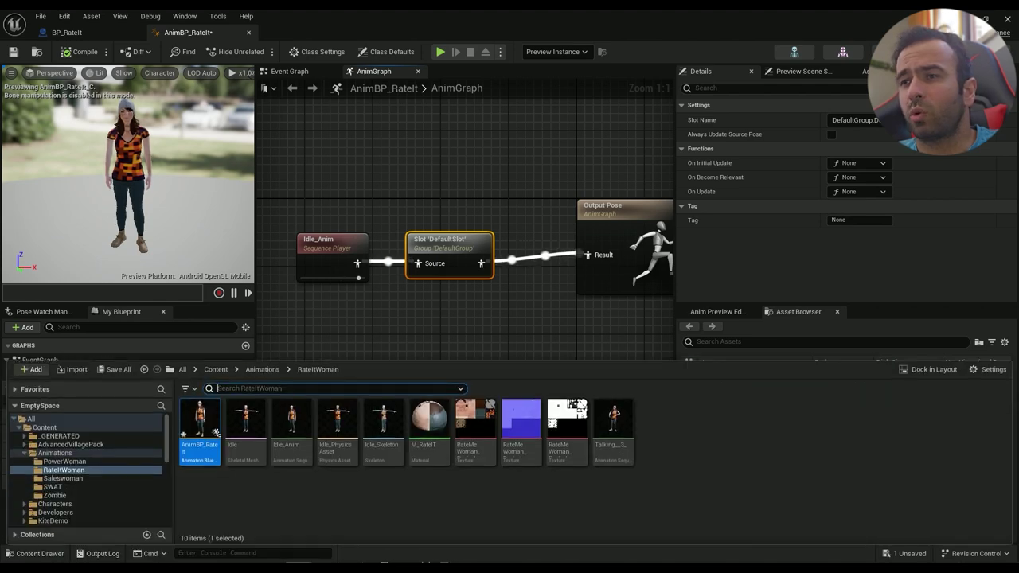
right_click(613, 426)
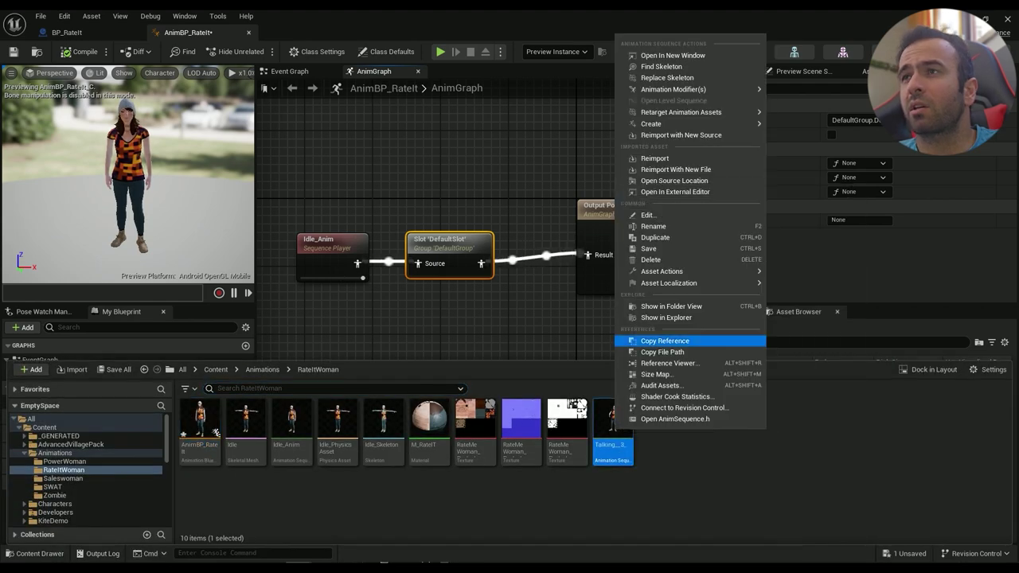
mouse_move(651, 124)
left_click(824, 138)
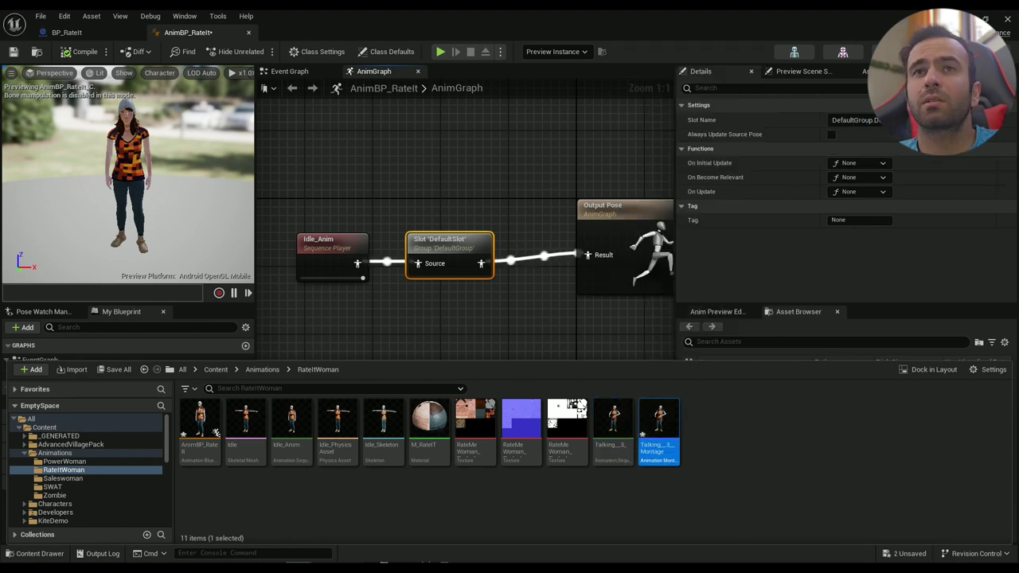
Compile AnimBP_RateIt, and in BP_RateIt add a Box Collision component under SkeletalMesh
left_click(79, 51)
left_click(74, 33)
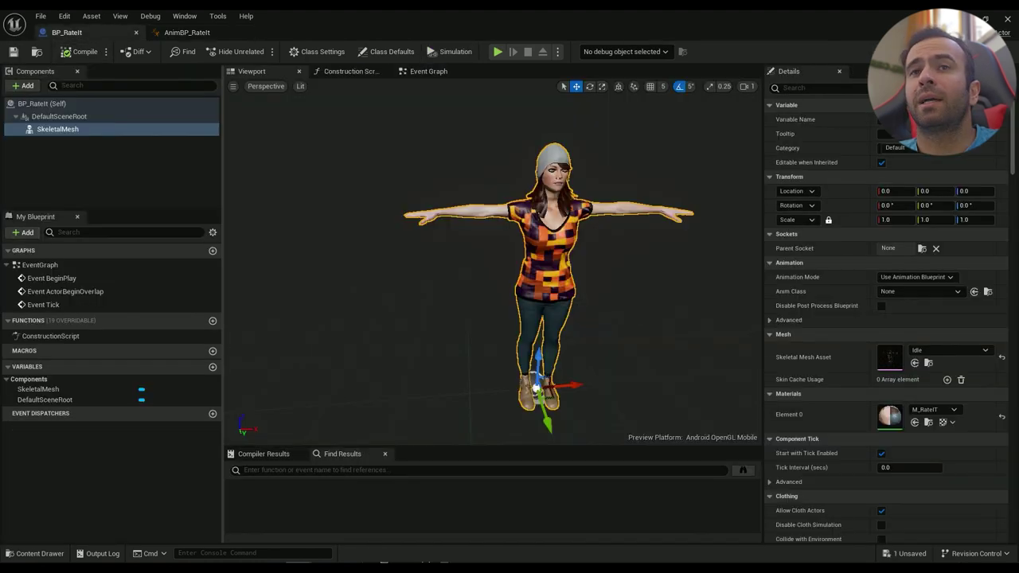
left_click(23, 86)
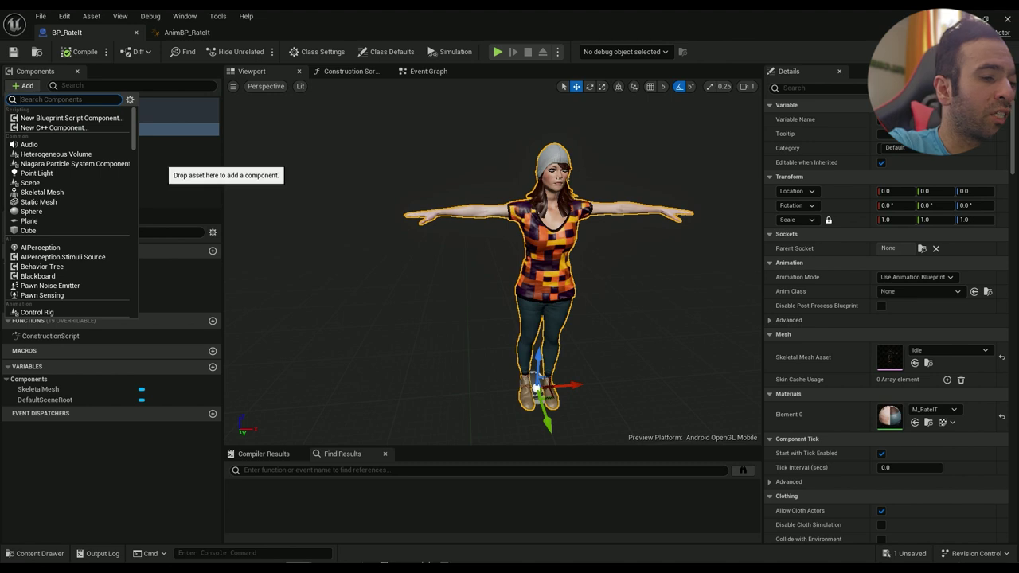
type("box")
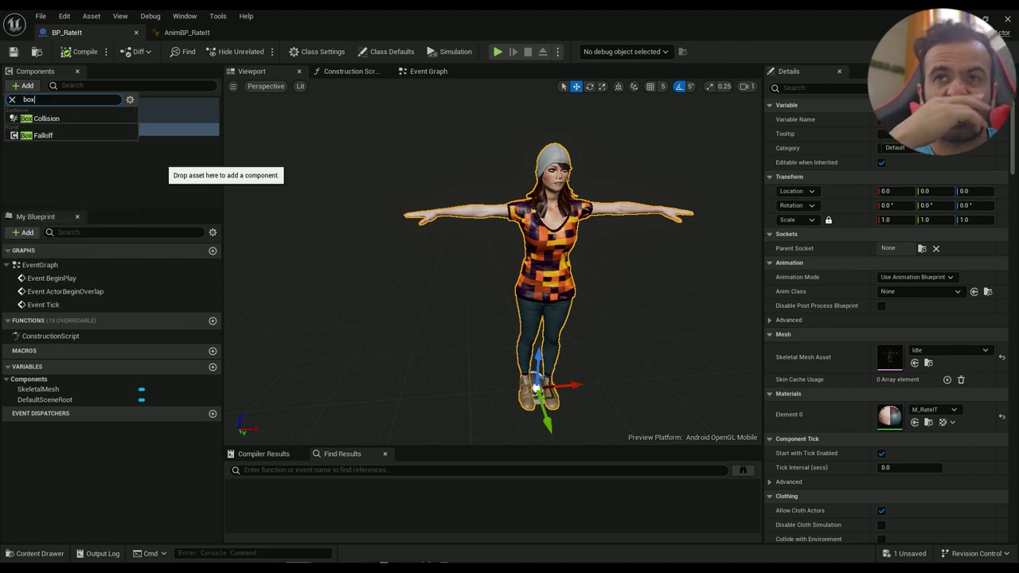
left_click(46, 118)
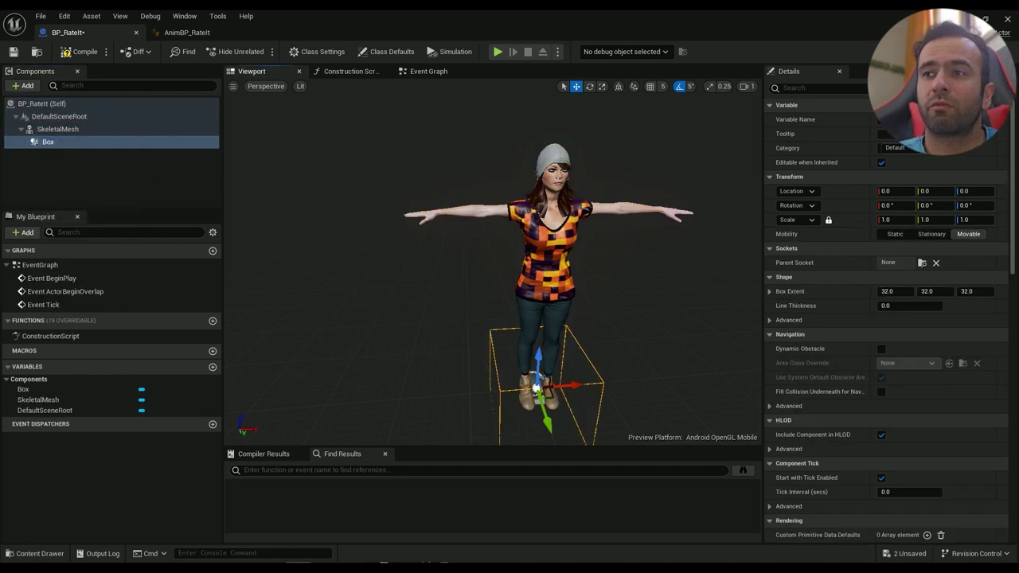
Raise the collision box to about Z 77.2 and enlarge it around the character to a scale of about 11.54, 11.54, 9.56
scroll(494, 263, "down", 4)
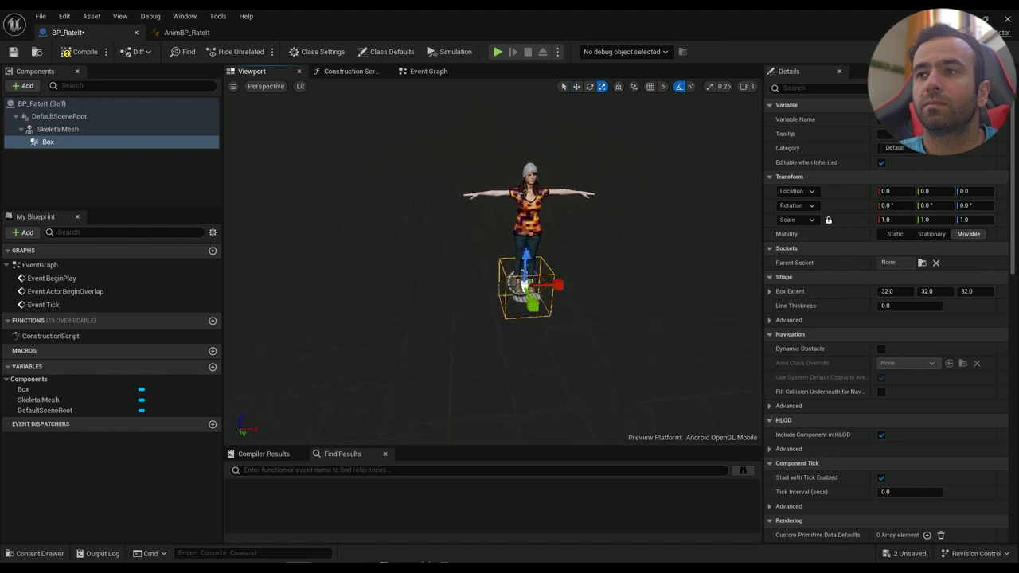
left_click_drag(526, 285, 629, 243)
key("w")
key("r")
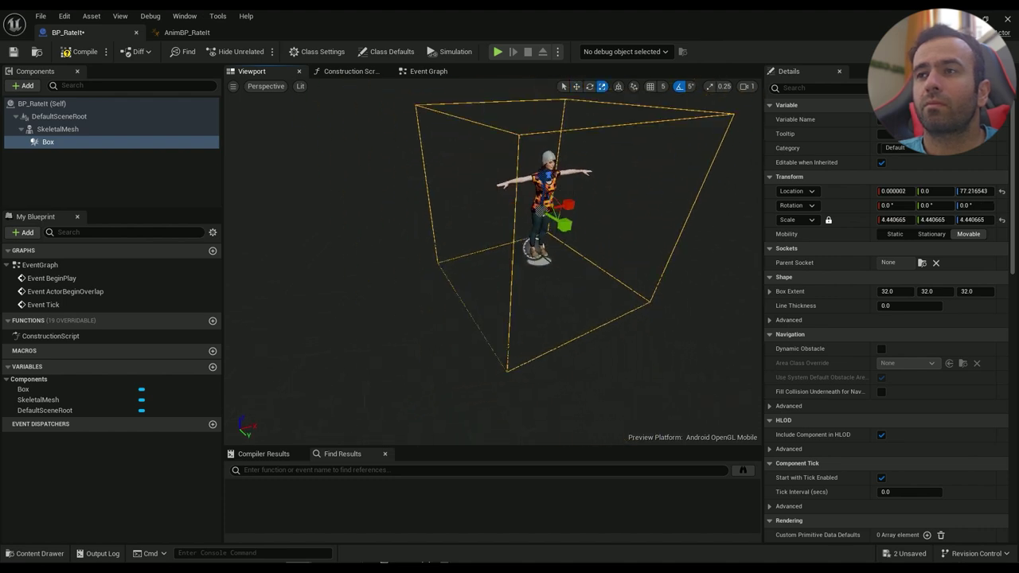
scroll(541, 239, "down", 5)
left_click_drag(541, 239, 620, 171, "alt")
left_click_drag(573, 239, 522, 263, "alt")
left_click_drag(534, 263, 543, 258, "alt")
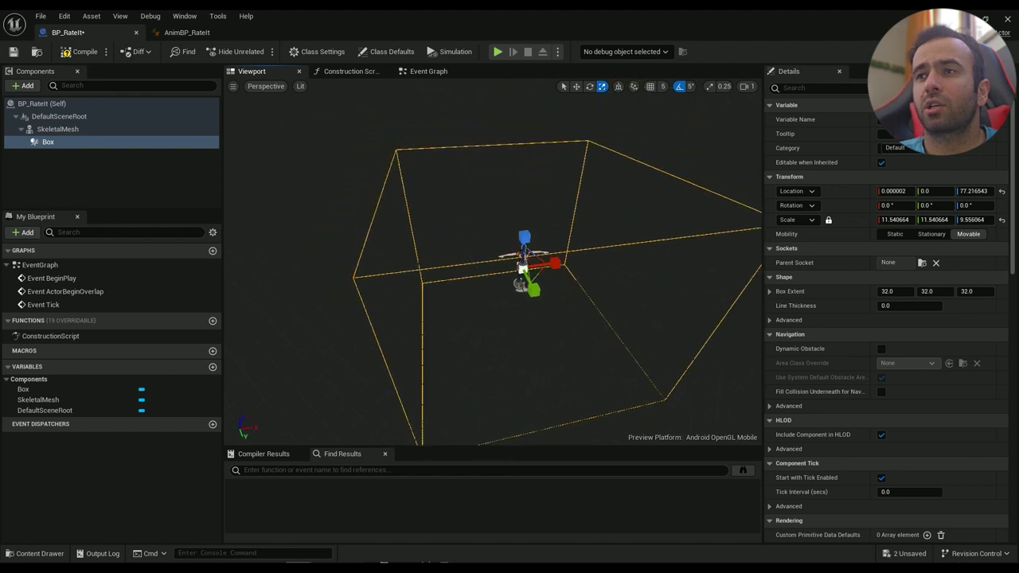
Flatten the collision box to a Z scale of about 7.2 and raise it to about Z 153.7
right_click_drag(542, 258, 469, 219)
left_click_drag(490, 215, 490, 231)
left_click_drag(491, 185, 492, 171)
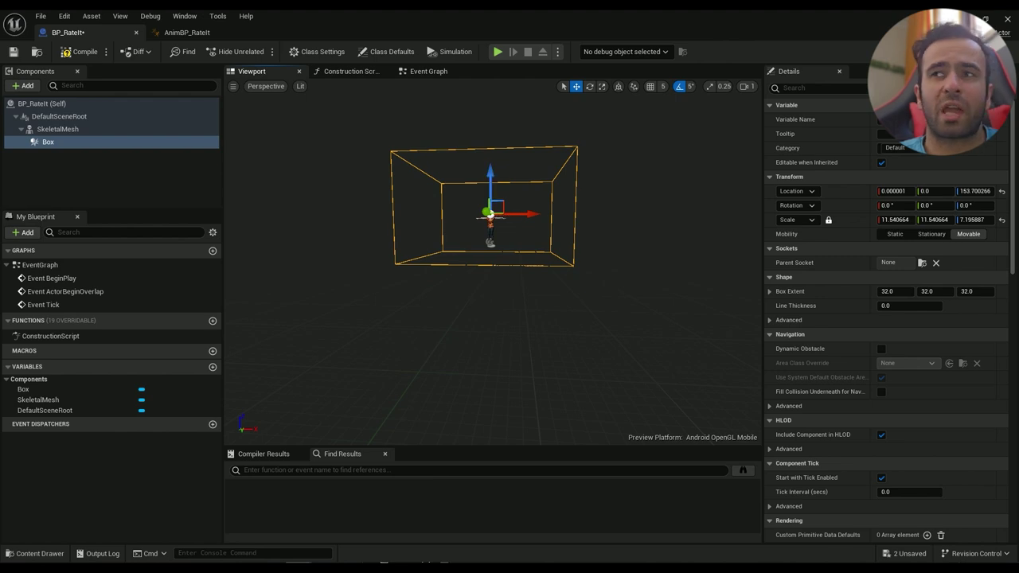
Widen the collision box to a scale of about 21.5 in X and 25.4 in Y
right_click_drag(492, 207, 625, 267)
key("r")
left_click_drag(478, 324, 502, 326)
left_click_drag(460, 287, 477, 253)
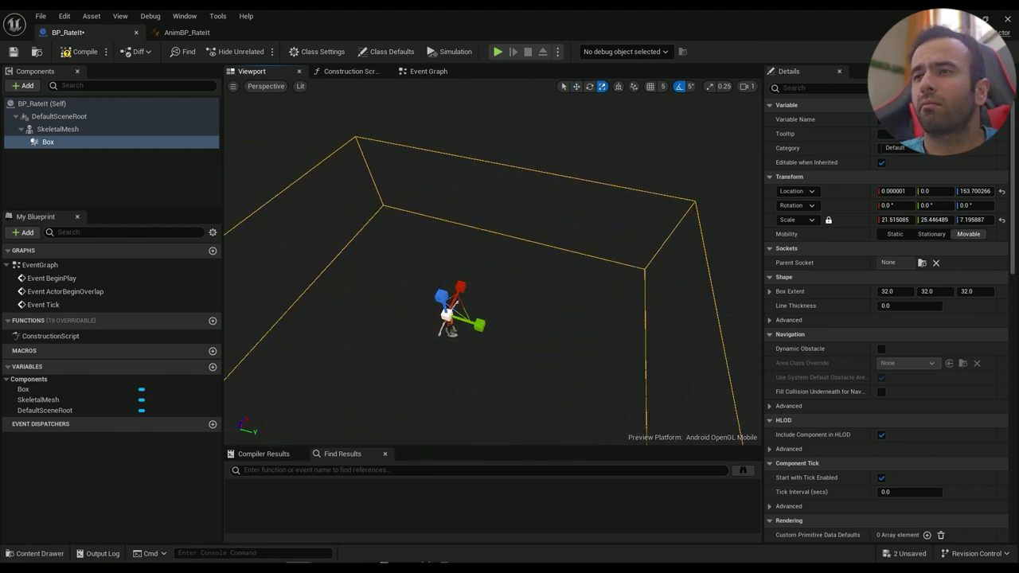
right_click_drag(478, 253, 295, 230)
key("w")
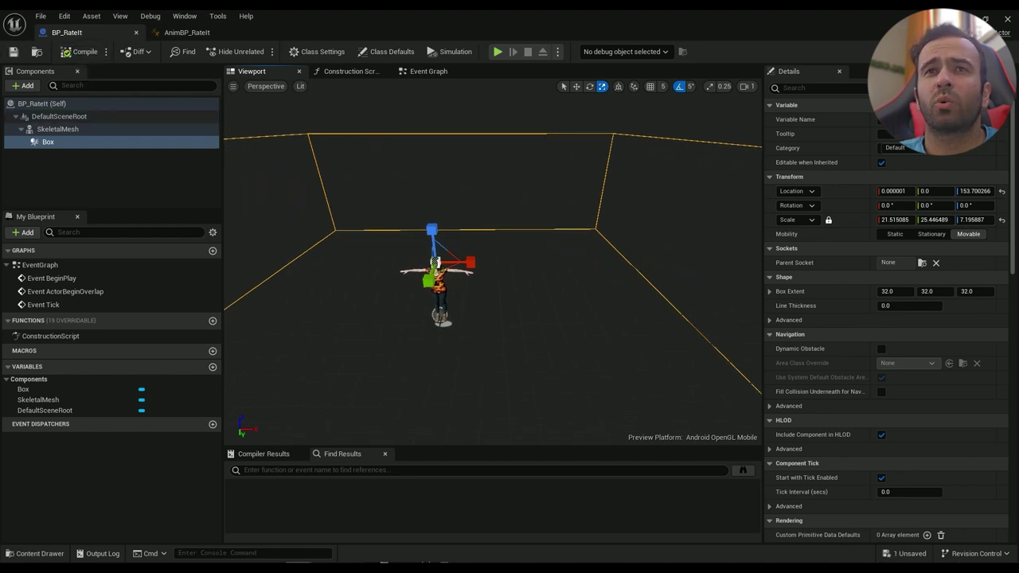
left_click(22, 85)
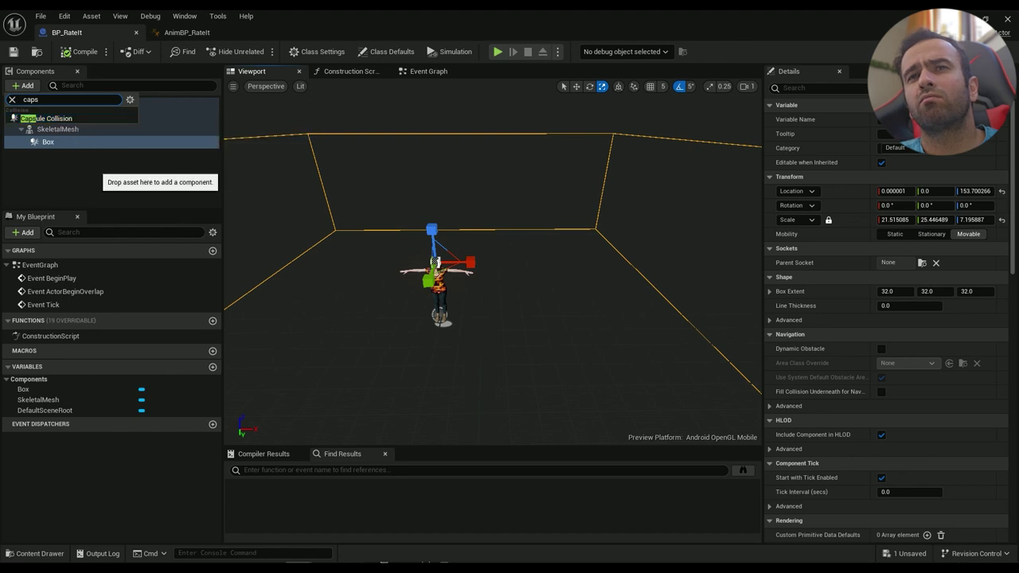
key("Escape")
left_click(57, 129)
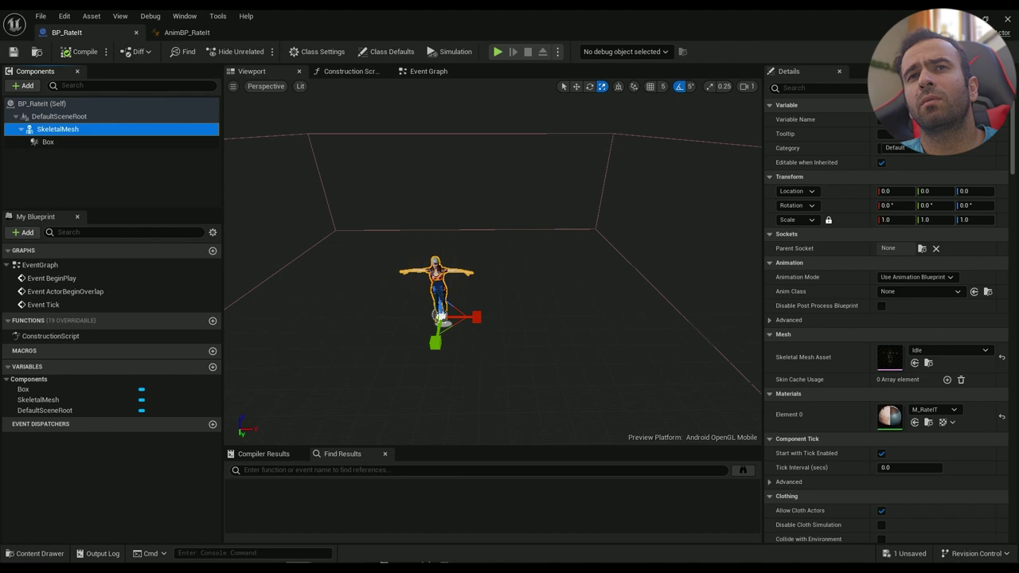
Add a Capsule Collision component directly under DefaultSceneRoot in BP_RateIt
left_click(59, 116)
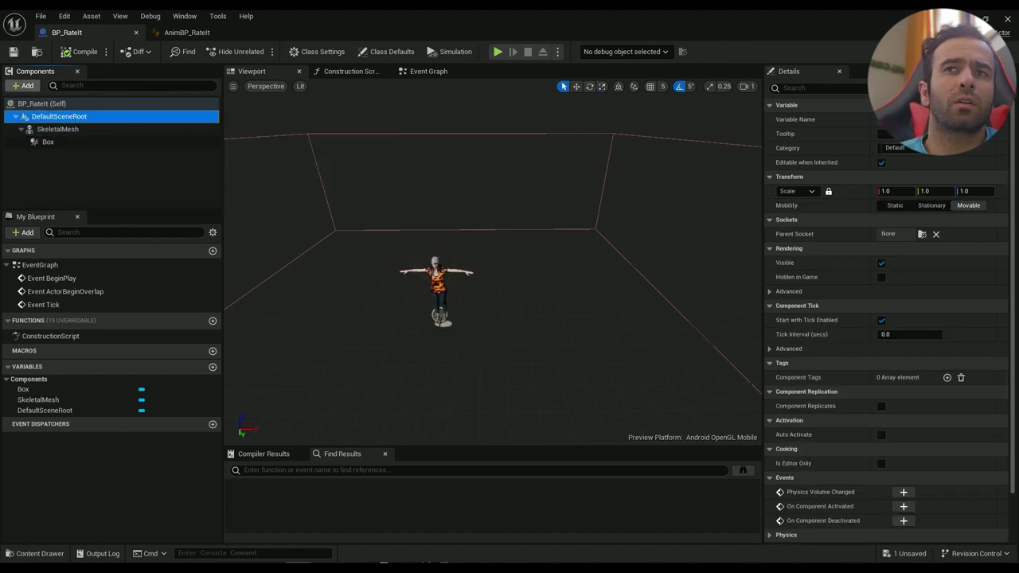
left_click(24, 86)
type("s")
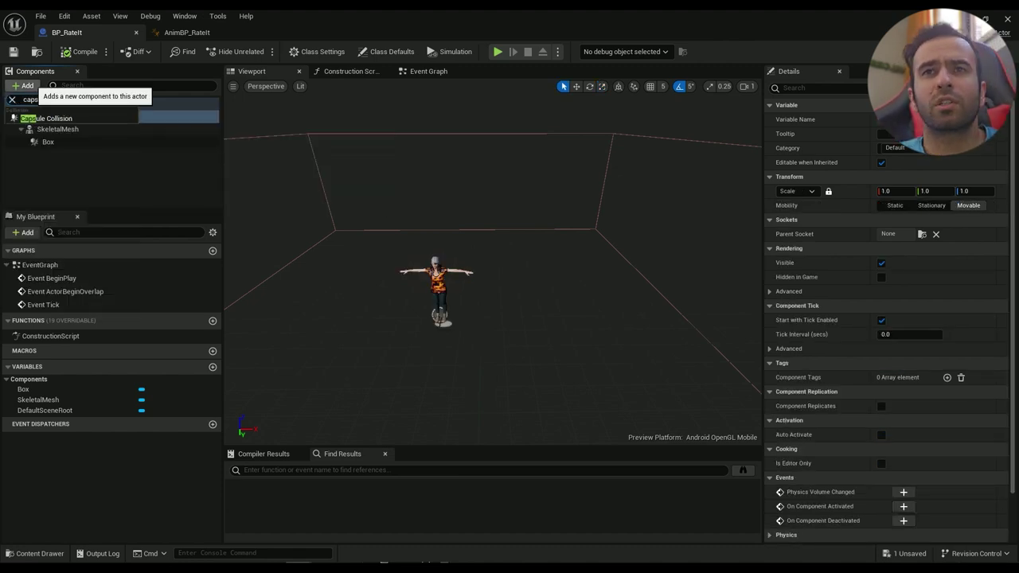
left_click(49, 118)
key("Return")
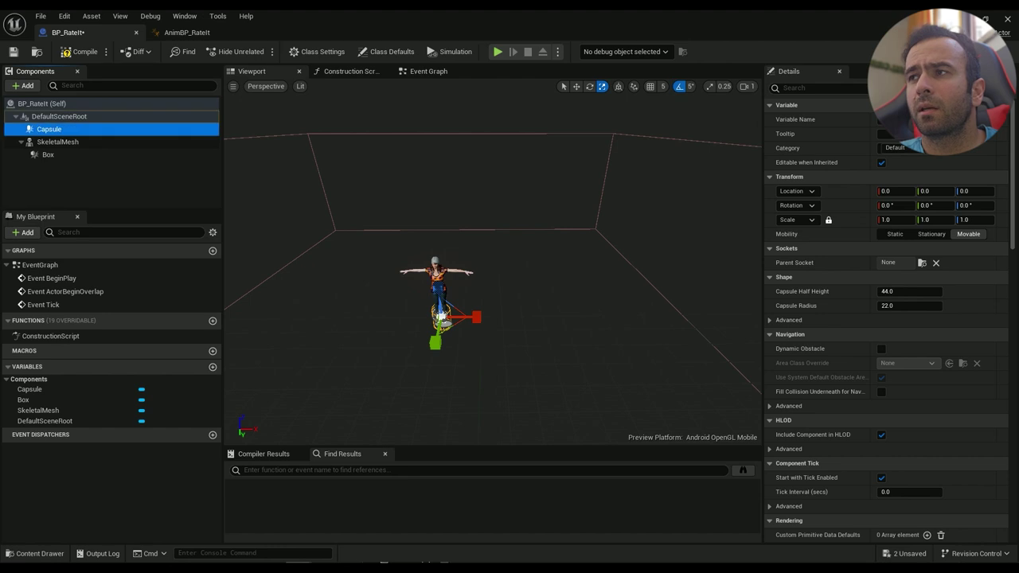
Frame the Capsule component at the character's feet and bring up its collision settings
right_click_drag(510, 263, 482, 199)
key("w")
scroll(844, 372, "down", 9)
scroll(884, 318, "down", 4)
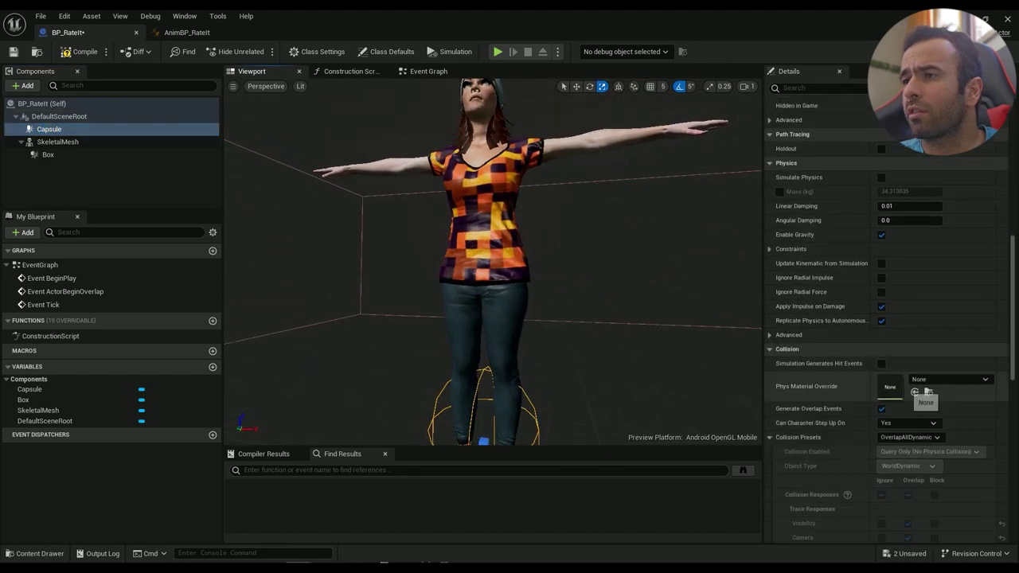
Set the Capsule's collision preset to BlockAll and raise and scale it to enclose the standing character
left_click(909, 437)
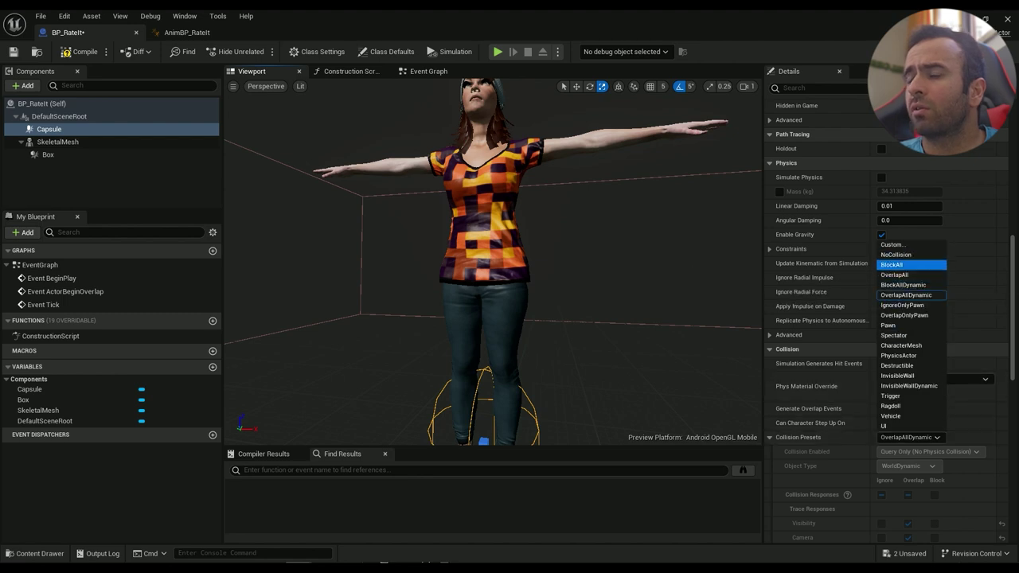
left_click(891, 264)
scroll(493, 263, "down", 5)
key("w")
left_click_drag(511, 281, 511, 163)
key("r")
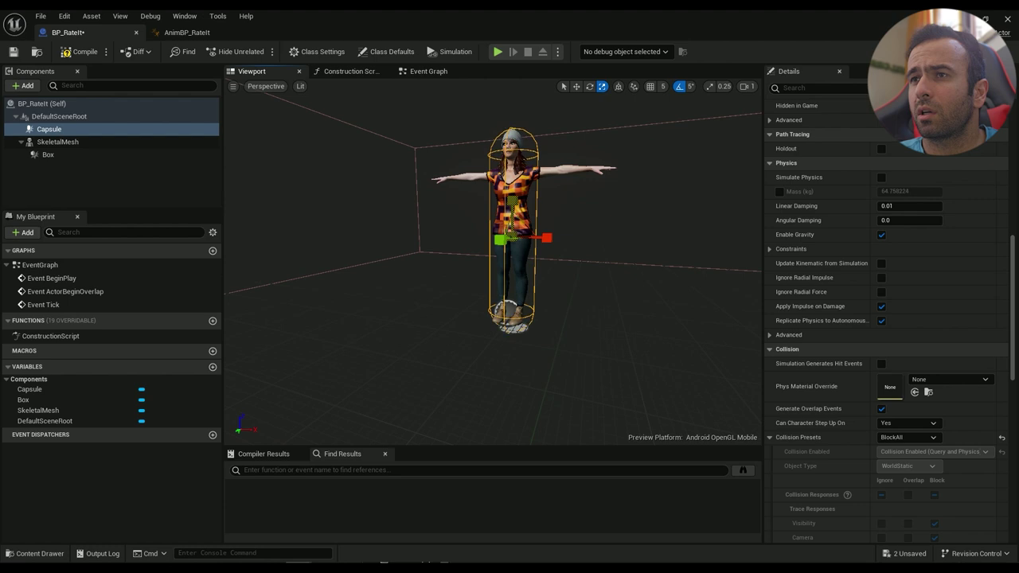
Increase the Capsule Radius to about 28.16 so the capsule covers the character's body seen from above
right_click_drag(547, 237, 541, 370)
key("e")
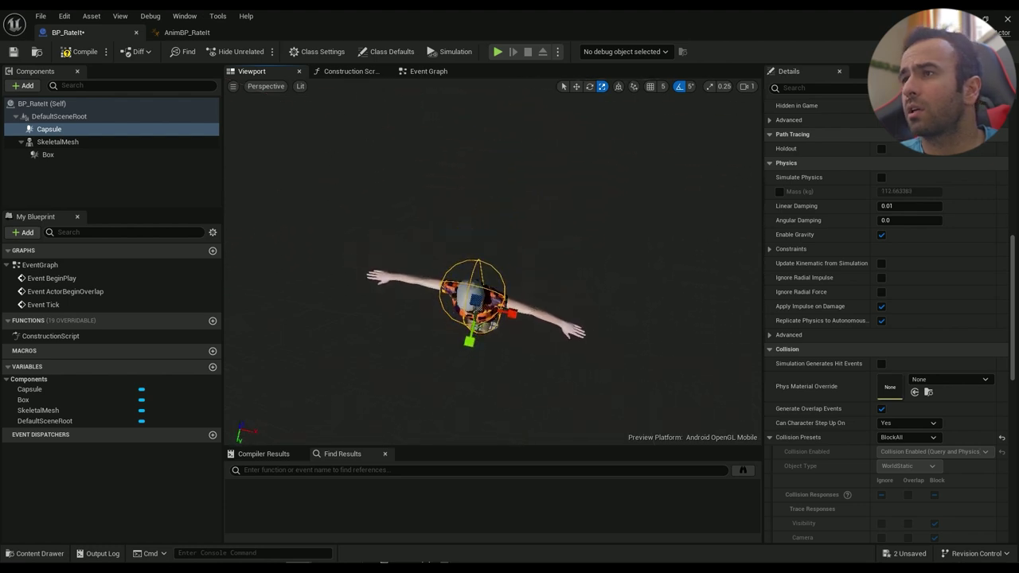
scroll(883, 319, "up", 8)
scroll(907, 238, "up", 3)
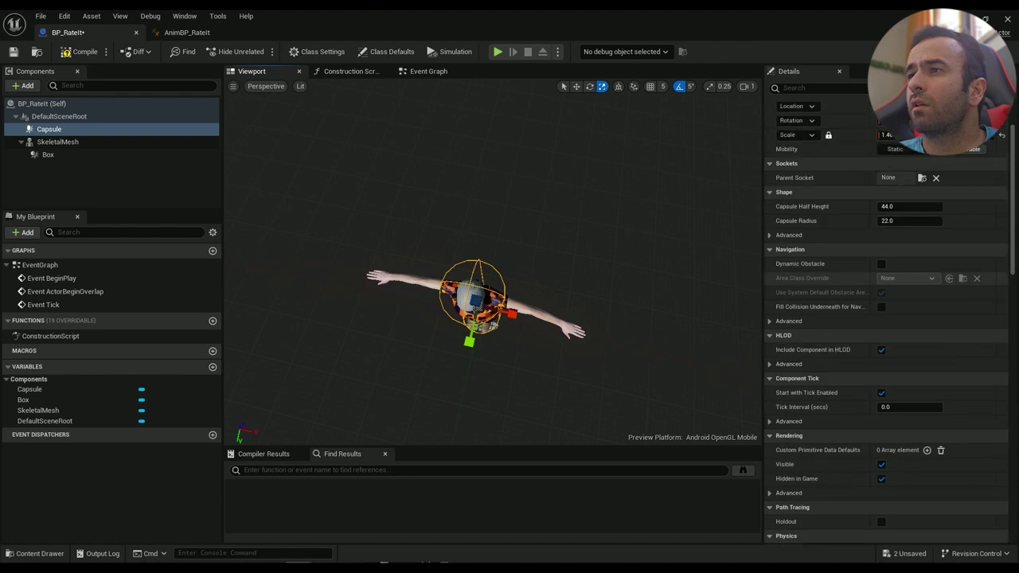
left_click_drag(909, 222, 939, 221)
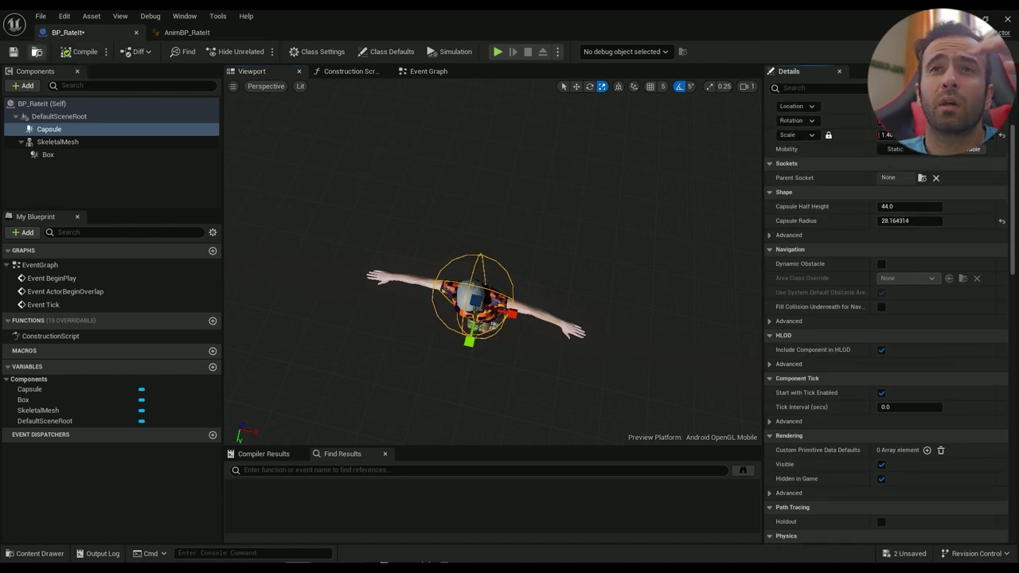
Assign AnimBP_RateIt as the SkeletalMesh's Anim Class and save the BP_RateIt blueprint
left_click(58, 141)
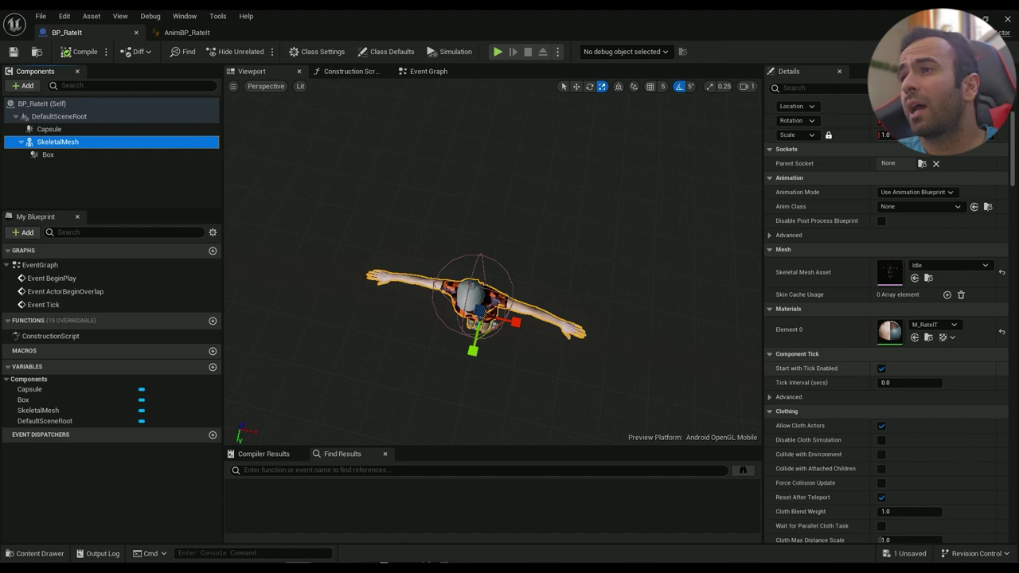
left_click(919, 206)
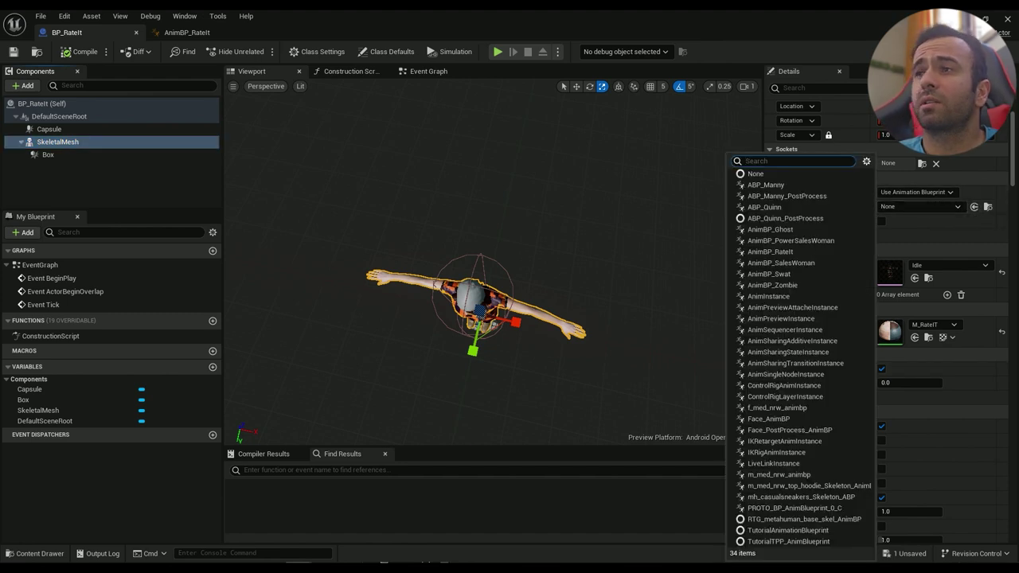
type("rate")
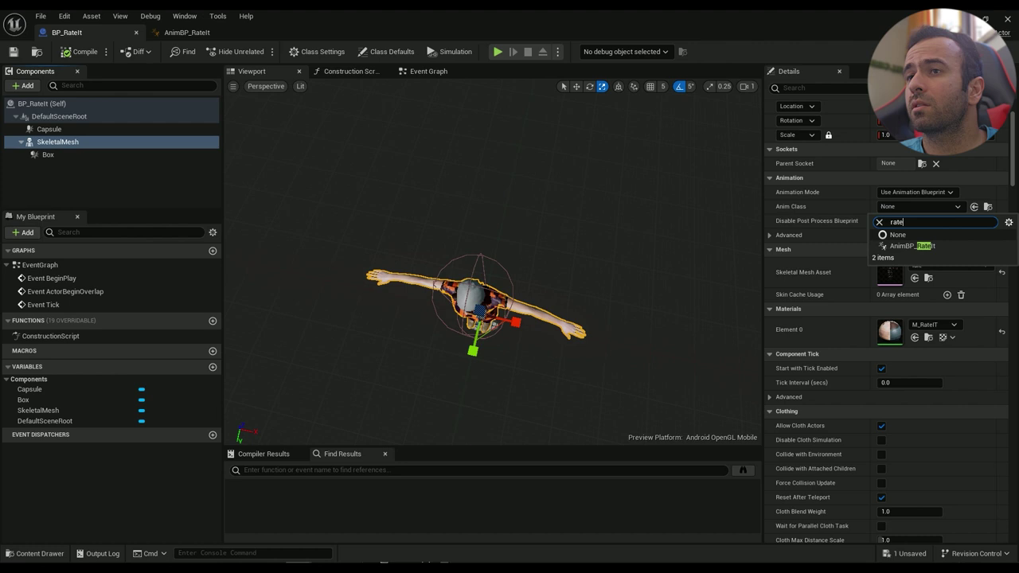
left_click(914, 246)
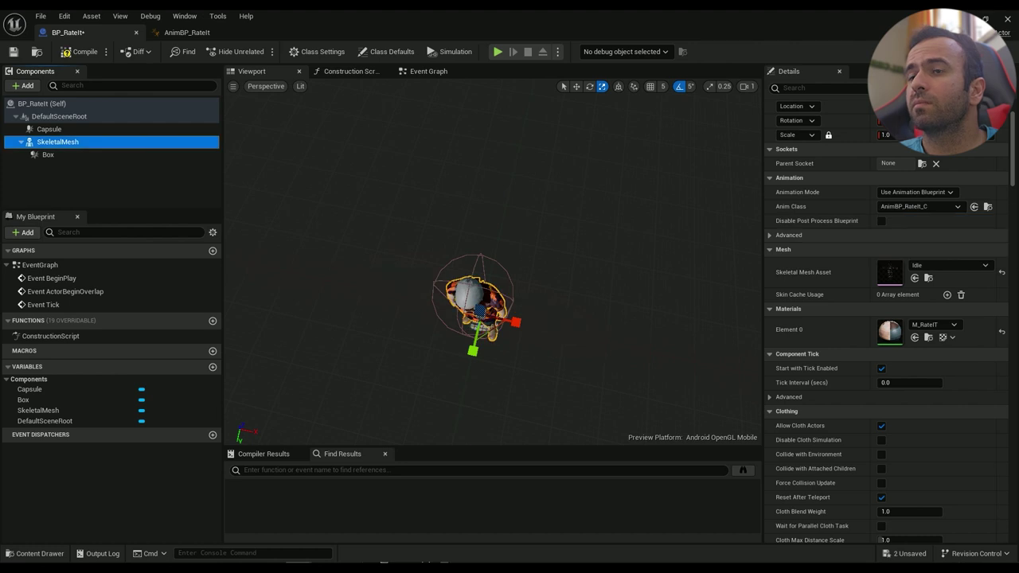
right_click_drag(525, 275, 486, 263)
key("f")
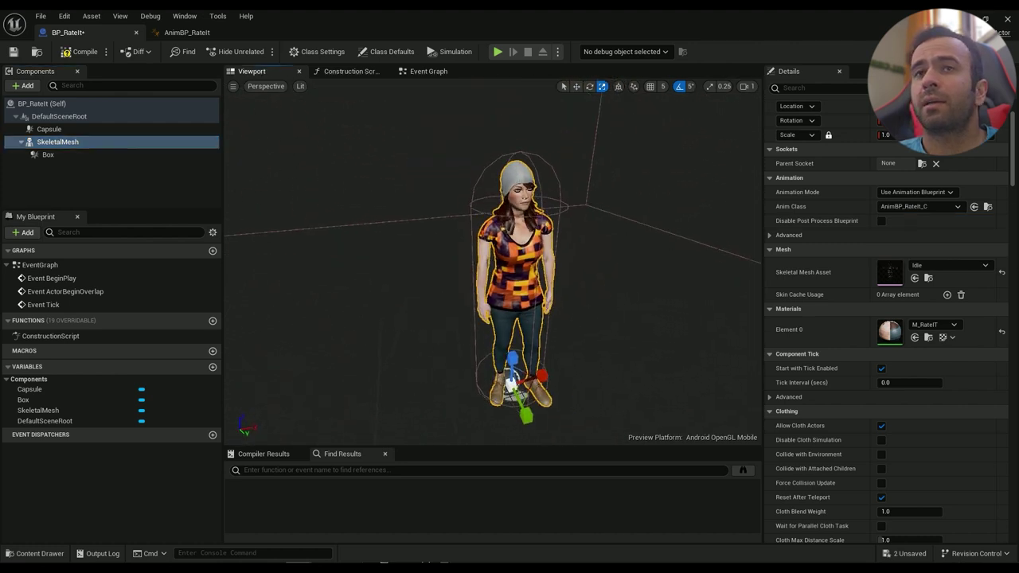
key("ctrl+s")
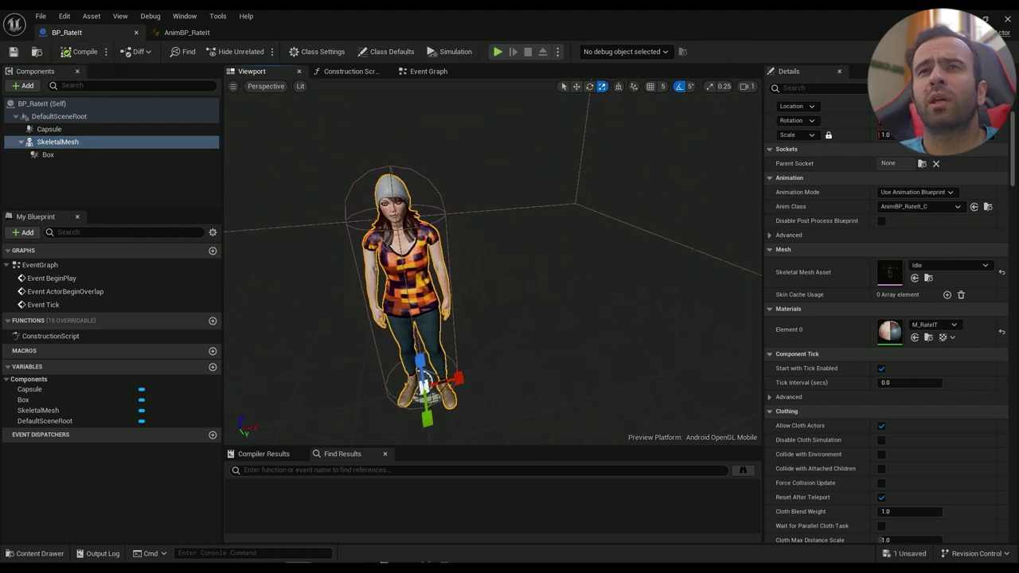
Add an On Component Begin Overlap event for the Box component to the event graph
left_click(48, 154)
left_click_drag(1011, 159, 1012, 461)
left_click(903, 263)
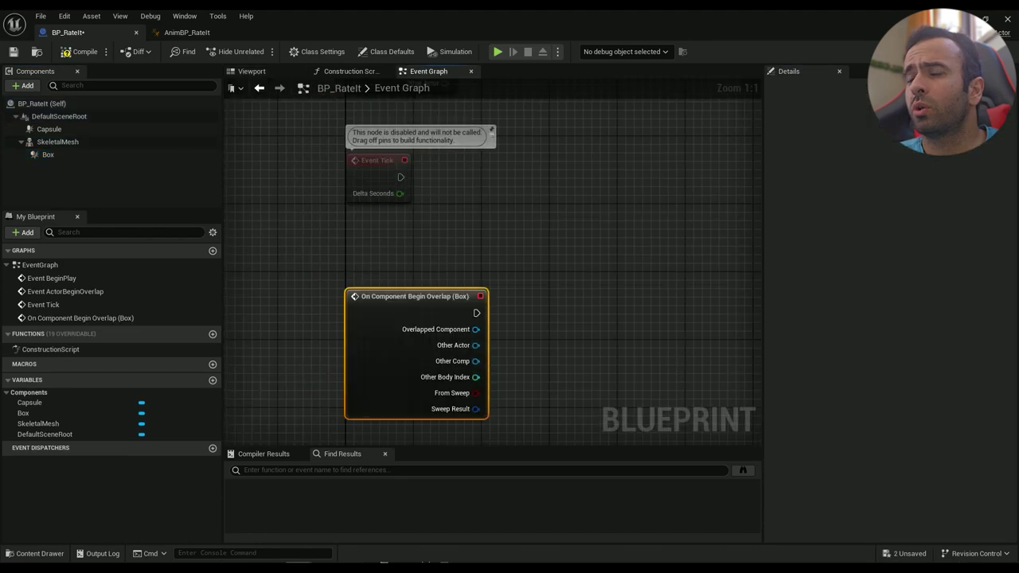
Cast the overlap event's Other Actor to BP_ThirdPersonCharacter
right_click_drag(684, 318, 545, 357)
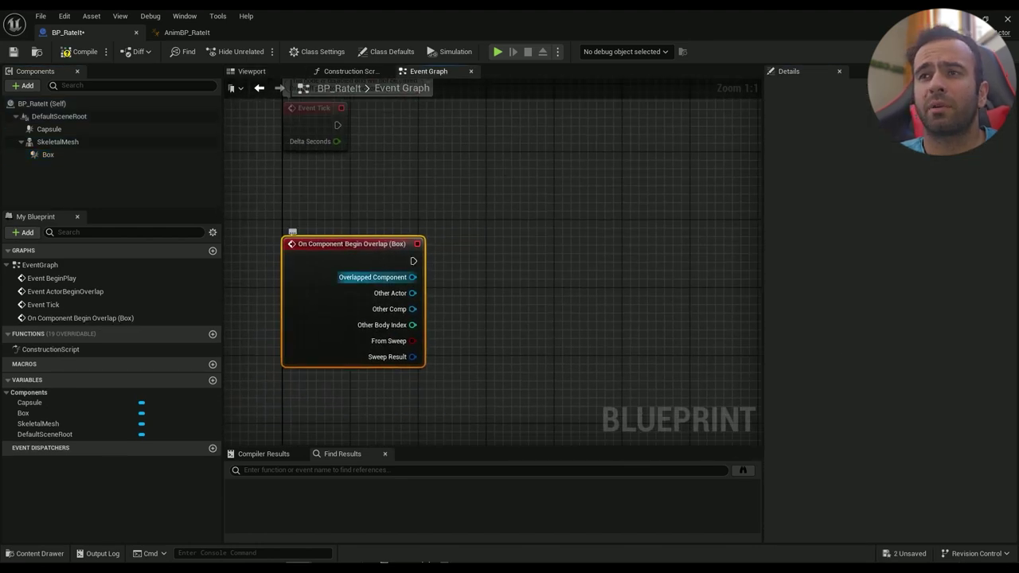
left_click_drag(412, 293, 524, 250)
type("thirdper")
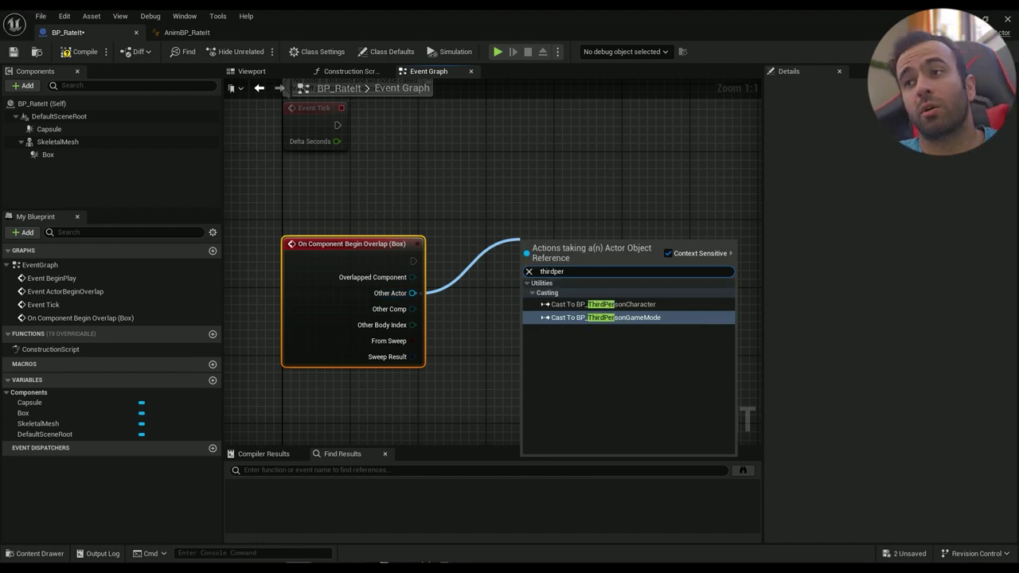
left_click(603, 304)
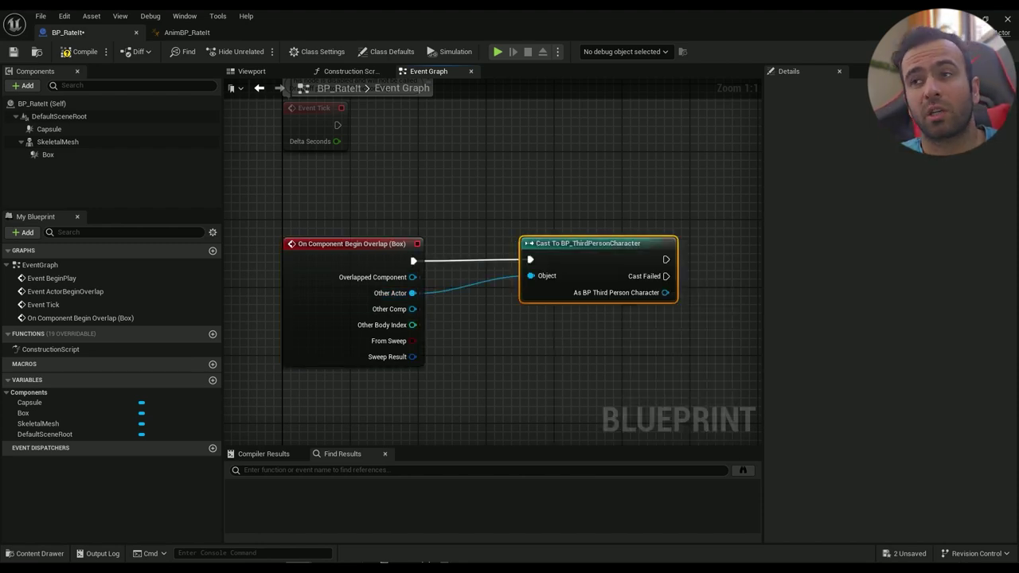
Call the Dialouge event on the cast's As BP Third Person Character output
right_click_drag(605, 342, 372, 341)
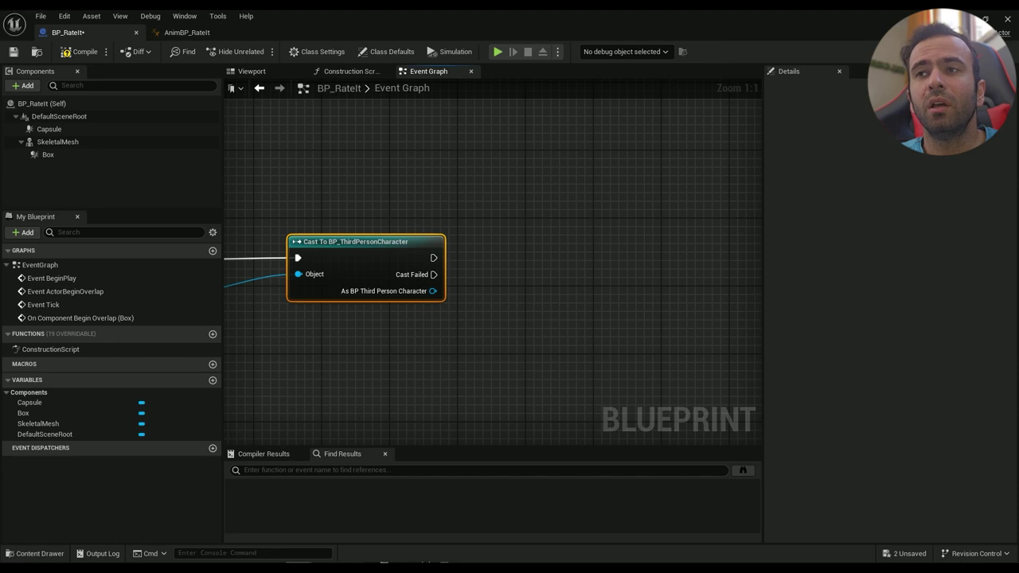
right_click_drag(360, 280, 478, 275)
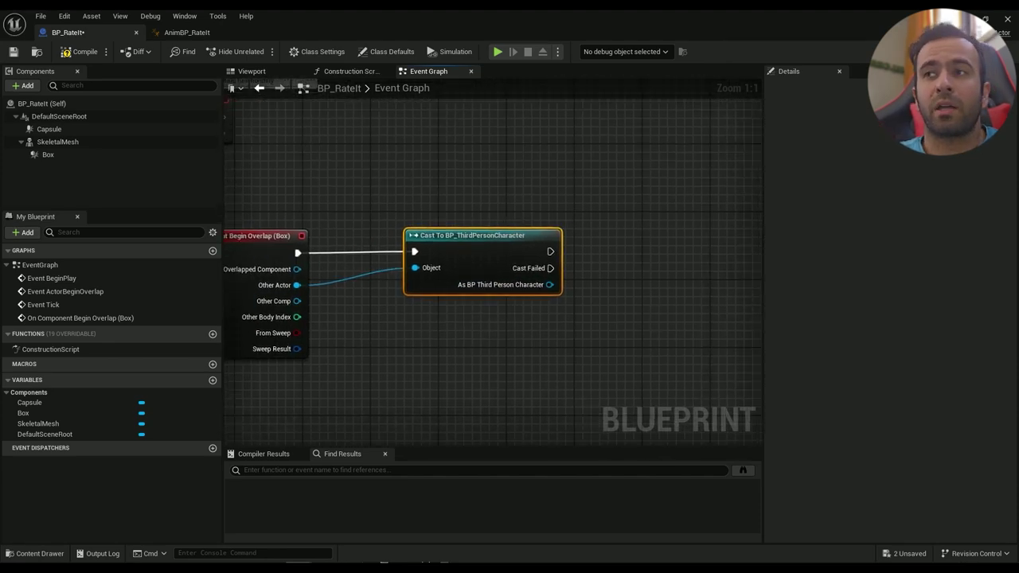
left_click_drag(549, 284, 599, 280)
type("dialo")
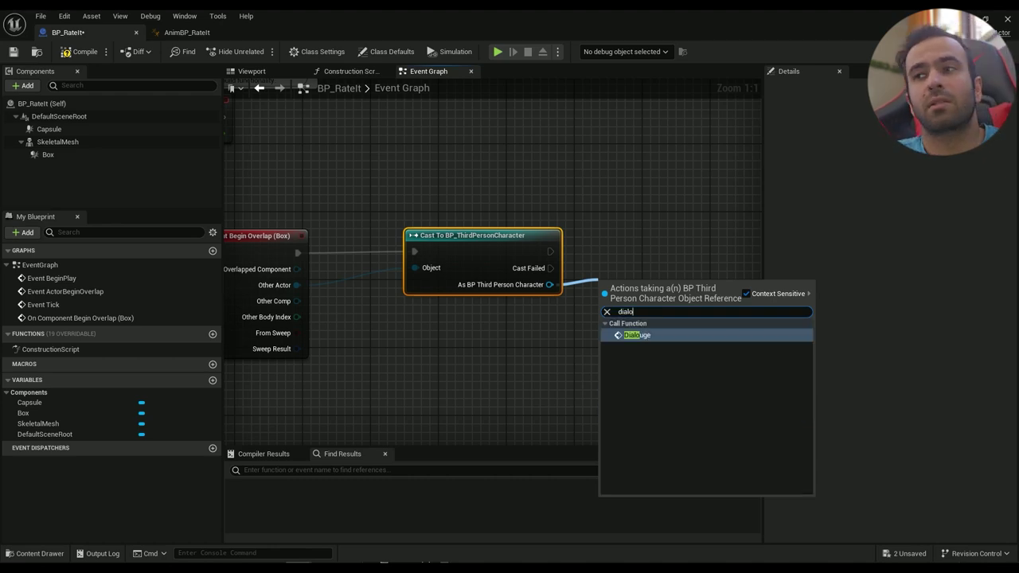
key("Return")
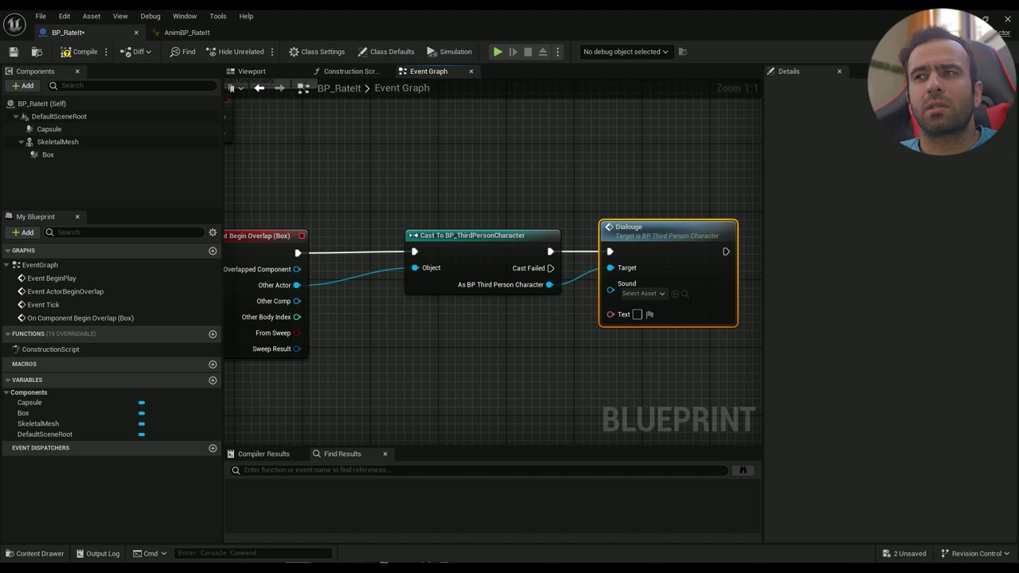
Browse the project content to the StarterContent folder, then return to the Dialouge node
left_click(34, 553)
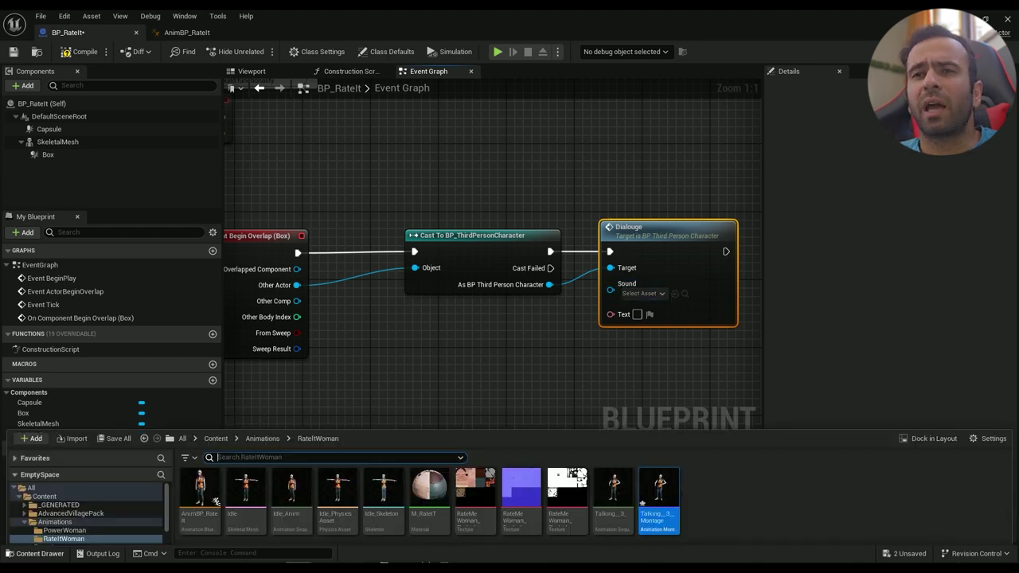
left_click(216, 369)
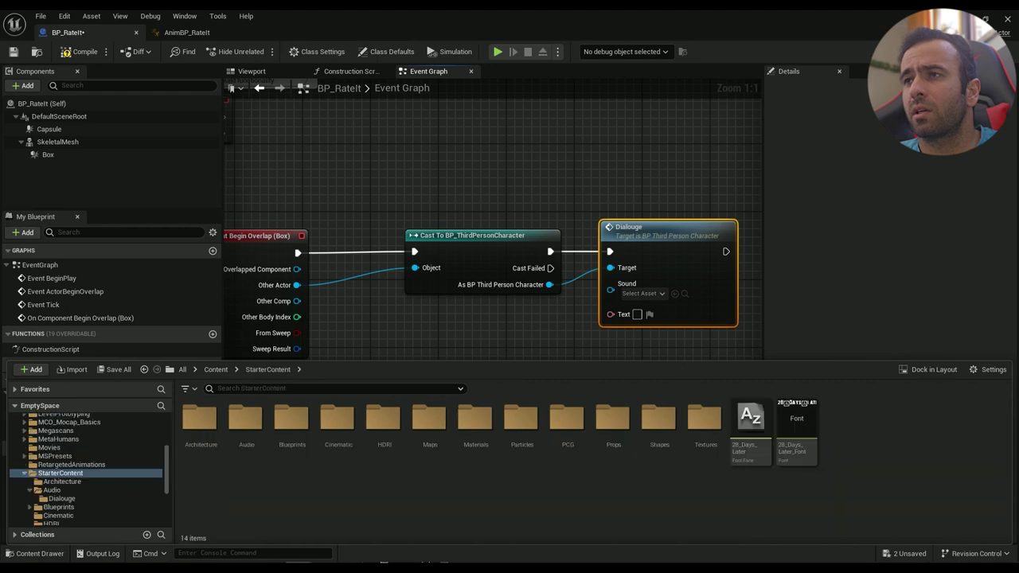
double_click(829, 420)
left_click(669, 263)
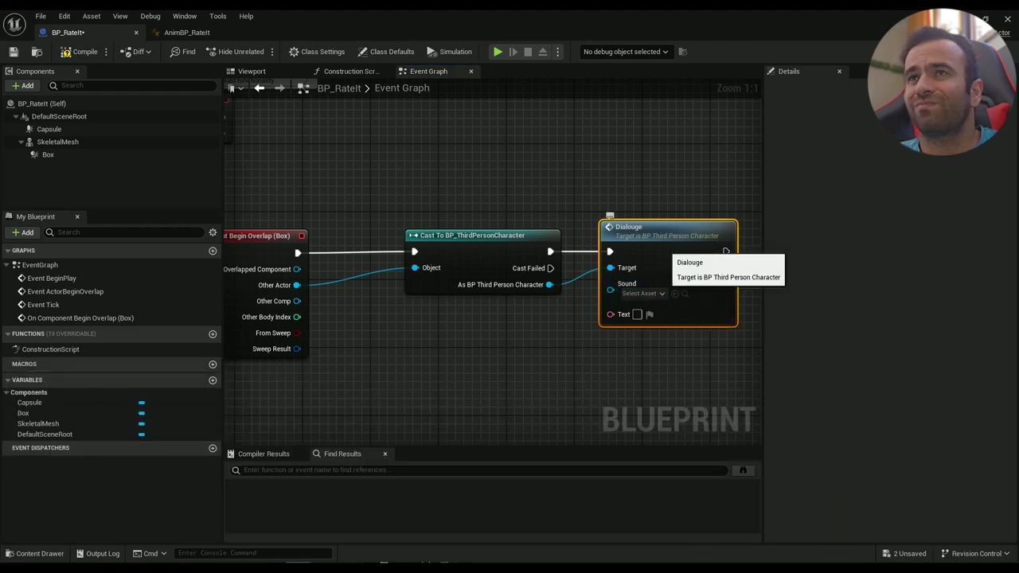
Examine the Dialouge custom event in BP_ThirdPersonCharacter, following its sound playback, subtitle and audio-finished nodes
left_click(542, 175)
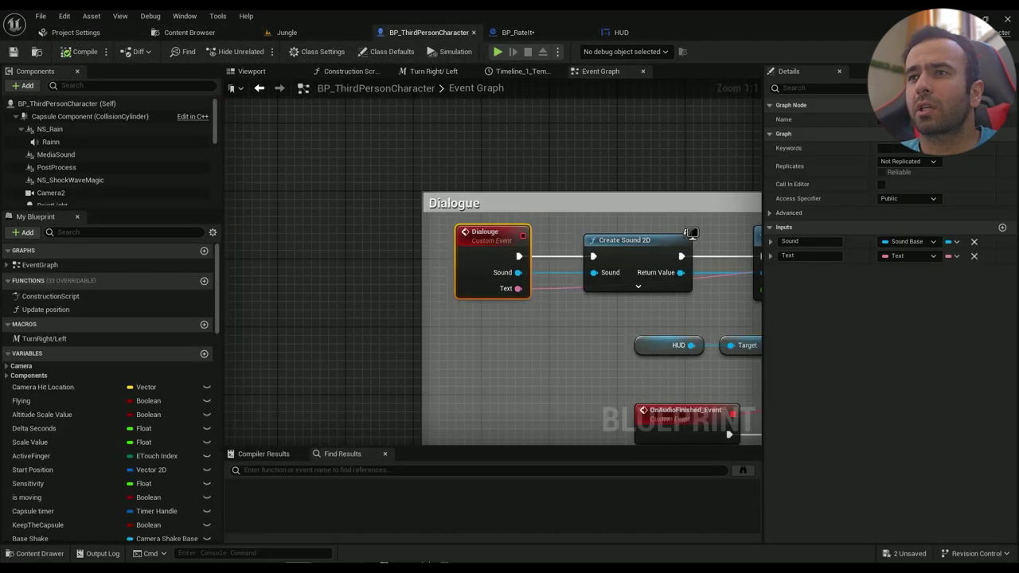
right_click_drag(626, 230, 530, 201)
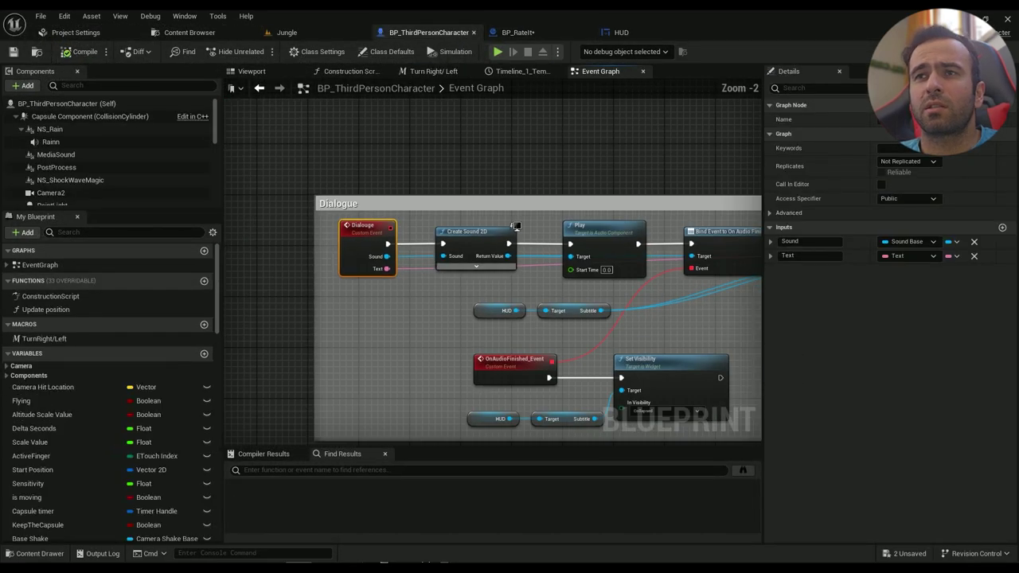
scroll(366, 225, "down", 2)
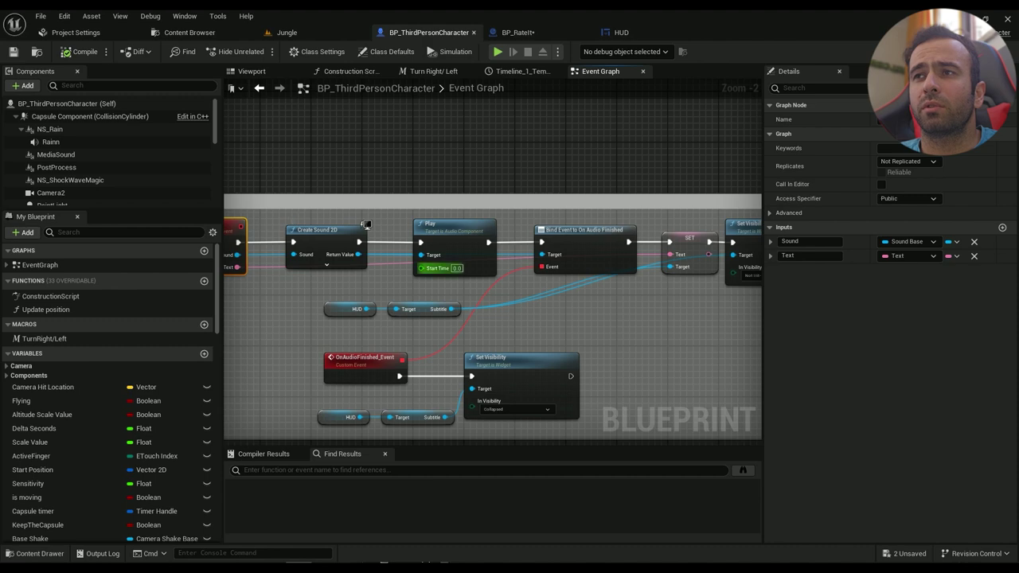
right_click_drag(366, 225, 273, 207)
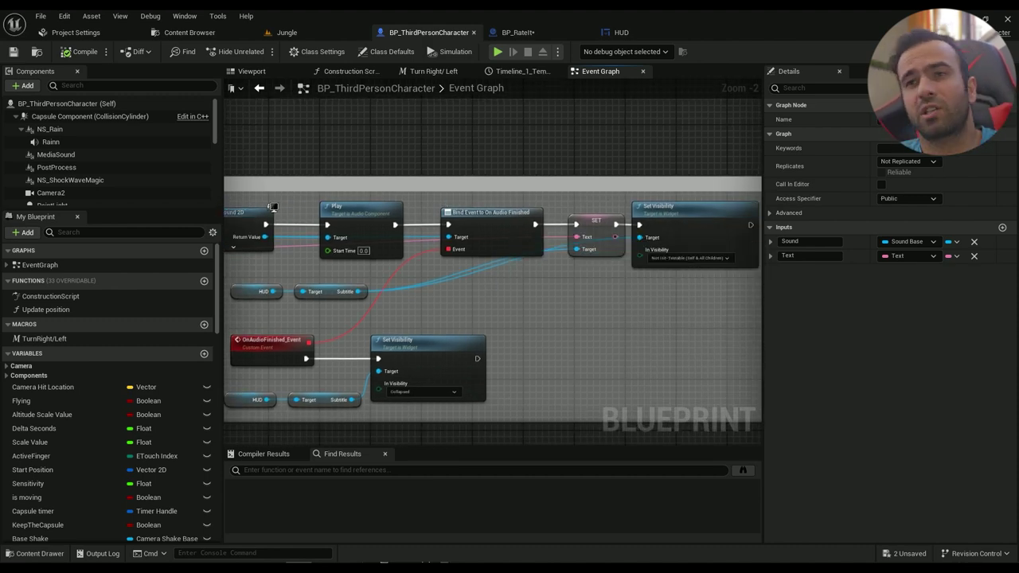
right_click_drag(272, 207, 336, 172)
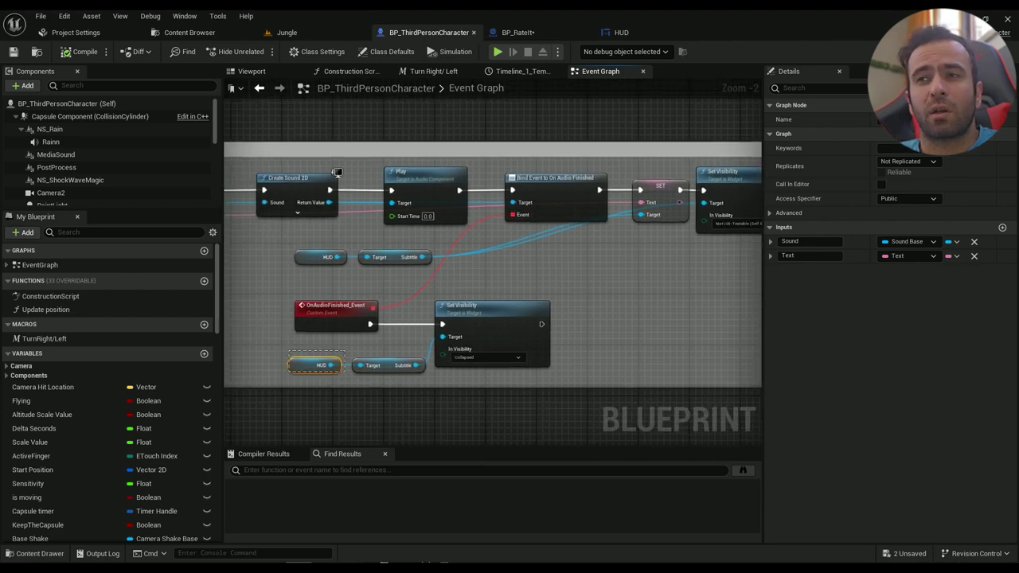
left_click_drag(344, 373, 374, 374)
right_click_drag(471, 279, 390, 334)
right_click_drag(507, 329, 532, 318)
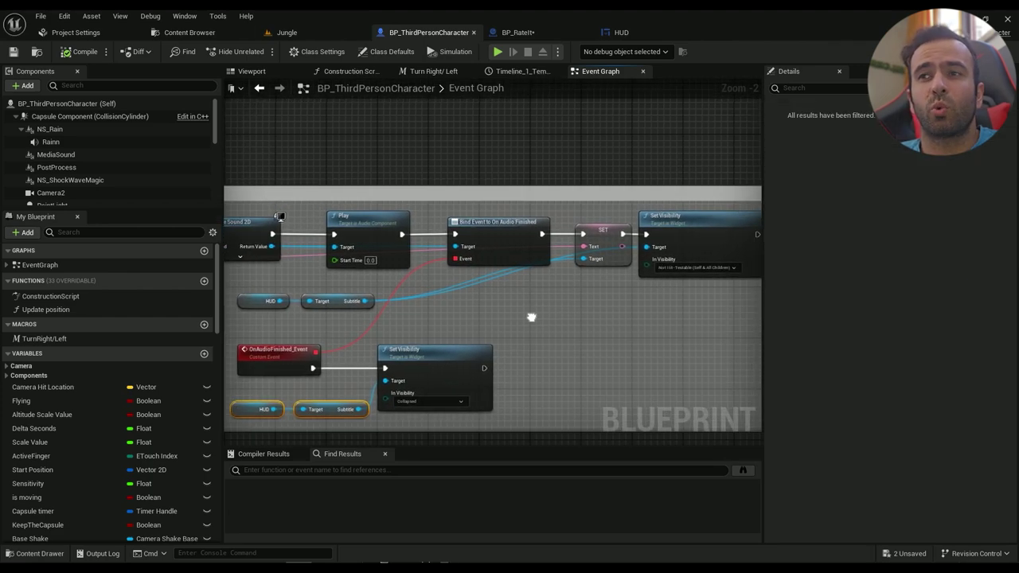
left_click_drag(248, 284, 354, 320)
right_click_drag(446, 310, 317, 308)
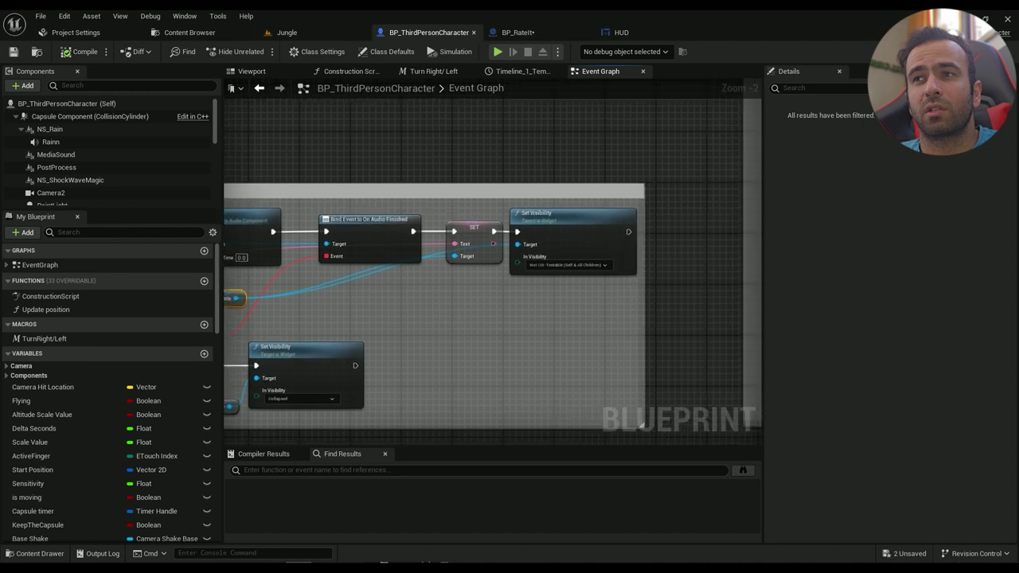
right_click_drag(410, 328, 523, 368)
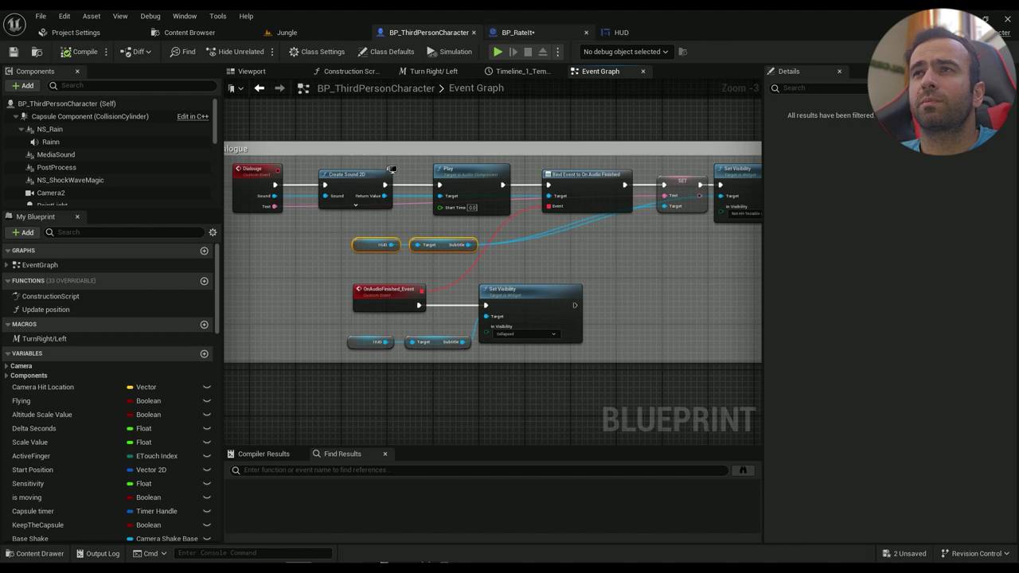
Return to the BP_RateIt event graph and open the StarterContent/Audio/Dialouge folder in the project content
left_click(517, 33)
right_click_drag(568, 321, 430, 296)
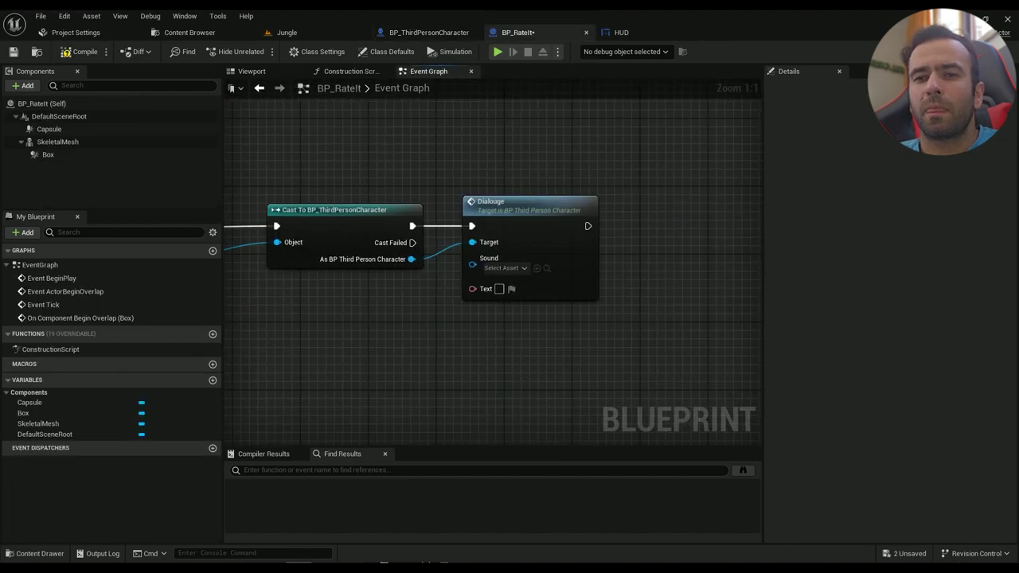
left_click(47, 554)
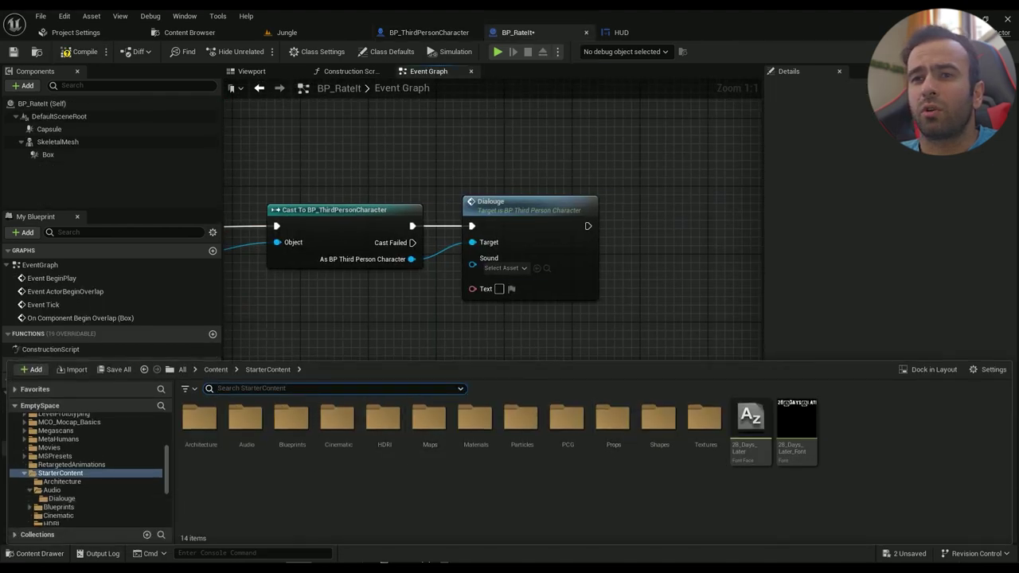
double_click(246, 420)
double_click(201, 421)
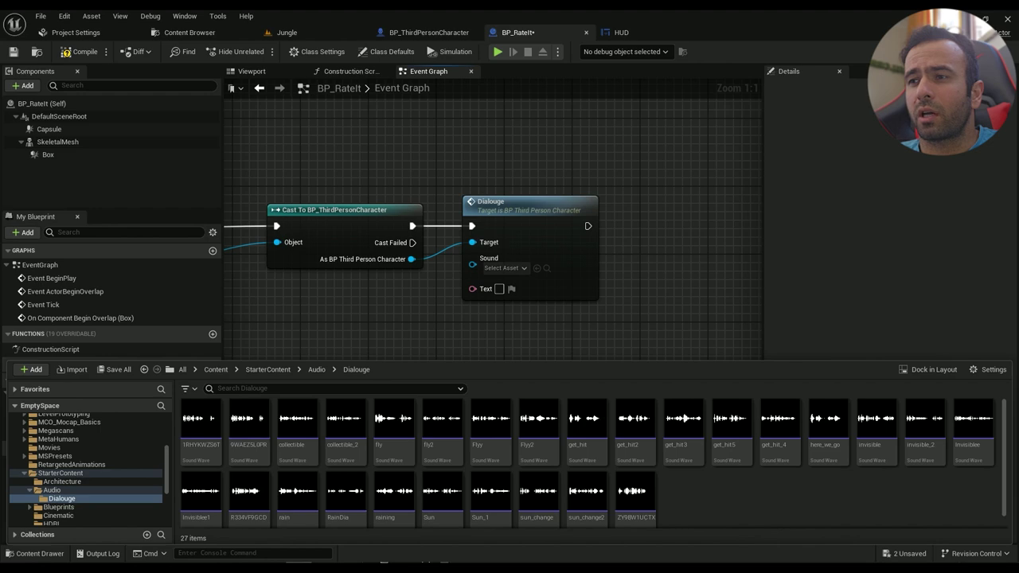
Look through the Dialouge folder's sound waves and preview the first one
scroll(588, 492, "down", 1)
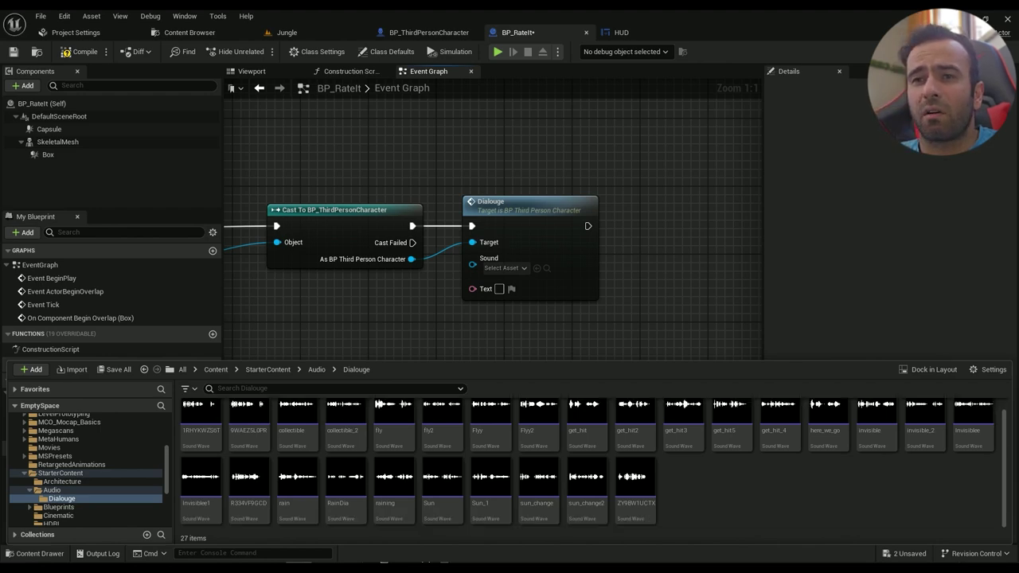
scroll(249, 478, "up", 1)
left_click(200, 418)
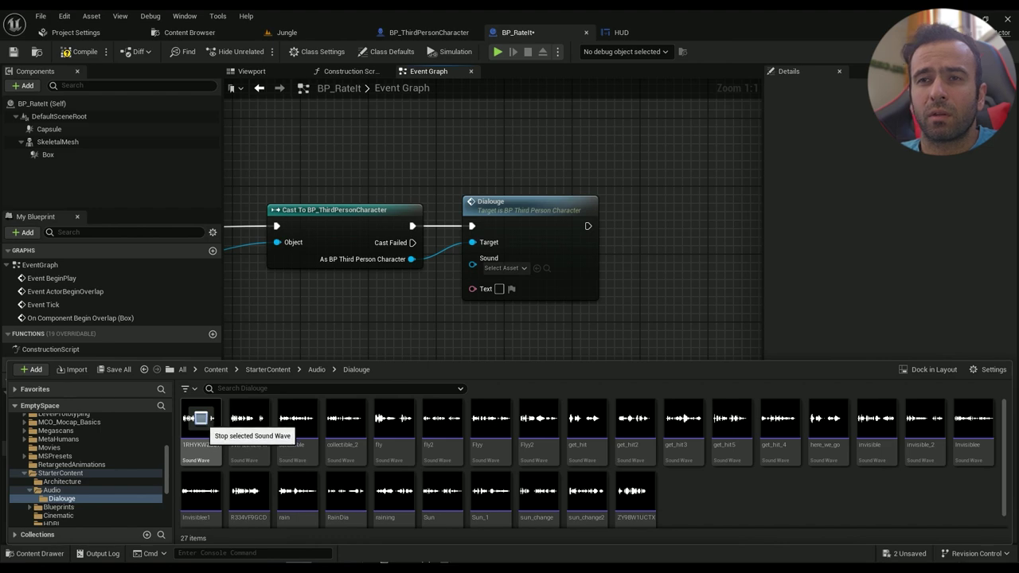
Assign the 1RHYKWZS6T sound wave to the Dialouge node's Sound input and preview it in the Dialouge folder
left_click(201, 430)
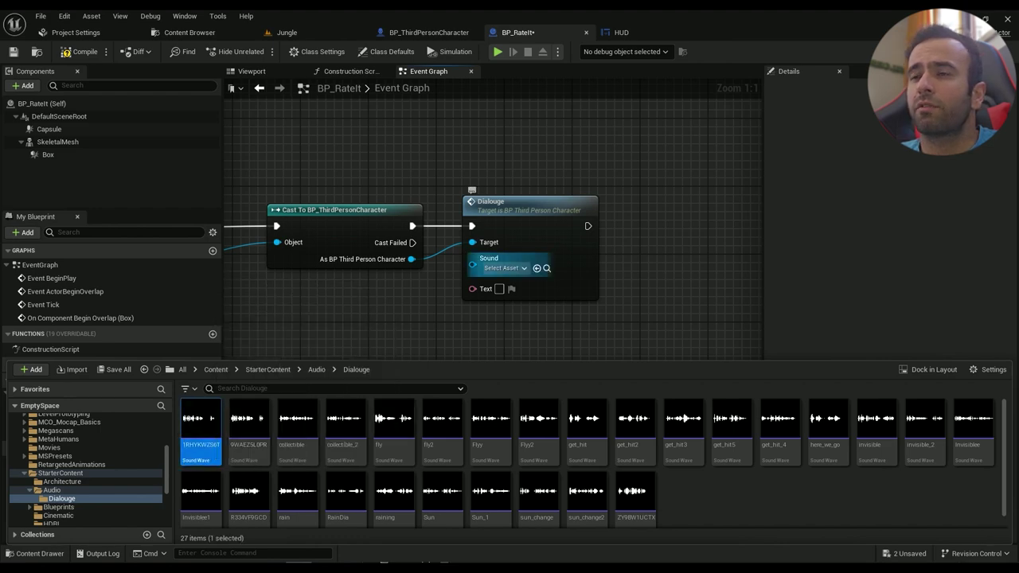
left_click(536, 269)
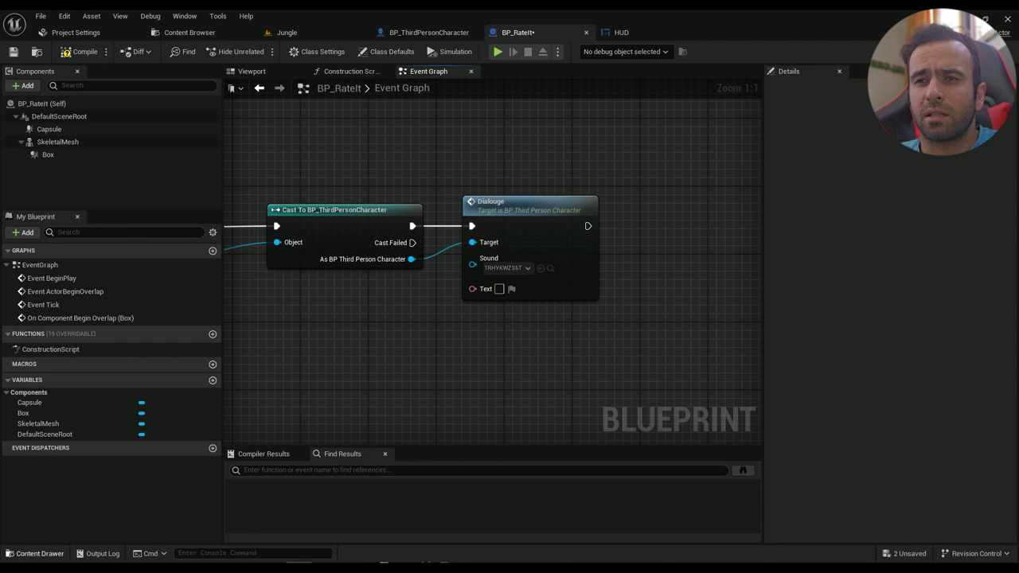
key("ctrl+space")
left_click(201, 418)
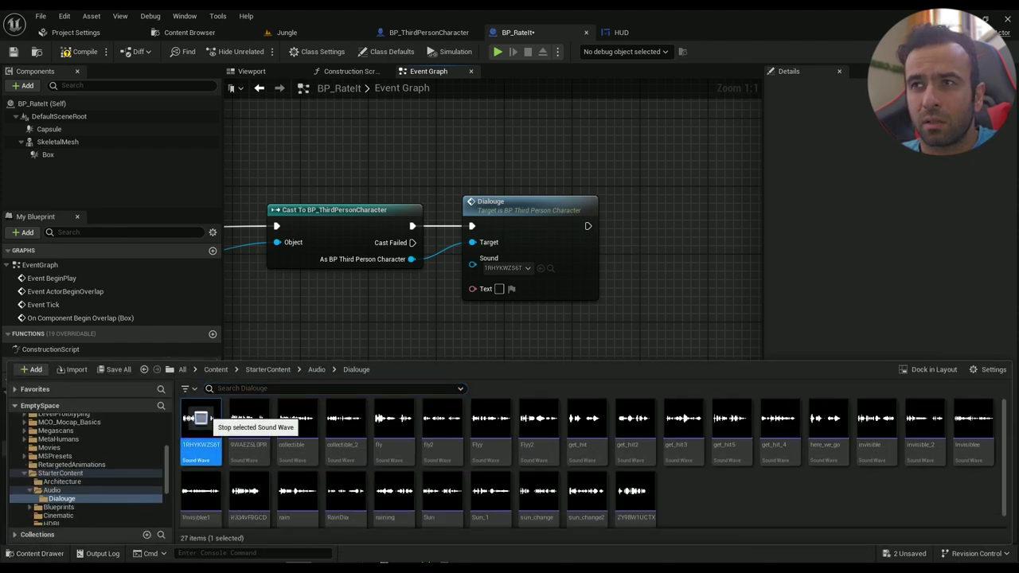
Set the Dialouge node's text to "You will help the developer a lot if you rate the game, Thanks", and compile and save the blueprint
left_click(499, 289)
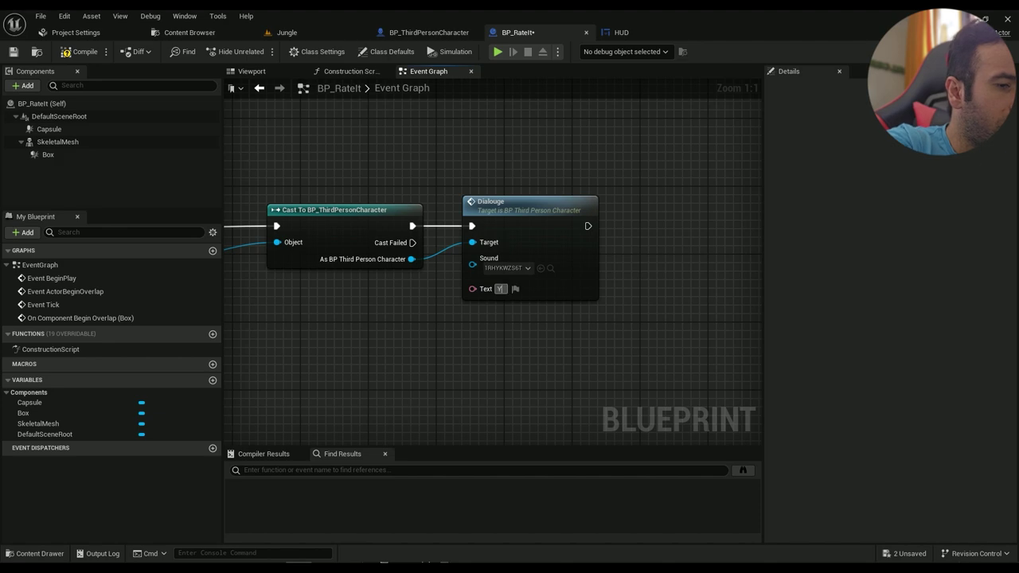
type("You will hel")
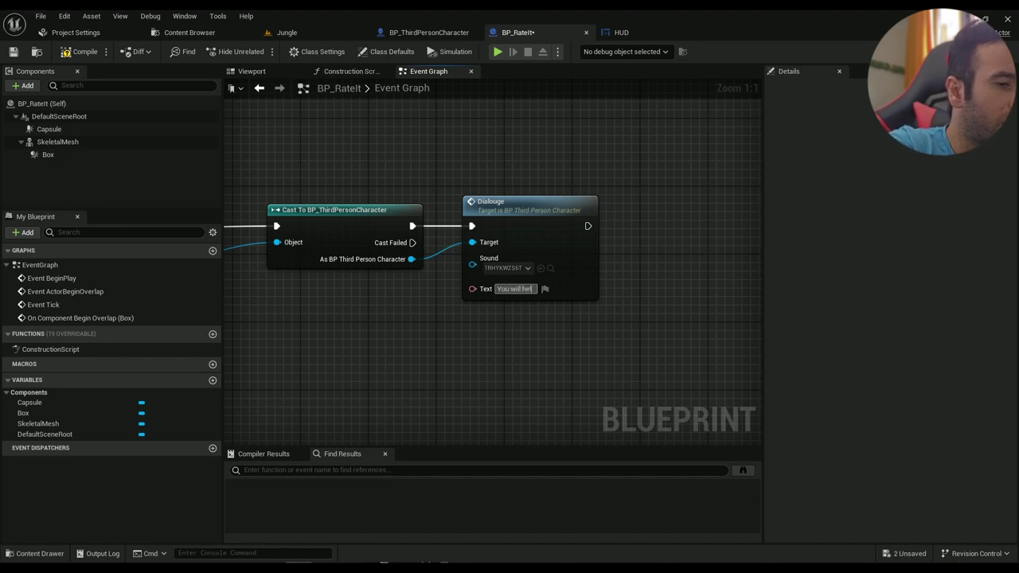
type("p the develo")
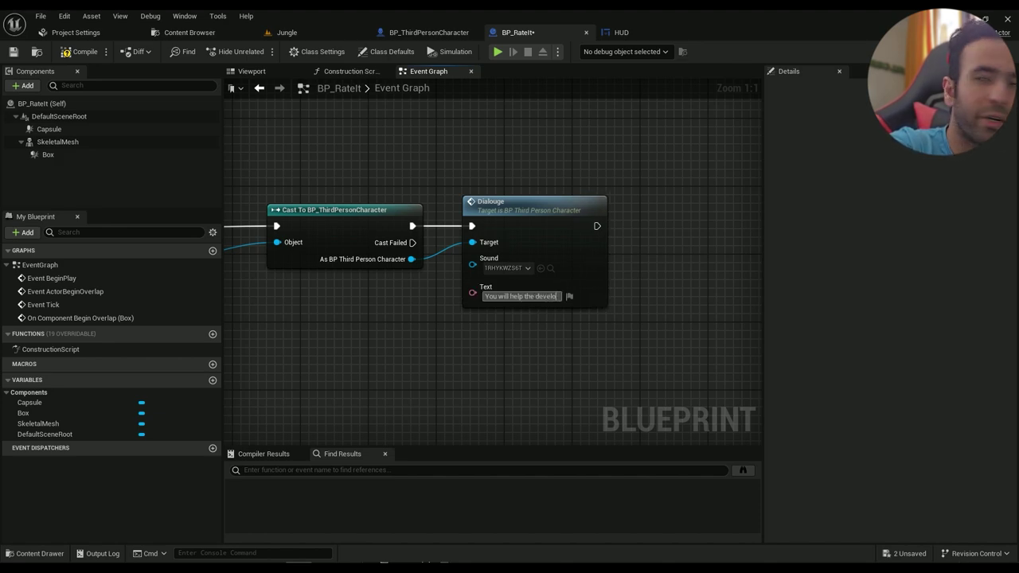
type("per a lot")
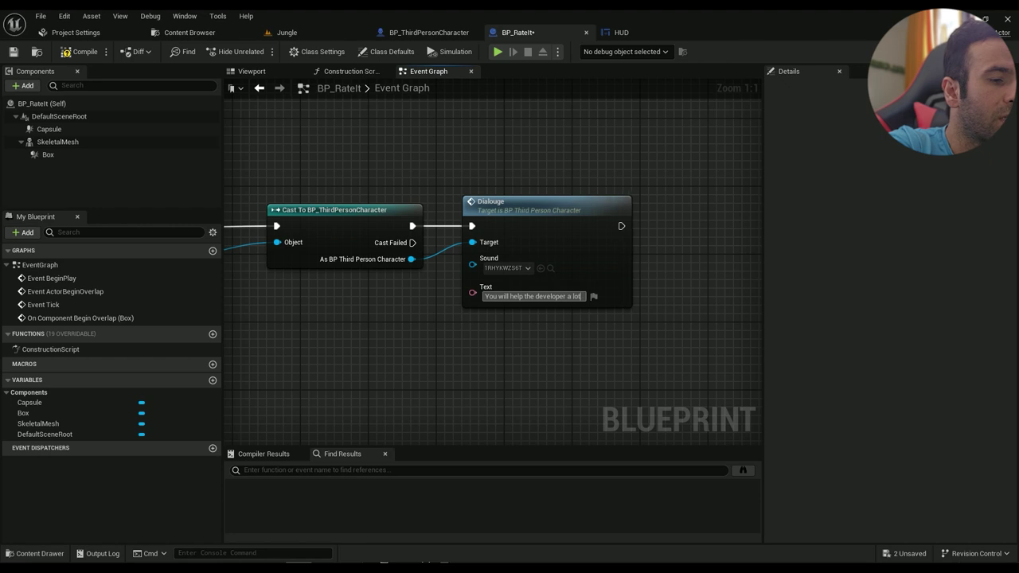
type(" if you ra")
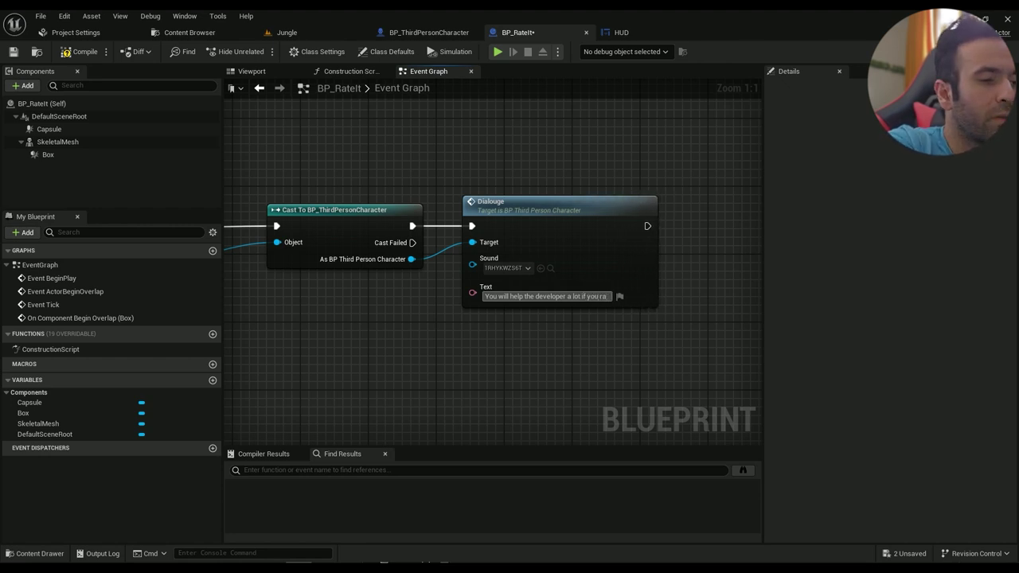
type("te the game")
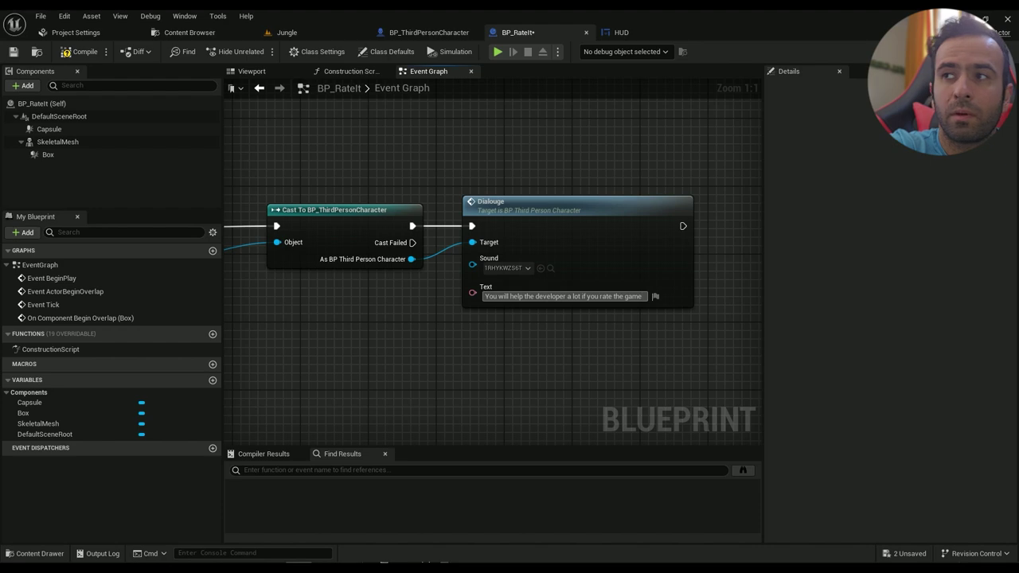
type(". T")
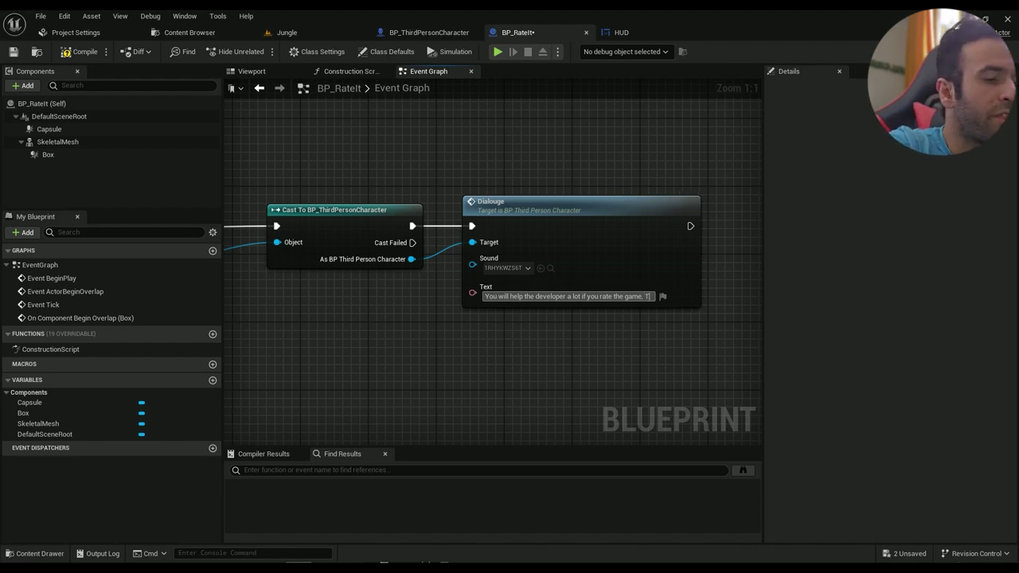
type("hanks")
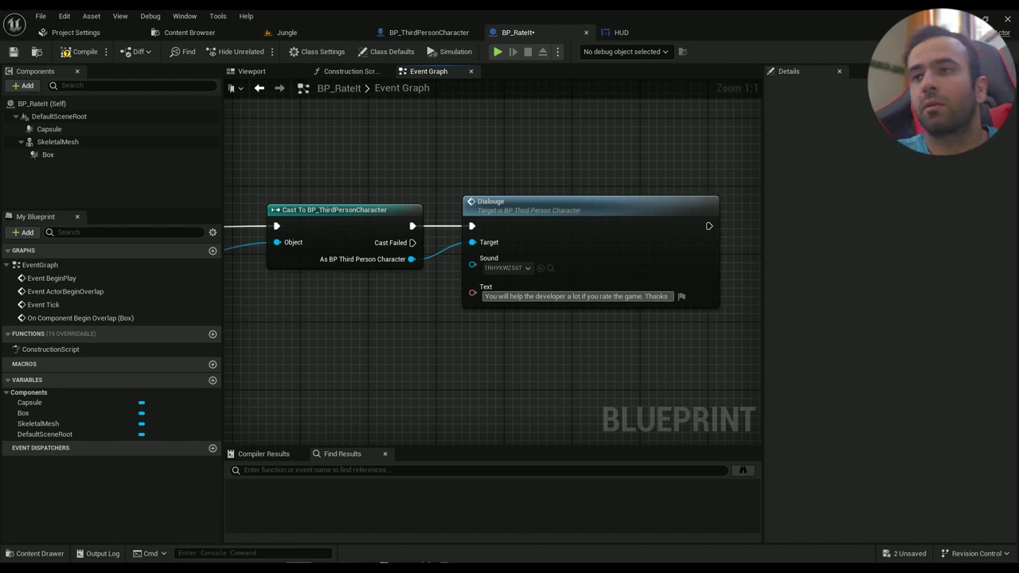
left_click(599, 362)
scroll(600, 363, "down", 3)
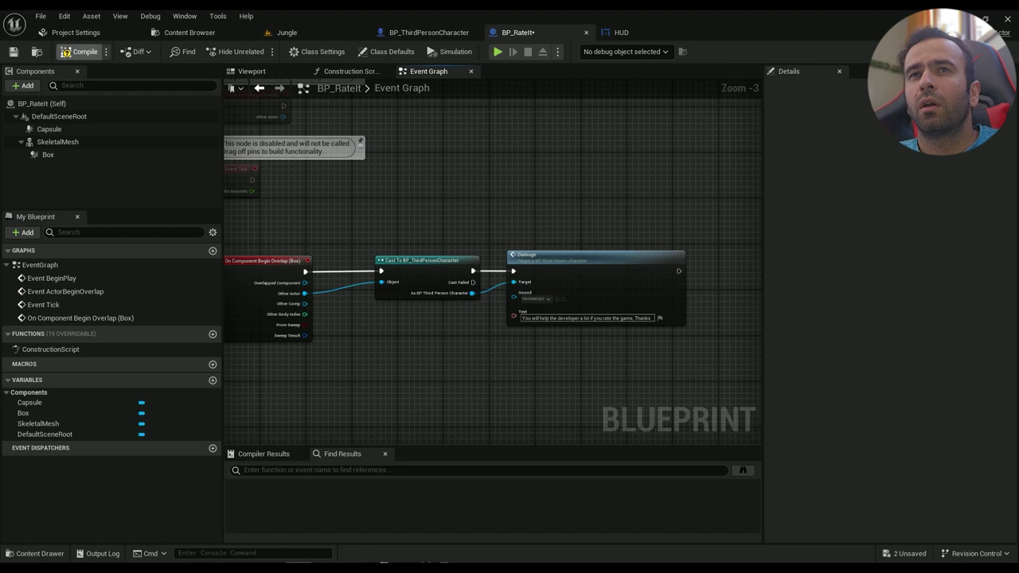
left_click(80, 52)
left_click(14, 52)
Add a Play Anim Montage node wired from the Dialouge node's execution output
right_click_drag(637, 211, 462, 186)
left_click_drag(501, 247, 562, 242)
type("play an")
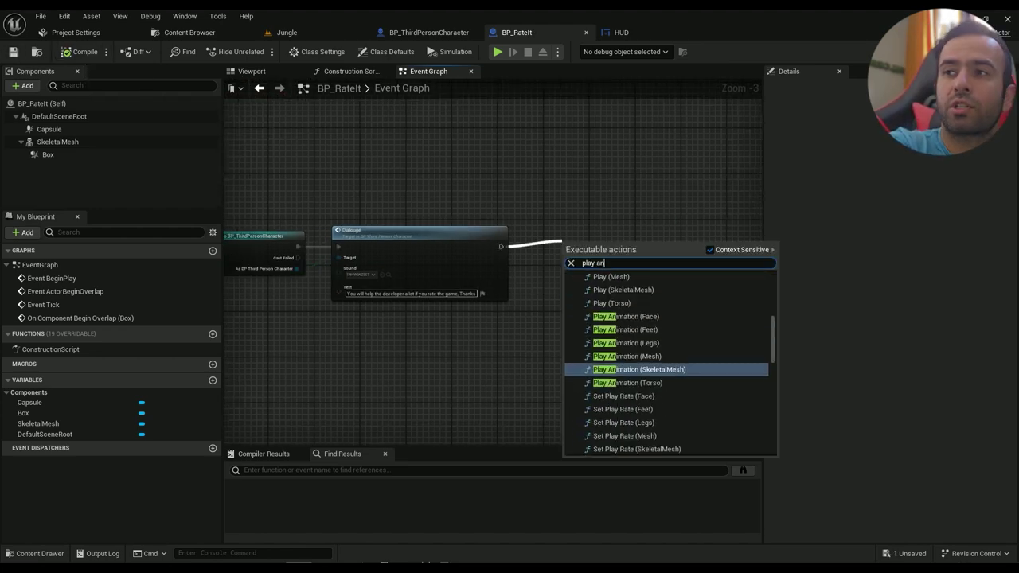
type("im mon")
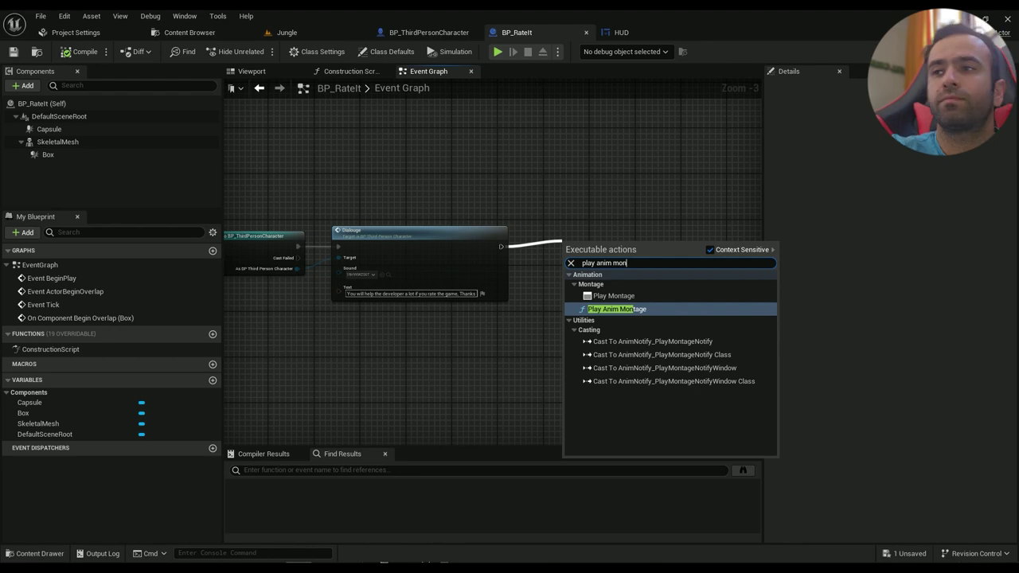
key("Return")
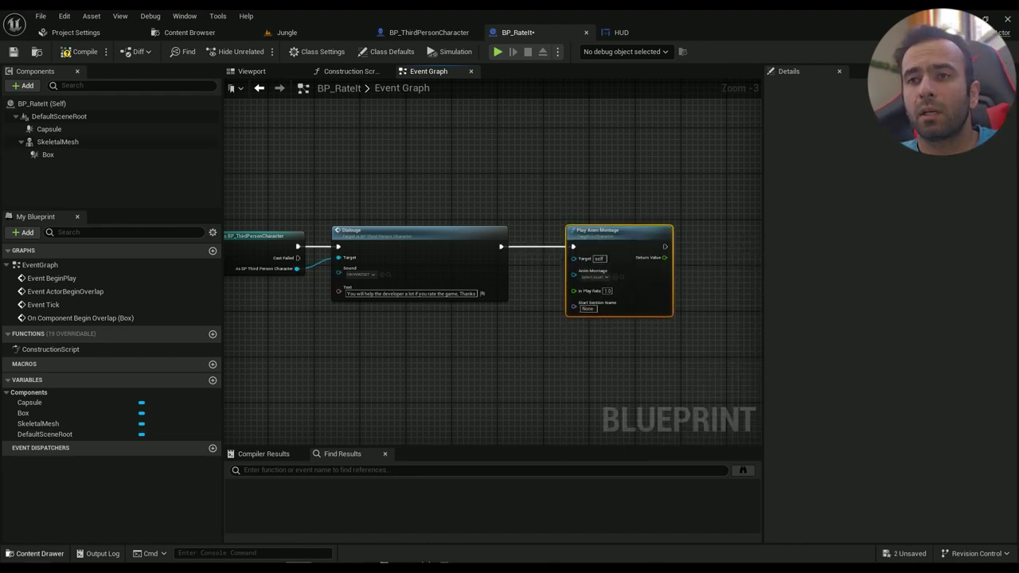
Assign Talking__3__Montage from the Animations/RateItWoman folder to the Play Anim Montage node
left_click(35, 553)
left_click(216, 369)
double_click(296, 422)
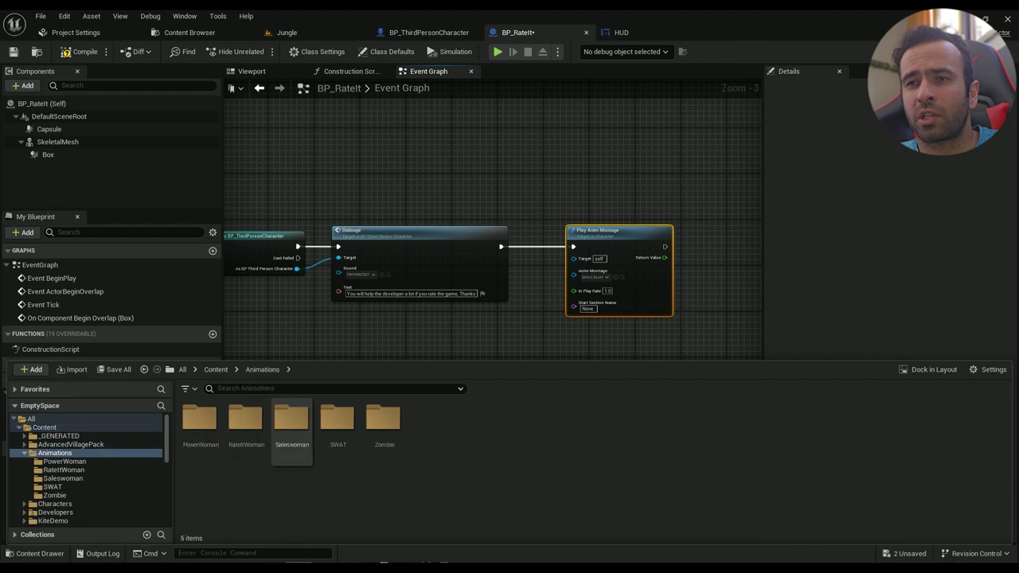
double_click(245, 418)
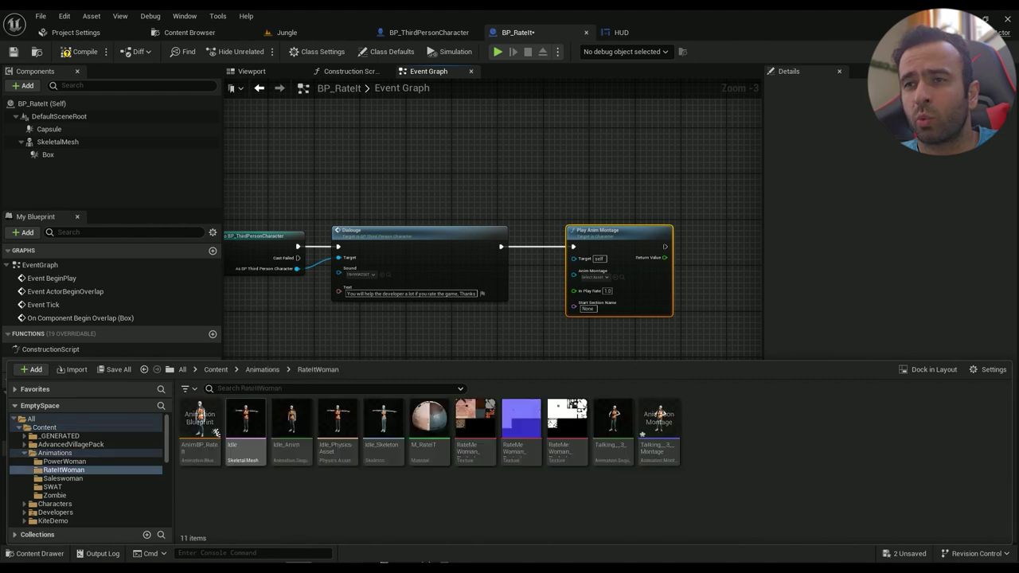
left_click(659, 431)
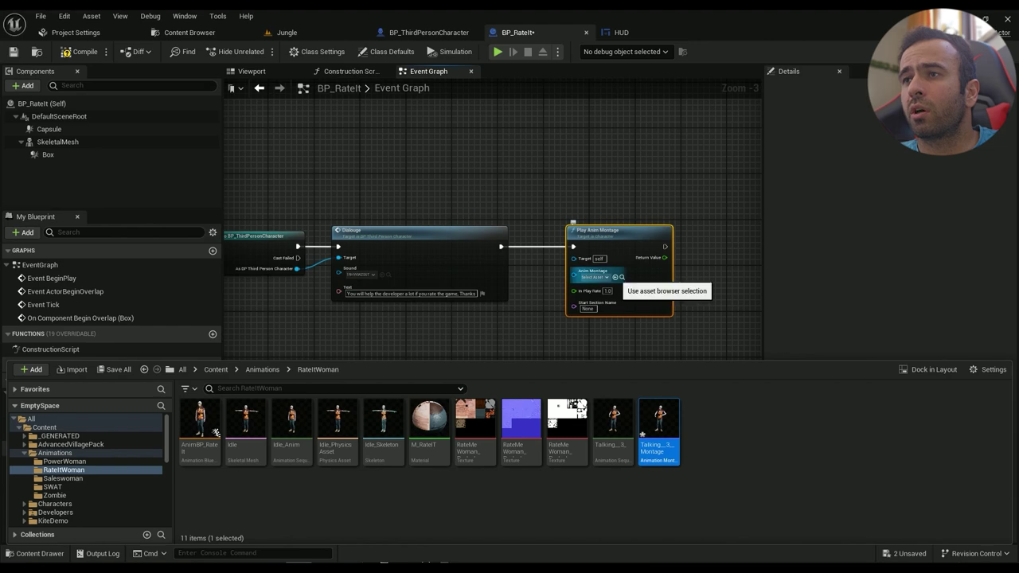
left_click(614, 277)
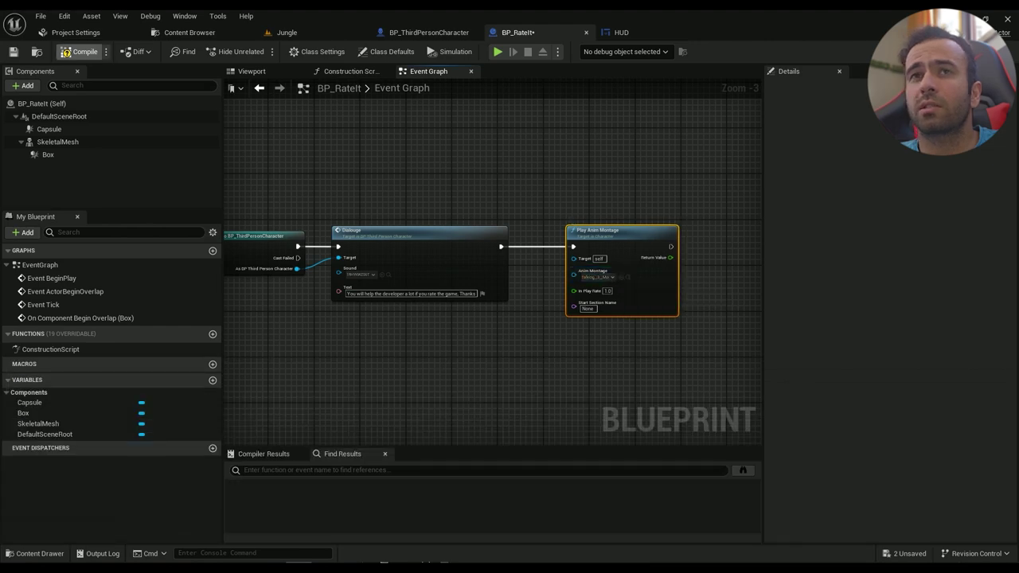
Compile the blueprint, trace the compiler issue to the Play Anim Montage node's target, and delete that node
left_click(80, 51)
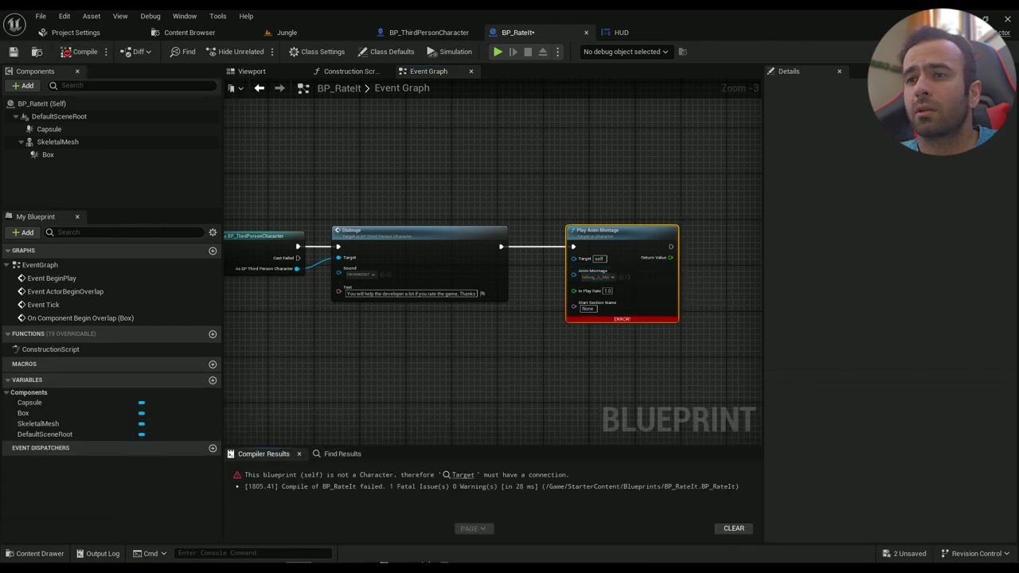
left_click(464, 474)
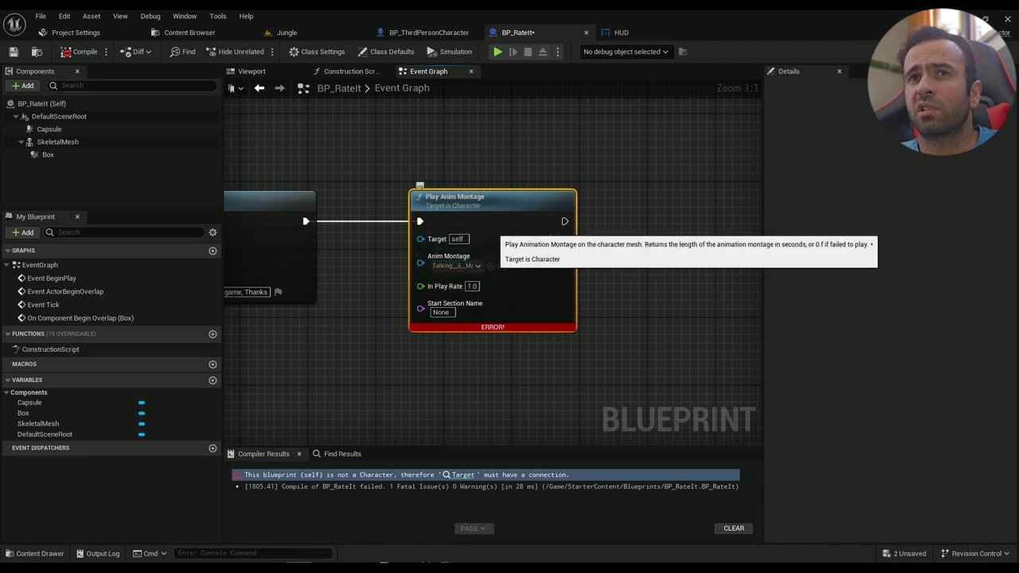
left_click(58, 142)
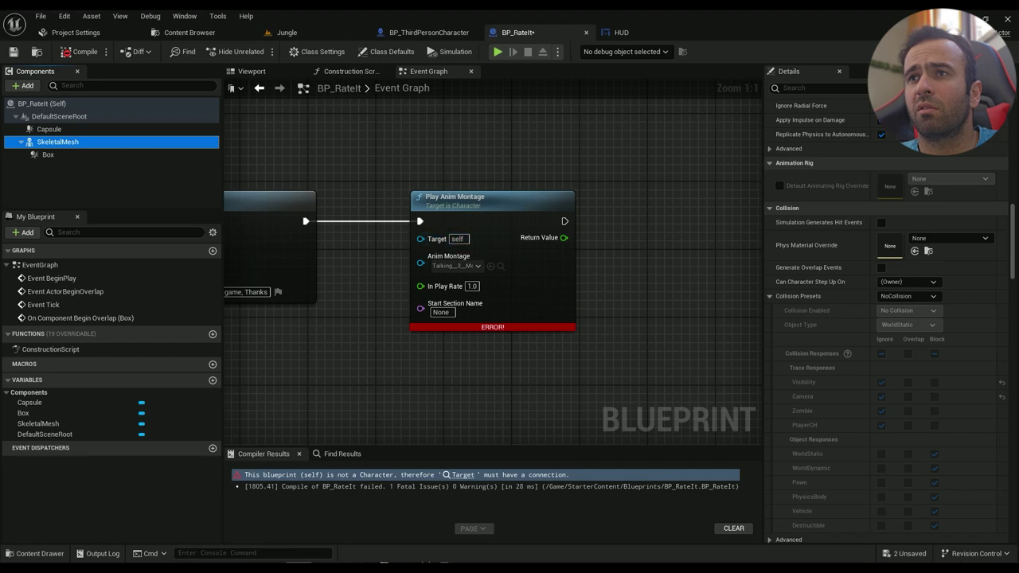
left_click(485, 374)
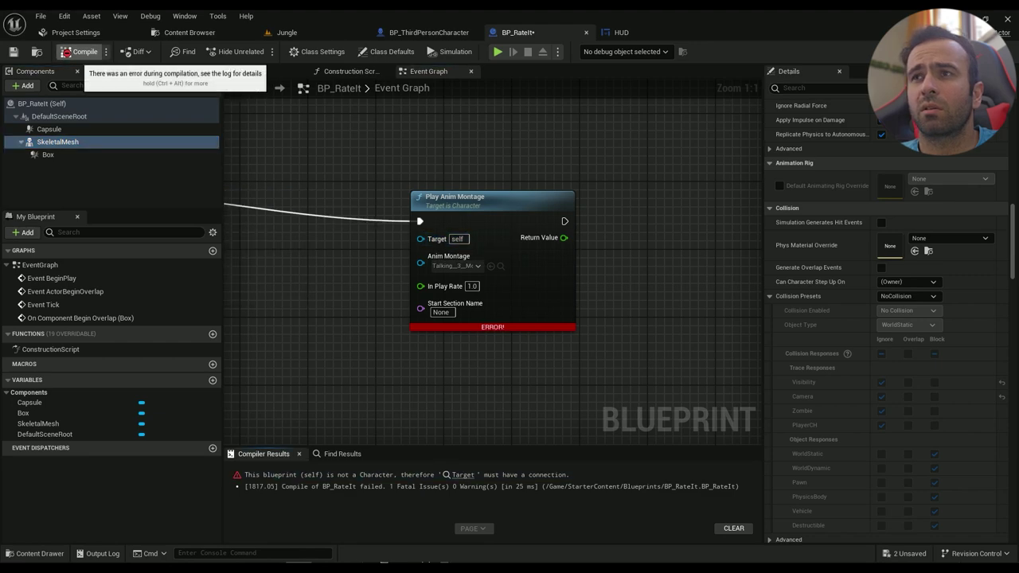
left_click(79, 51)
key("Delete")
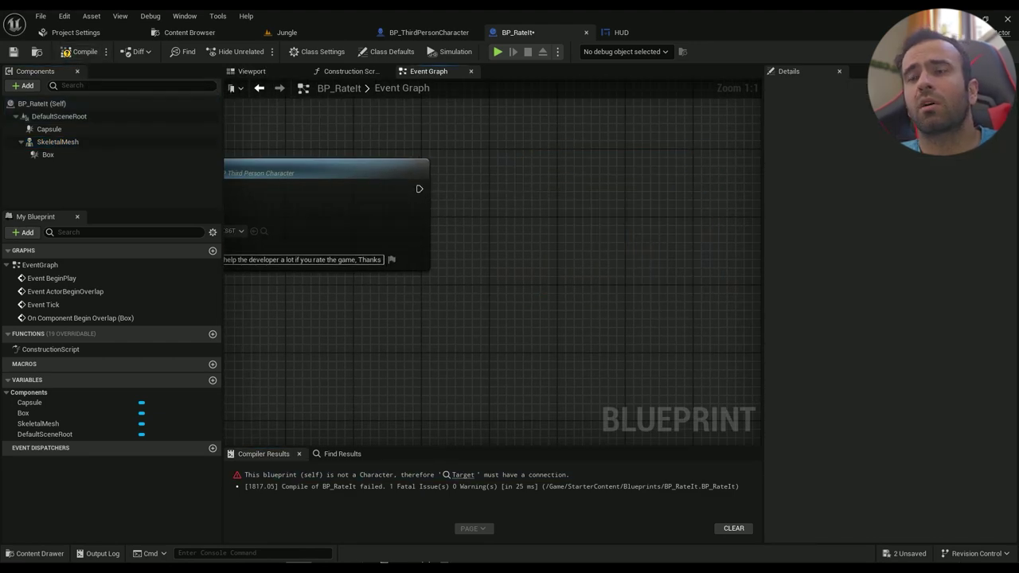
right_click(454, 213)
type("play montage")
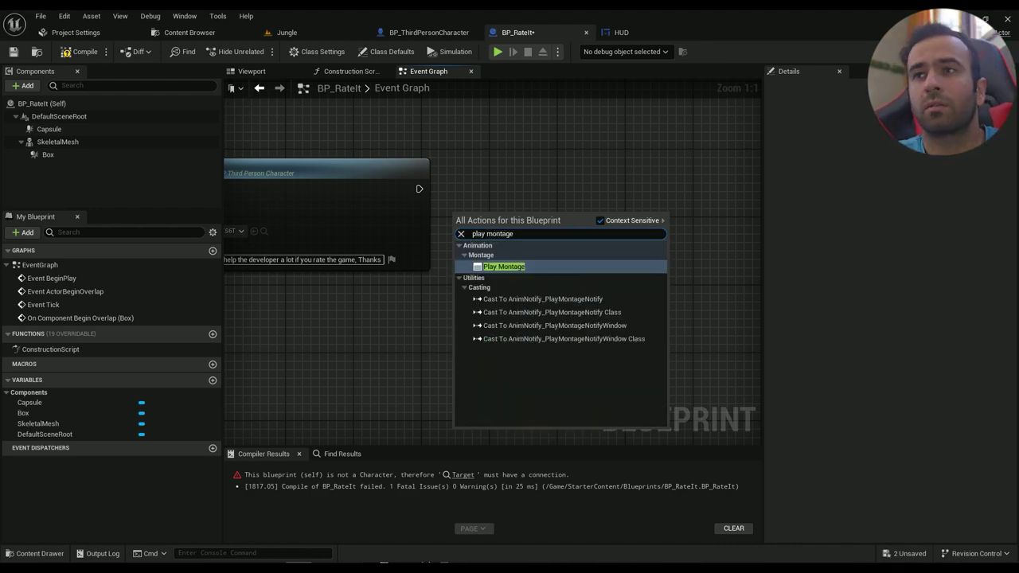
key("Return")
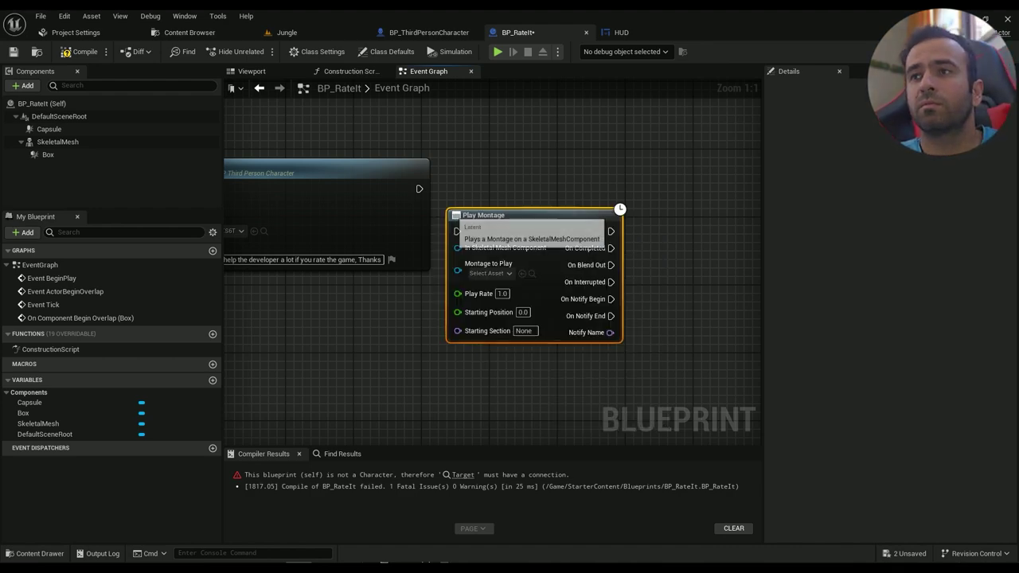
key("Delete")
right_click(548, 214)
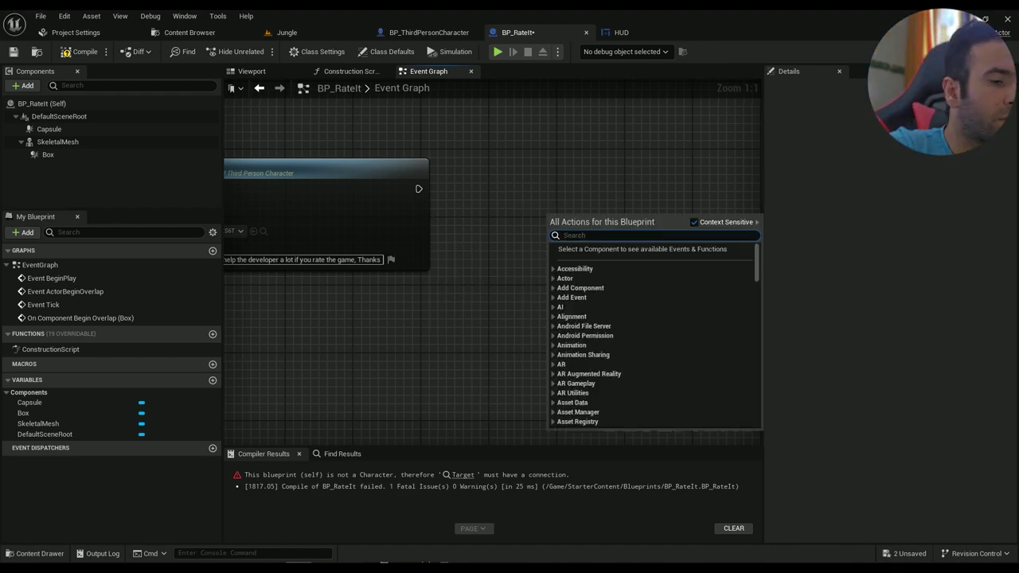
type("play anim montag")
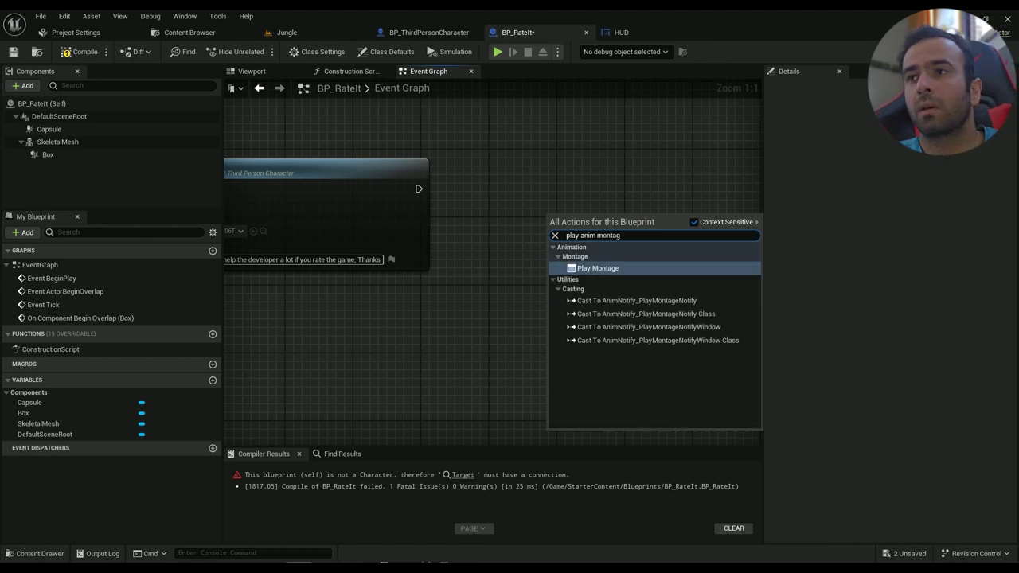
key("Return")
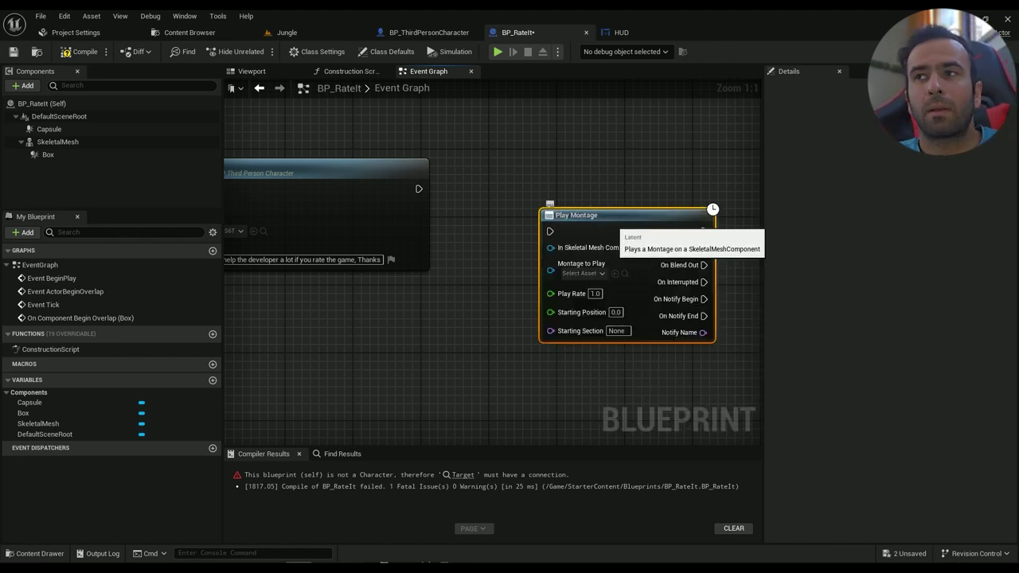
key("Delete")
Add a Play Montage node beside the Dialouge node in the BP_RateIt event graph
scroll(541, 227, "down", 3)
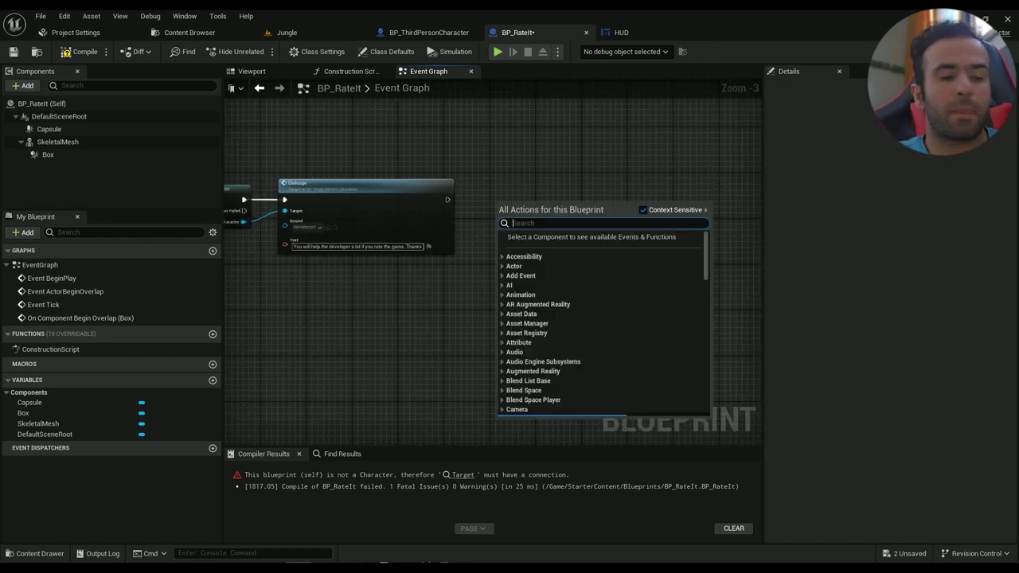
right_click(496, 201)
type("plat")
key("BackSpace")
type("y ani")
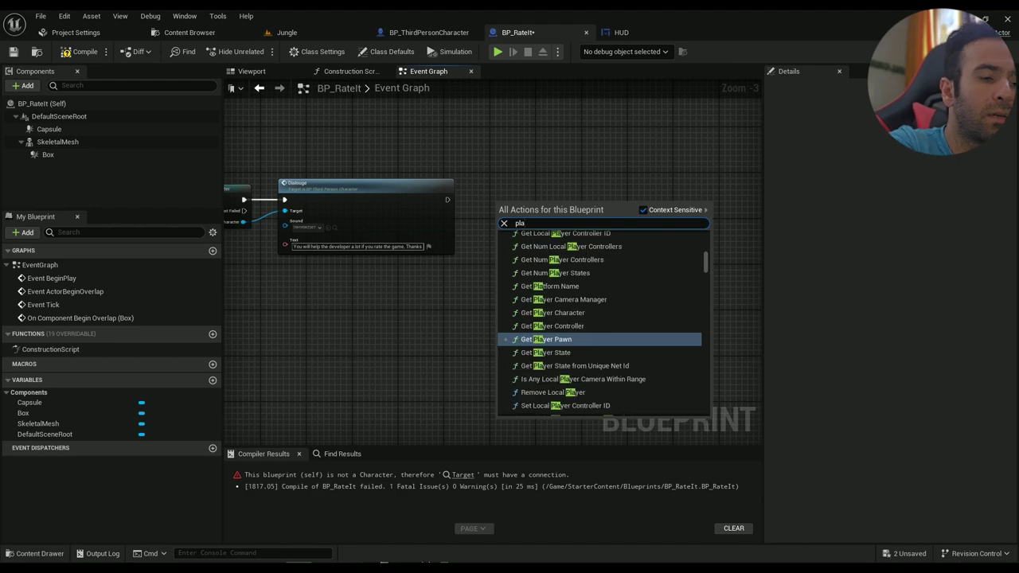
type("m")
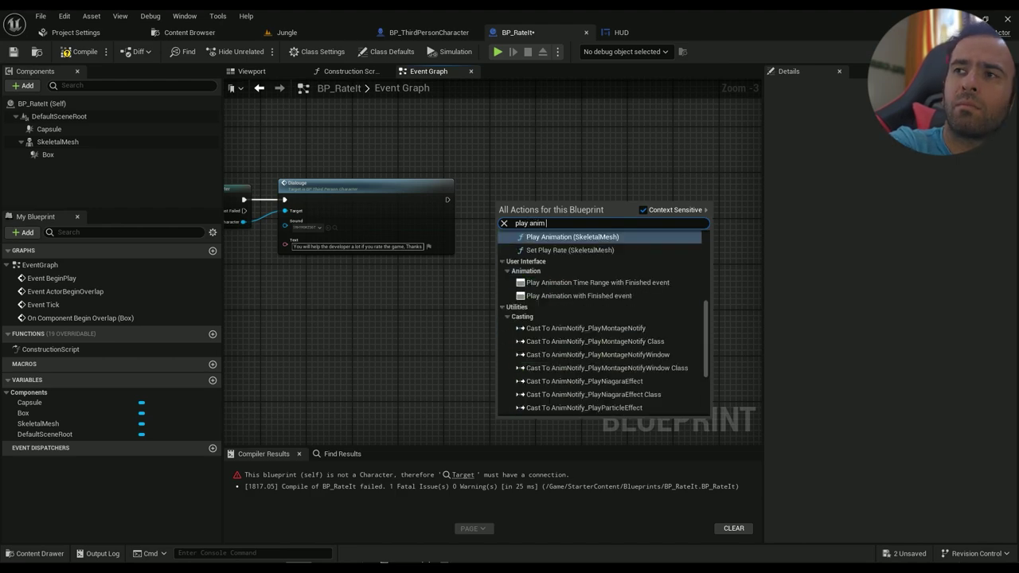
type(" mo")
key("BackSpace")
key("BackSpace")
key("BackSpace")
key("BackSpace")
key("BackSpace")
key("BackSpace")
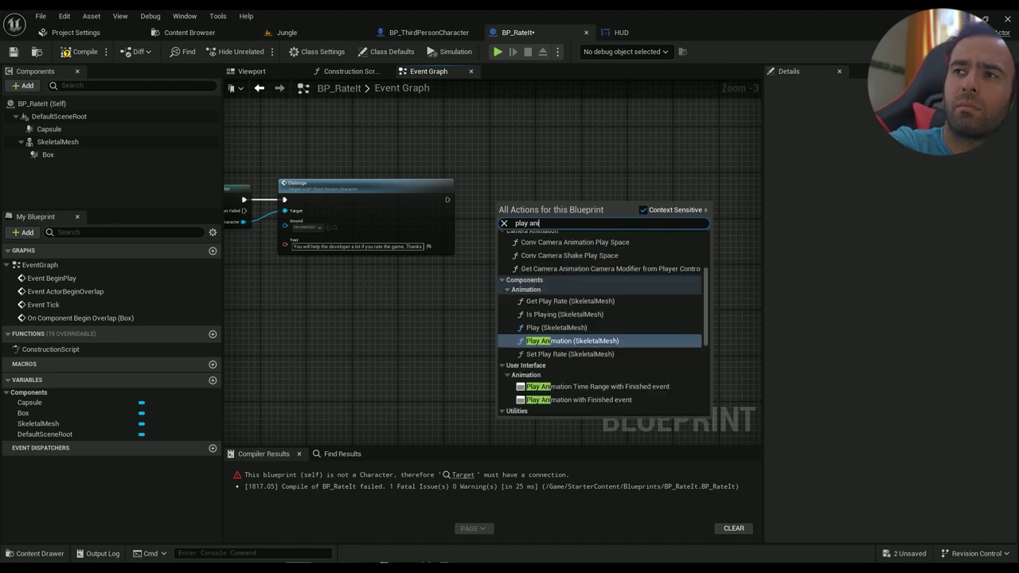
type("montage")
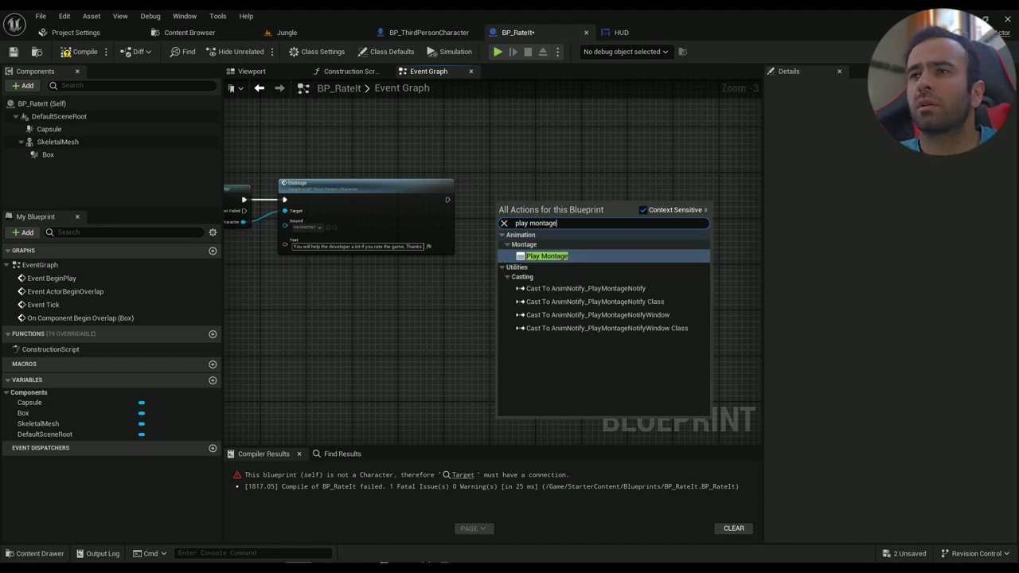
key("Return")
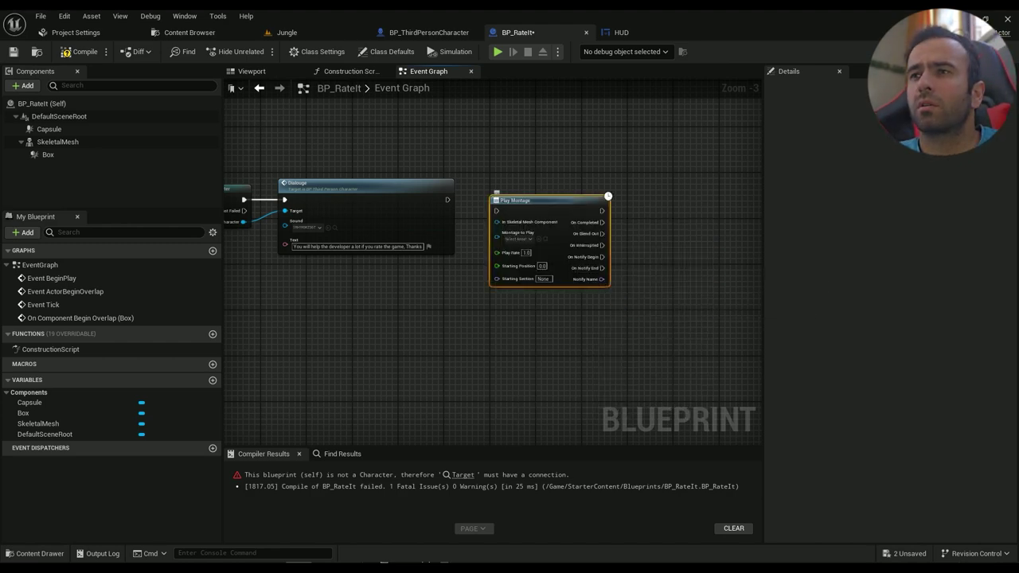
Wire the Skeletal Mesh and Dialouge's execution output into Play Montage, assign Talking__3__Montage as the montage, and compile BP_RateIt
scroll(522, 223, "up", 2)
left_click_drag(58, 141, 589, 189)
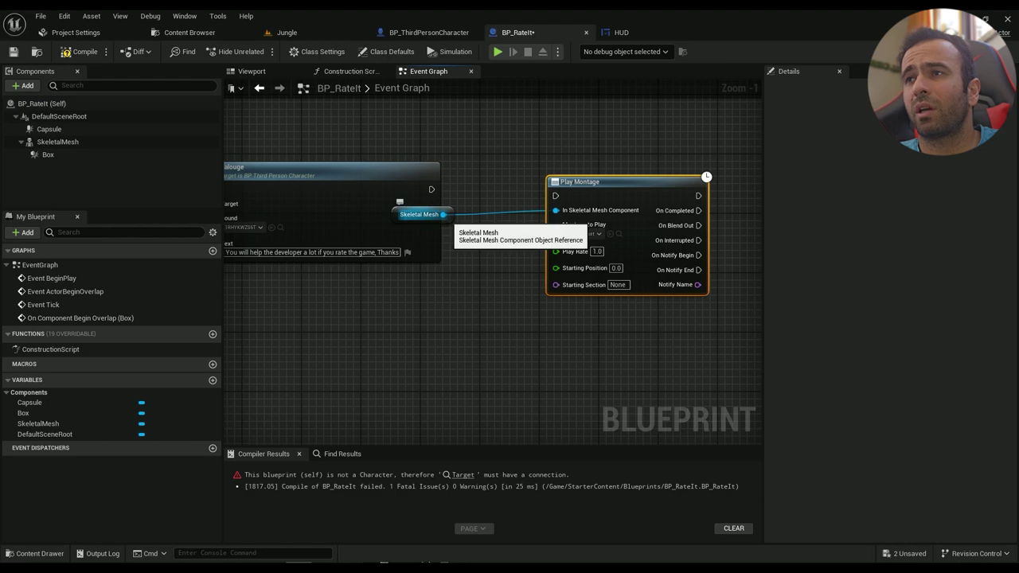
left_click_drag(419, 214, 480, 251)
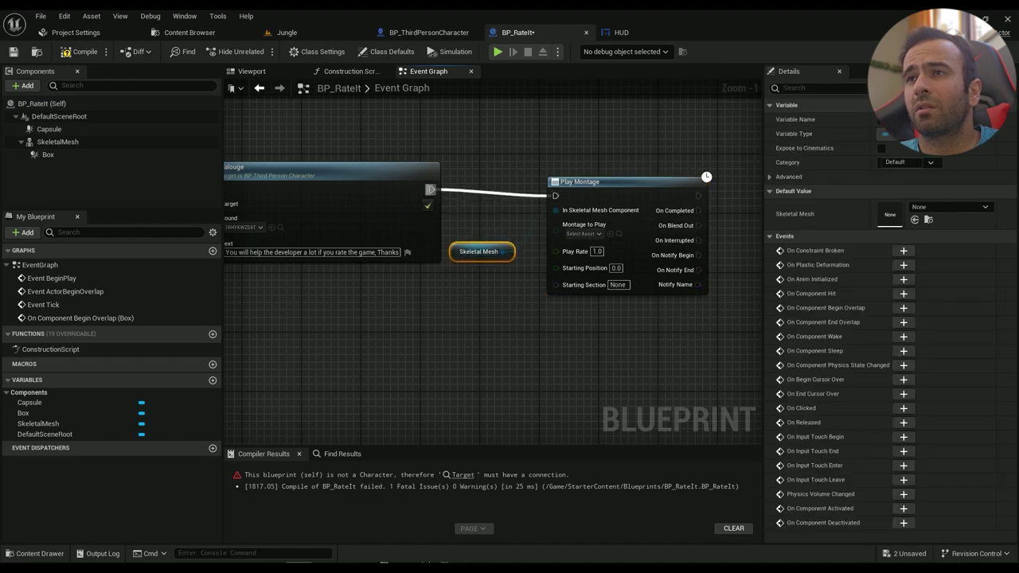
left_click_drag(561, 181, 546, 174)
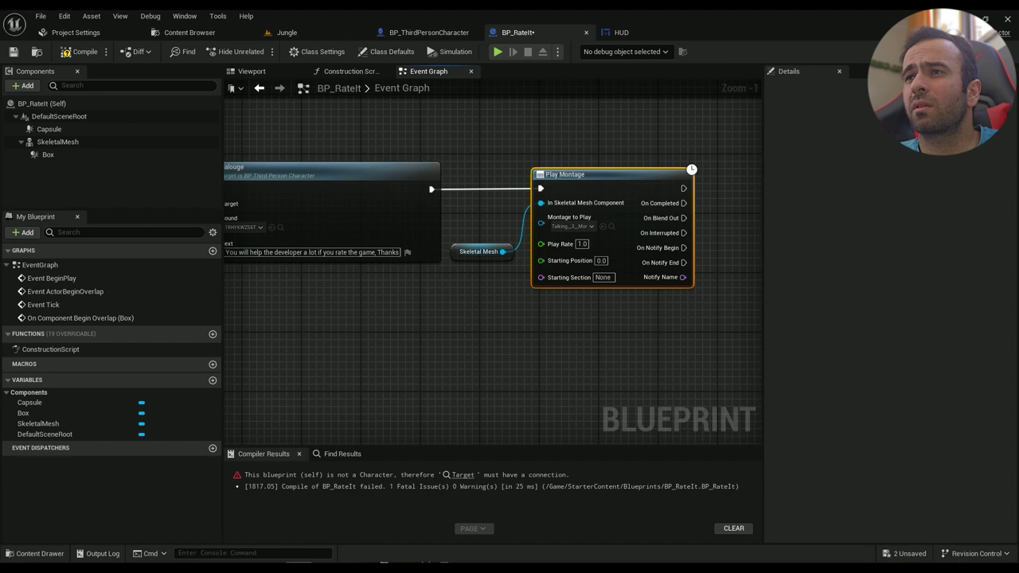
left_click(77, 52)
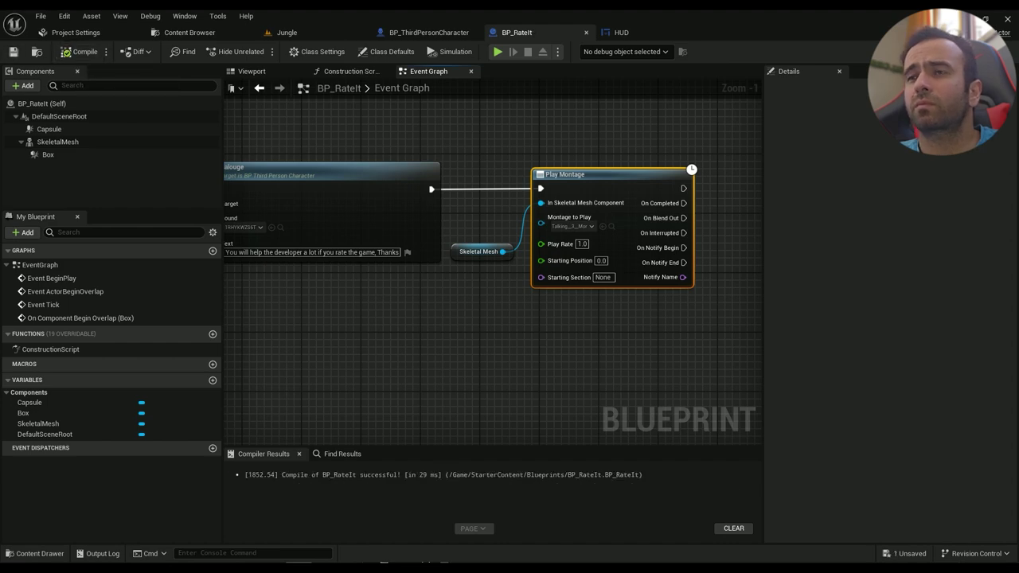
scroll(477, 316, "down", 3)
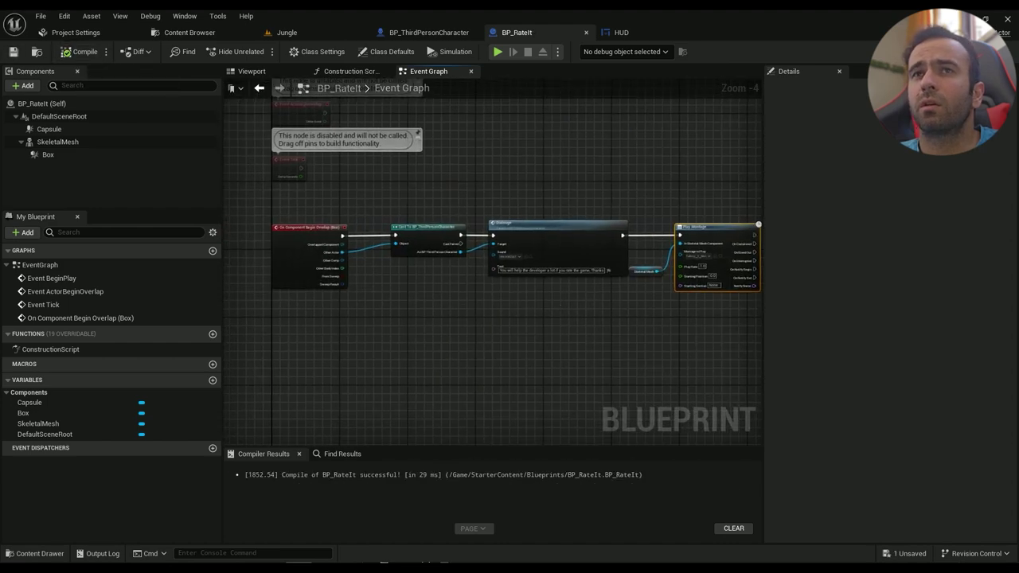
Save all assets and place BP_RateIt from the Blueprints folder into the fenced yard of the Jungle level
left_click(287, 32)
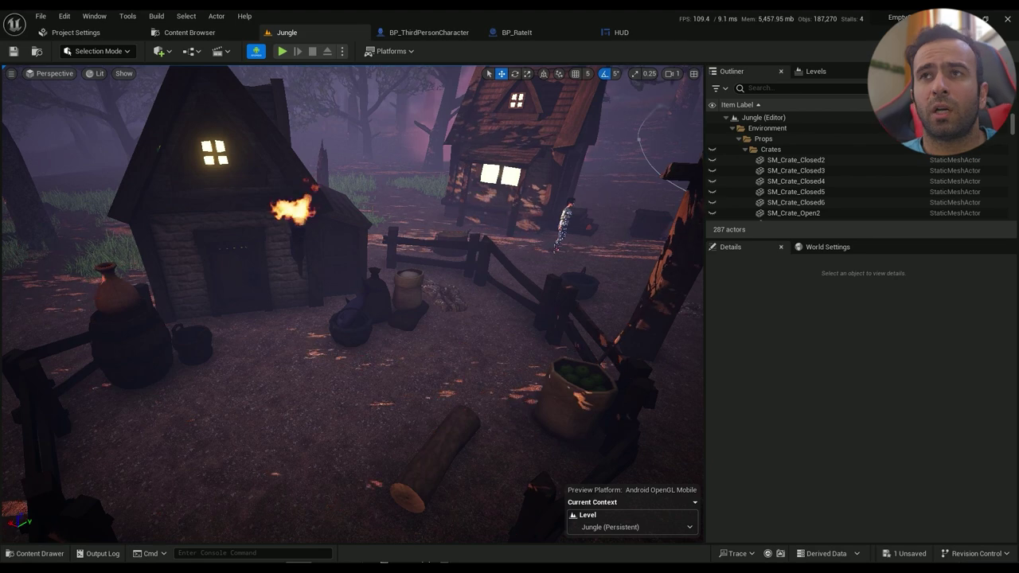
left_click(517, 32)
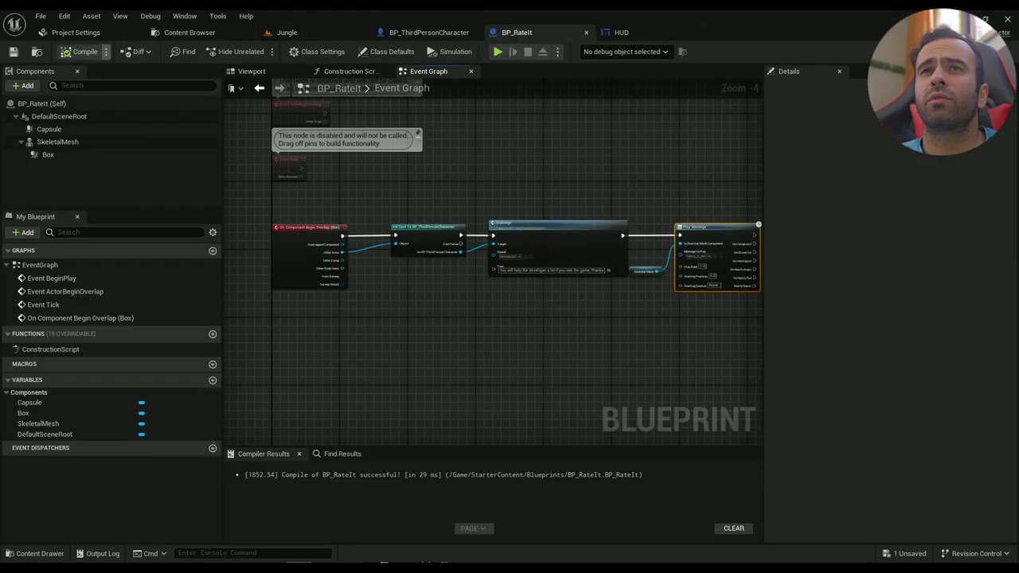
left_click(37, 51)
left_click(286, 33)
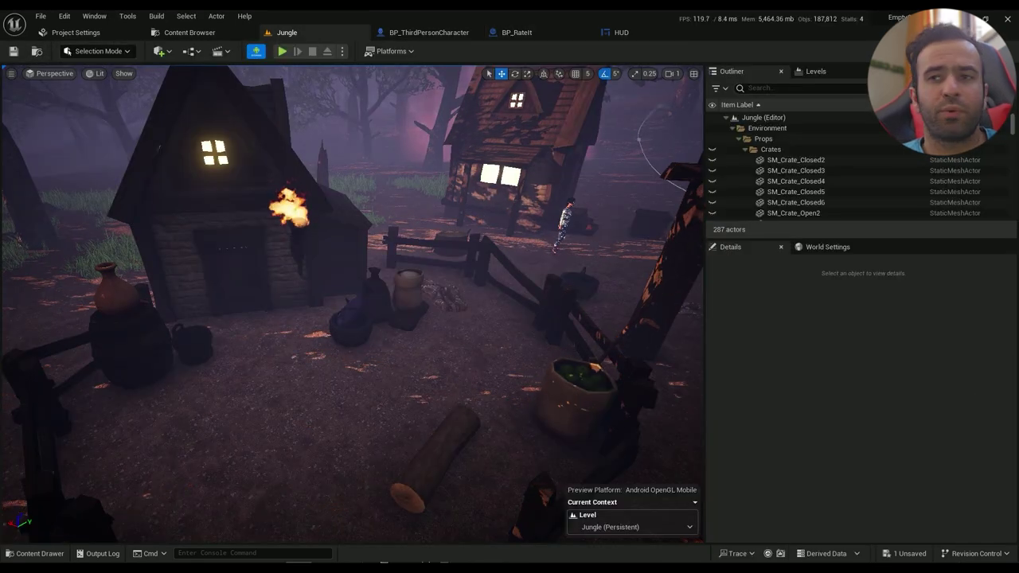
left_click(38, 553)
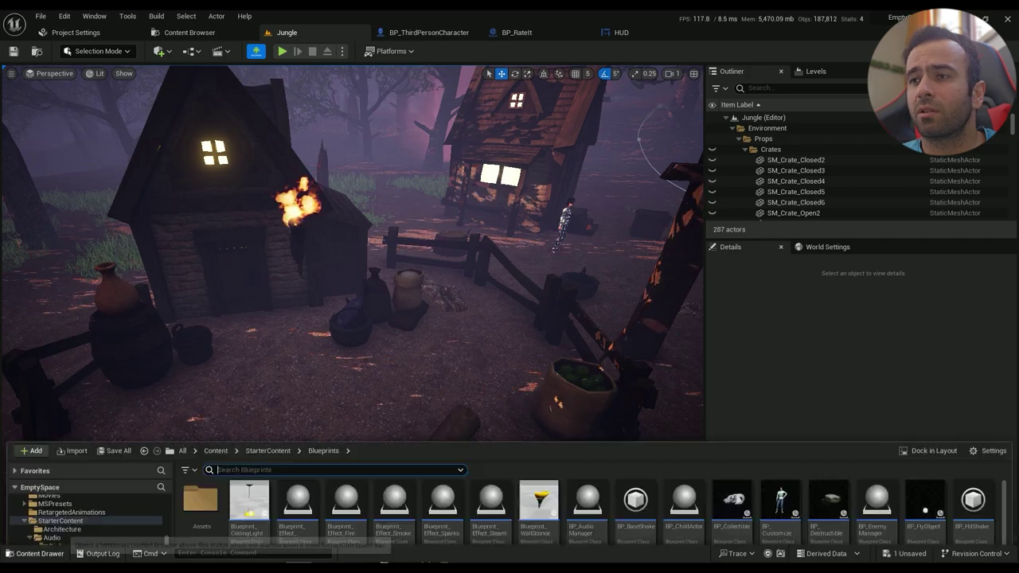
left_click_drag(640, 508, 298, 379)
right_click_drag(298, 379, 275, 352)
Reparent BP_RateIt's Box directly under DefaultSceneRoot, shrink it to about 14.58 by 17.16 in X and Y scale, and compile
left_click(517, 33)
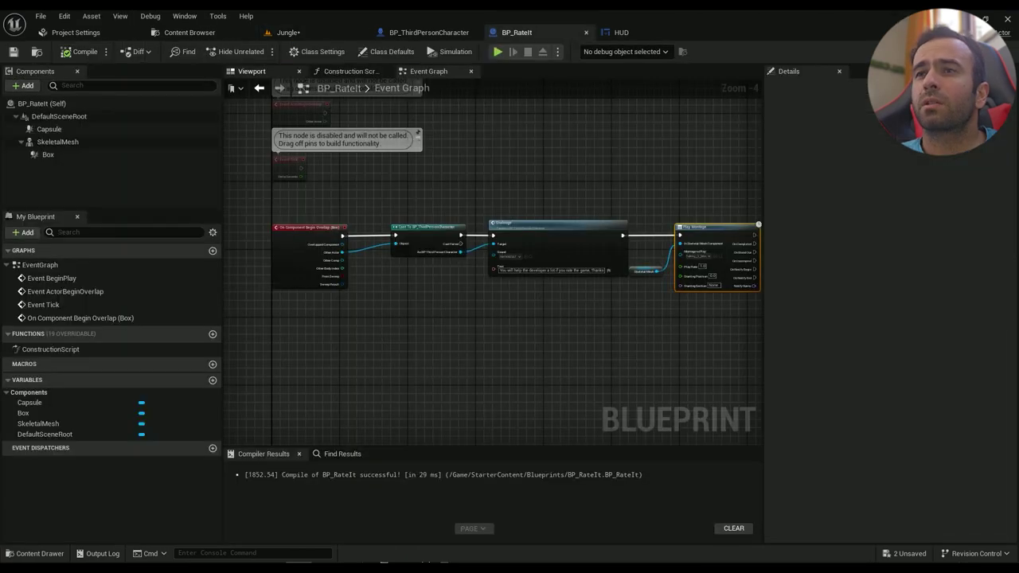
left_click(252, 72)
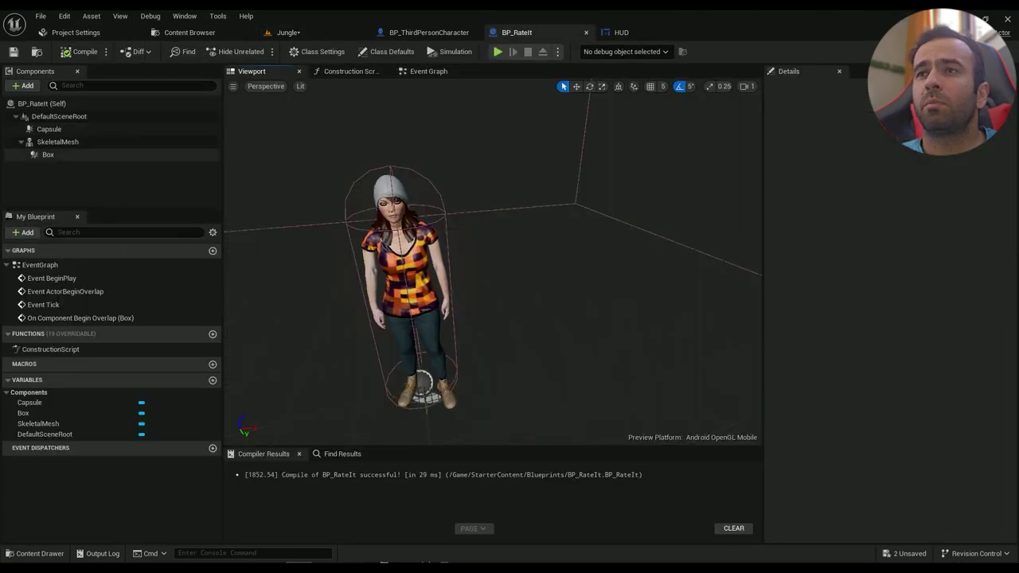
left_click(48, 154)
right_click_drag(483, 217, 471, 285)
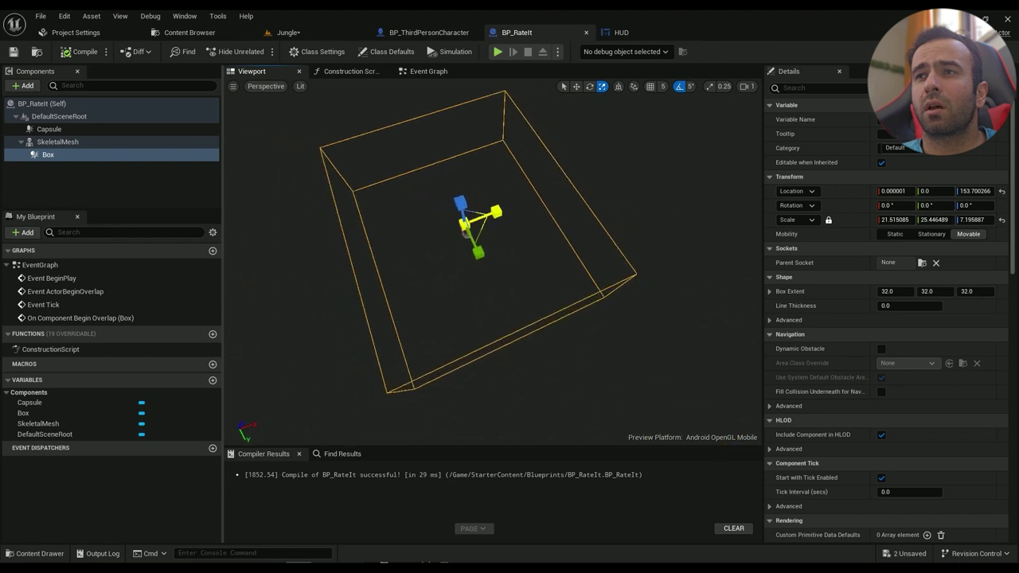
left_click_drag(48, 155, 59, 116)
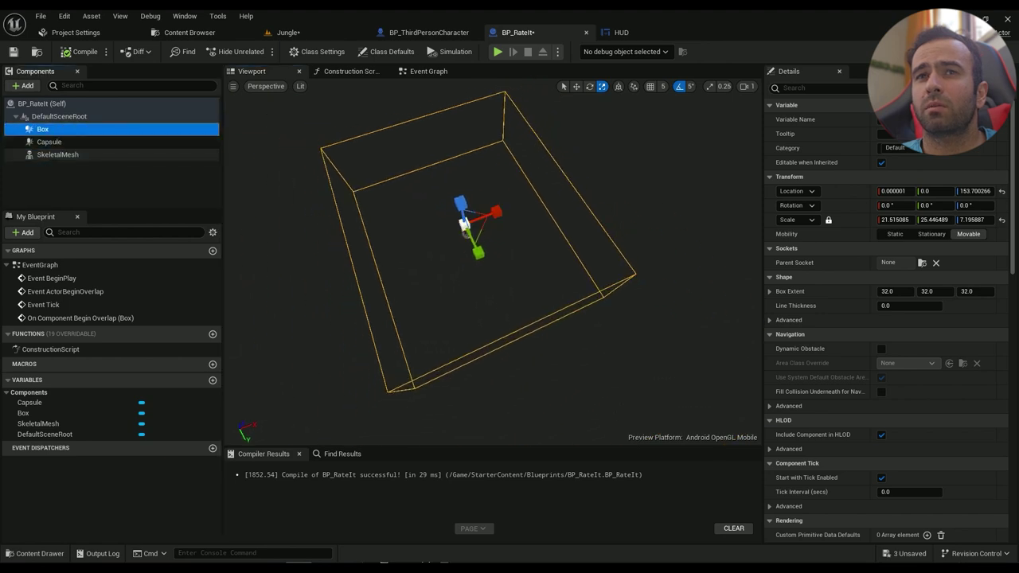
right_click_drag(487, 271, 461, 238)
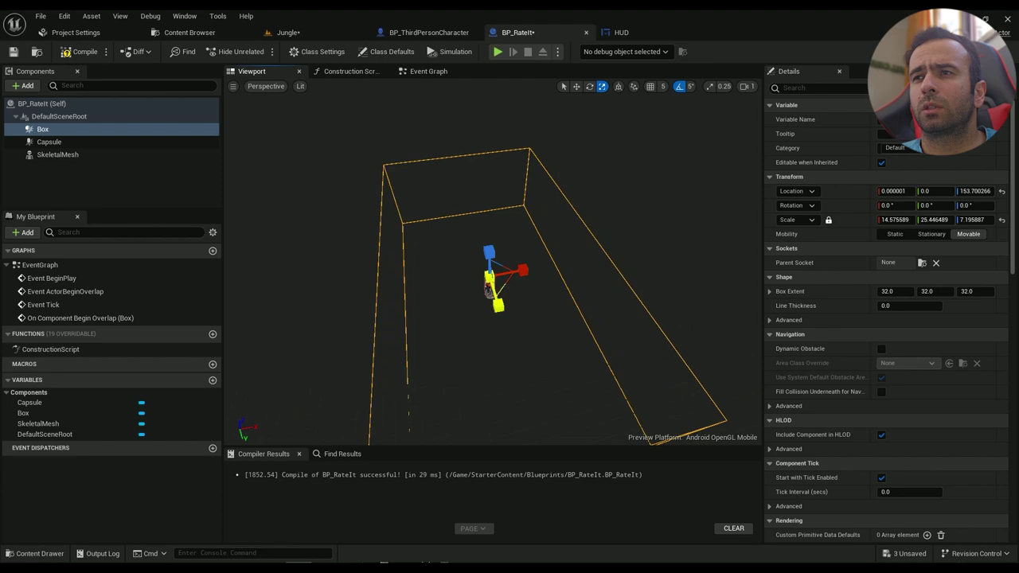
left_click(80, 51)
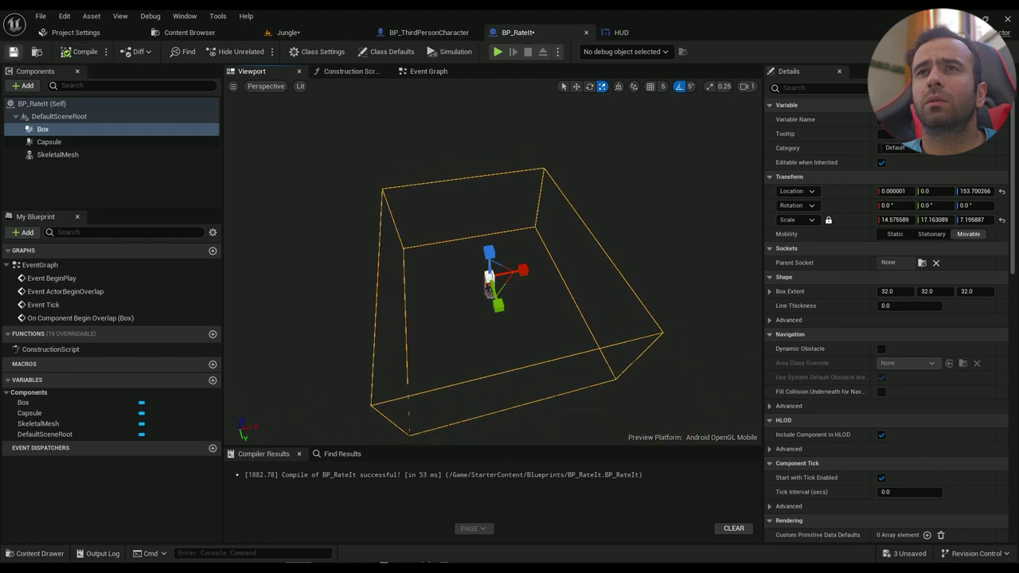
Rotate BP_RateIt in the Jungle level to about 85° around Z and position it at about X 239, Y -253
left_click(288, 32)
right_click_drag(350, 287, 339, 362)
key("w")
key("e")
left_click_drag(322, 325, 266, 323)
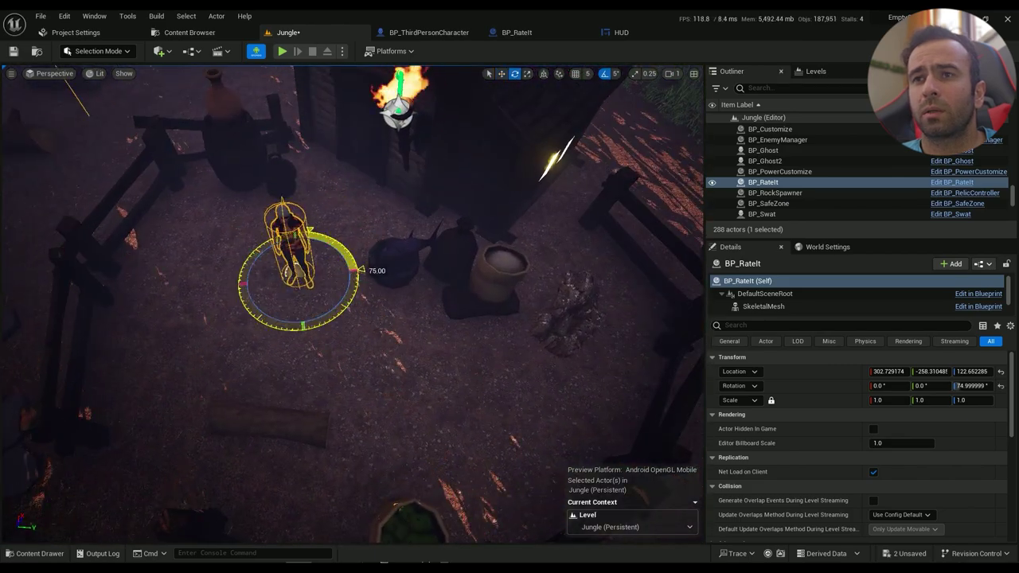
scroll(360, 280, "down", 6)
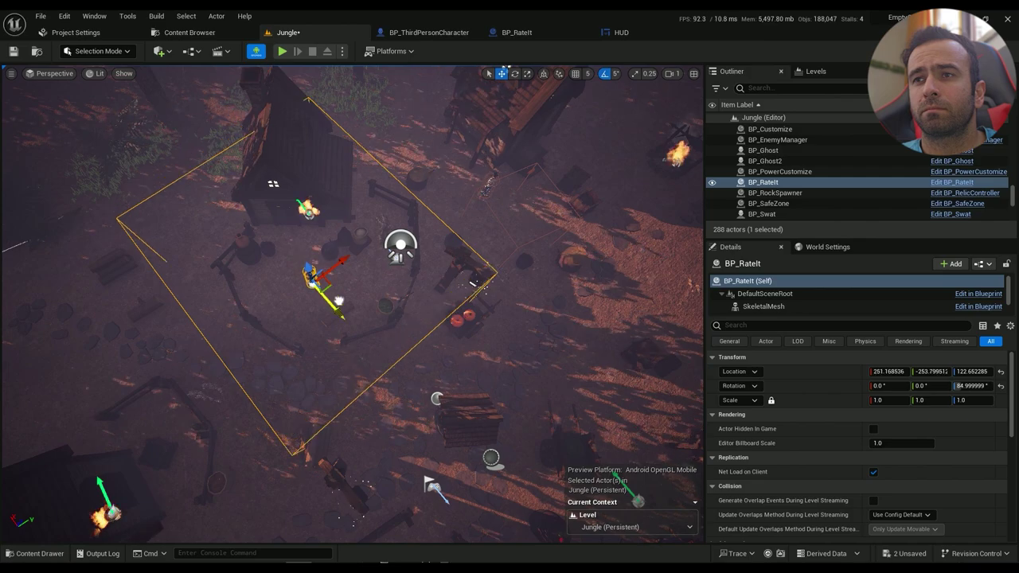
left_click_drag(338, 301, 341, 306)
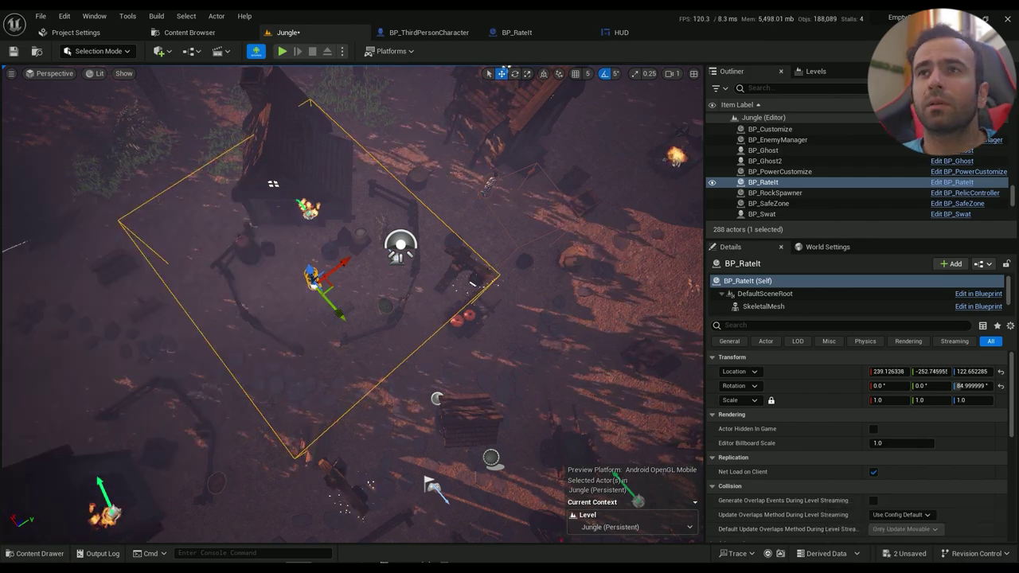
Playtest the Jungle level, walk up to the BP_RateIt woman to check her dialogue and montage, and stop the session
left_click(282, 51)
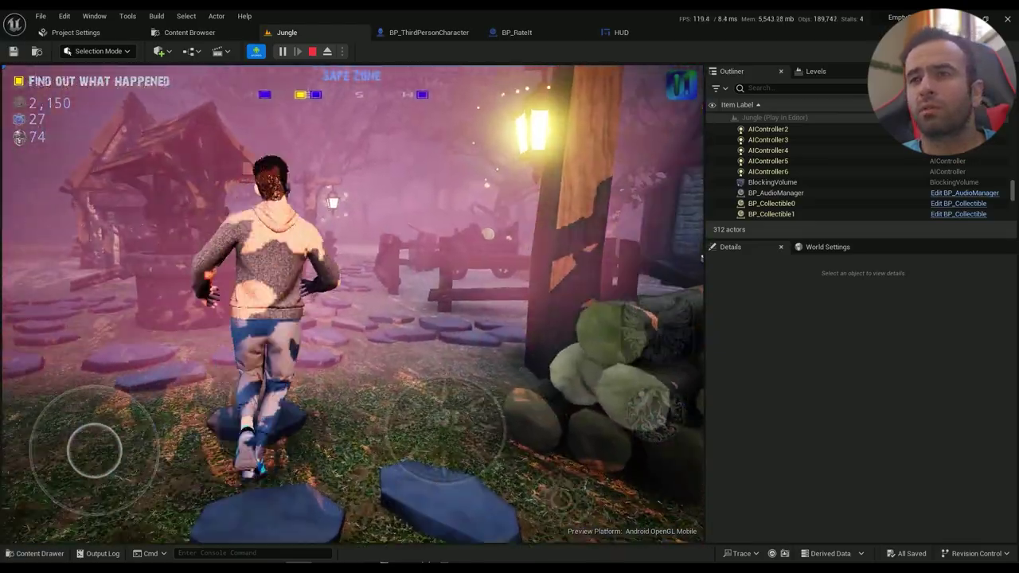
key("w")
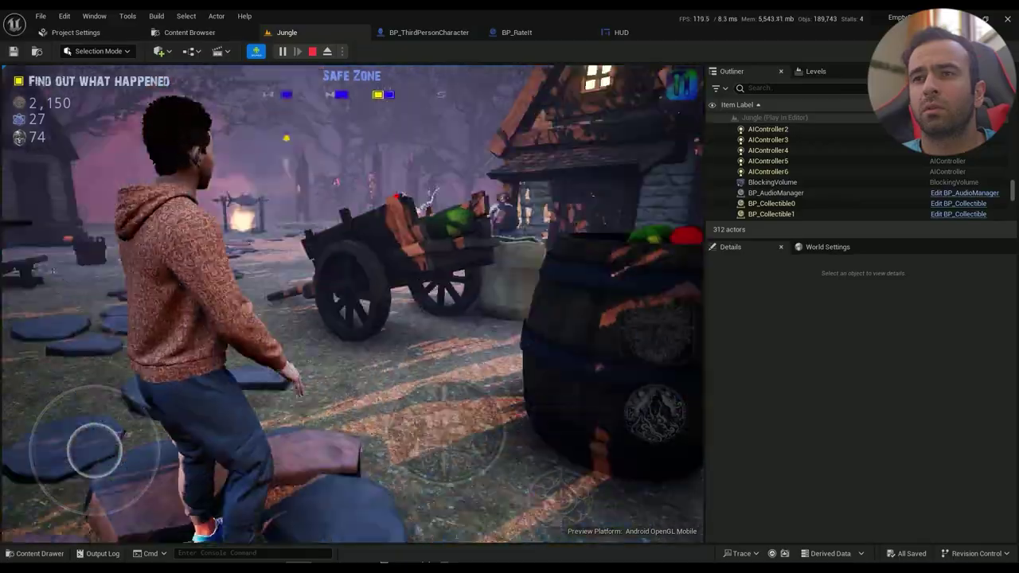
key("w")
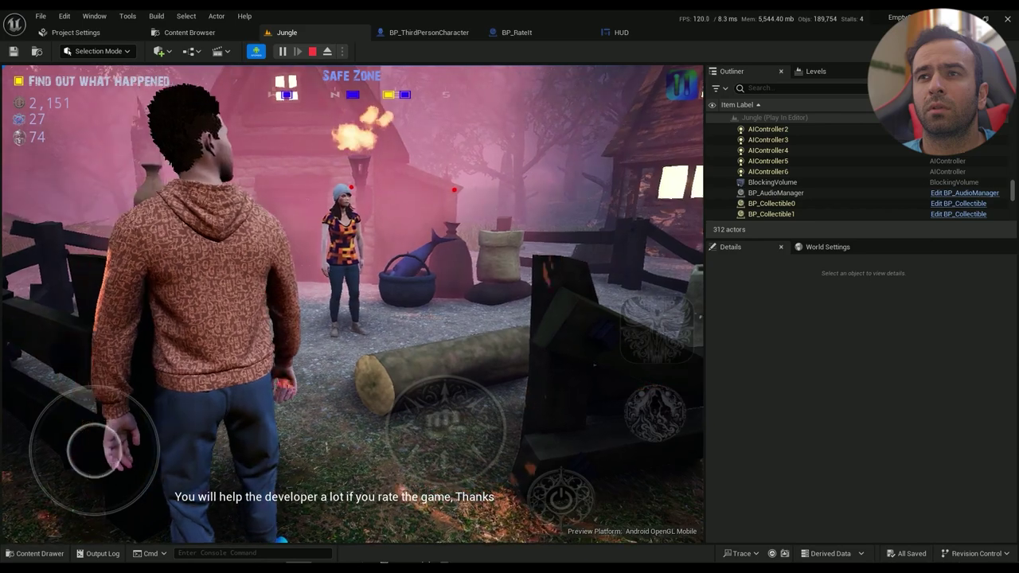
key("Escape")
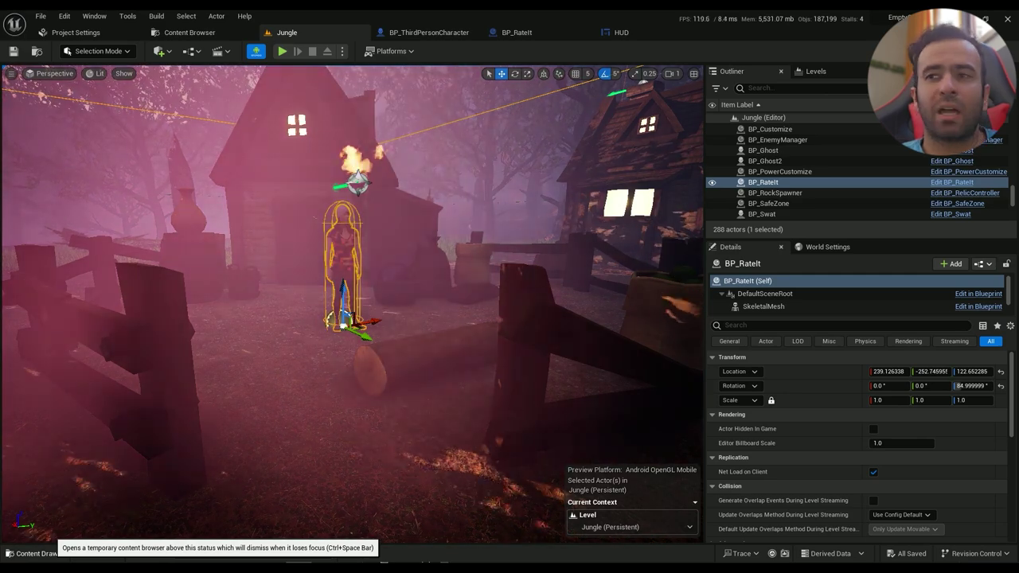
Disconnect Play Montage from the Dialouge node in BP_RateIt's event graph and move it with its Skeletal Mesh node lower down
left_click(35, 553)
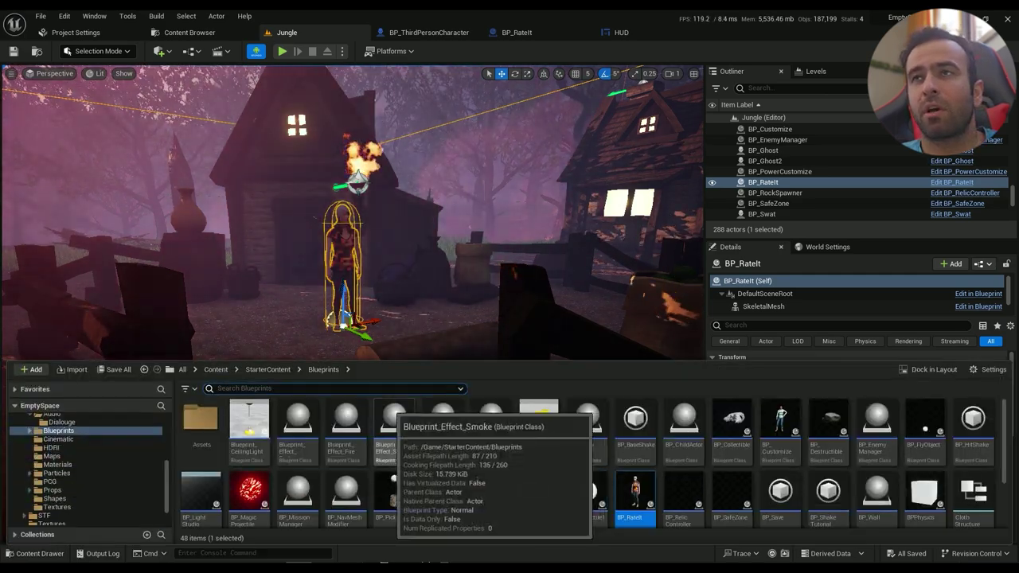
left_click(517, 32)
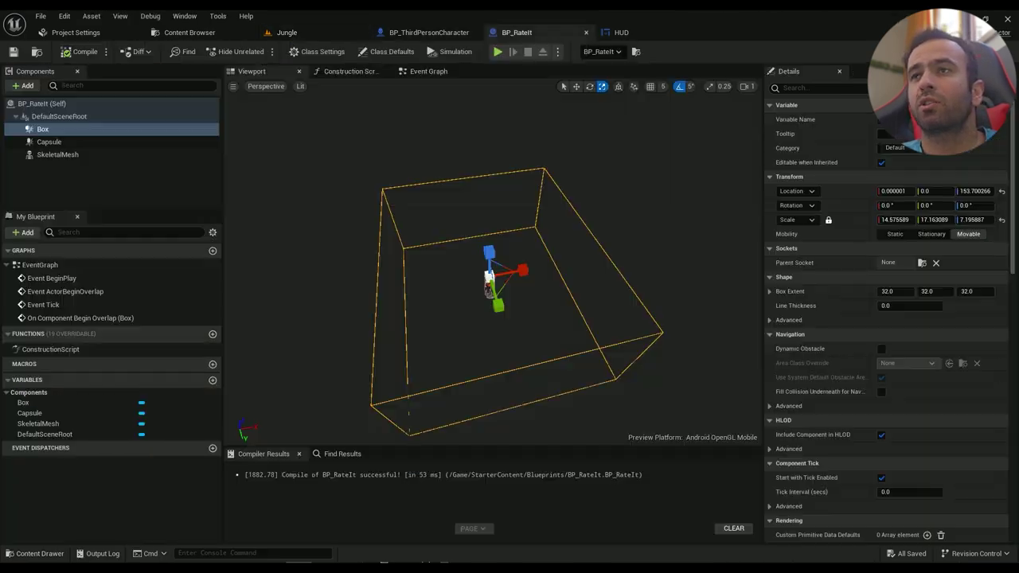
left_click(428, 70)
right_click_drag(636, 338, 286, 336)
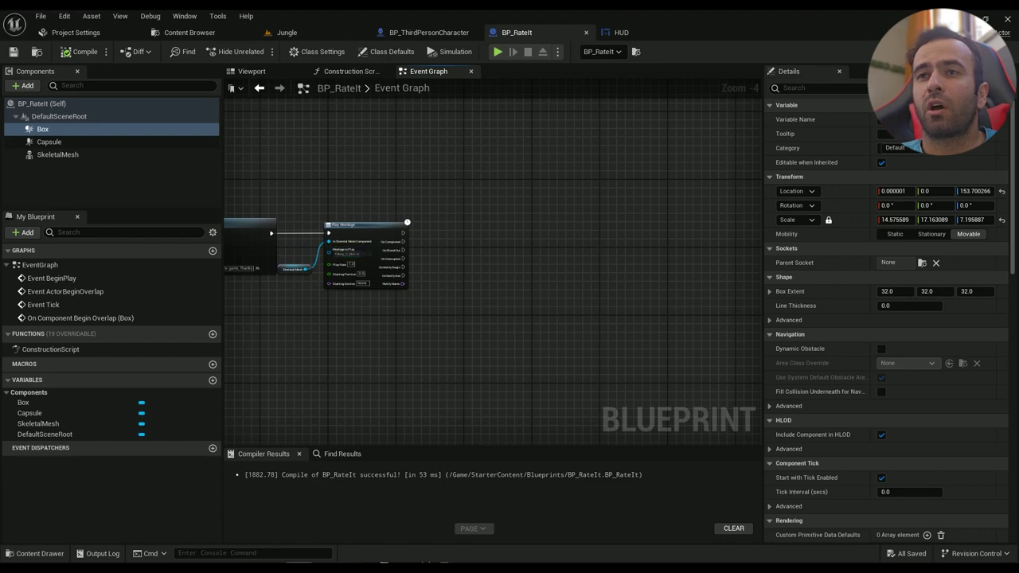
key("ctrl+a")
left_click(320, 202)
right_click_drag(319, 202, 516, 172)
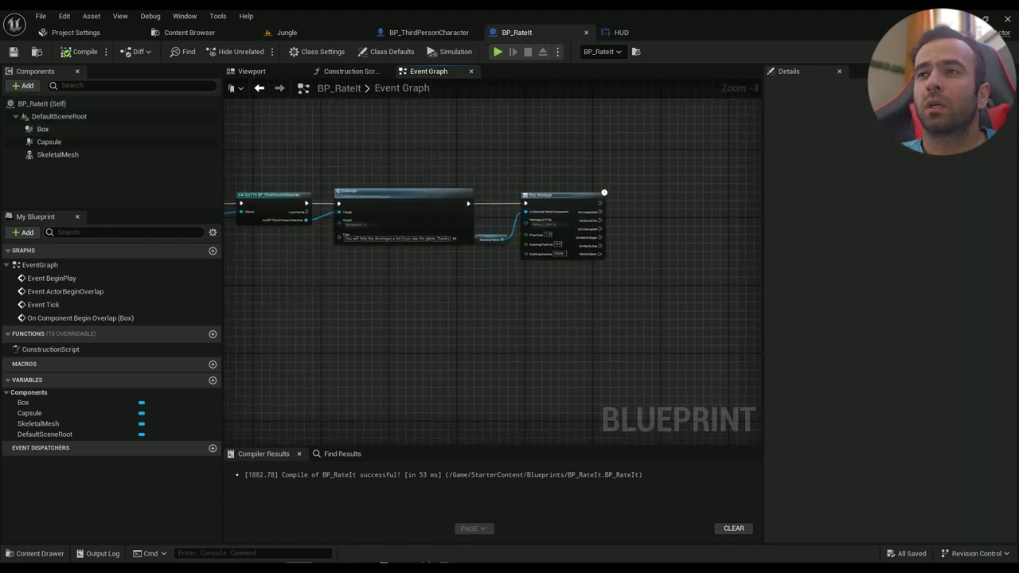
left_click_drag(609, 169, 497, 244)
left_click(526, 203, "alt")
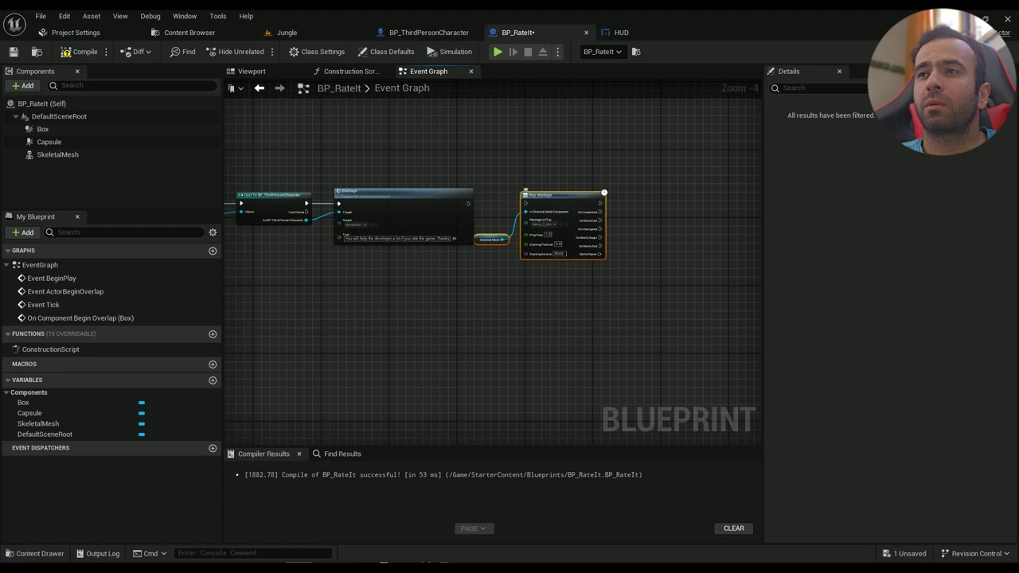
left_click_drag(545, 196, 512, 315)
Insert a Sequence node between the third-person character cast and Dialouge, and wire its Then 1 output to Play Montage
right_click_drag(485, 298, 584, 314)
left_click_drag(494, 208, 633, 208)
left_click_drag(405, 219, 438, 223)
type("seq")
key("Return")
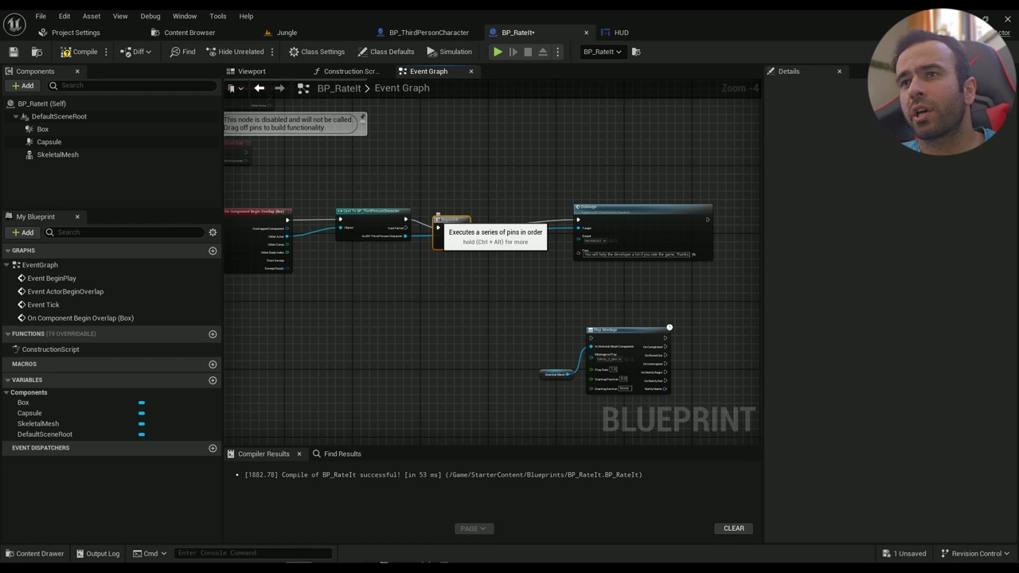
scroll(454, 227, "up", 2)
left_click_drag(361, 180, 549, 345)
Insert a MultiGate node between the Sequence's Then 0 output and Dialouge, aligned with its neighbouring nodes
left_click_drag(360, 167, 411, 171)
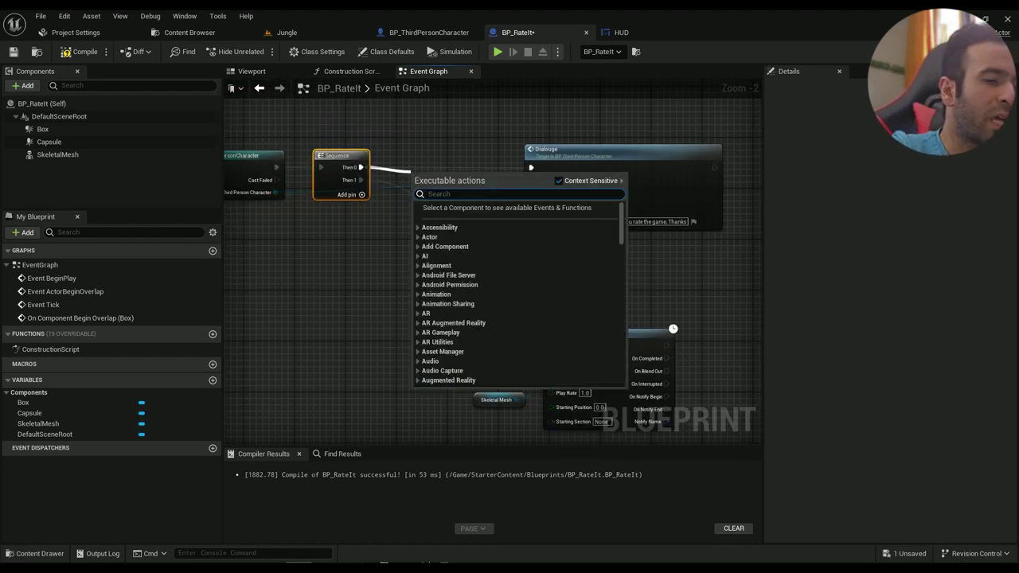
type("multi")
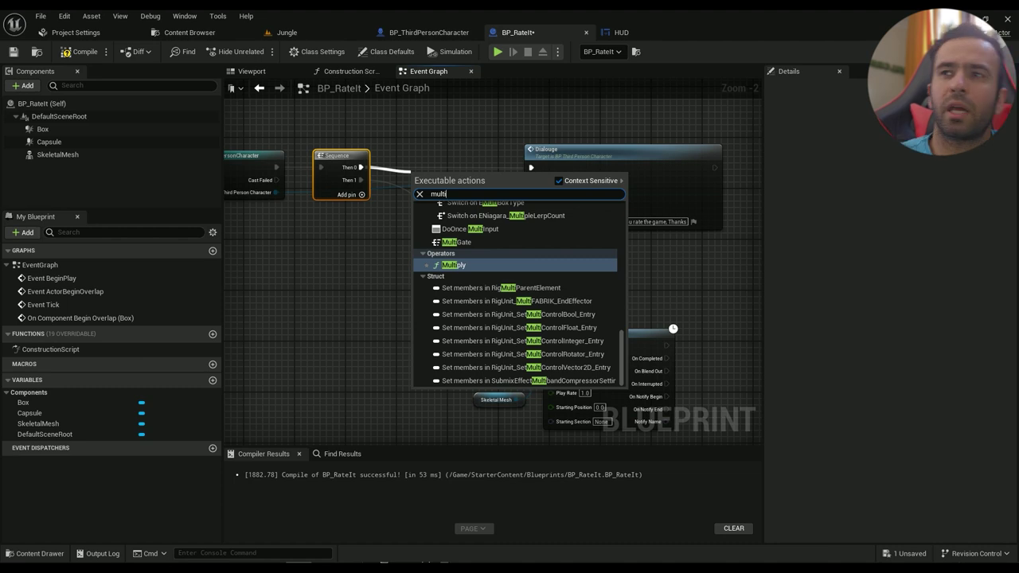
left_click(457, 242)
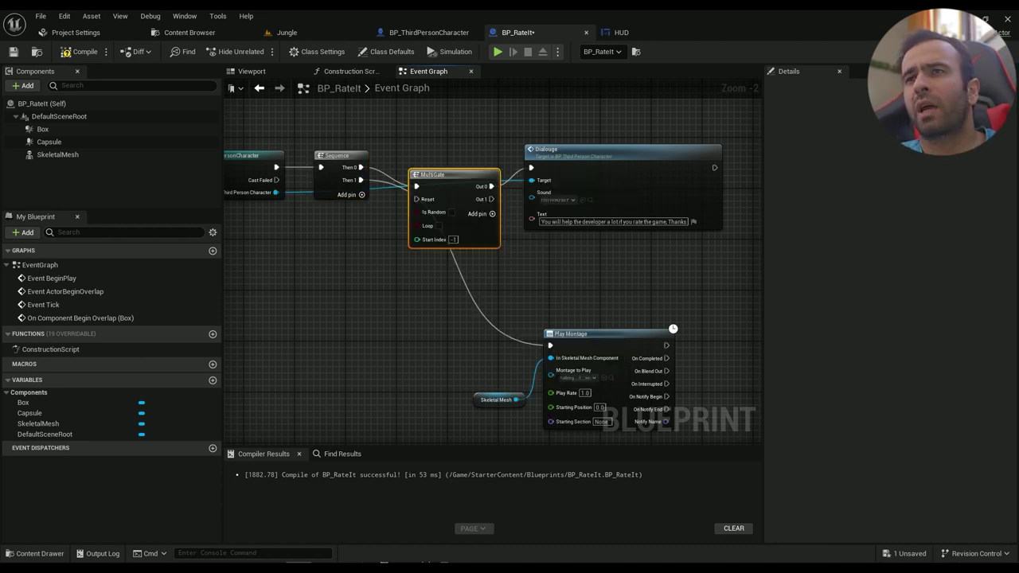
left_click_drag(451, 176, 450, 155)
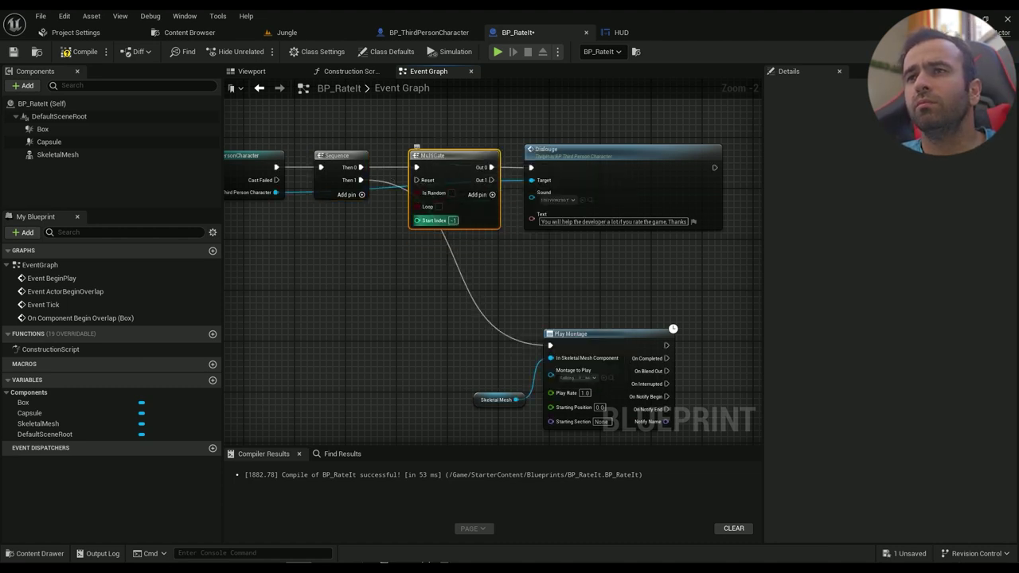
Enable Is Random on the MultiGate node and add the Out 2 and Out 3 output pins
left_click(451, 193)
right_click_drag(556, 243, 432, 308)
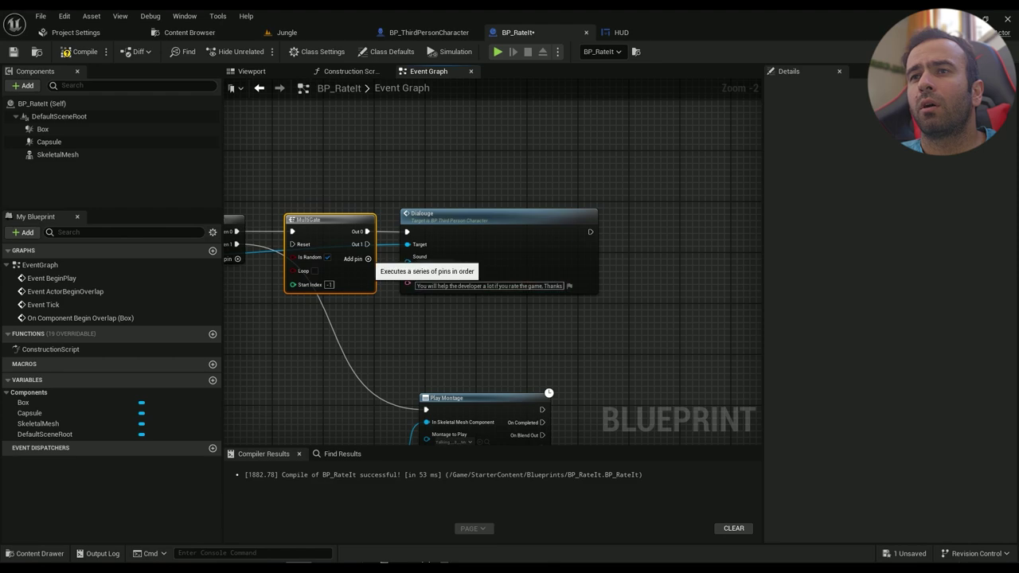
left_click(367, 259)
left_click(368, 272)
Move the Dialouge node well above the MultiGate and duplicate it just below the original
left_click_drag(489, 218, 588, 52)
right_click_drag(551, 218, 483, 340)
scroll(478, 319, "down", 1)
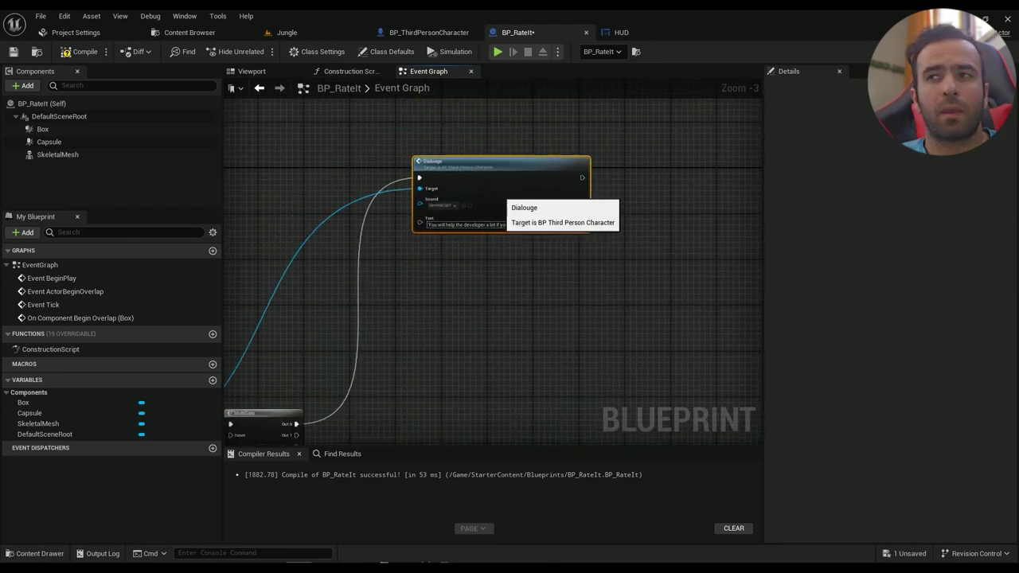
right_click_drag(465, 282, 458, 252)
key("ctrl+d")
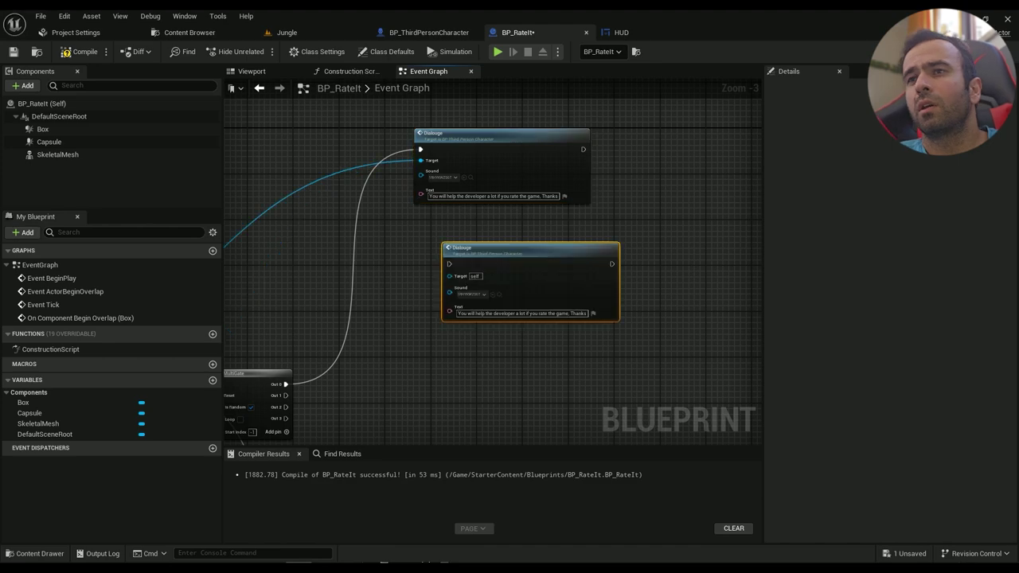
Connect the duplicated Dialouge node's execution input to MultiGate Out 1 and its Target to the As BP Third Person Character output
left_click_drag(475, 251, 285, 396)
right_click_drag(362, 291, 589, 224)
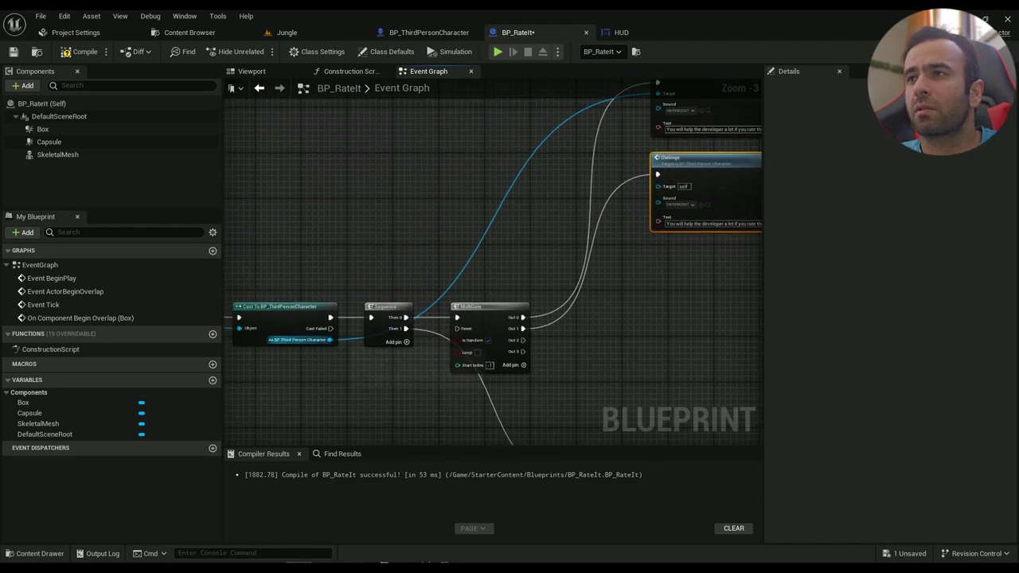
left_click_drag(330, 340, 658, 187)
right_click_drag(621, 219, 572, 254)
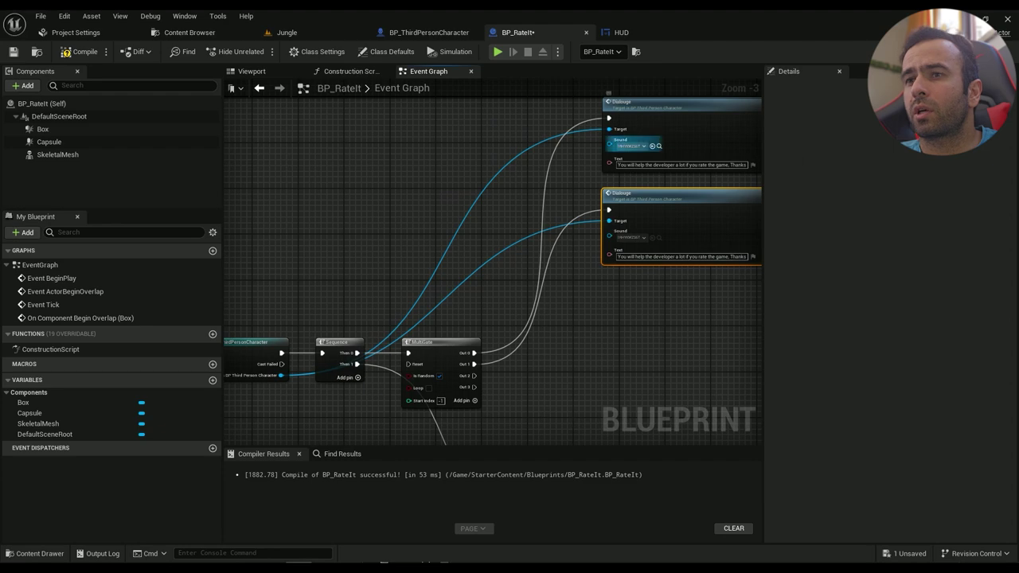
Set the second Dialouge node's Sound to the 9WAEZ5L0PR sound wave from the Dialouge audio folder
left_click(659, 147)
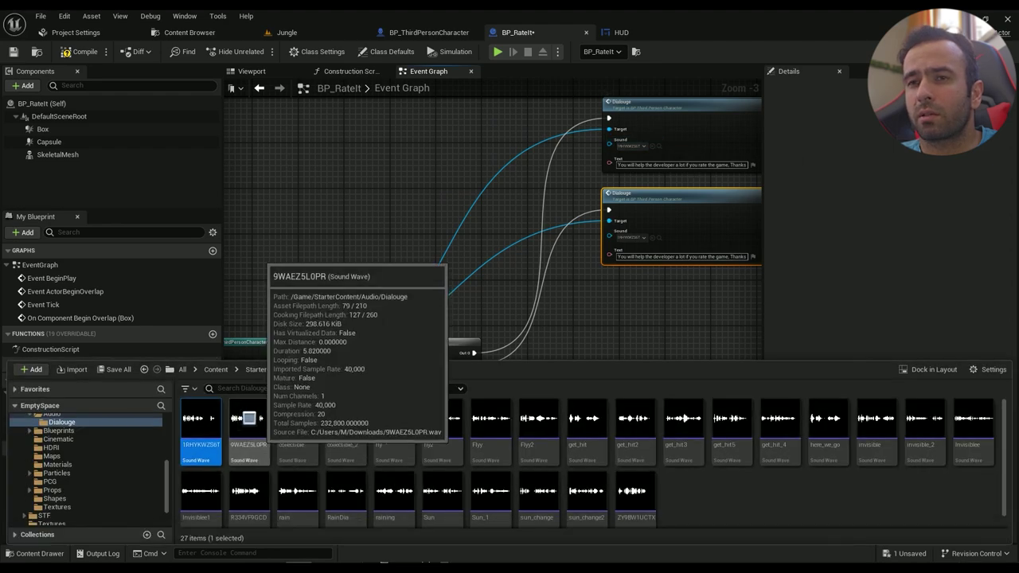
left_click(248, 454)
right_click_drag(513, 325, 389, 292)
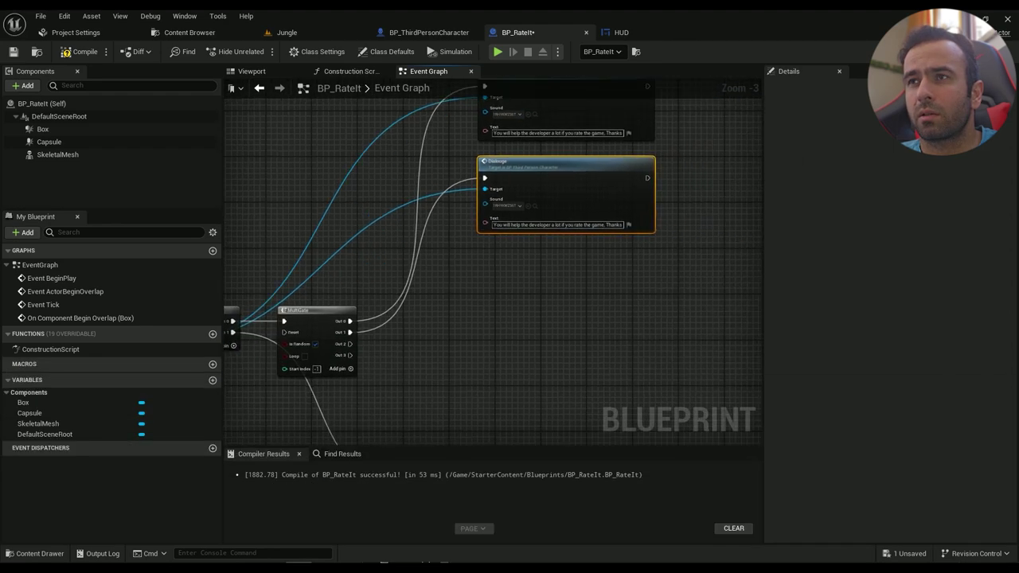
Set the second Dialouge node's Text to "You can help me develope the game even further by rating the game, Thank you"
scroll(528, 224, "up", 2)
double_click(545, 226)
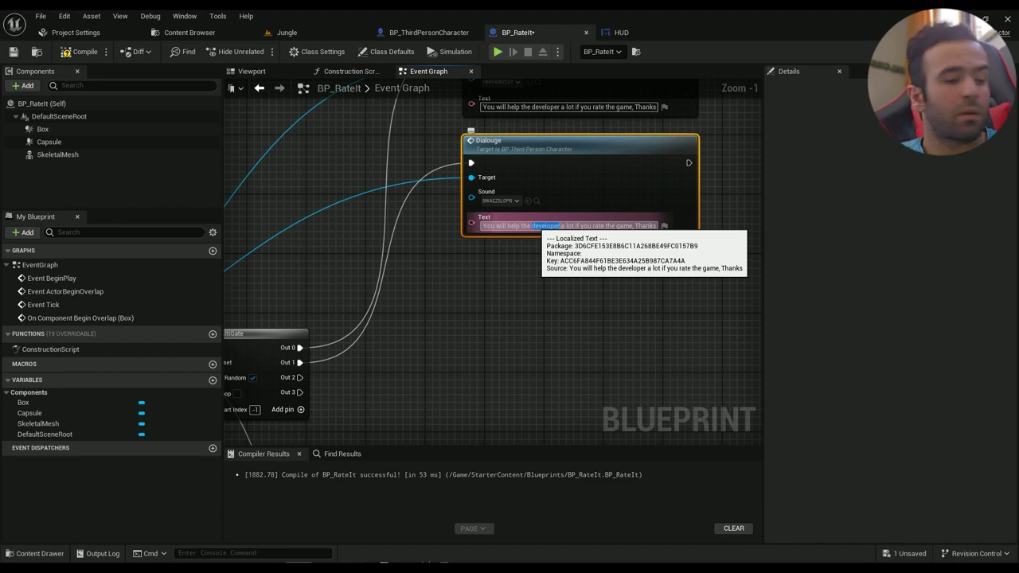
key("ctrl+a")
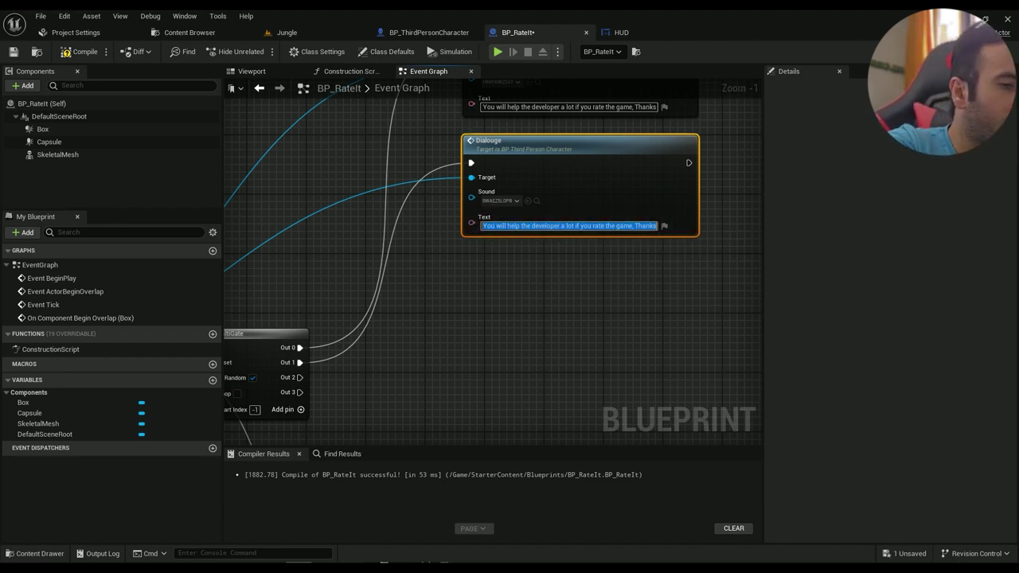
type("You can help ")
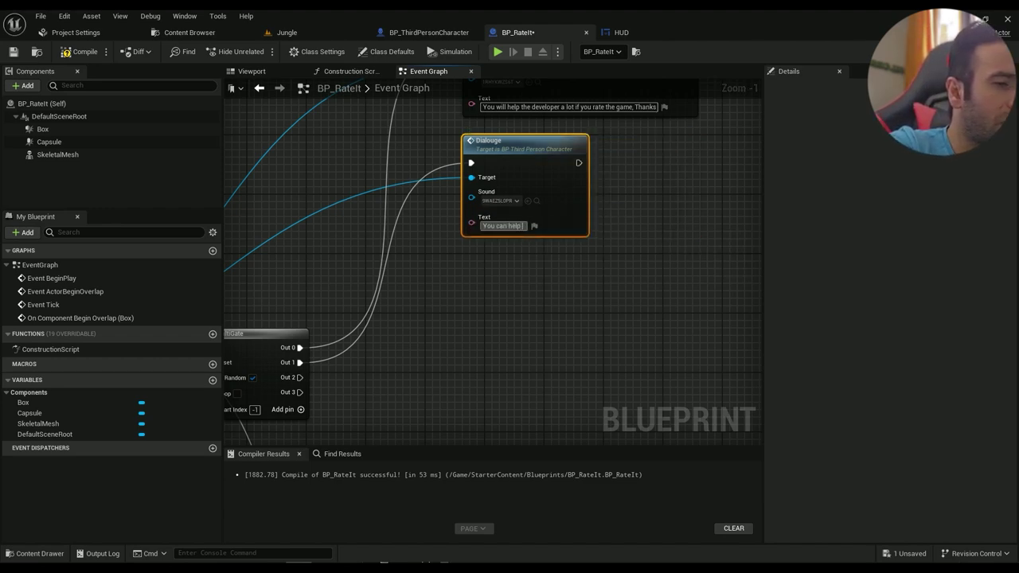
type("me develope")
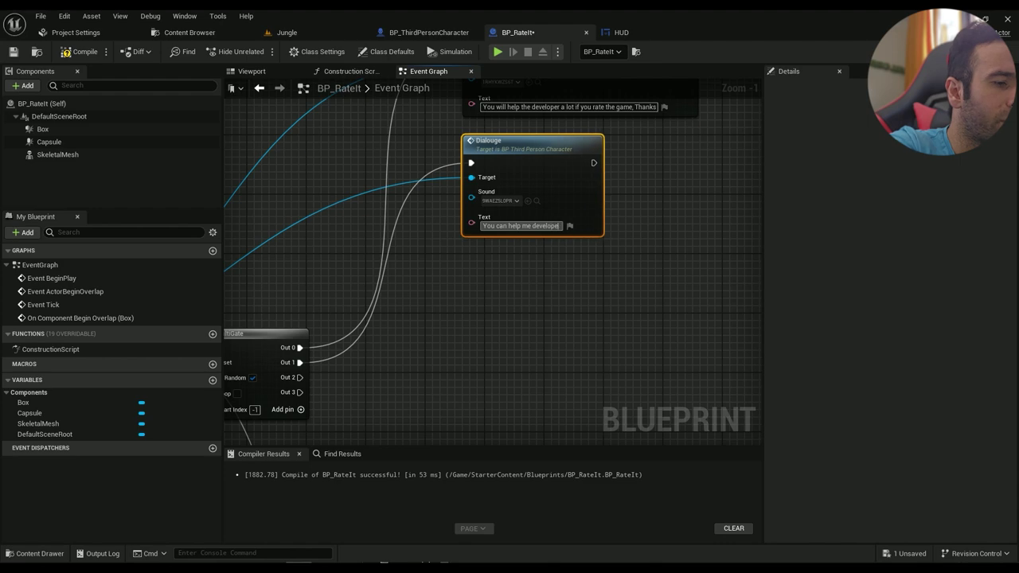
type(" the game even ")
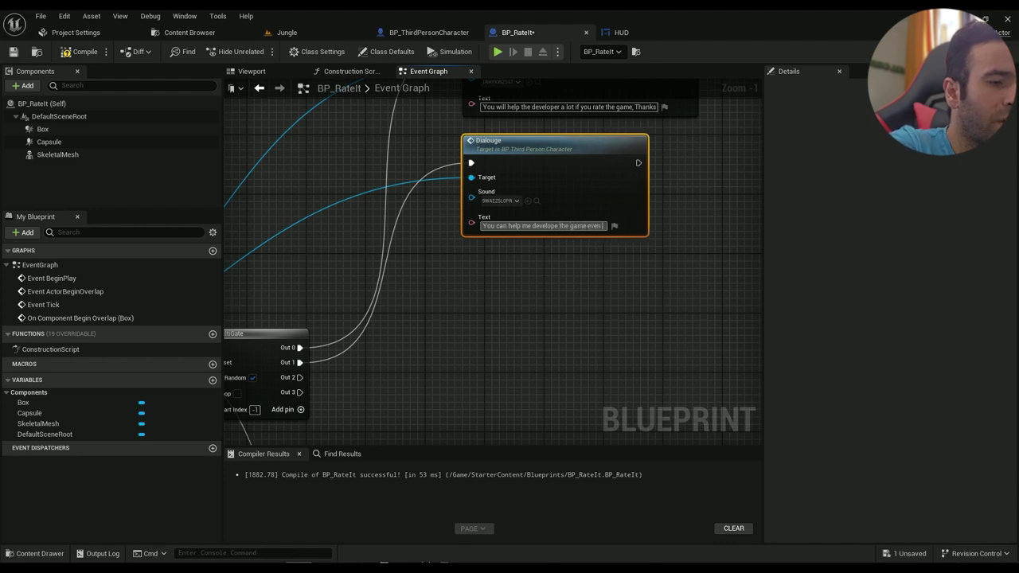
type("further b")
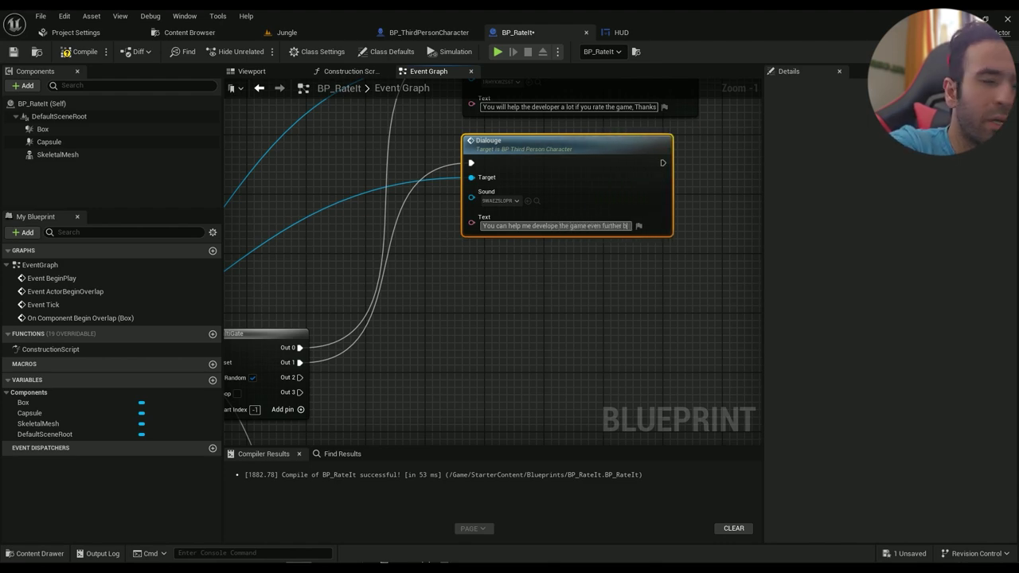
type("y rating the game, Thank you")
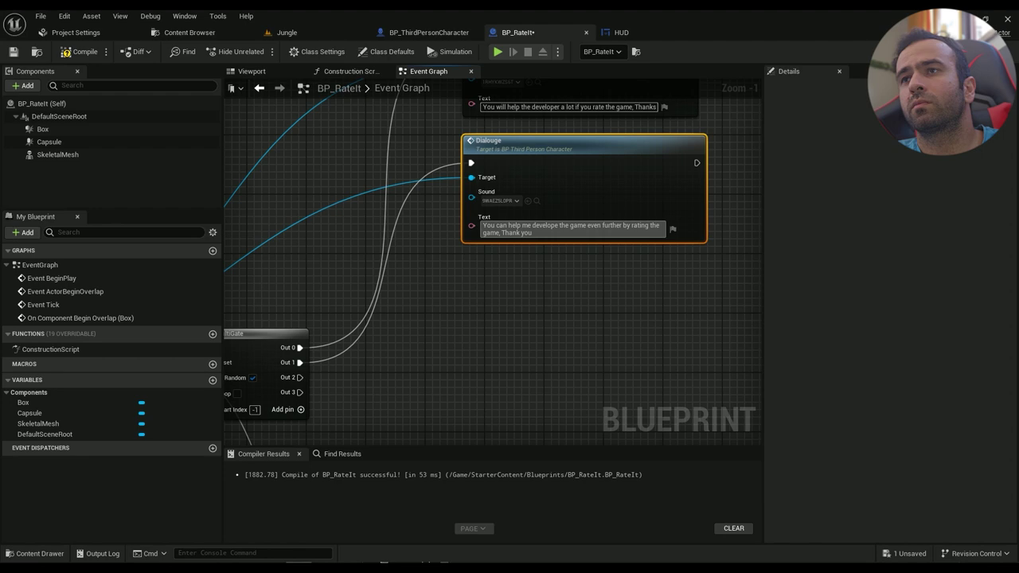
left_click(557, 319)
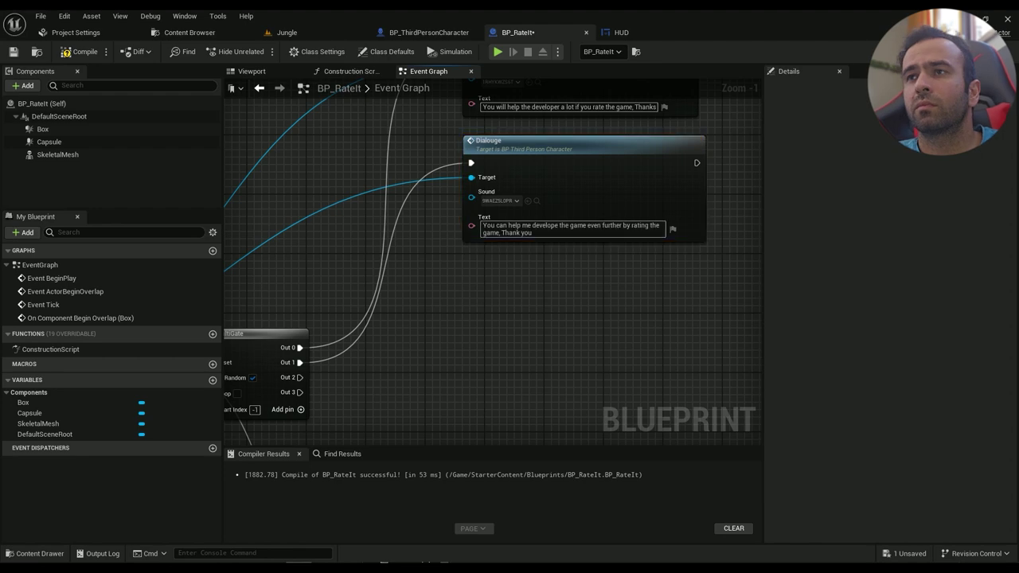
Compile and save the BP_RateIt blueprint
scroll(521, 263, "down", 2)
key("F7")
key("ctrl+s")
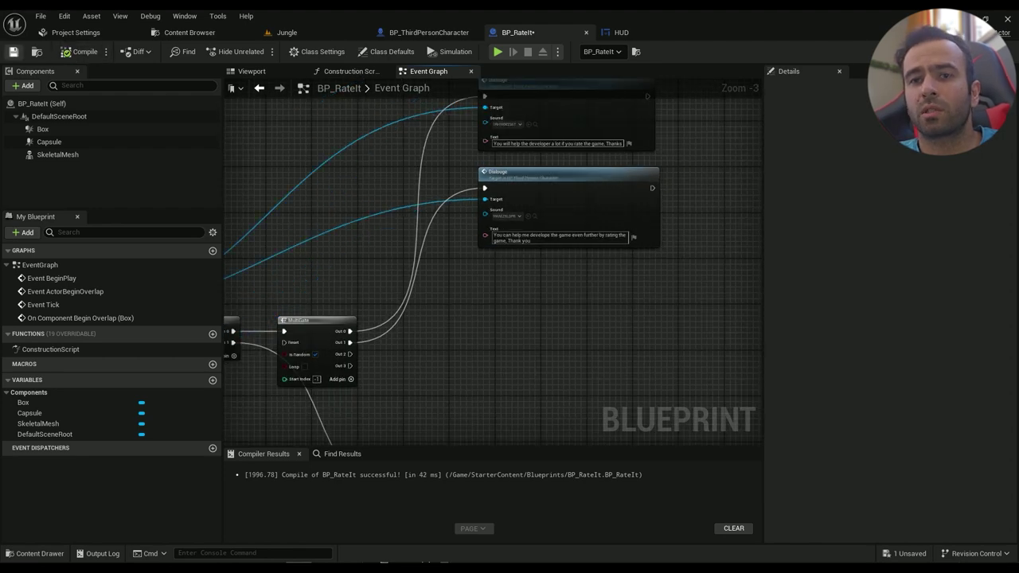
Duplicate the second Dialouge node directly below itself and set the copy's Sound to the R334VF9GCD sound wave
key("ctrl+space")
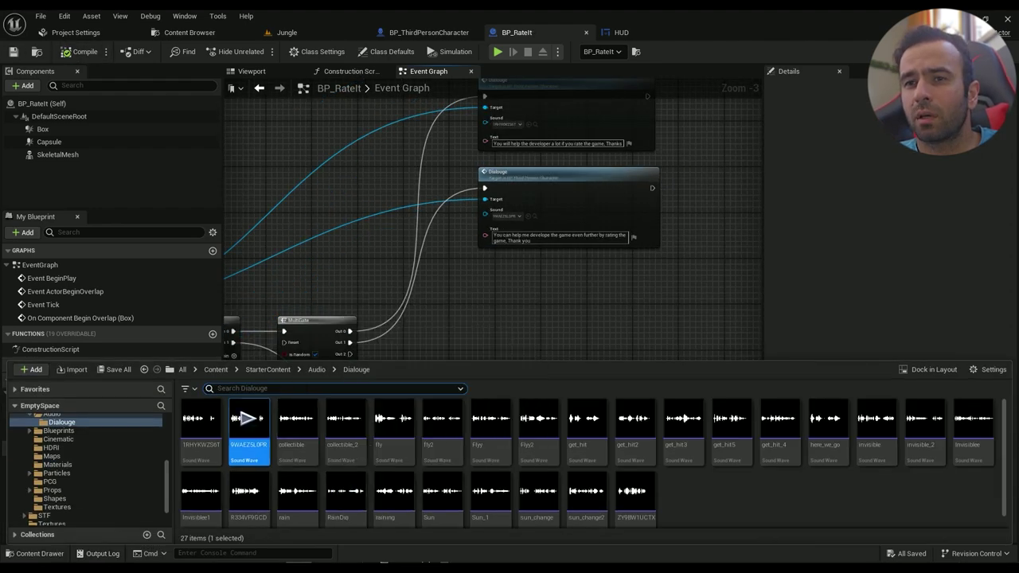
scroll(541, 490, "down", 1)
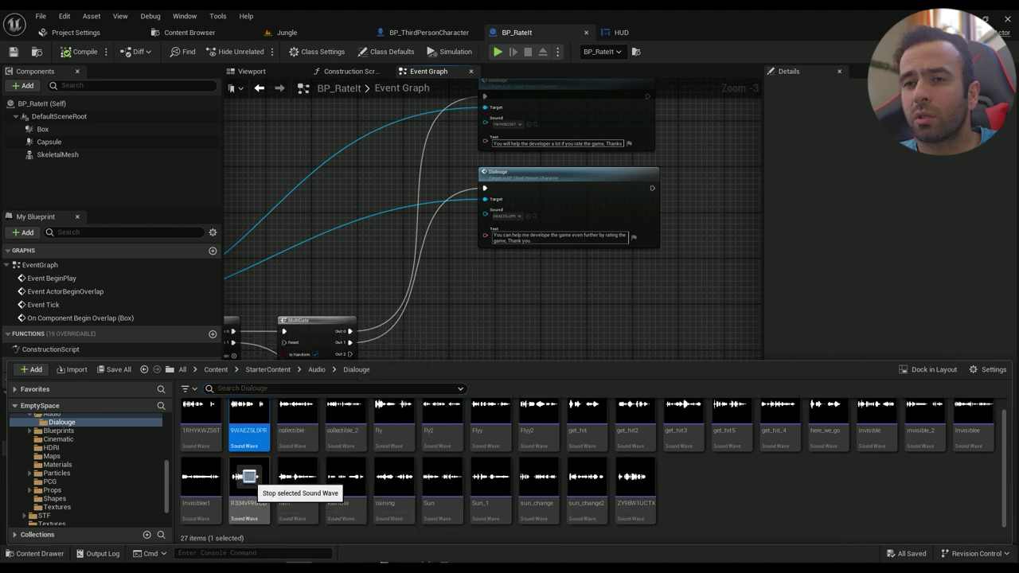
left_click(249, 476)
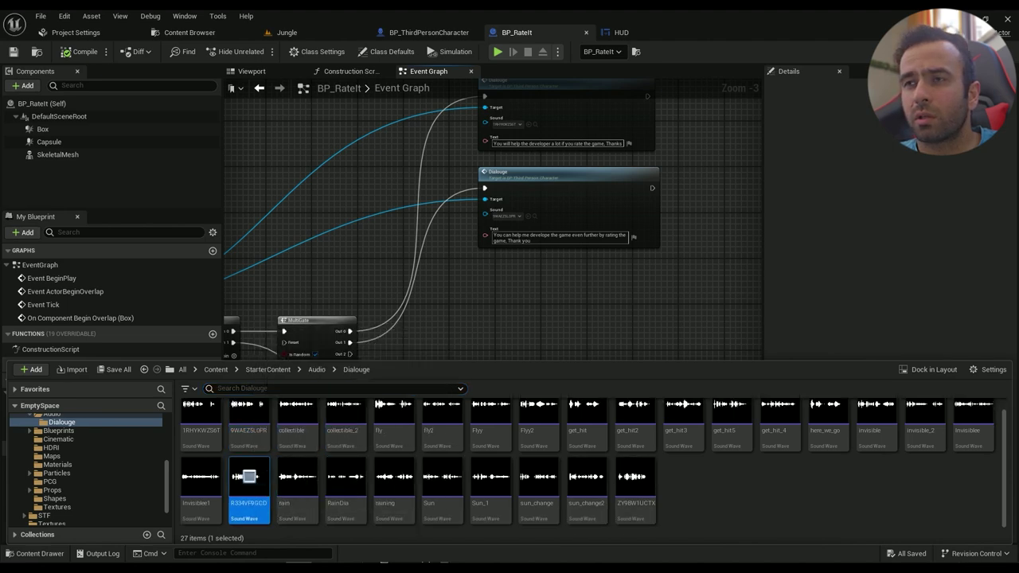
right_click_drag(485, 308, 476, 284)
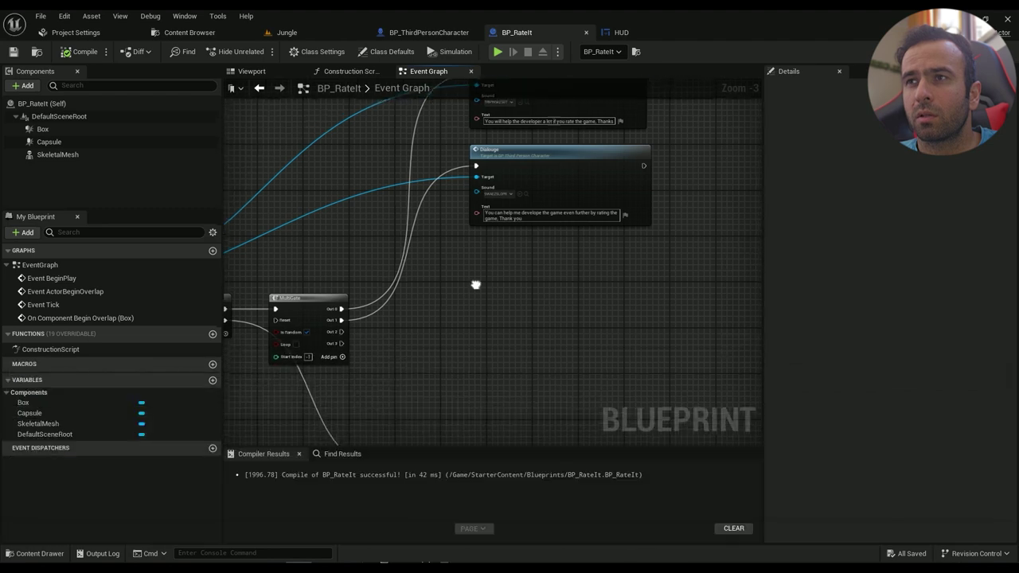
left_click(546, 171)
key("ctrl+d")
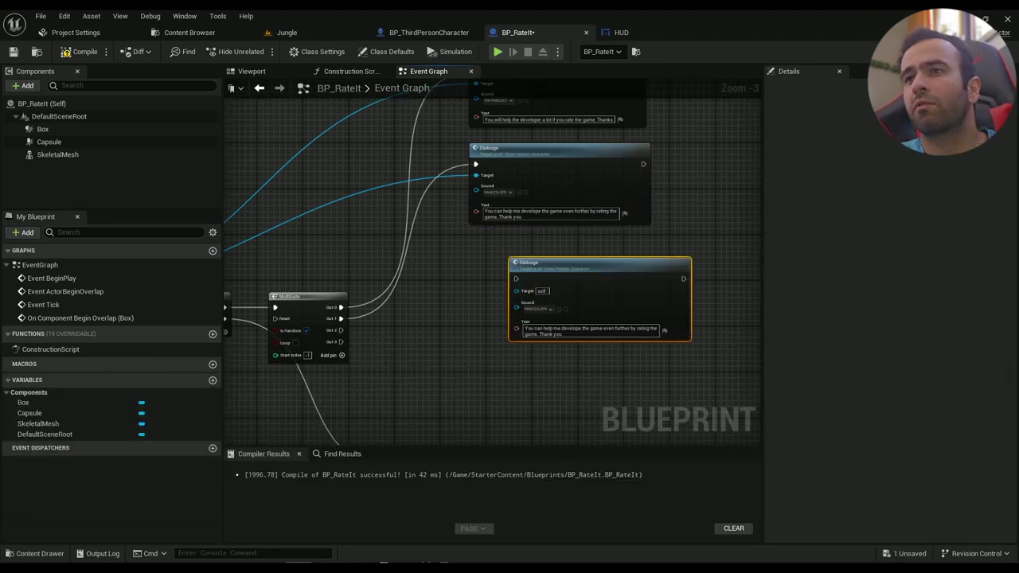
left_click_drag(517, 258, 490, 236)
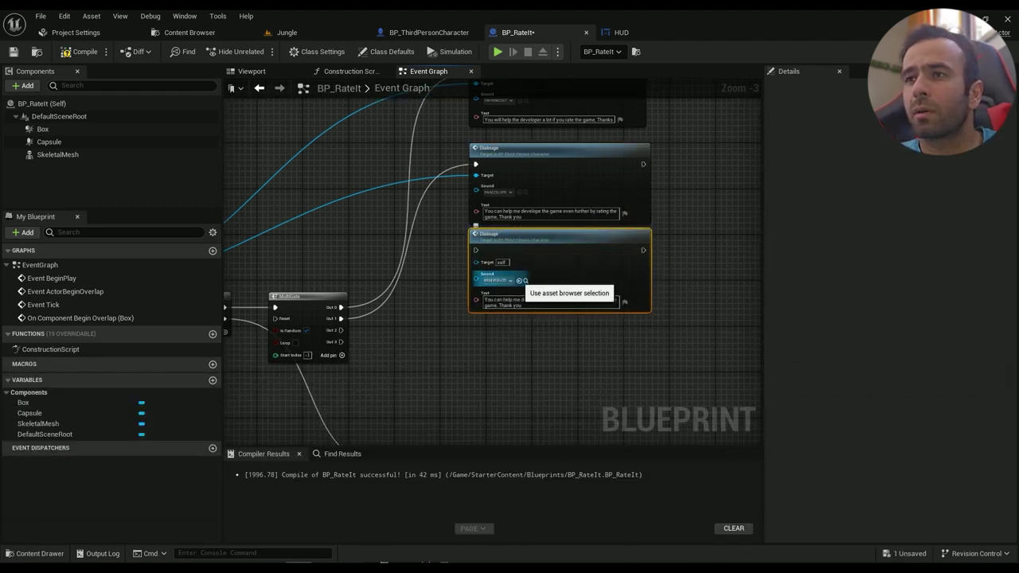
left_click(518, 280)
Set the third Dialouge node's Text to "Please consider rating the game if you are enjoying it"
left_click(541, 302)
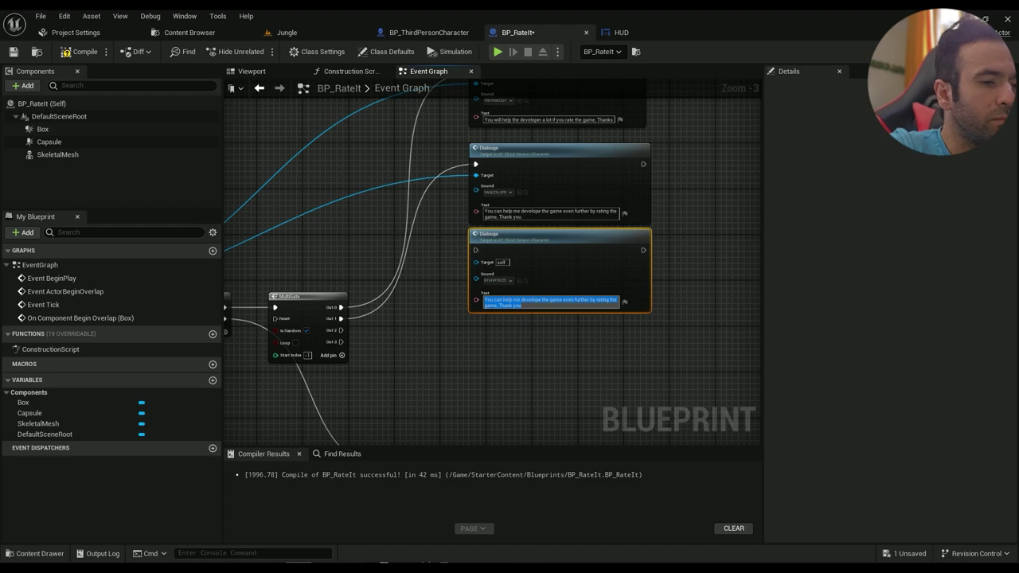
type("Pleease co")
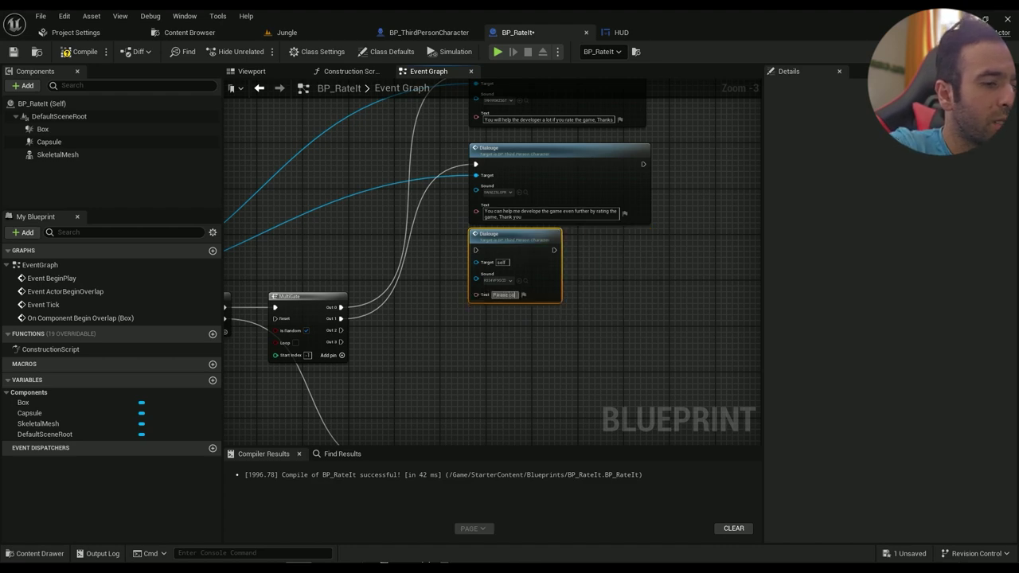
type("nsider rating t")
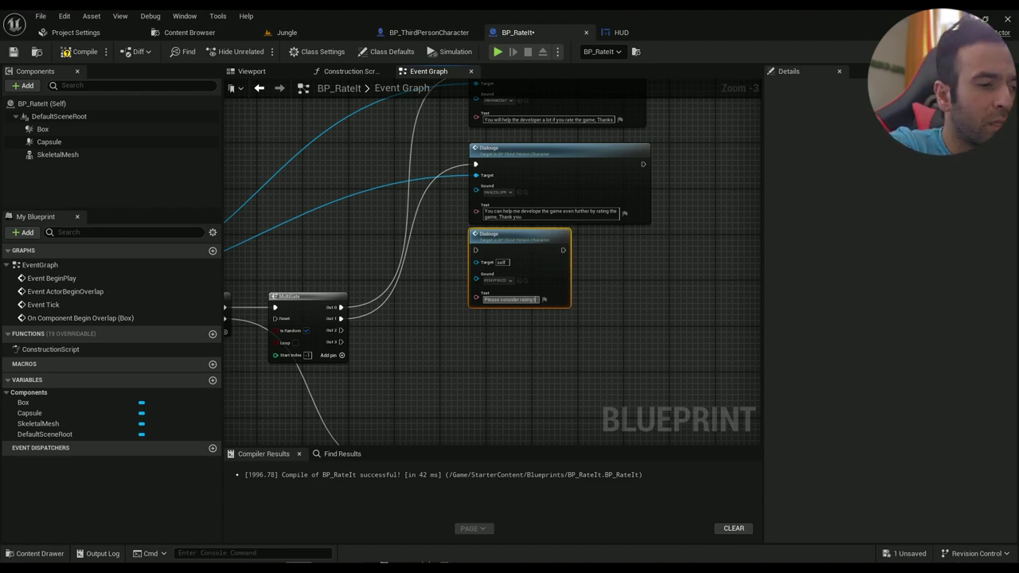
type("he game if you are enj")
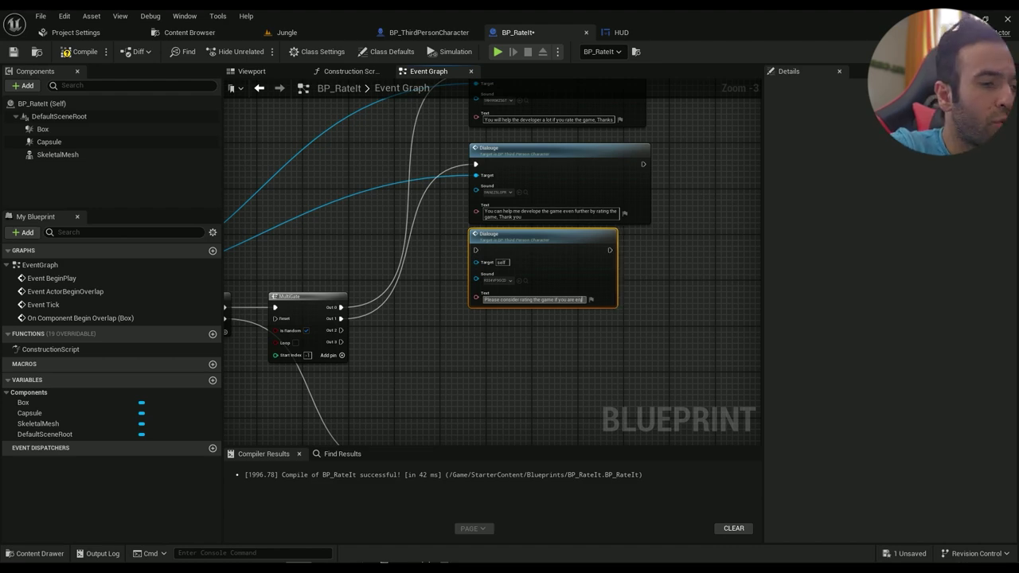
type("ing it")
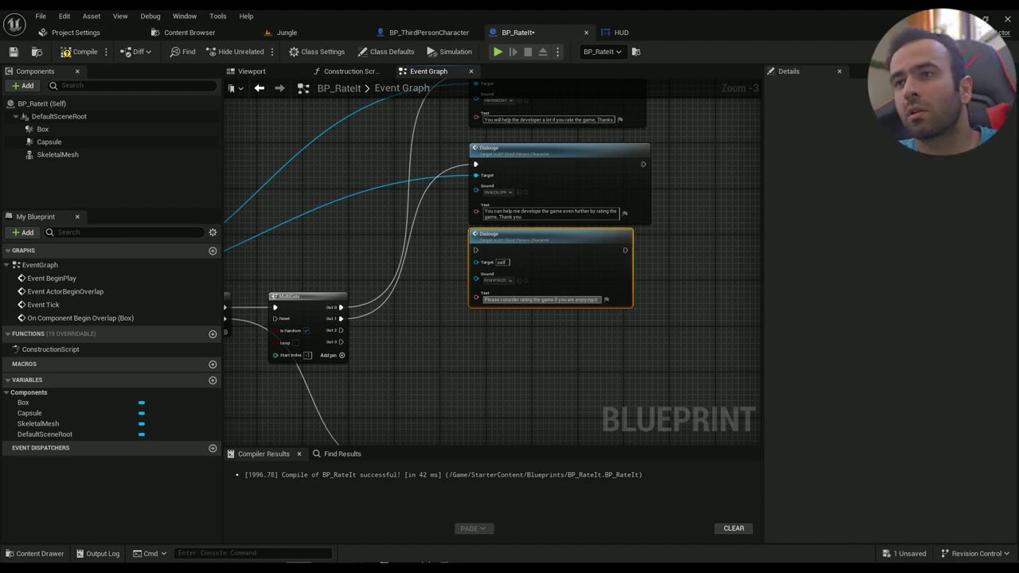
scroll(547, 327, "up", 2)
left_click(548, 338)
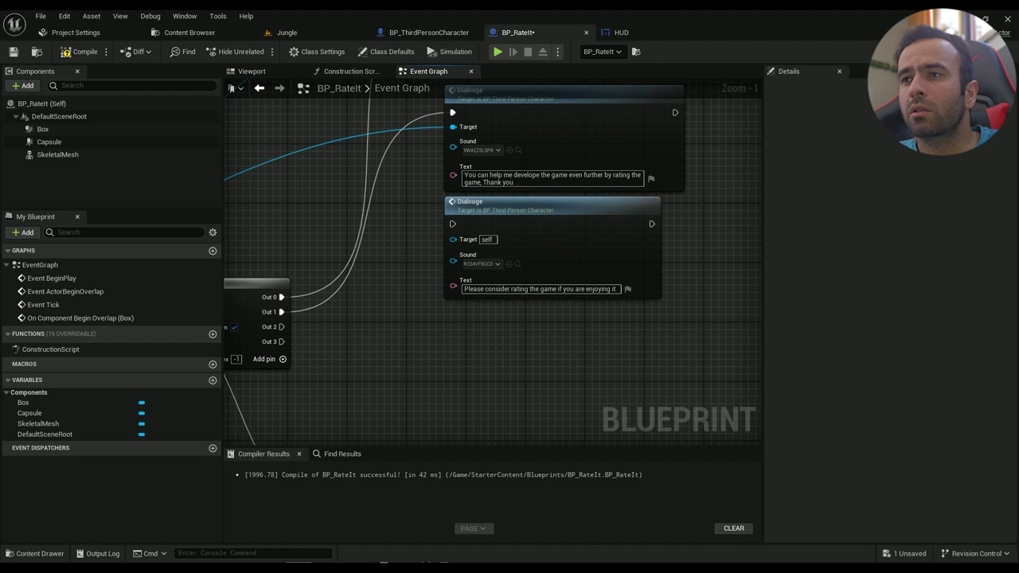
Connect the third Dialouge node's execution input to MultiGate Out 2 and its Target to the As BP Third Person Character output
scroll(500, 342, "down", 2)
right_click_drag(420, 325, 557, 323)
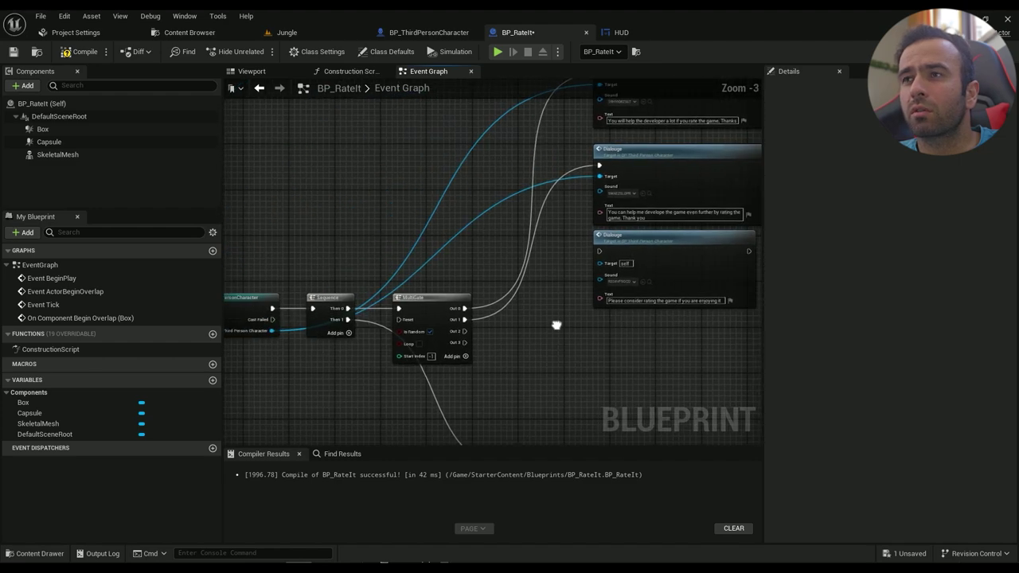
left_click_drag(601, 251, 467, 331)
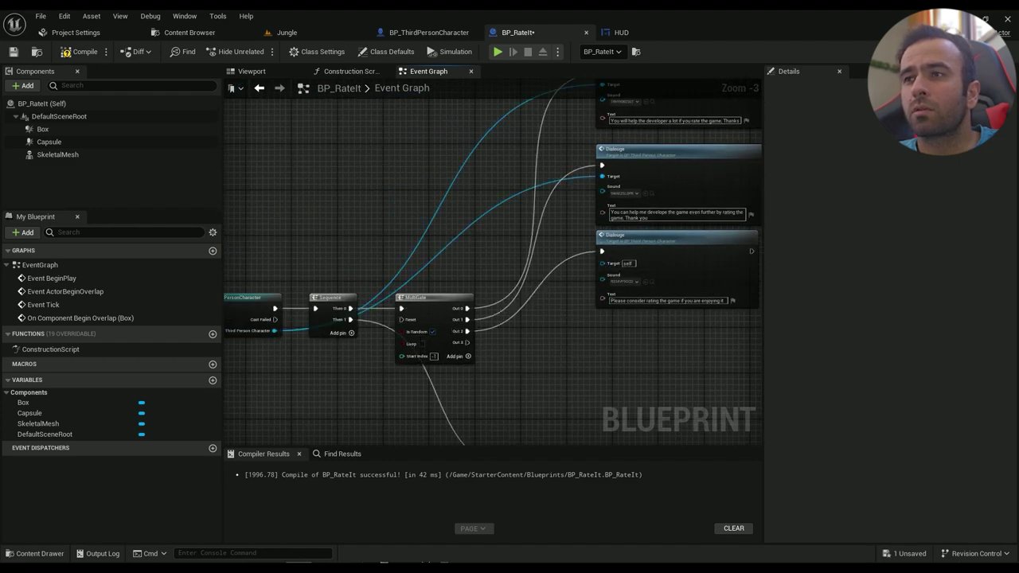
left_click_drag(275, 331, 602, 263)
Paste a fourth Dialouge node and align it directly below the third one
right_click_drag(660, 352, 511, 316)
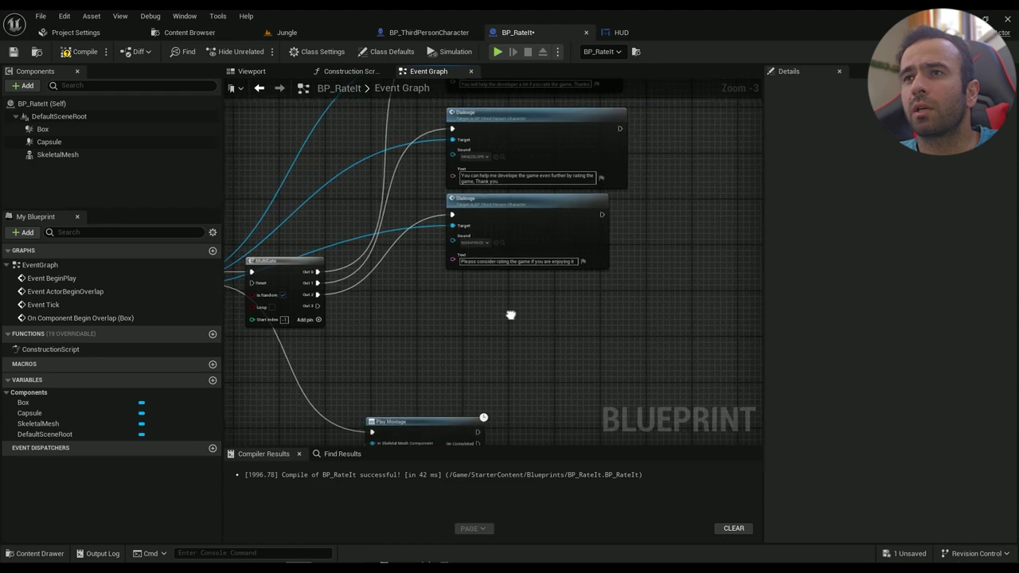
key("ctrl+v")
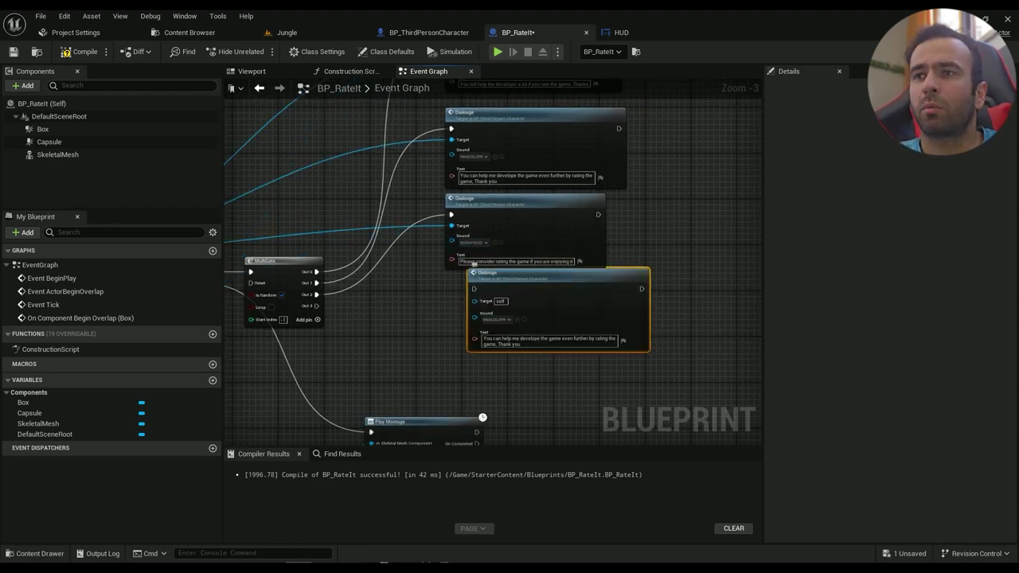
left_click_drag(476, 273, 453, 283)
Connect the fourth Dialouge node's execution input to MultiGate Out 3 and its Target to the As BP Third Person Character output
mouse_move(317, 306)
left_mouse_down()
mouse_move(435, 312)
mouse_move(459, 303)
mouse_move(317, 307)
left_mouse_up()
right_click_drag(374, 341, 564, 343)
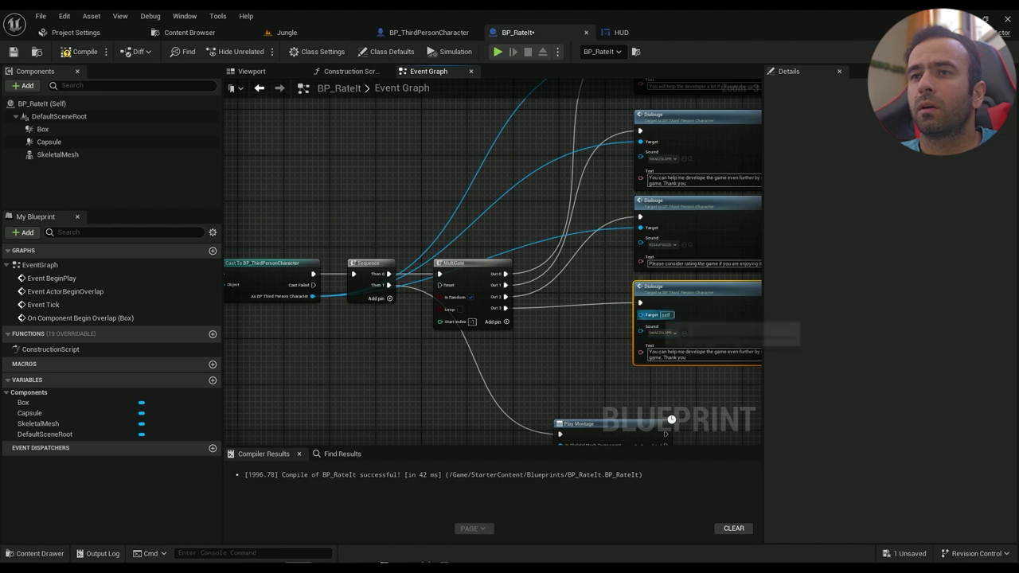
left_click_drag(641, 314, 309, 306)
right_click_drag(385, 300, 355, 298)
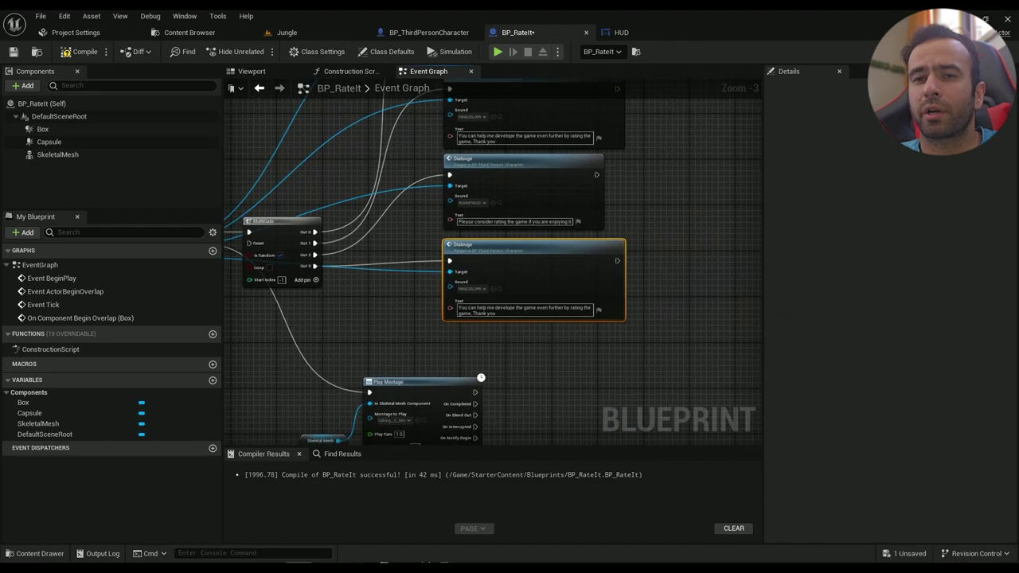
Set the fourth Dialouge node's Text to "Hey, Would you mind taking a moment to rate the game ?"
key("ctrl+space")
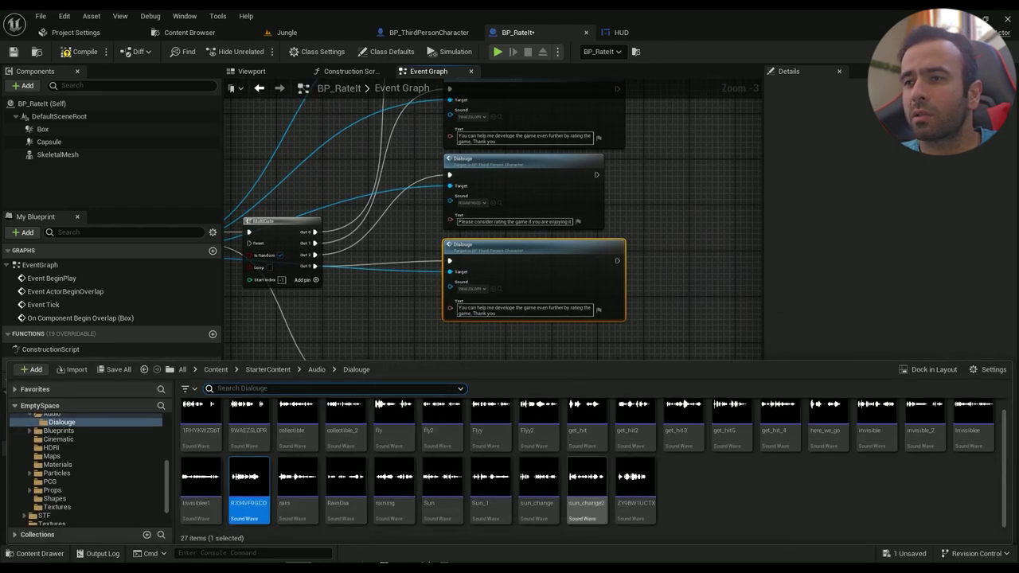
left_click(634, 478)
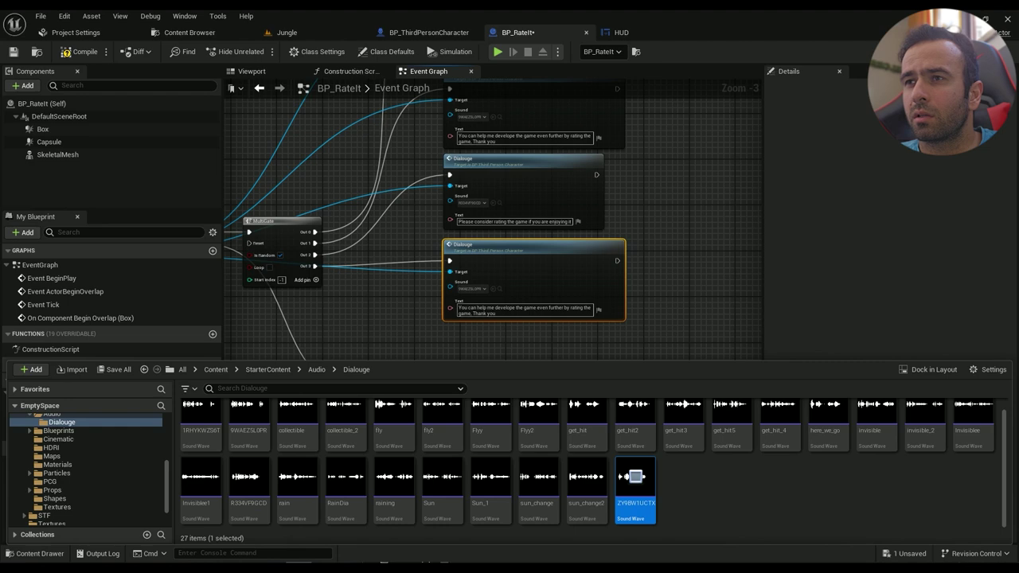
left_click(509, 311)
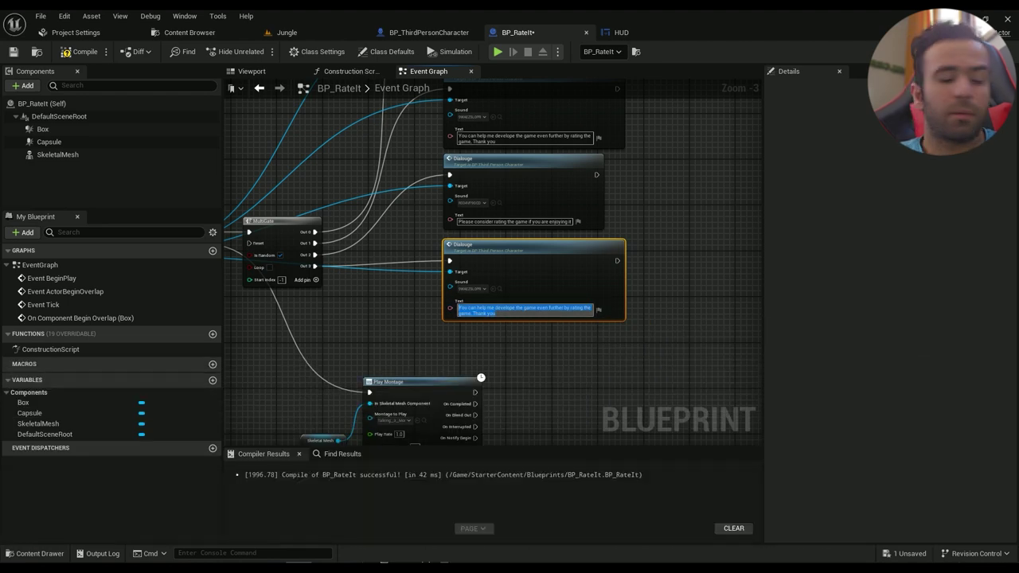
type("Hey,")
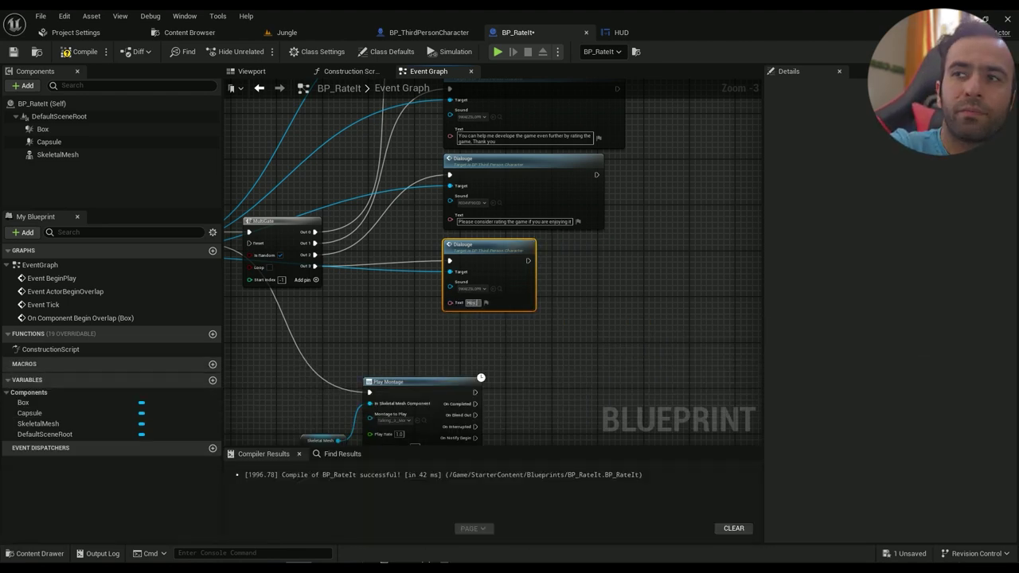
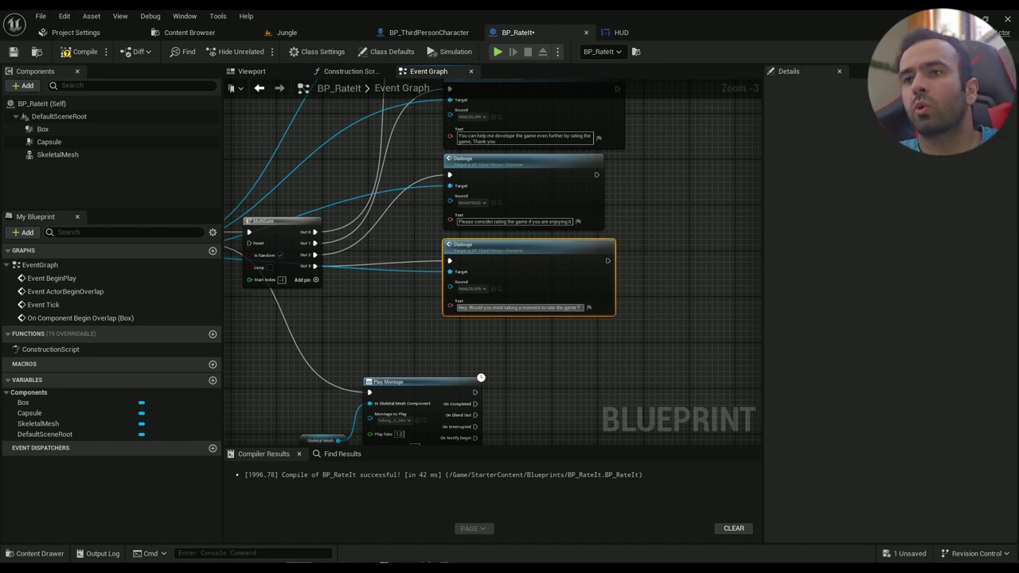
Compile and save the BP_RateIt blueprint
left_click(560, 376)
scroll(560, 376, "down", 1)
left_click(79, 52)
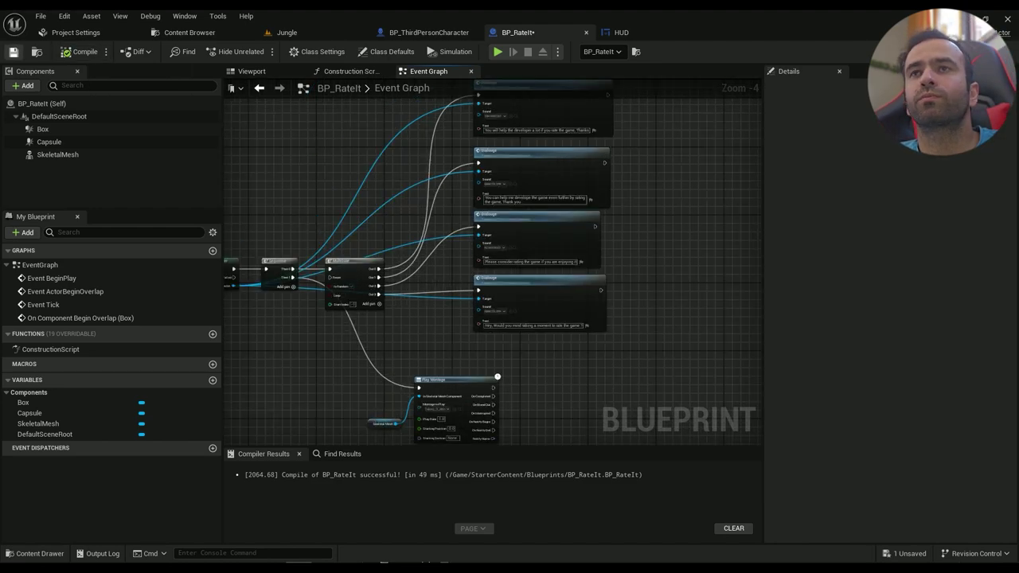
left_click(13, 51)
Play the Jungle level, walk the player up to the BP_RateIt character to test its dialogue, and end the session
left_click(287, 31)
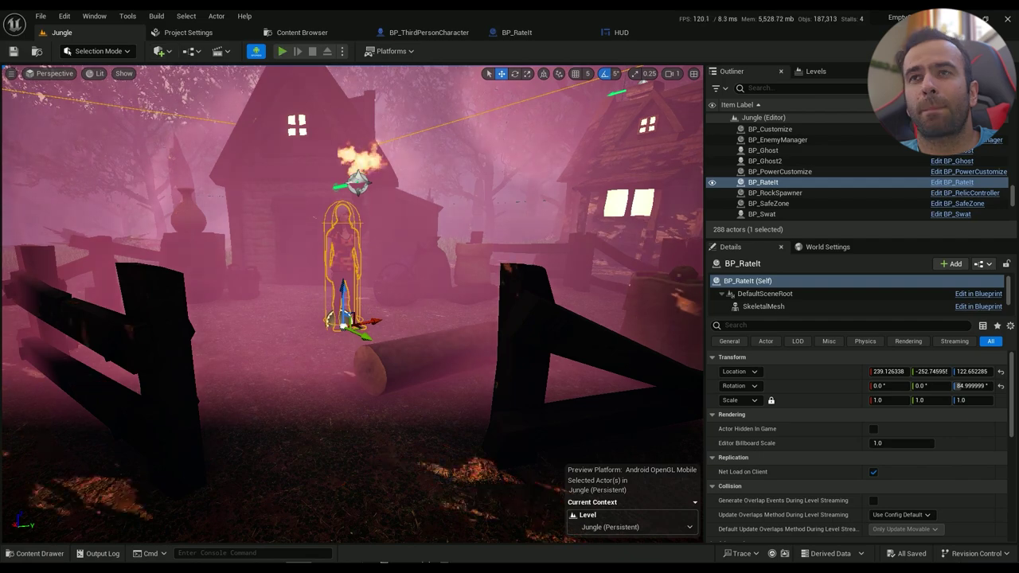
left_click(282, 51)
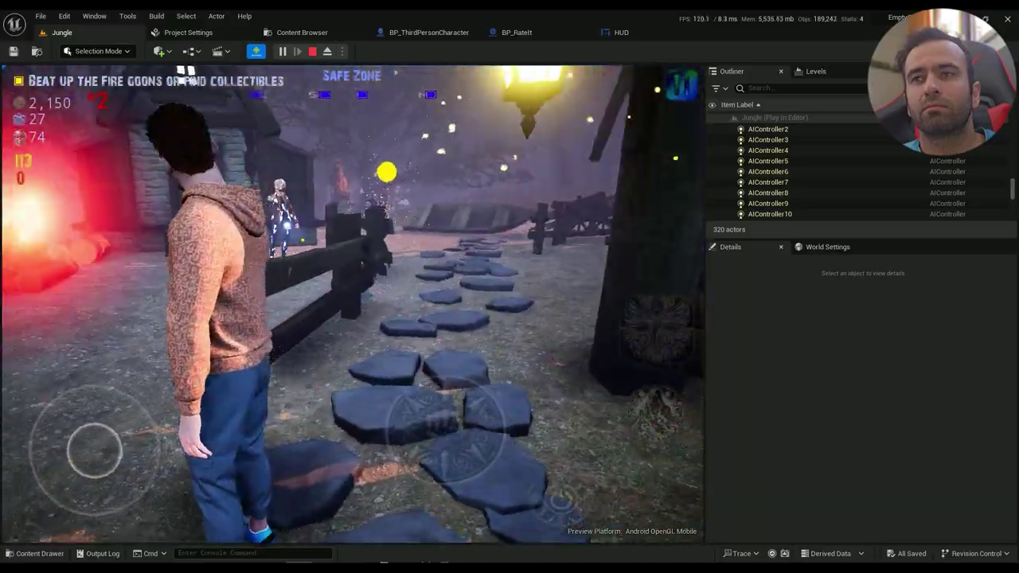
key("w")
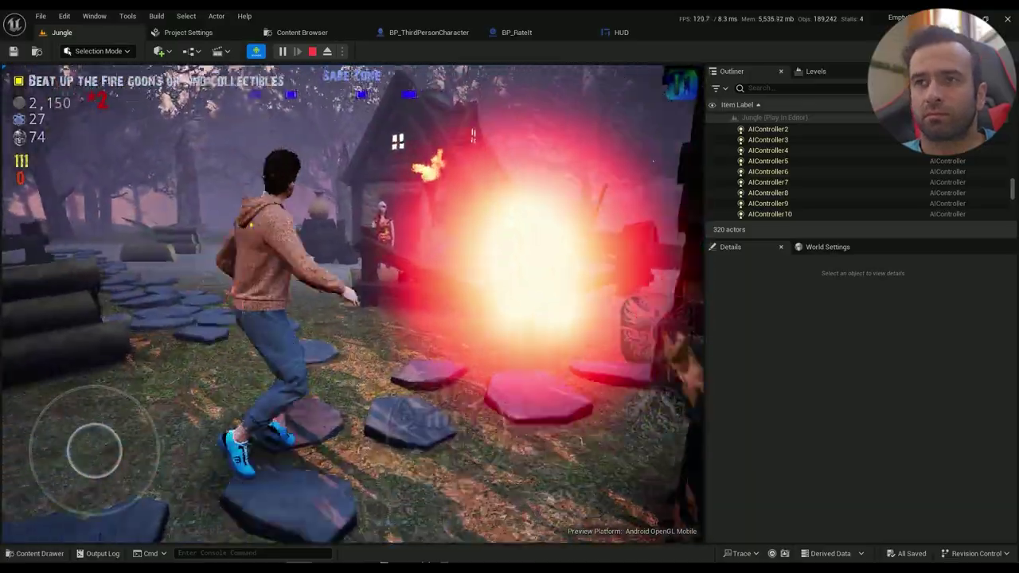
key("w")
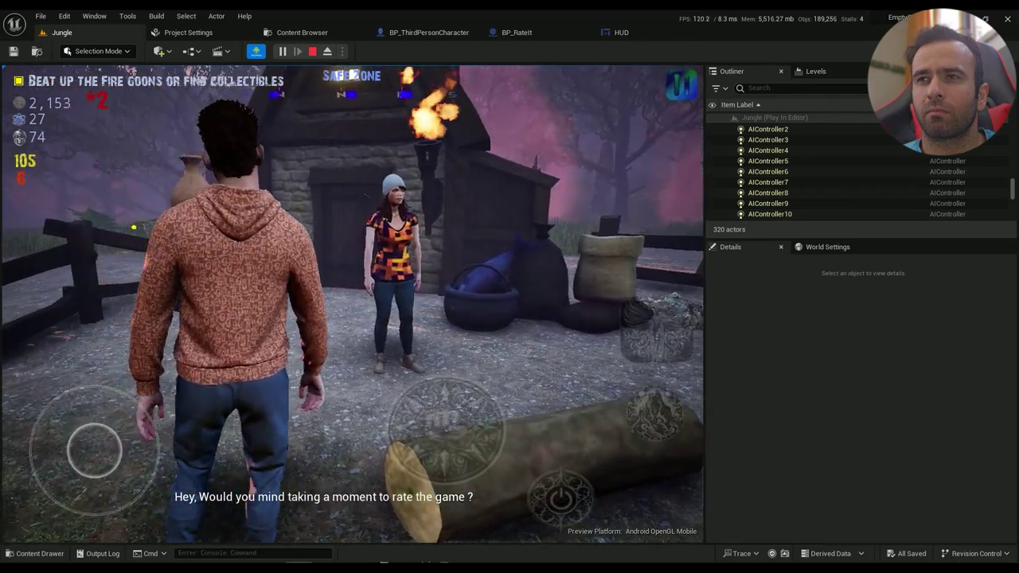
key("Escape")
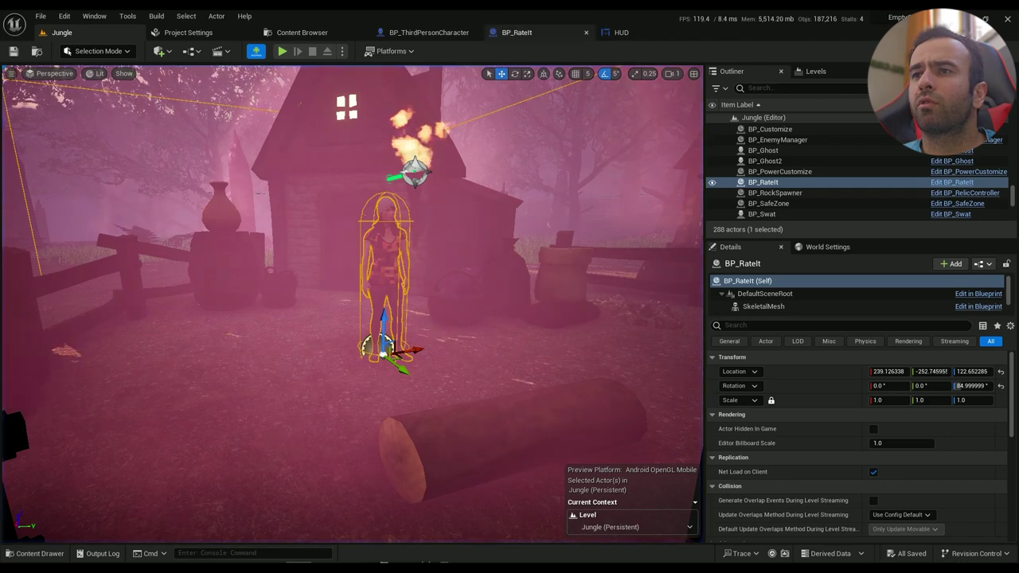
Assign the last sound wave in the Dialouge folder, starting with "ZY", to the fourth Dialouge node's Sound in BP_RateIt and compile
left_click(526, 33)
scroll(518, 282, "up", 2)
scroll(533, 289, "up", 2)
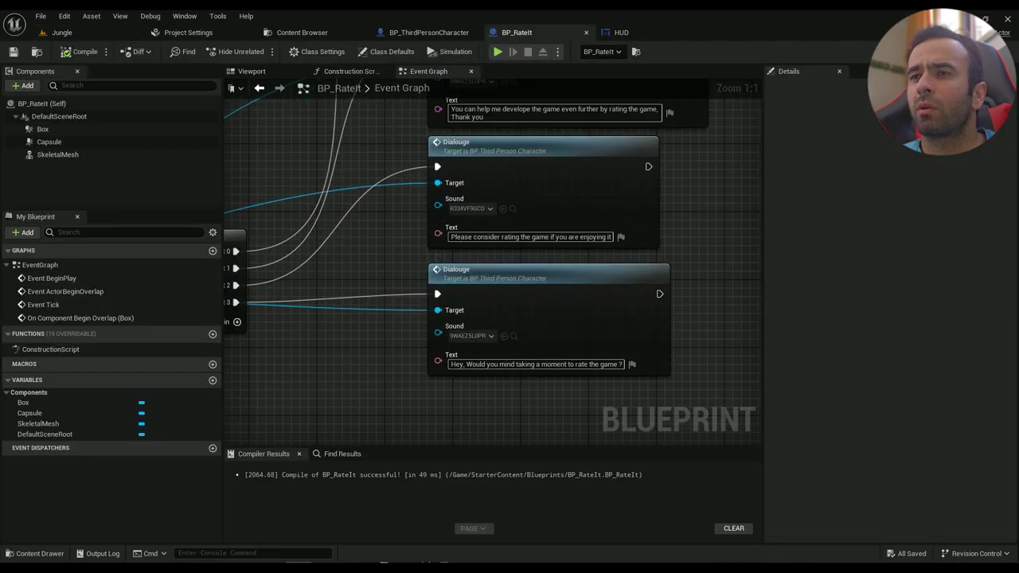
scroll(437, 310, "down", 2)
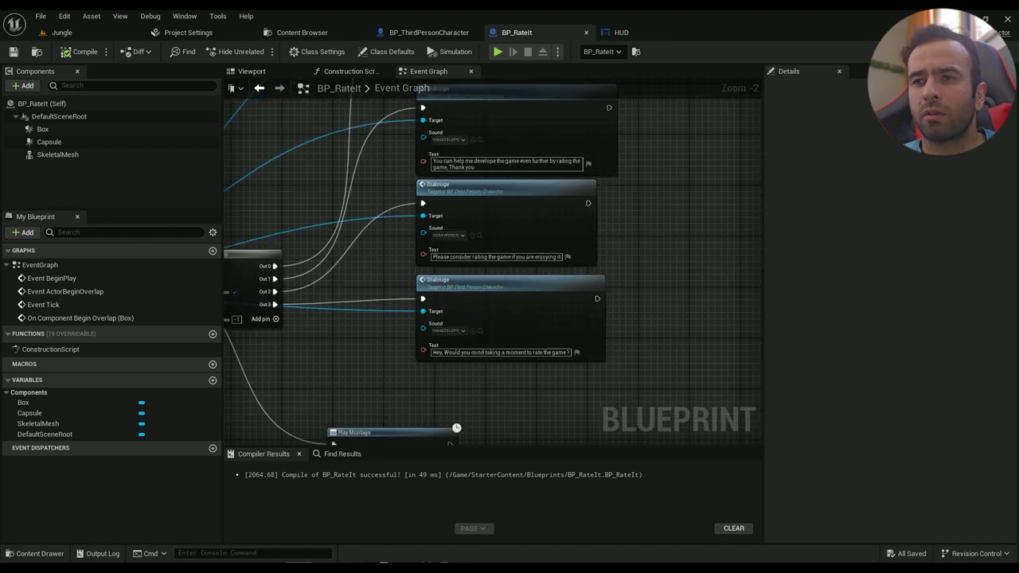
left_click(34, 553)
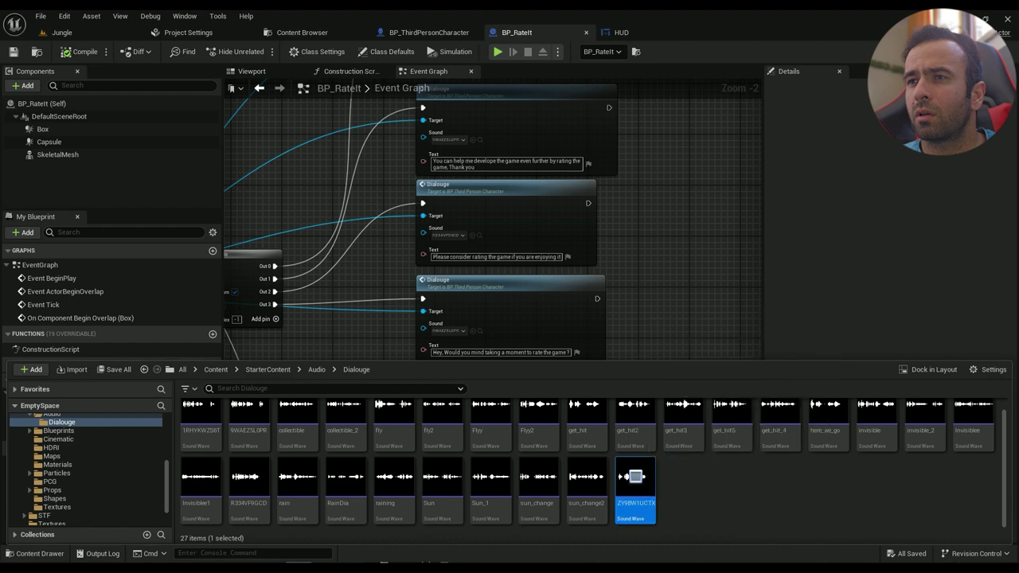
right_click_drag(677, 296, 675, 248)
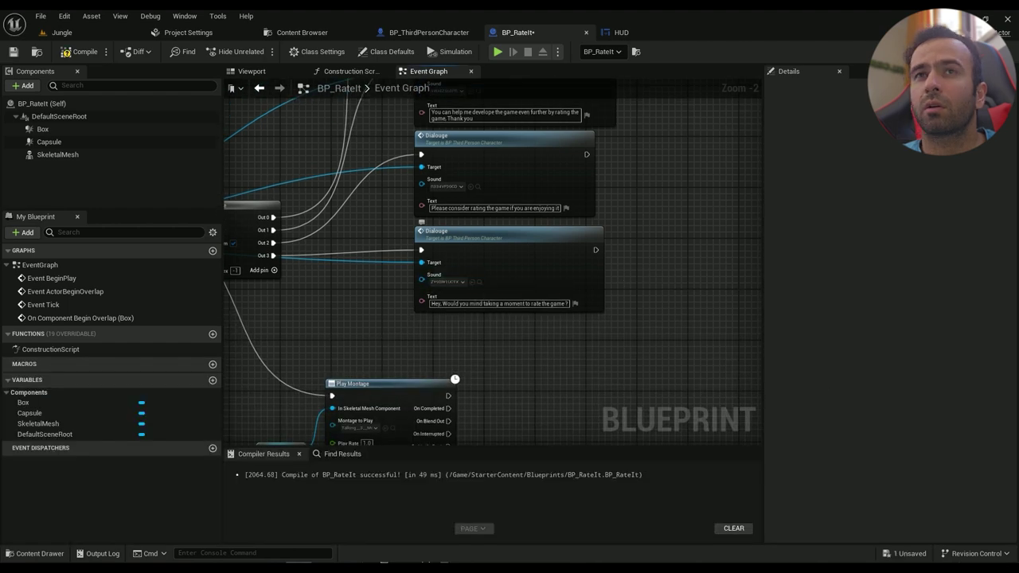
left_click(79, 52)
Play the Jungle level and repeatedly enter and leave the BP_RateIt box to test the random dialogues, ending the session when done
left_click(62, 33)
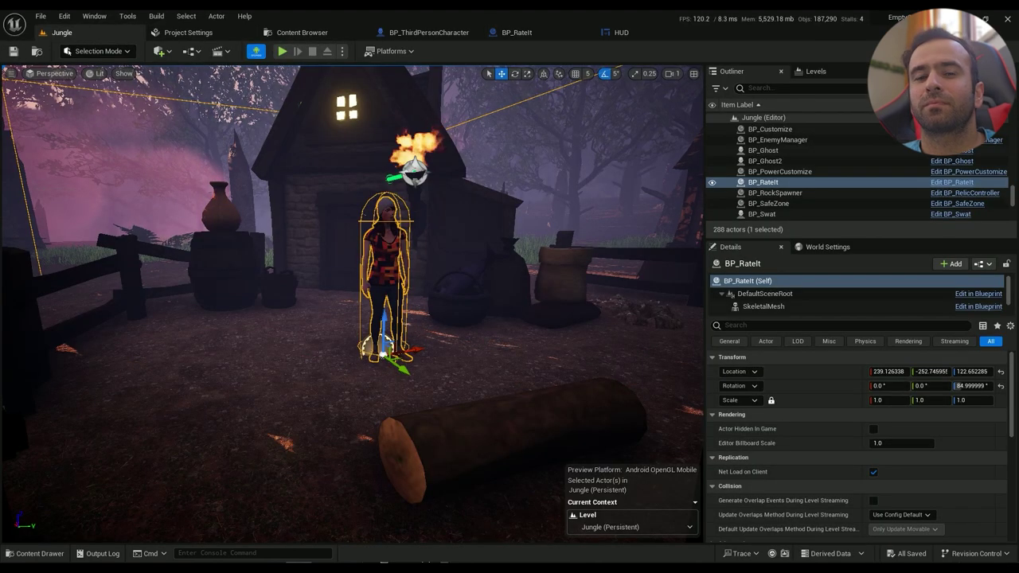
left_click(282, 51)
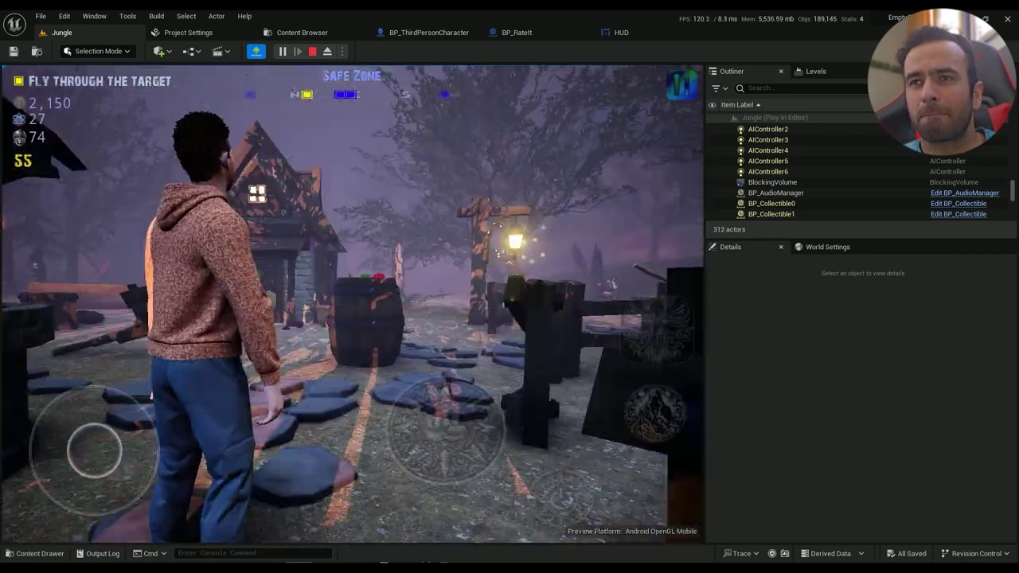
key("w")
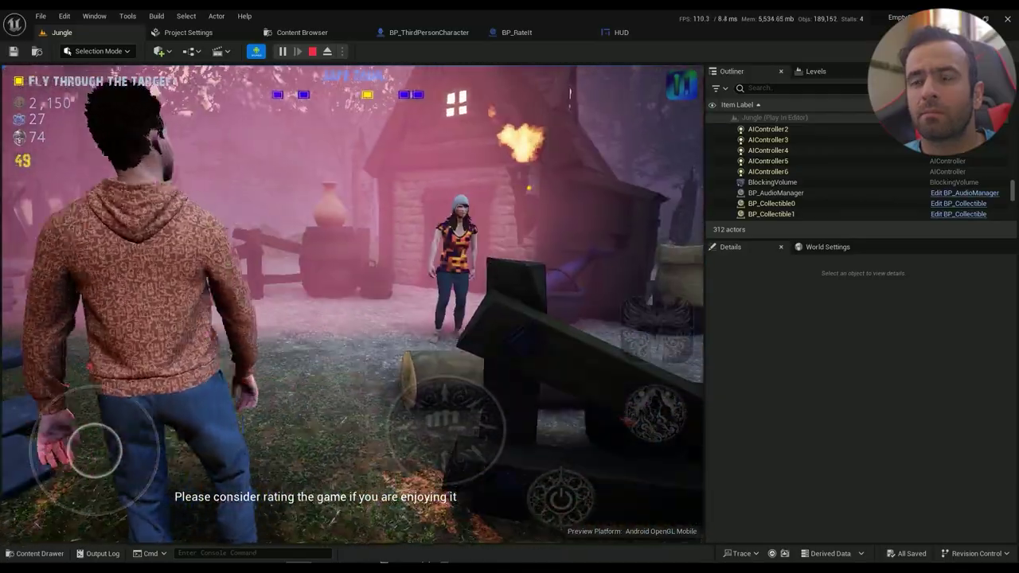
key("s")
key("w")
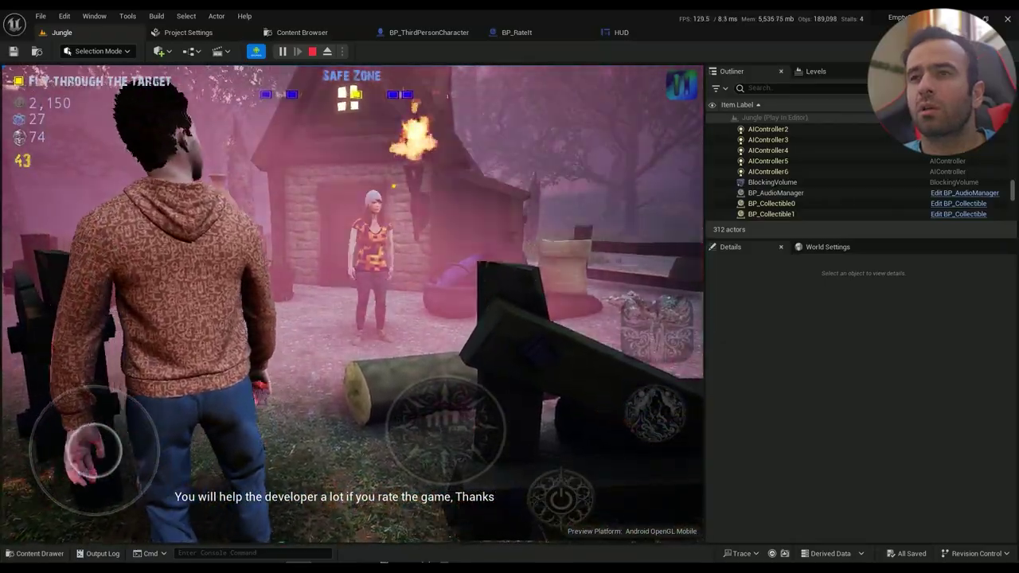
key("s")
key("w")
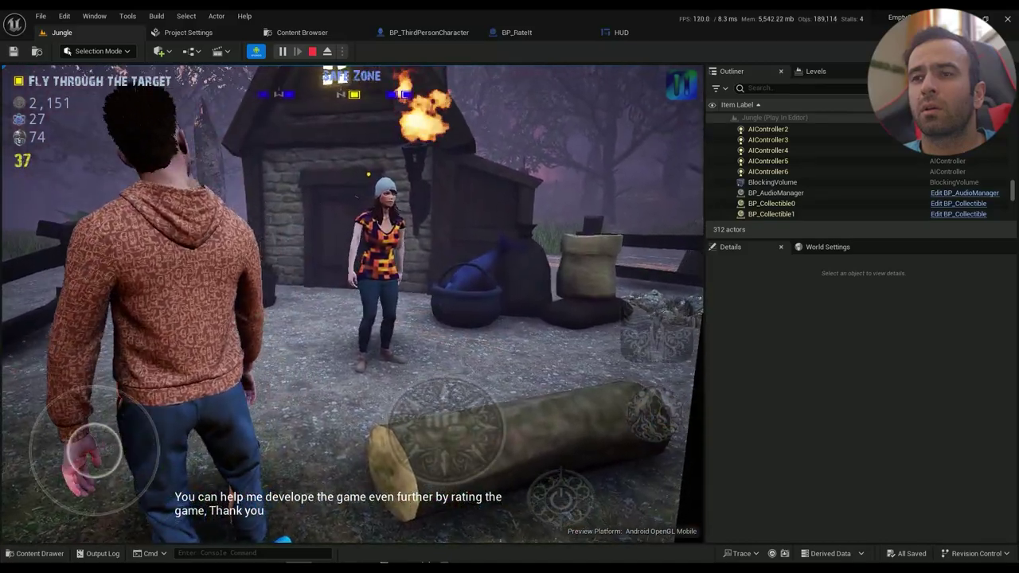
key("s")
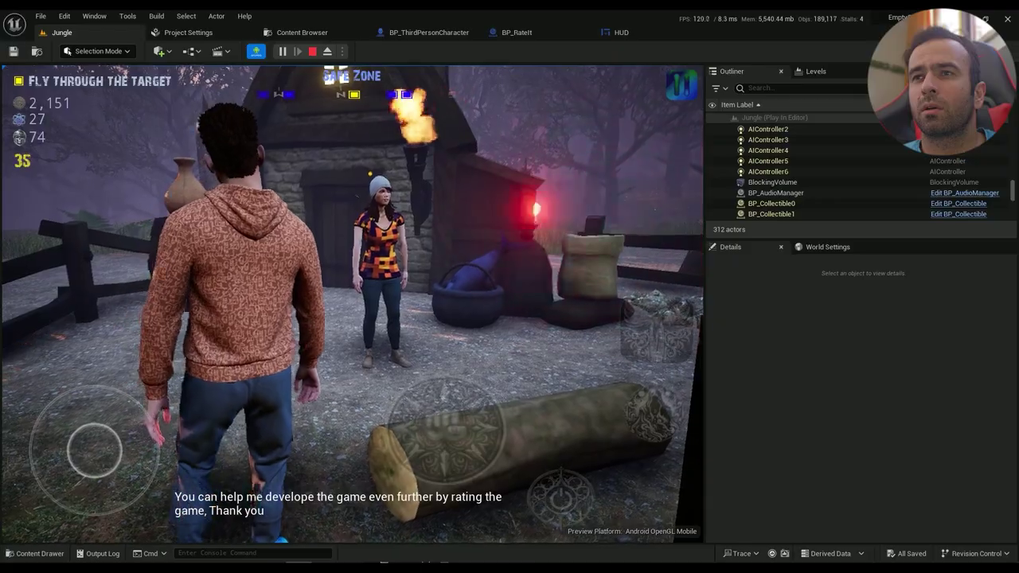
key("w")
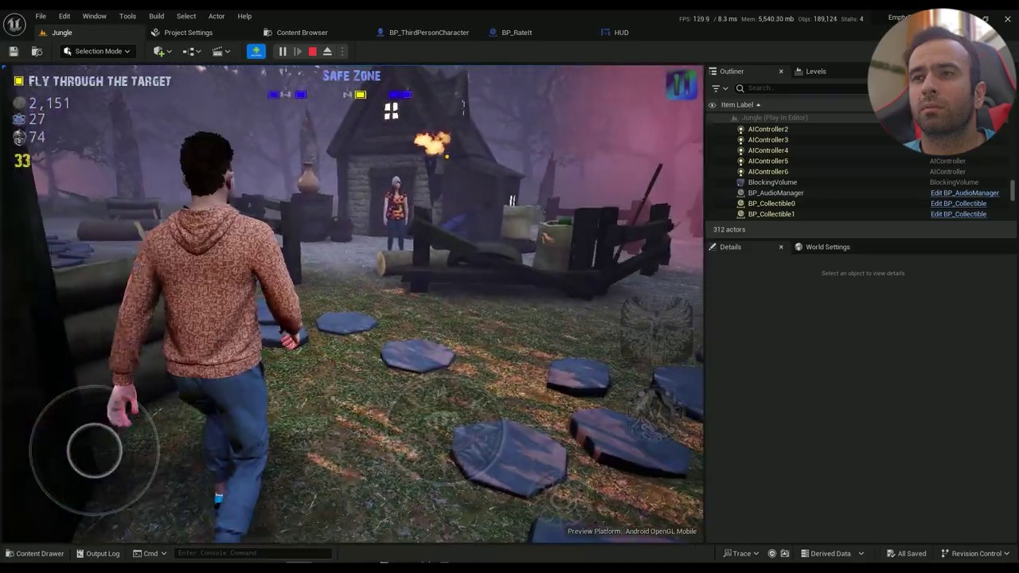
key("d")
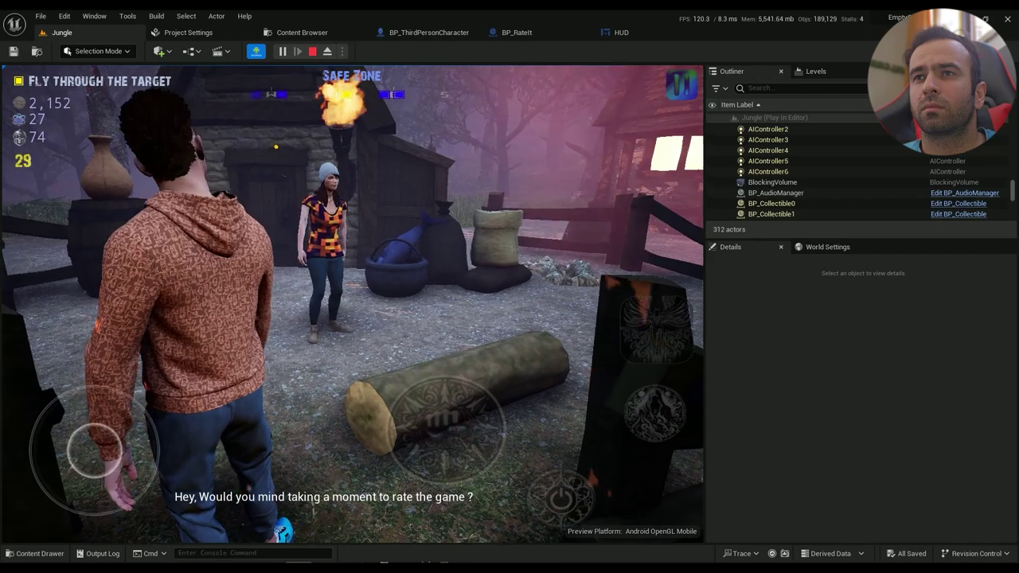
key("Escape")
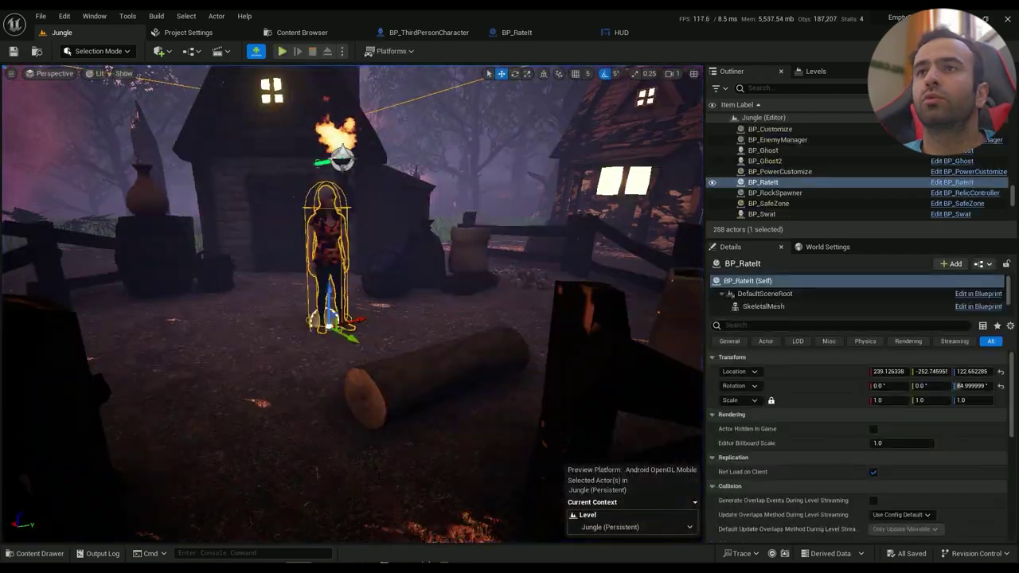
Select the BP_Customize character in the Jungle level and open its blueprint
right_click_drag(353, 305, 518, 342)
key("s")
key("w")
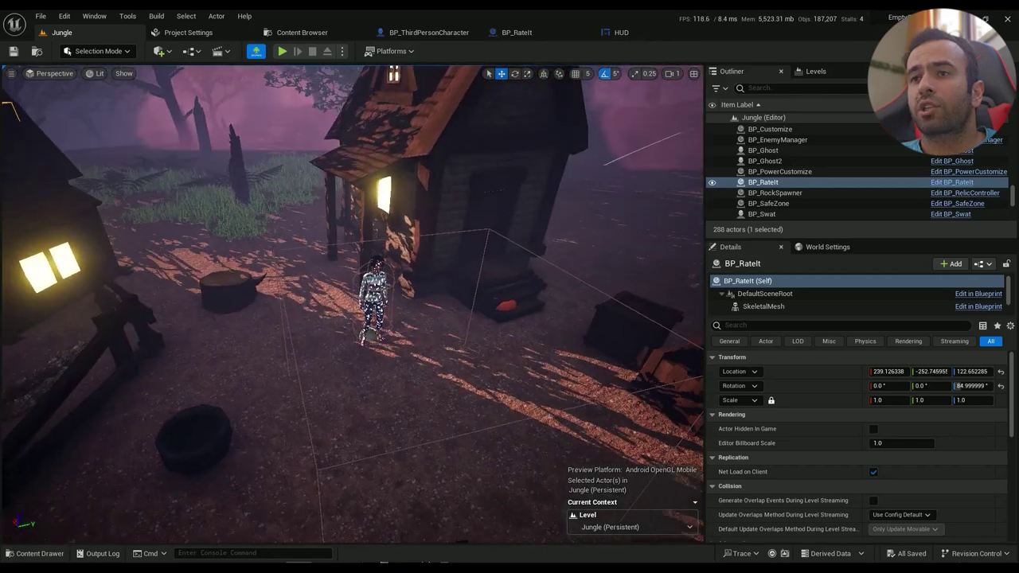
left_click(375, 296)
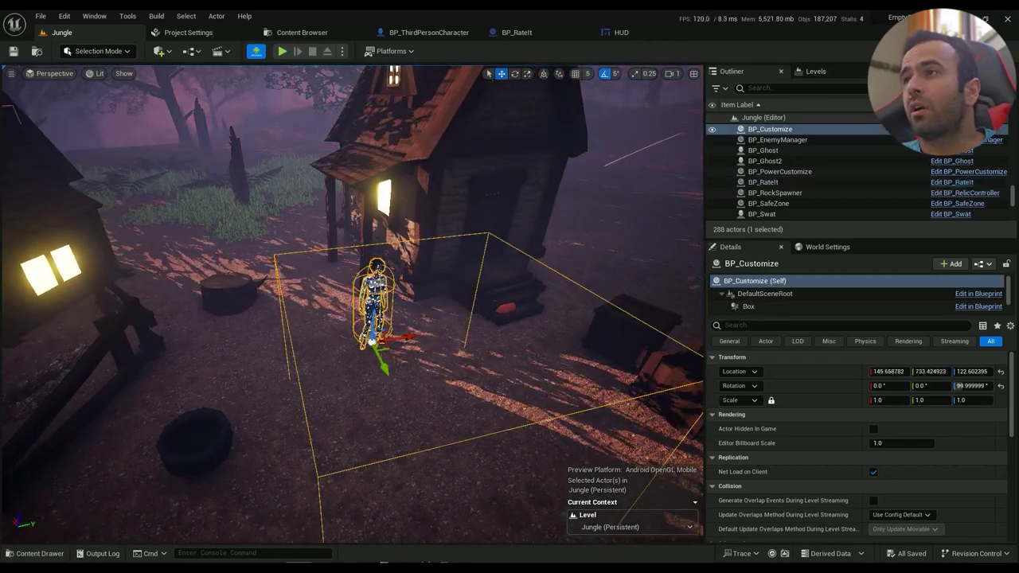
left_click(958, 129)
Examine BP_Customize's begin and end overlap logic, including the Customize HUD setter, HUD and Customize Button references, and Play Animation nodes
scroll(404, 352, "down", 3)
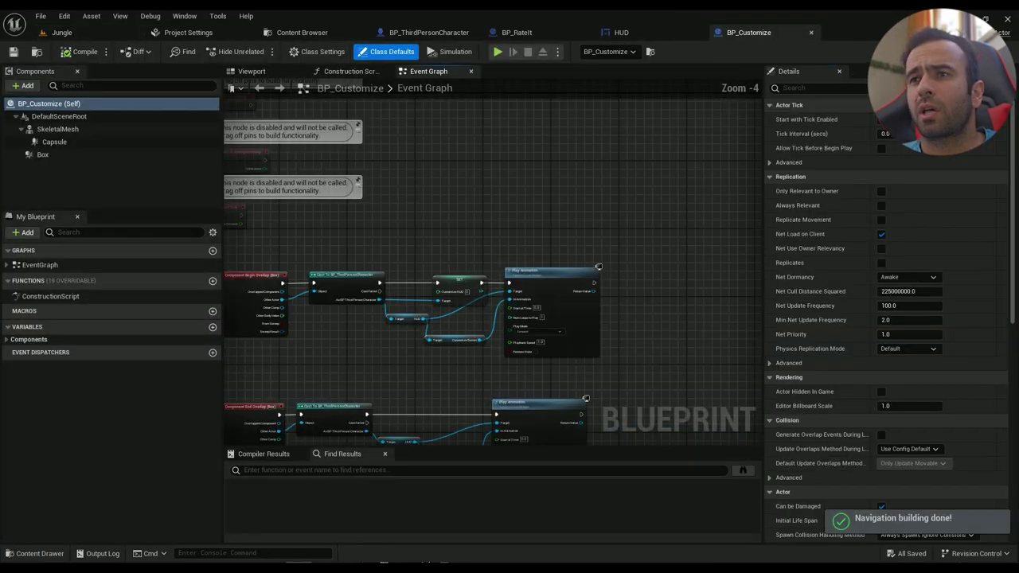
scroll(464, 287, "up", 2)
right_click_drag(343, 363, 443, 311)
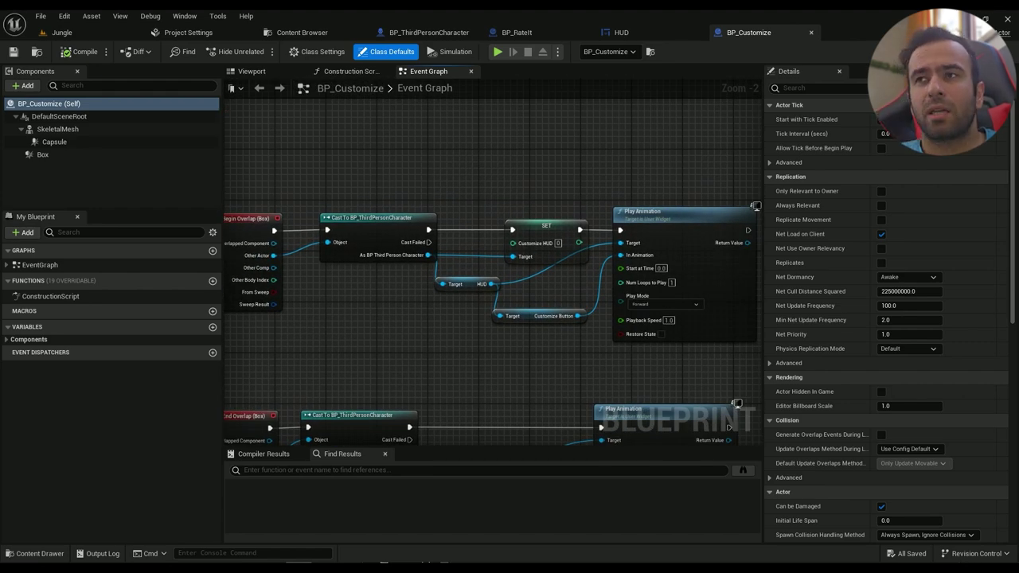
scroll(473, 300, "down", 2)
right_click_drag(479, 311, 442, 255)
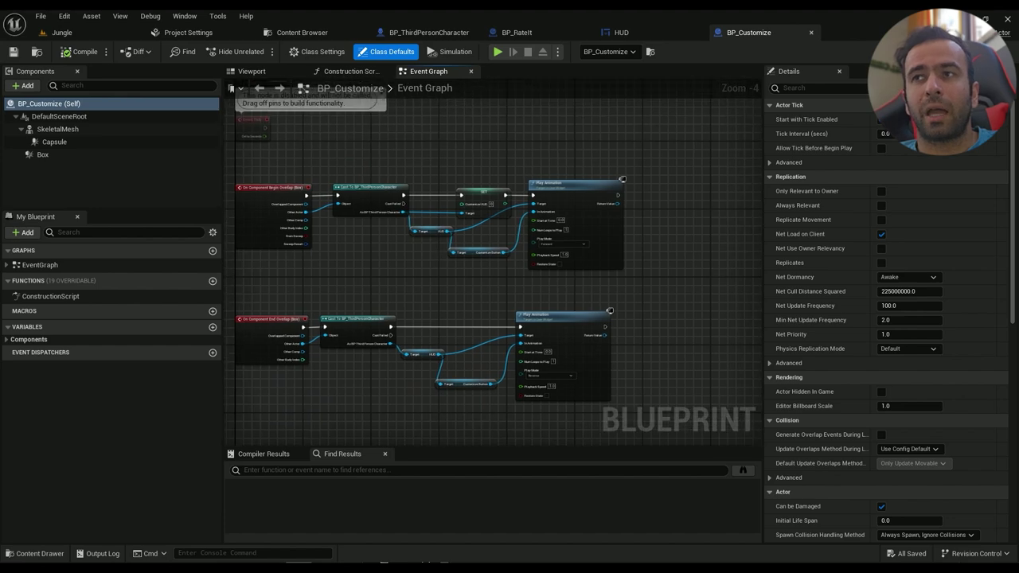
scroll(454, 214, "up", 2)
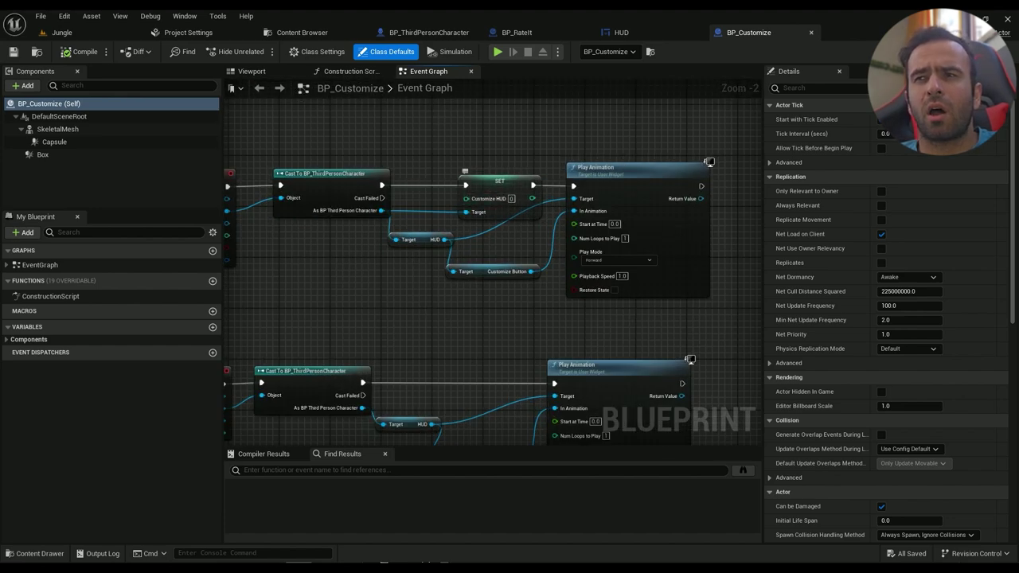
right_click_drag(462, 323, 459, 189)
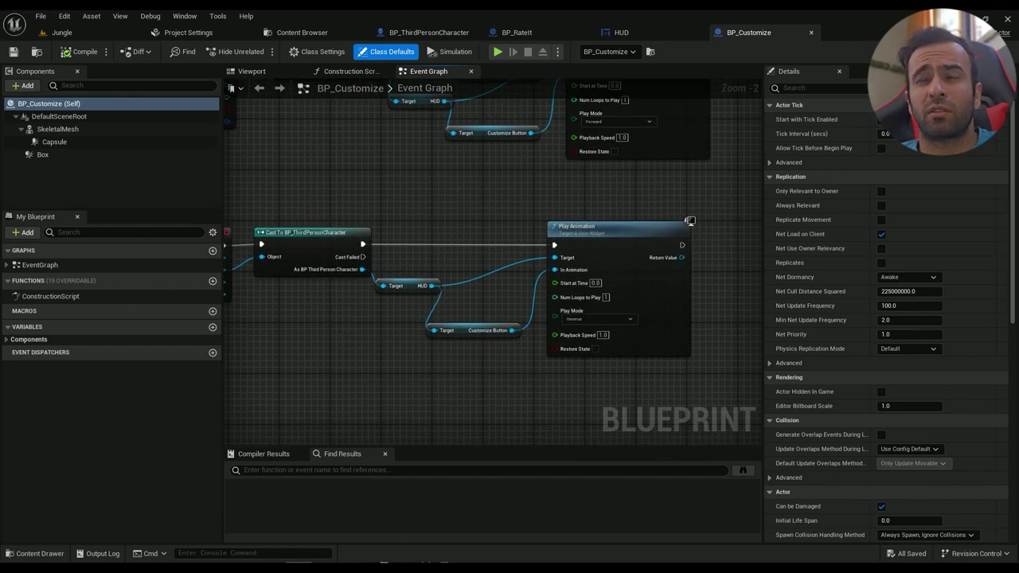
scroll(363, 340, "down", 2)
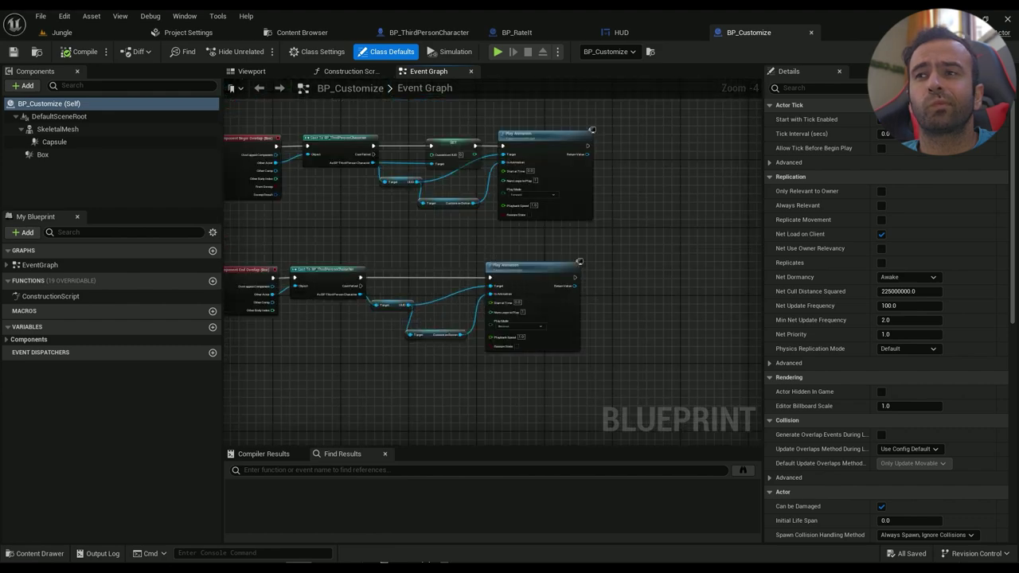
right_click_drag(405, 258, 446, 271)
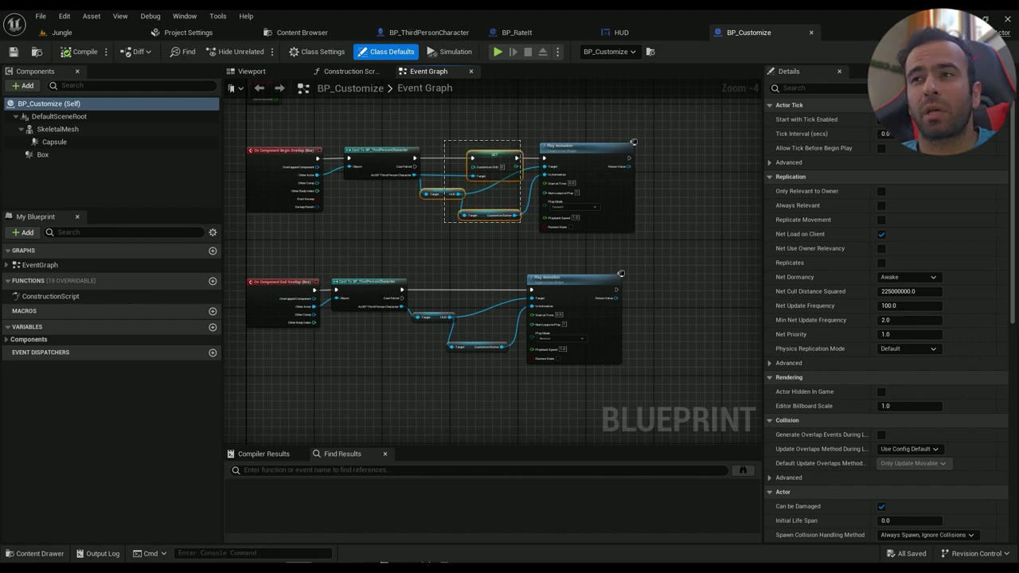
left_click_drag(608, 365, 608, 365)
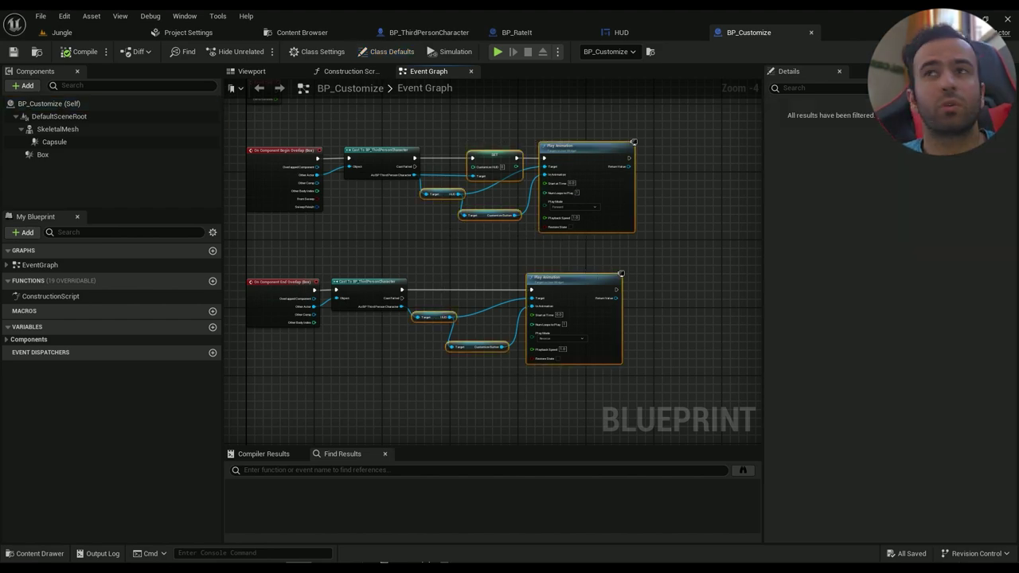
In BP_RateIt, move the Sequence, MultiGate, Dialouge and Play Montage nodes farther right to make room after the character cast
left_click(521, 33)
scroll(461, 304, "down", 4)
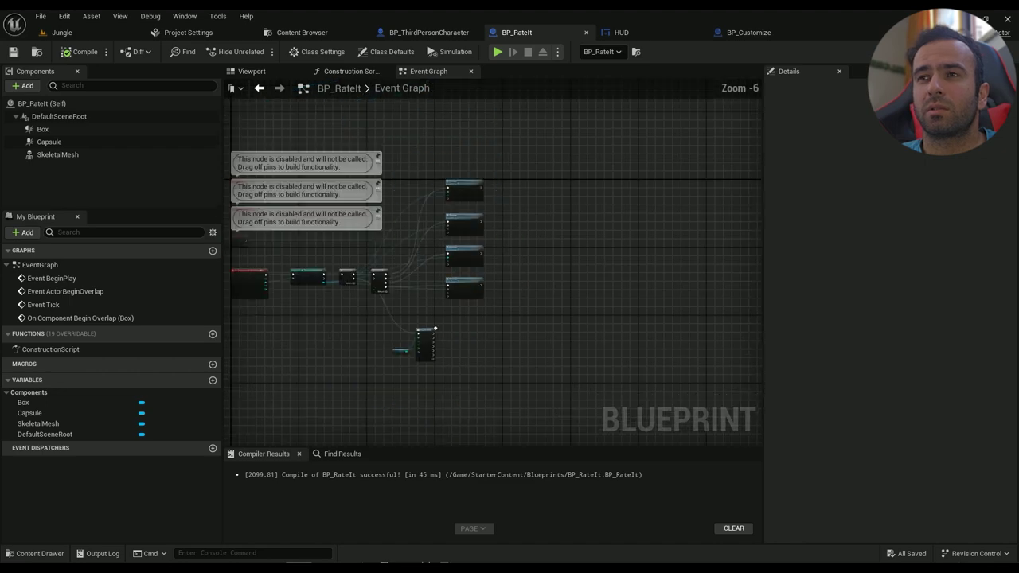
right_click_drag(473, 308, 563, 244)
right_click_drag(626, 246, 597, 249)
scroll(569, 245, "down", 2)
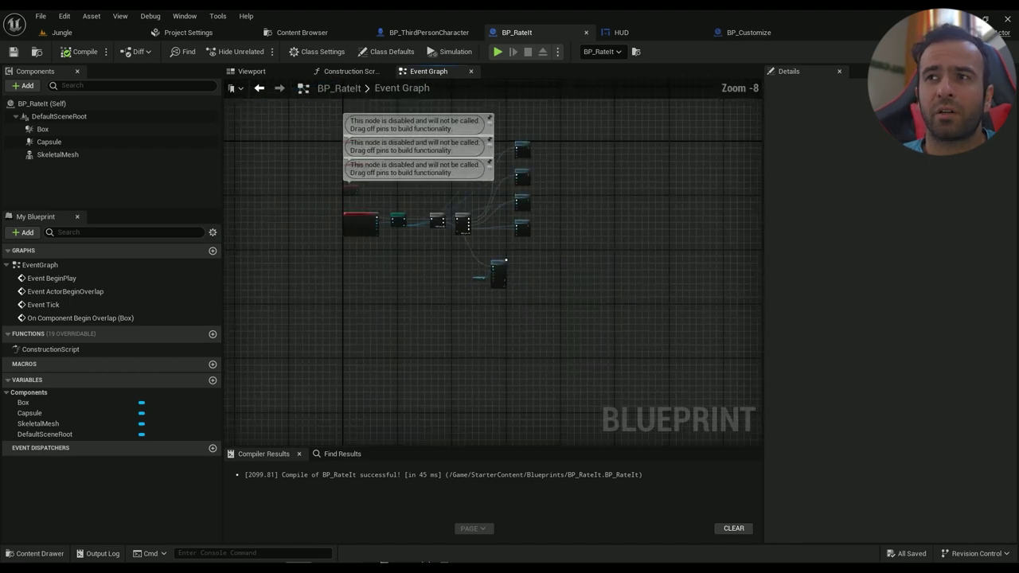
scroll(557, 241, "up", 2)
scroll(510, 239, "up", 2)
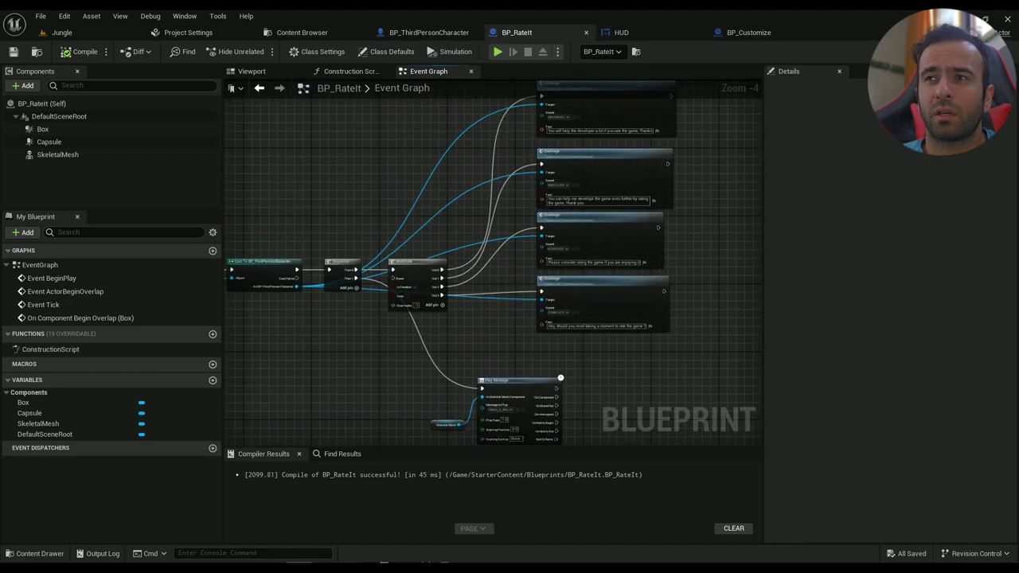
scroll(483, 293, "down", 2)
left_click_drag(450, 377, 427, 376)
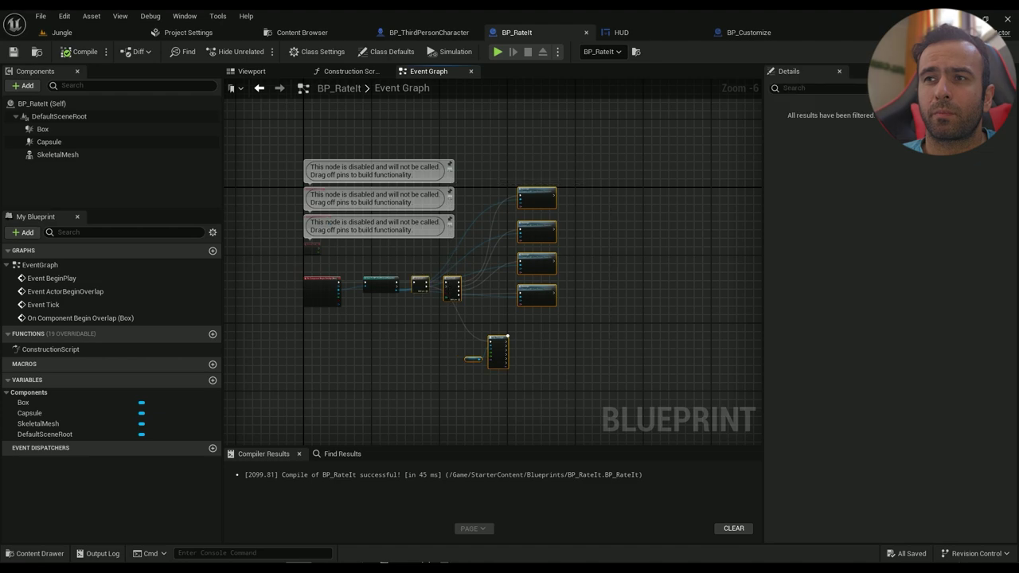
left_click_drag(421, 283, 594, 286)
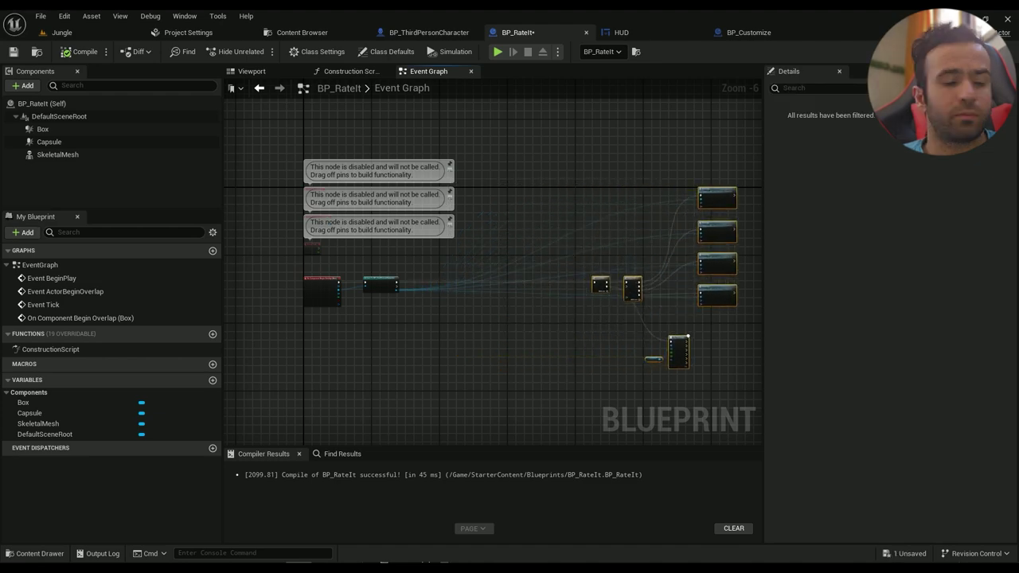
Paste the copied BP_Customize nodes into BP_RateIt and wire the Customize HUD setter and forward Play Animation between the cast and Sequence
right_click_drag(621, 288, 690, 266)
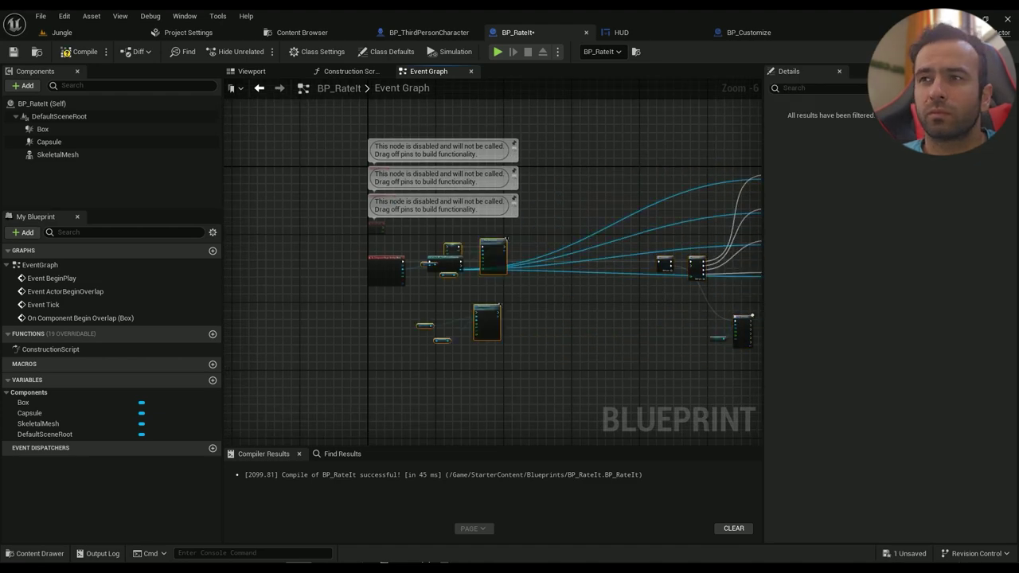
left_click_drag(492, 263, 545, 275)
scroll(482, 276, "up", 3)
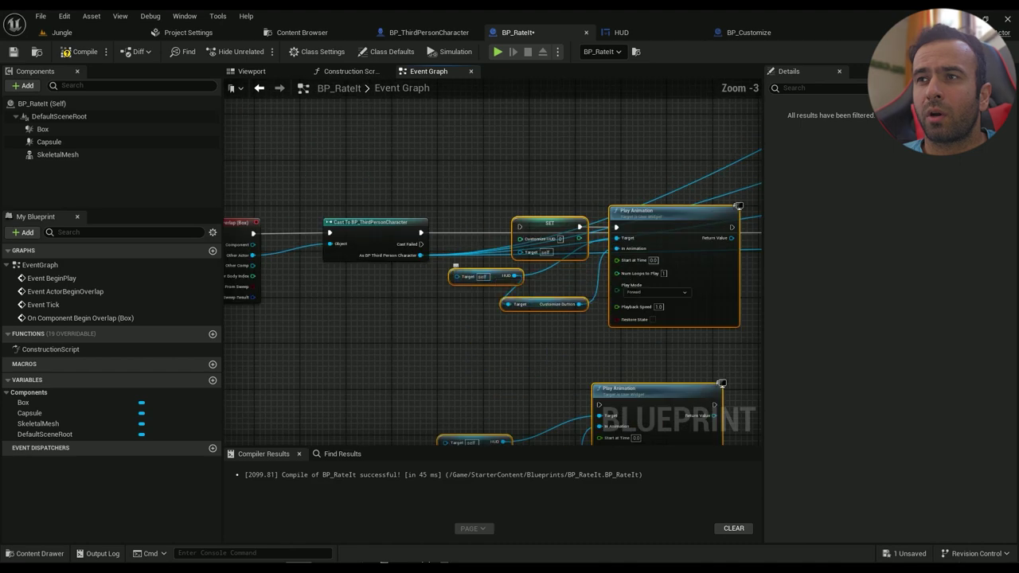
left_click_drag(543, 222, 538, 229)
left_click_drag(421, 233, 515, 233)
right_click_drag(566, 286, 227, 279)
scroll(339, 275, "down", 1)
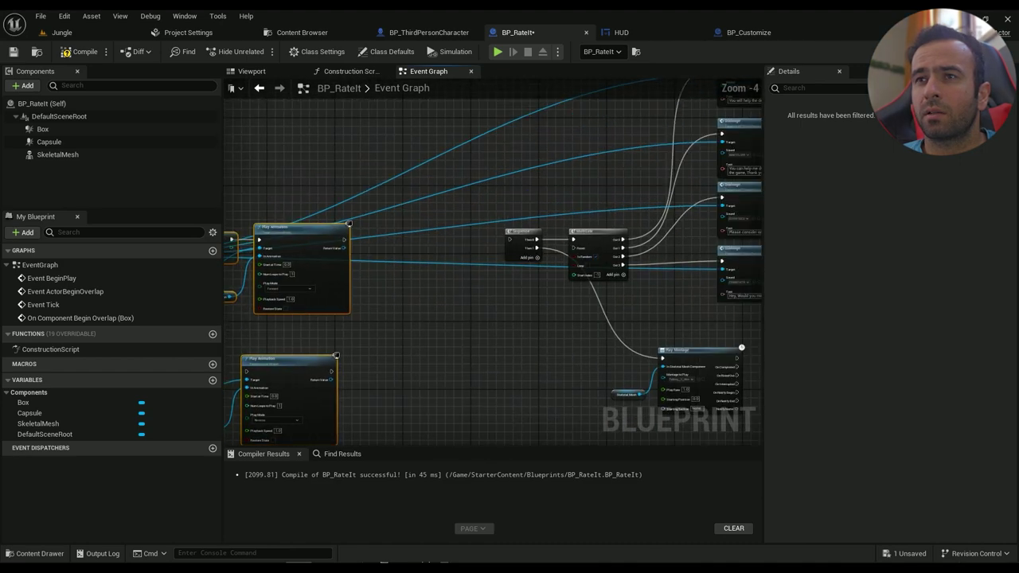
left_click_drag(343, 240, 510, 240)
Duplicate the Cast To BP_ThirdPersonCharacter node and connect the copy to the reverse Play Animation node and its HUD reference
right_click_drag(478, 254, 741, 189)
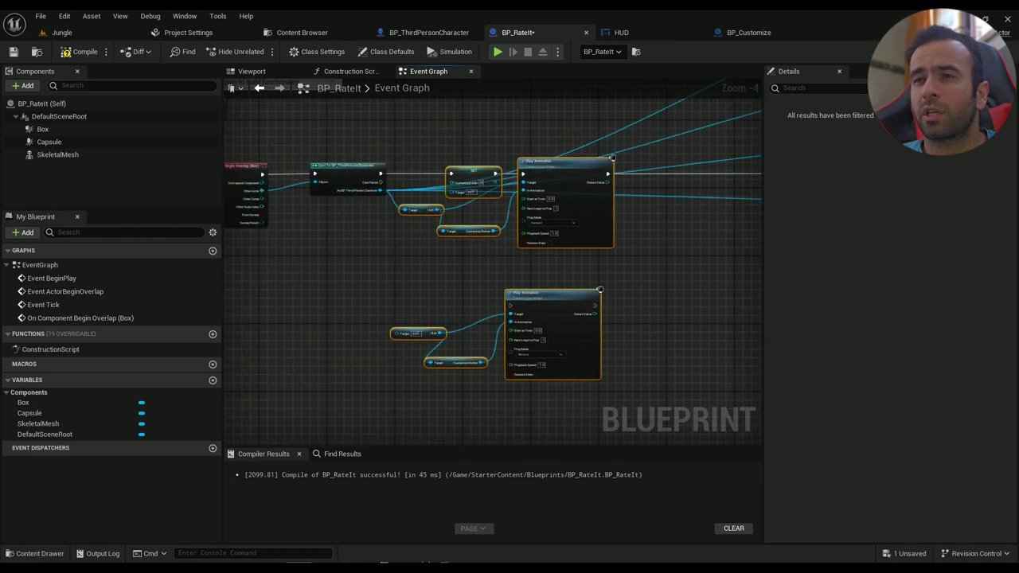
left_click(347, 176)
key("ctrl+c")
key("ctrl+v")
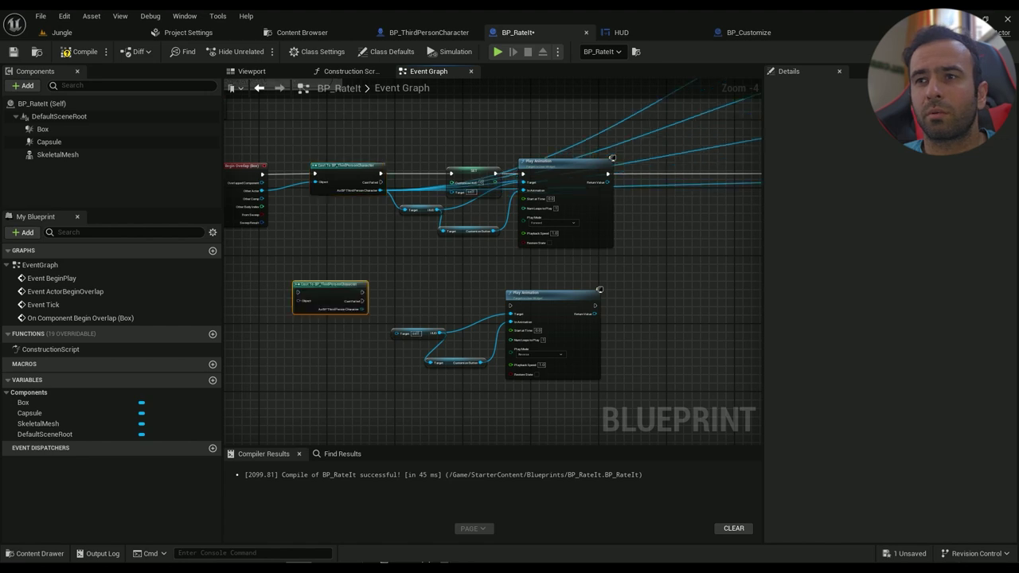
left_click_drag(298, 281, 310, 294)
left_click_drag(375, 305, 511, 305)
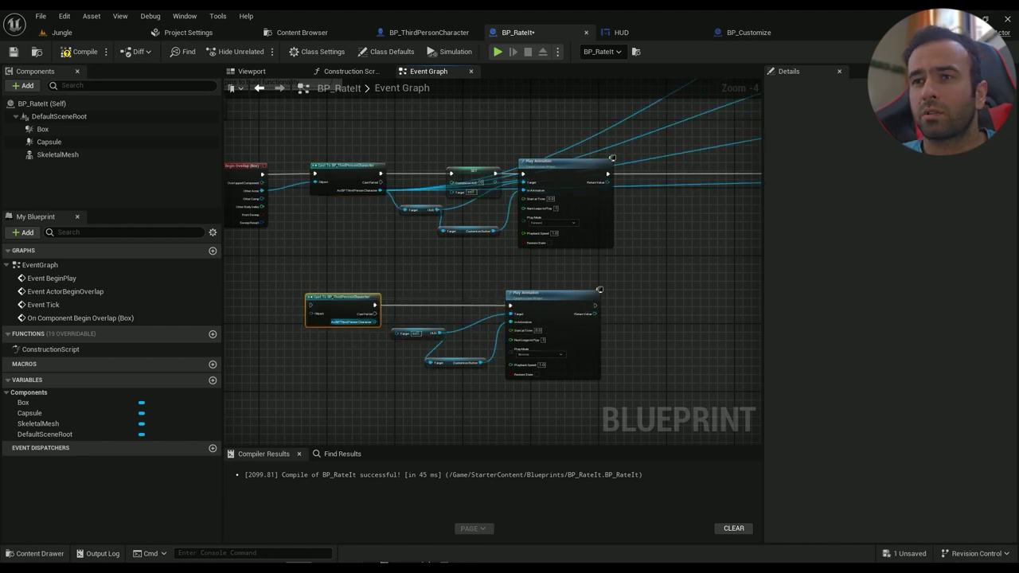
left_click_drag(374, 321, 395, 333)
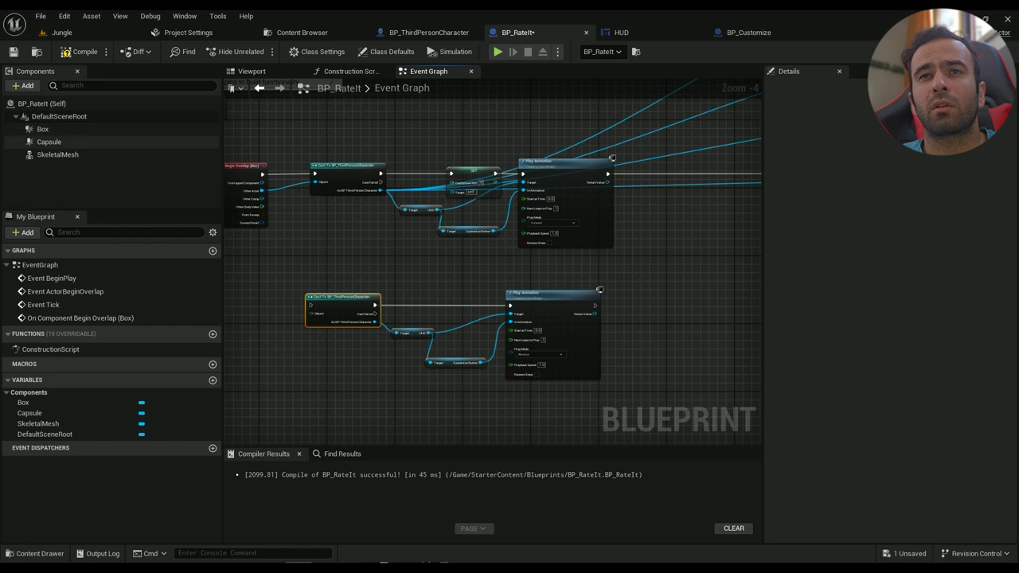
Add an On Component End Overlap event for the Box and connect it, with Other Actor as Object, to the duplicated cast
left_click(32, 129)
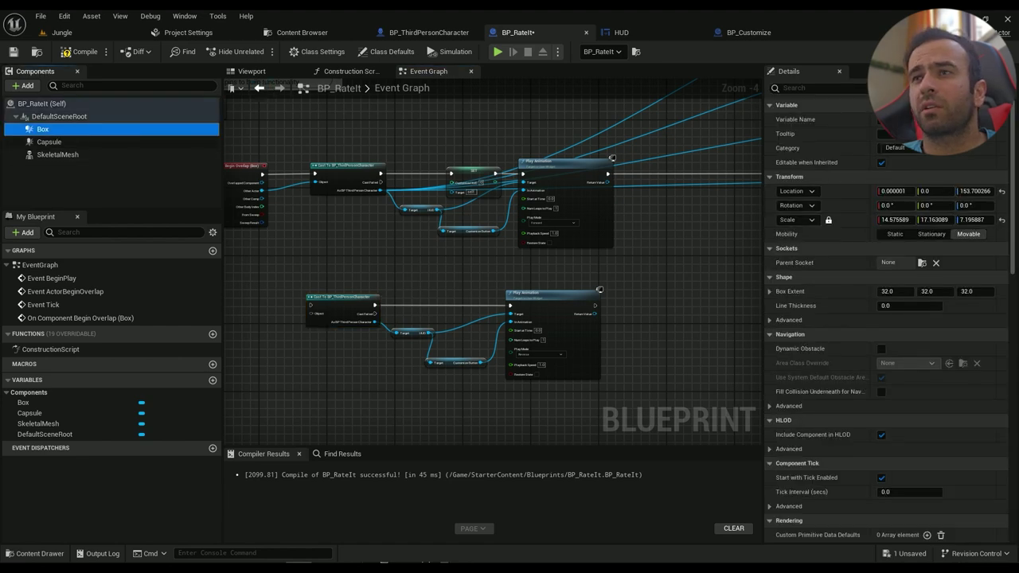
left_click(252, 71)
scroll(876, 239, "down", 15)
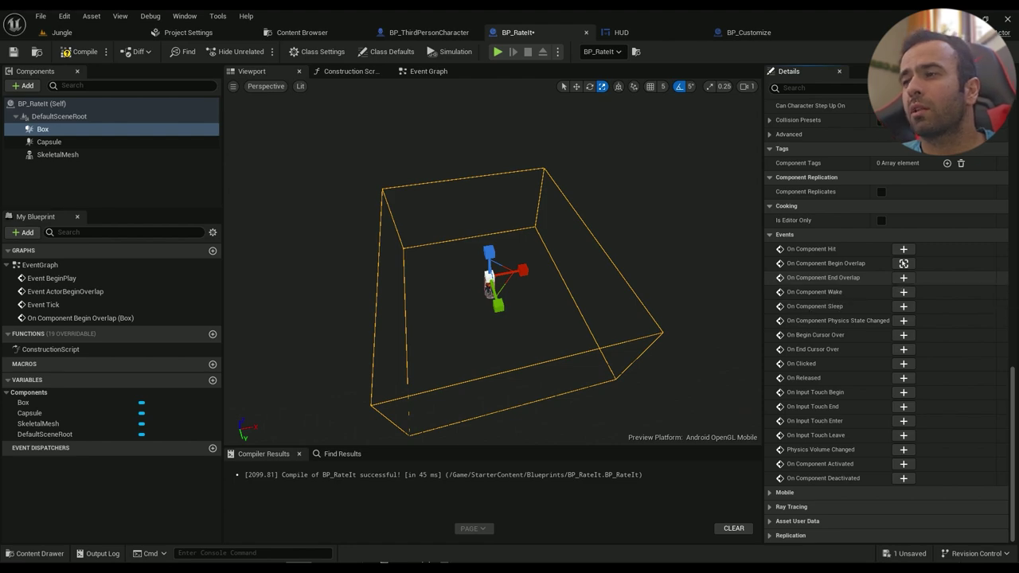
left_click(903, 277)
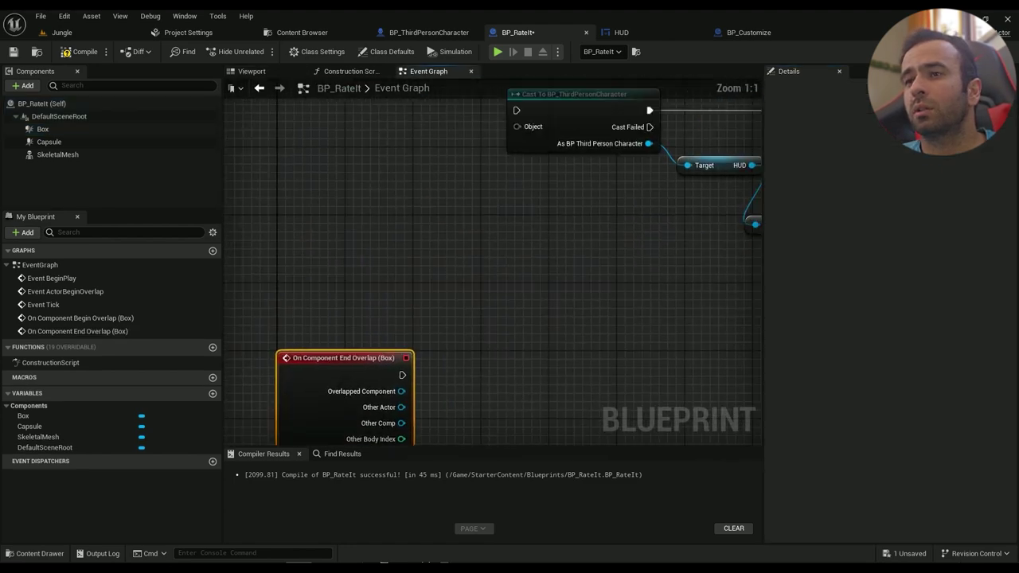
scroll(517, 398, "down", 5)
left_click_drag(434, 385, 555, 255)
scroll(445, 255, "up", 4)
left_click_drag(481, 285, 557, 269)
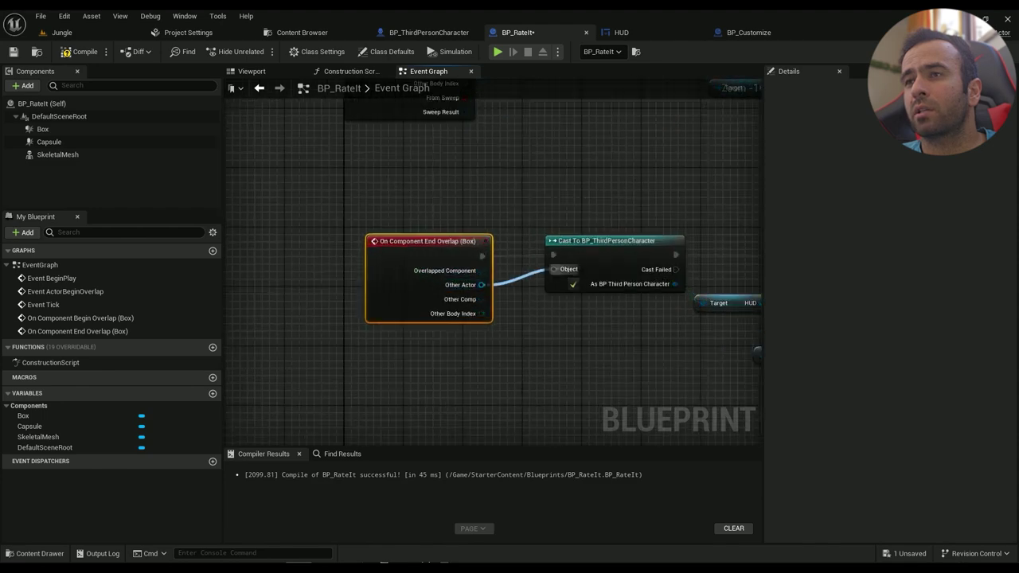
Connect the begin-overlap cast's character output to the Customize HUD setter's Target and compile BP_RateIt
scroll(663, 359, "down", 2)
right_click_drag(663, 359, 300, 359)
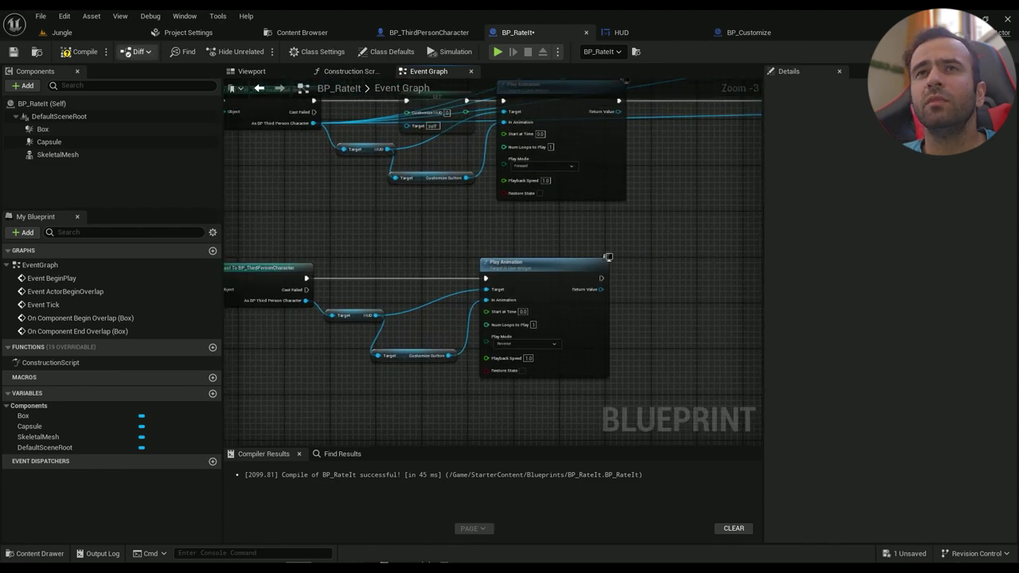
key("F7")
key("ctrl+s")
right_click_drag(608, 257, 684, 339)
left_click_drag(390, 205, 483, 207)
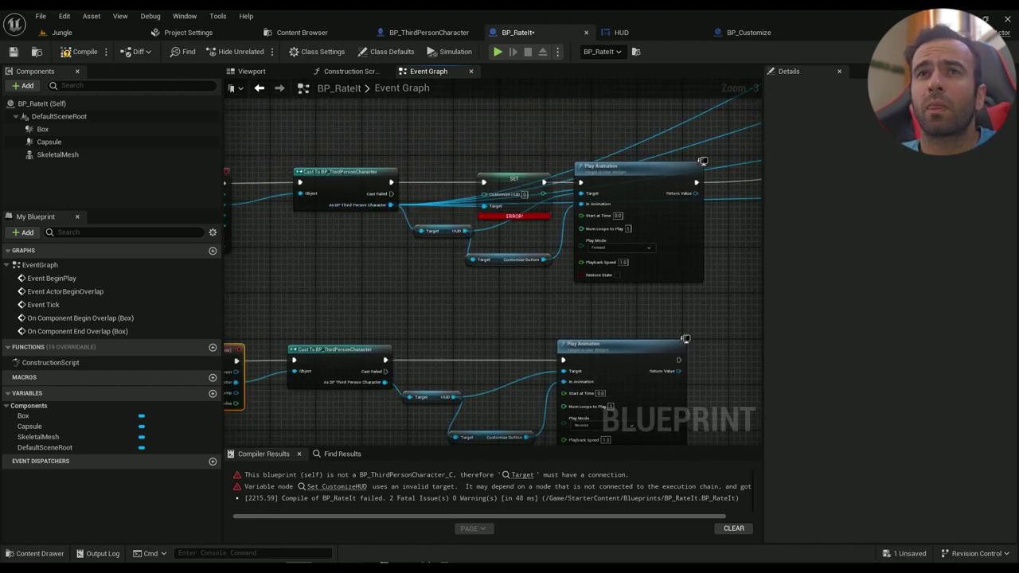
left_click(79, 51)
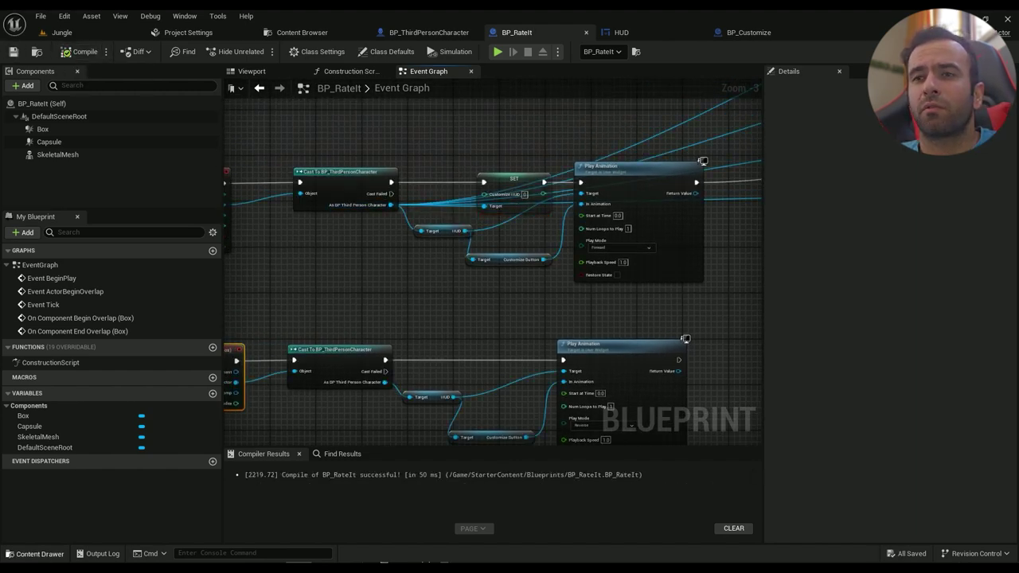
Open the HUD widget's designer and select the Customize button with the ShopIcon image
key("ctrl+space")
left_click(269, 369)
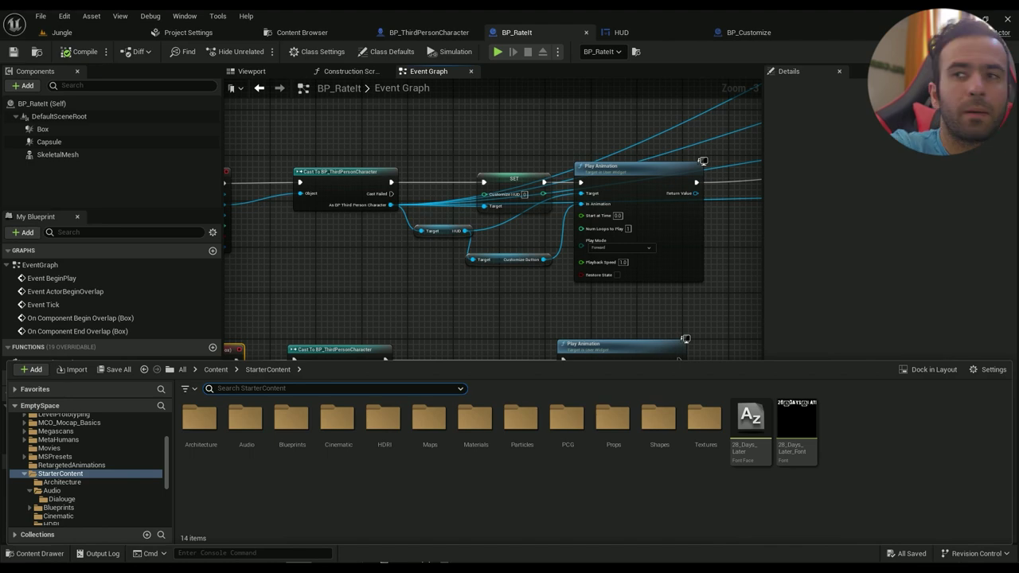
double_click(193, 442)
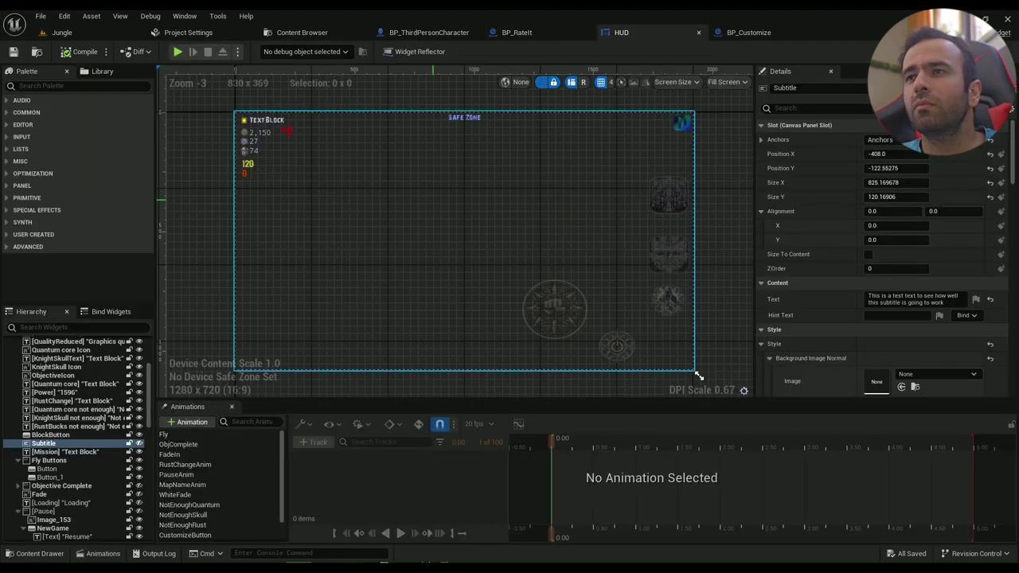
left_click(668, 193)
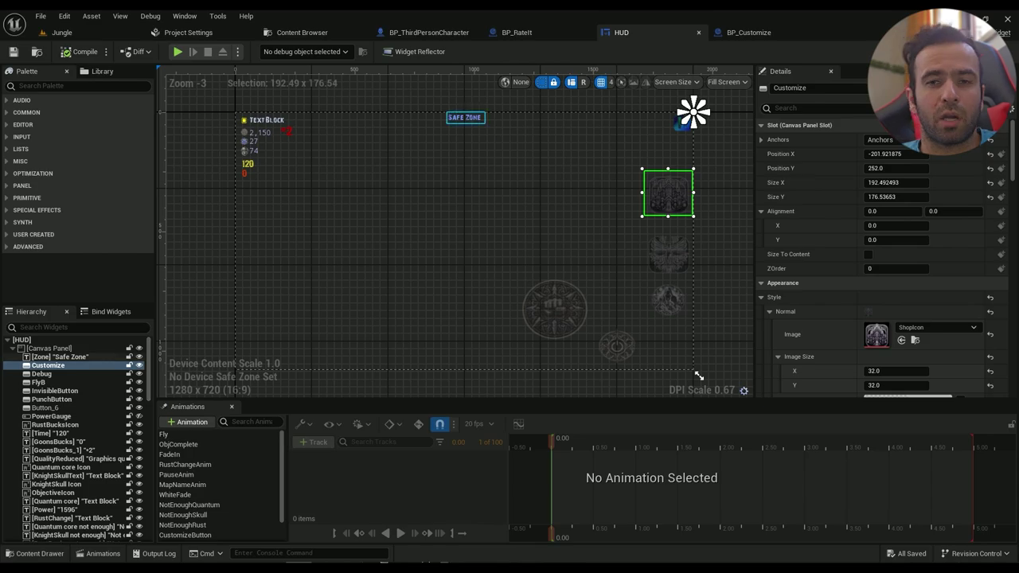
Look over the Jungle level's village and the characters placed around BP_Customize
left_click(70, 33)
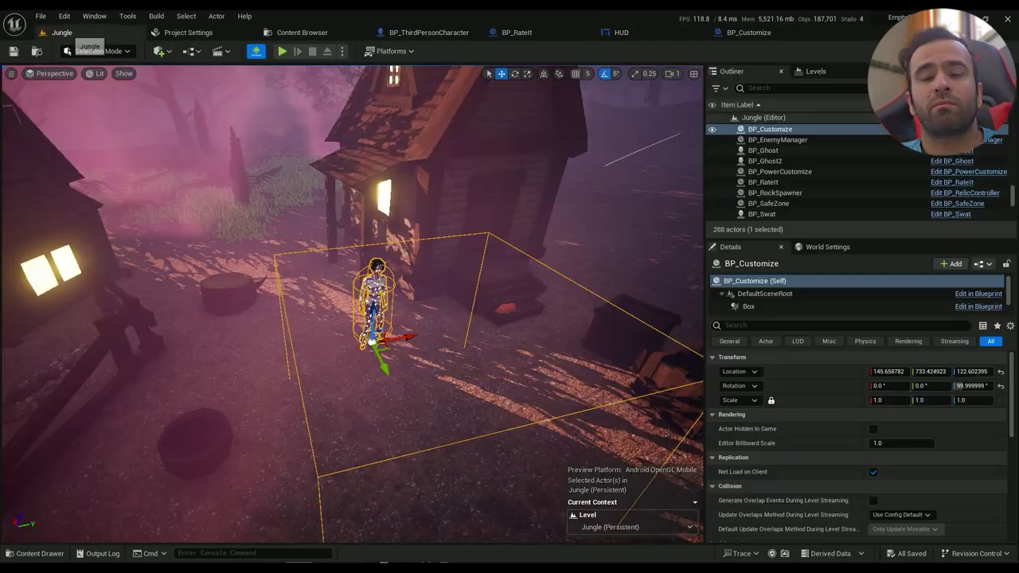
right_click_drag(398, 263, 843, 306)
mouse_move(243, 266)
right_mouse_down()
mouse_move(223, 279)
mouse_move(231, 266)
right_mouse_up()
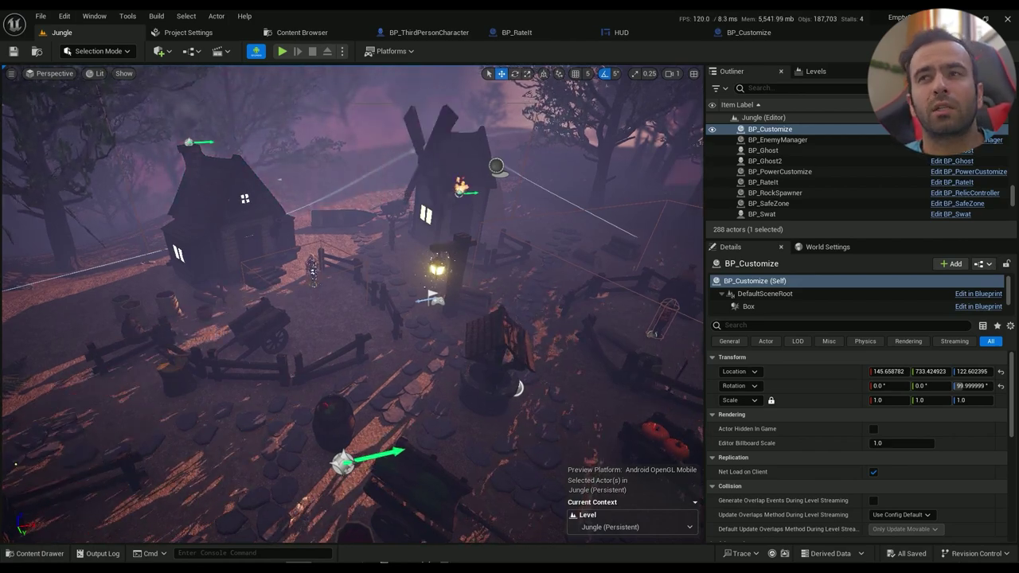
key("f")
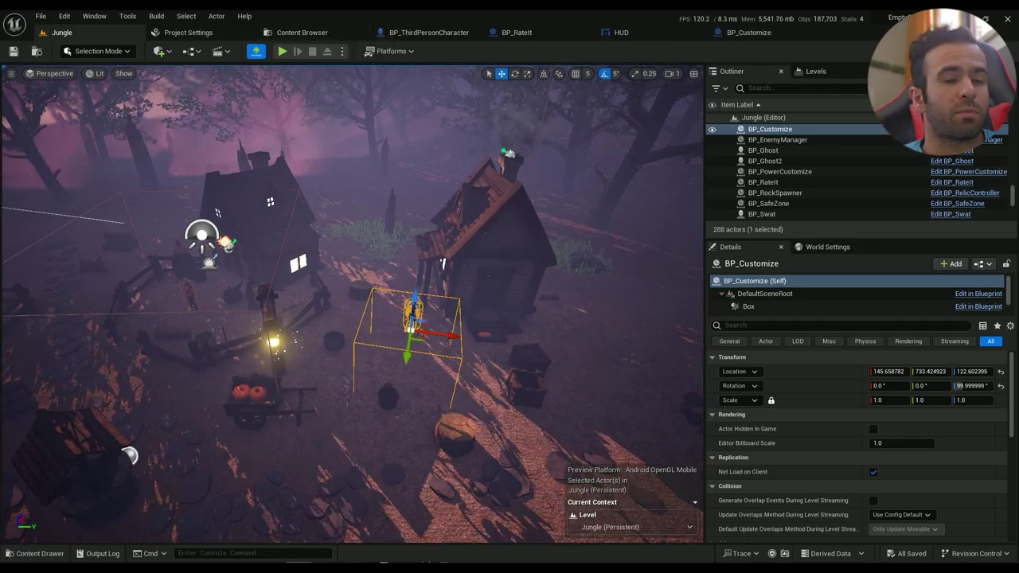
right_click_drag(353, 305, 229, 330)
key("w")
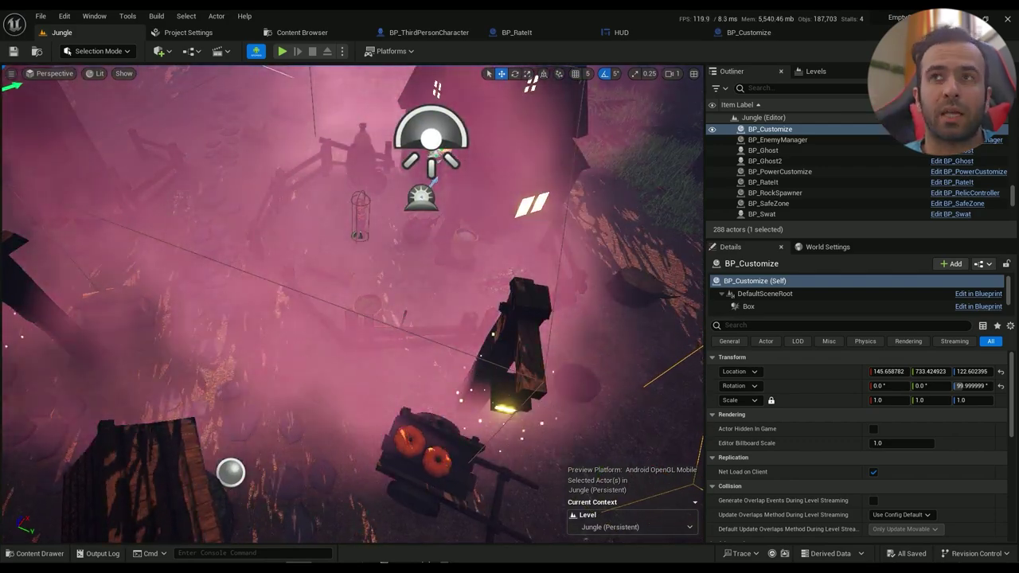
Return to the HUD widget and open the Customize button's On Pressed event in the graph
left_click(748, 33)
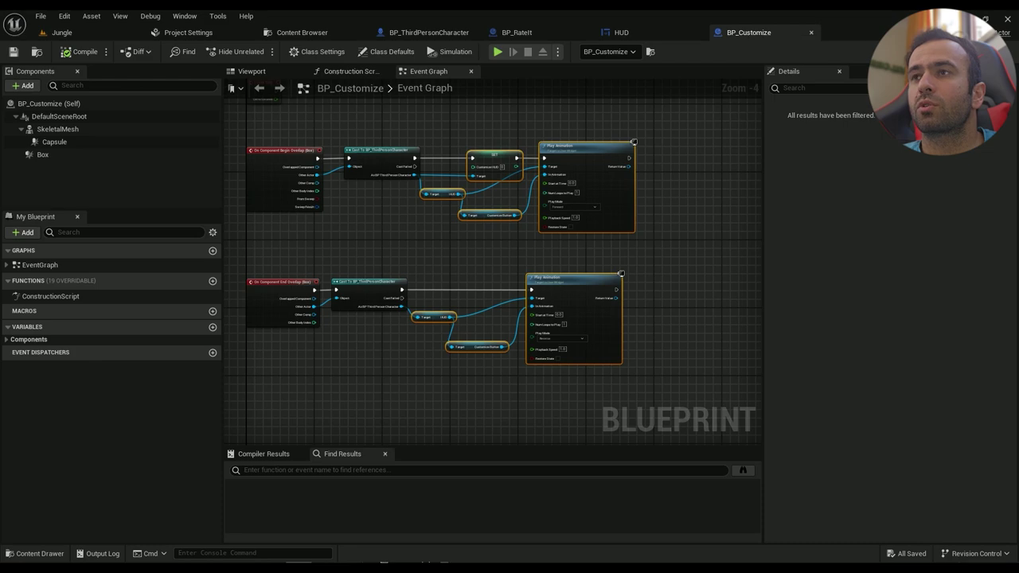
left_click(621, 33)
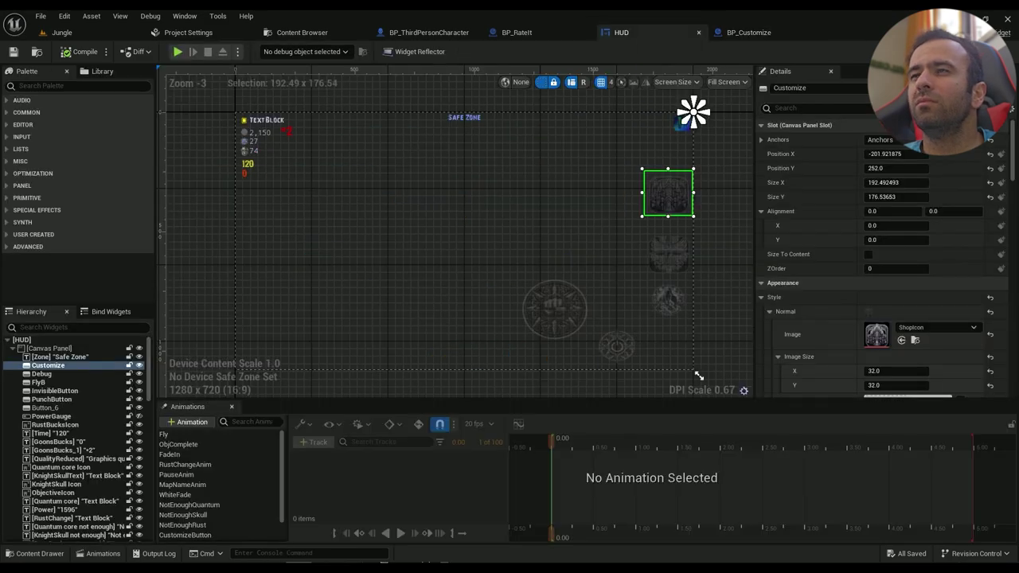
scroll(884, 350, "down", 10)
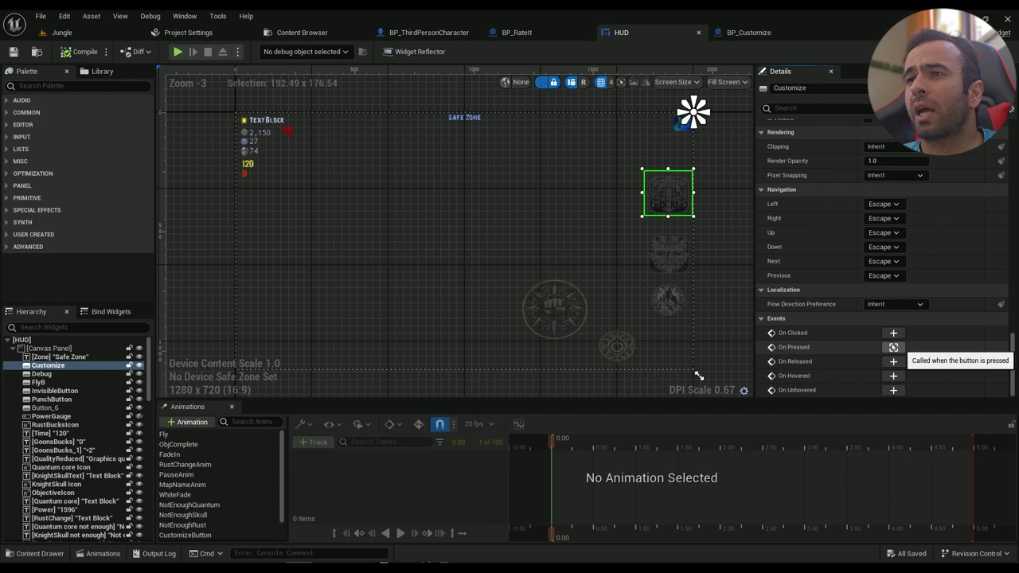
left_click(893, 347)
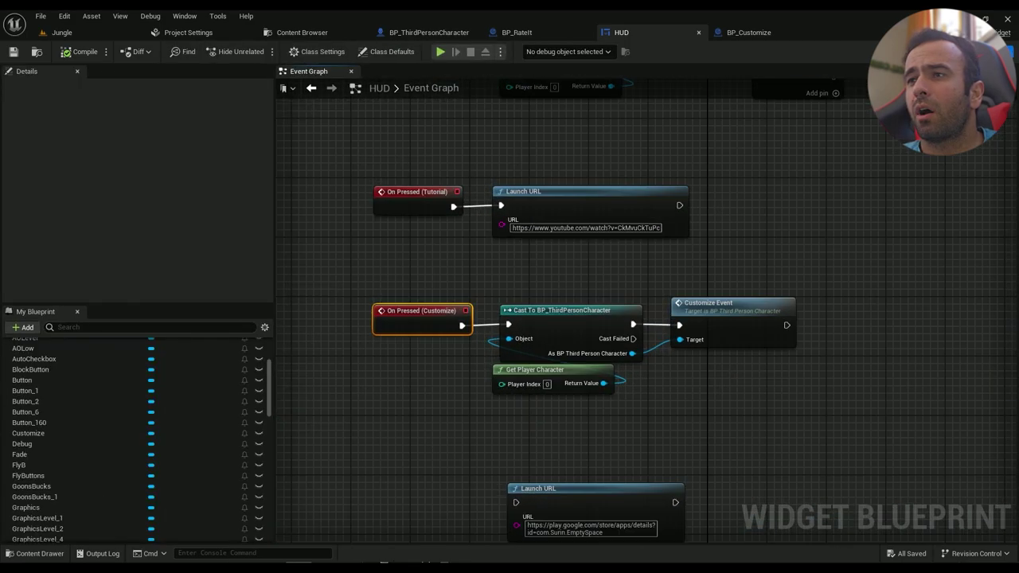
Open the Customize Event's definition in BP_ThirdPersonCharacter and examine the logic following its Do Once and Customize branch
double_click(625, 275)
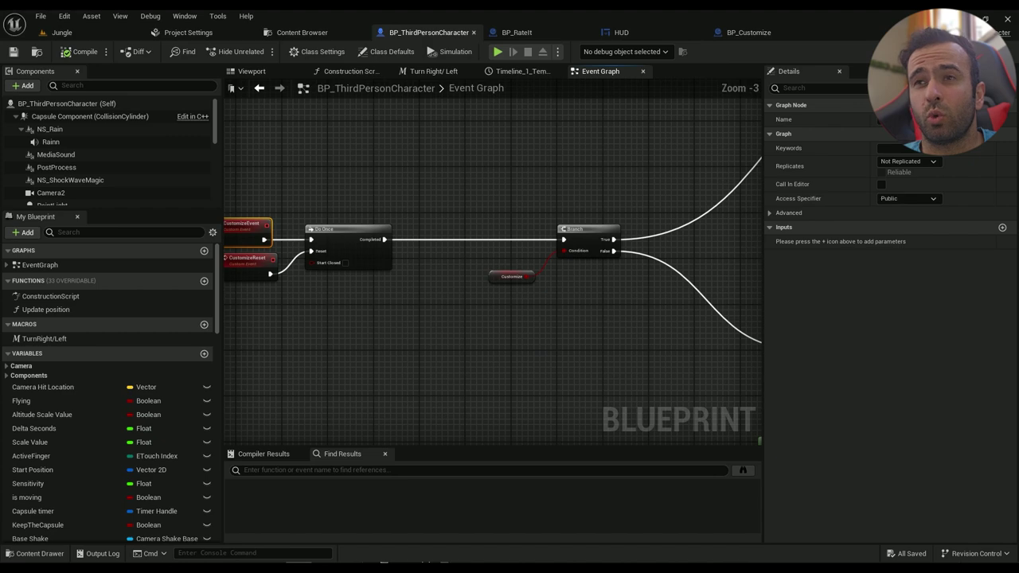
scroll(603, 315, "down", 2)
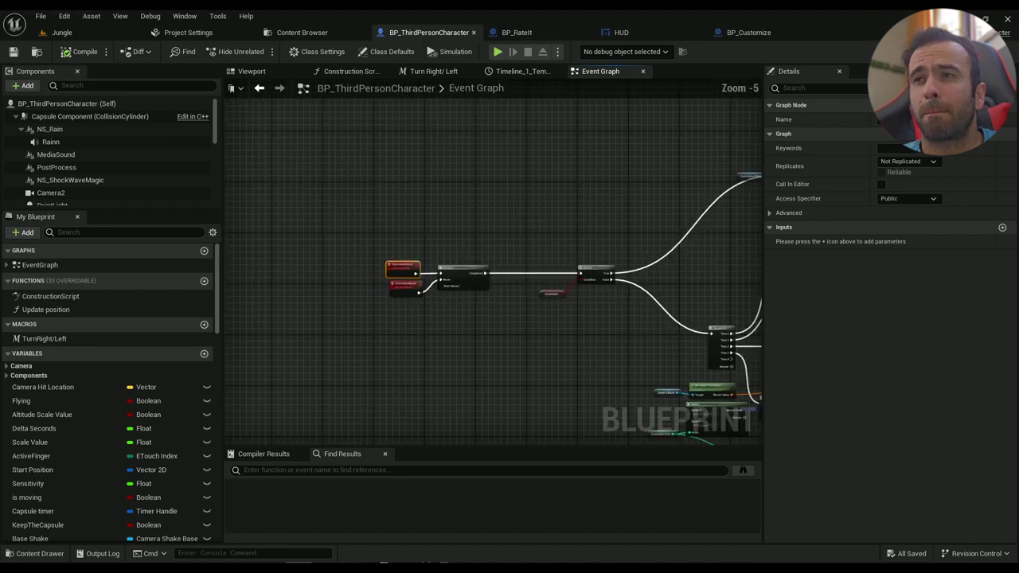
right_click_drag(635, 307, 476, 271)
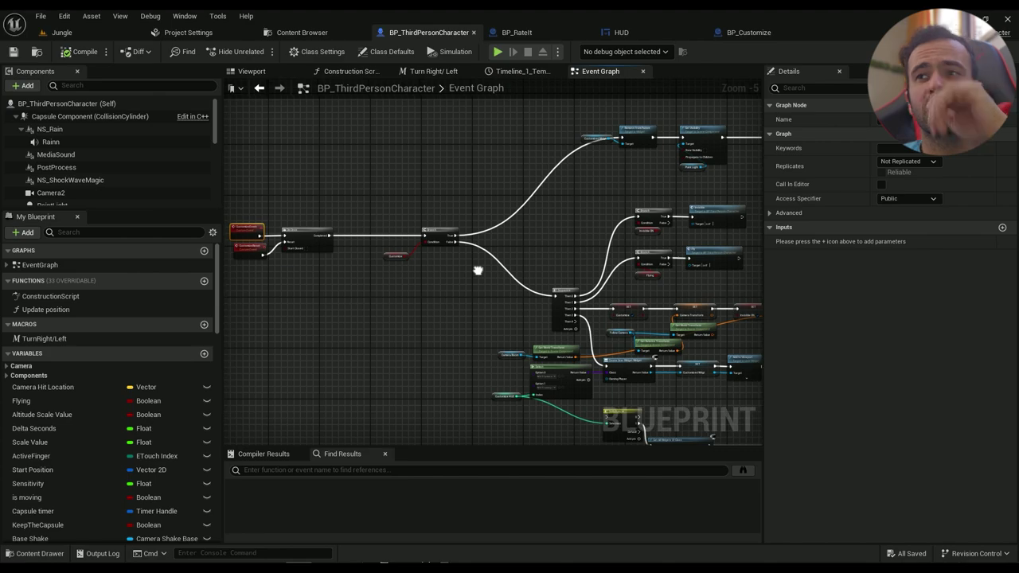
right_click_drag(476, 271, 128, 368)
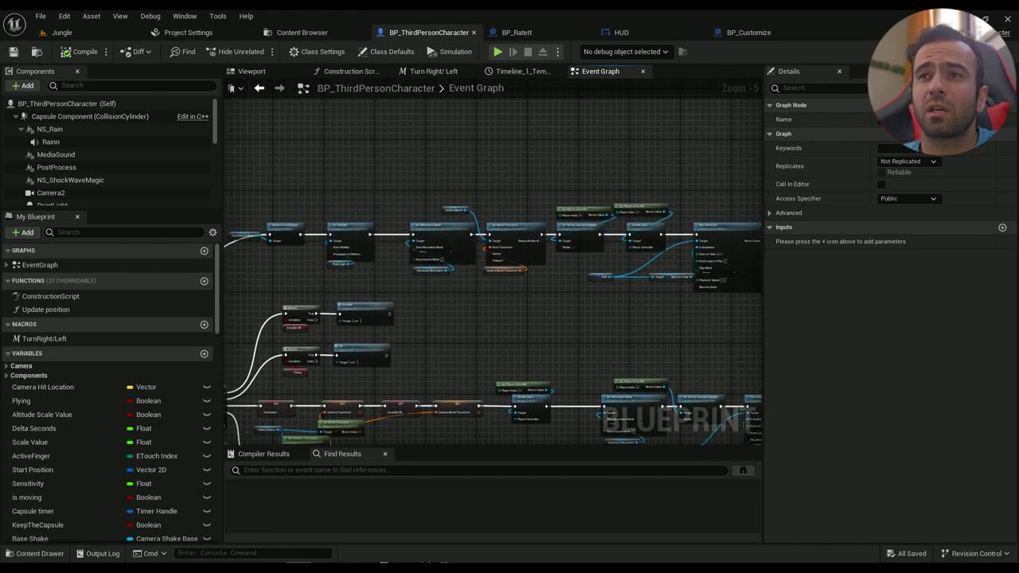
scroll(383, 304, "up", 1)
right_click_drag(383, 304, 33, 262)
right_click_drag(557, 262, 135, 297)
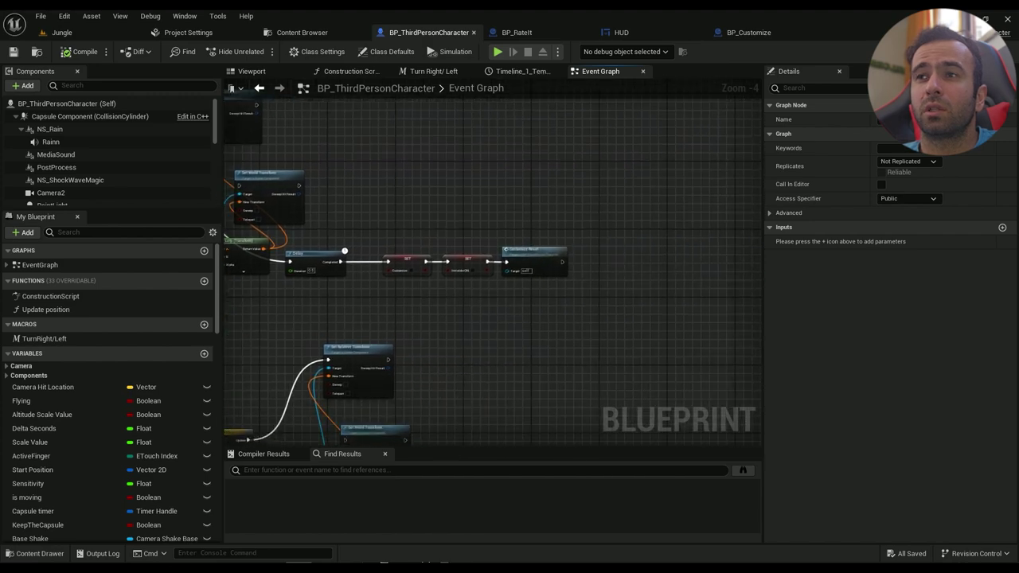
Trace the Customize Branch logic to the Select node's Customize HUD getter and copy that getter beneath CustomizeEvent's Do Once node
right_click_drag(0, 290, 1018, 254)
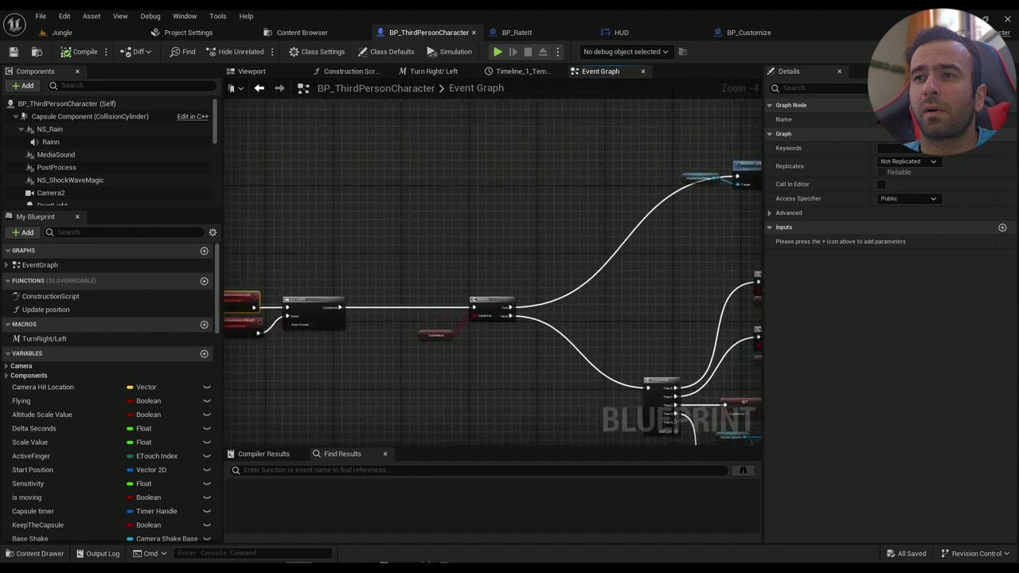
right_click_drag(633, 262, 741, 248)
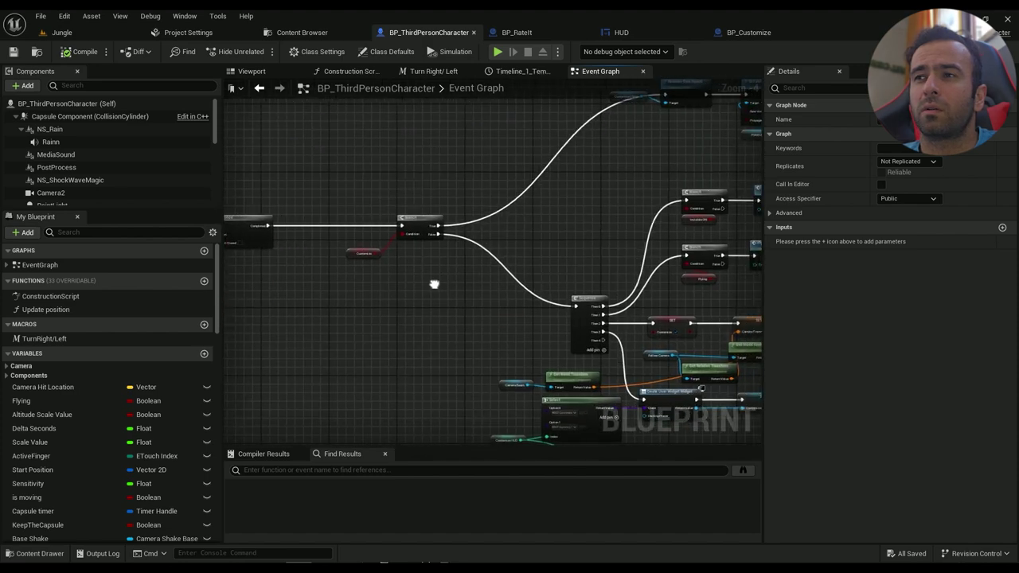
right_click_drag(402, 273, 184, 458)
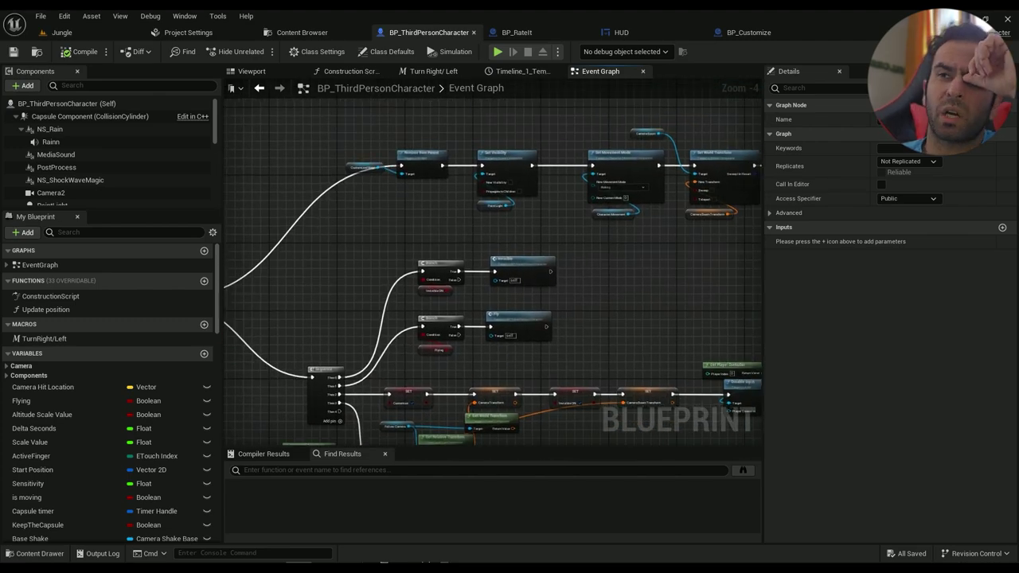
right_click_drag(172, 351, 468, 232)
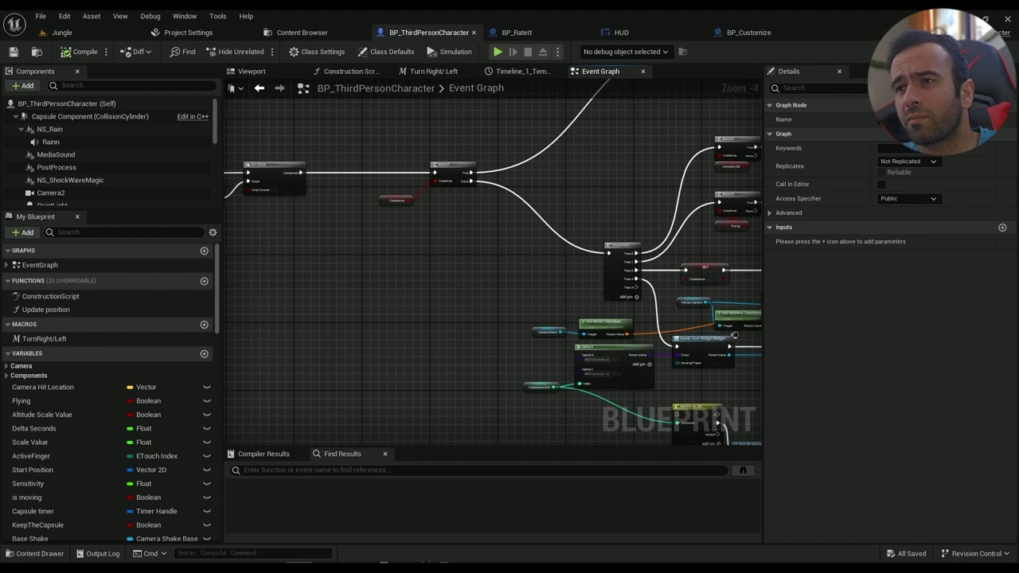
scroll(539, 374, "up", 3)
right_click_drag(631, 344, 438, 279)
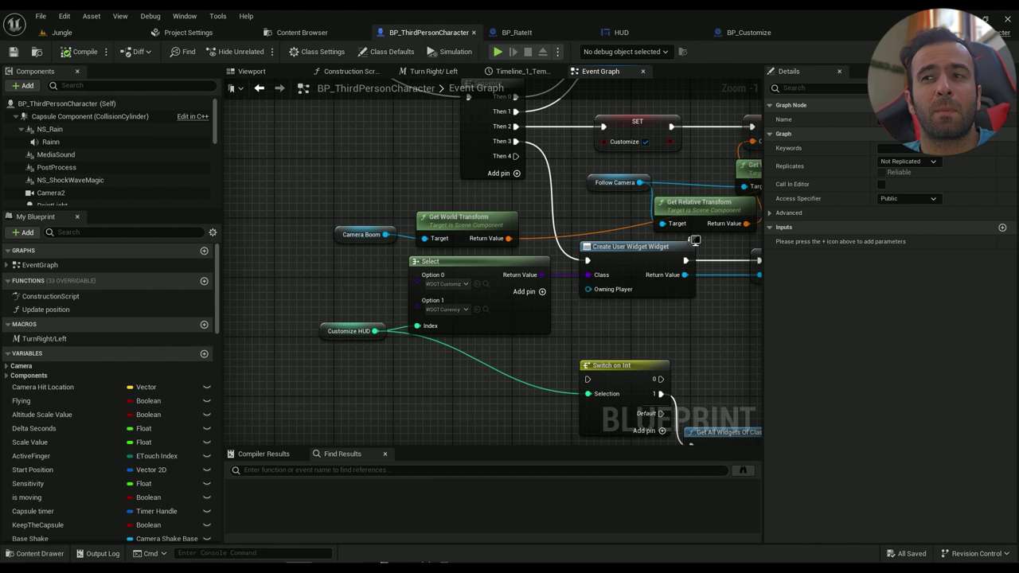
left_click(332, 332)
right_click_drag(286, 253, 687, 443)
scroll(373, 313, "down", 3)
scroll(544, 275, "up", 2)
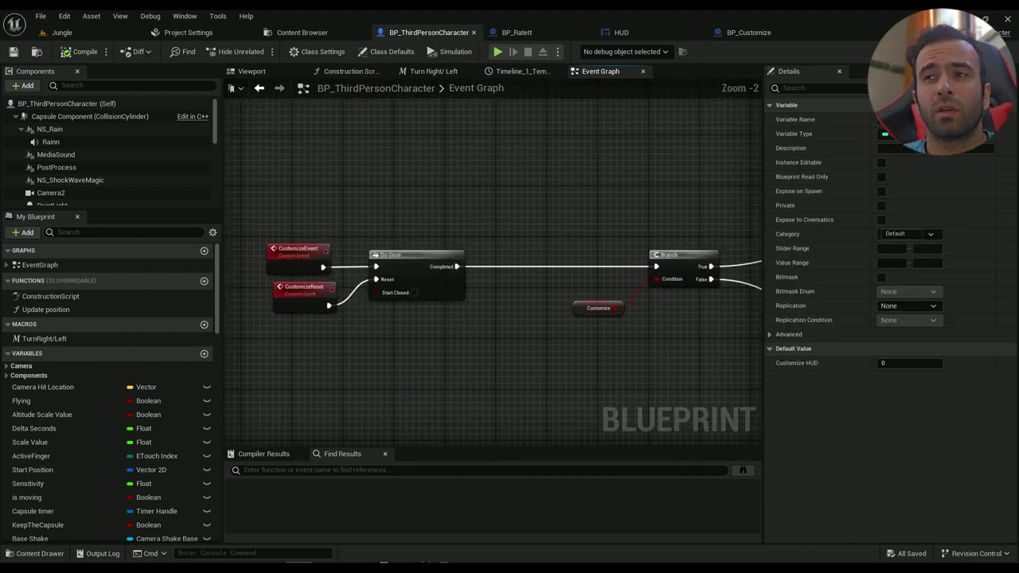
key("ctrl+v")
Add an Equal comparison fed by the copied Customize HUD getter and set its comparison value to 2
left_click_drag(454, 327, 473, 318)
type("=")
key("Return")
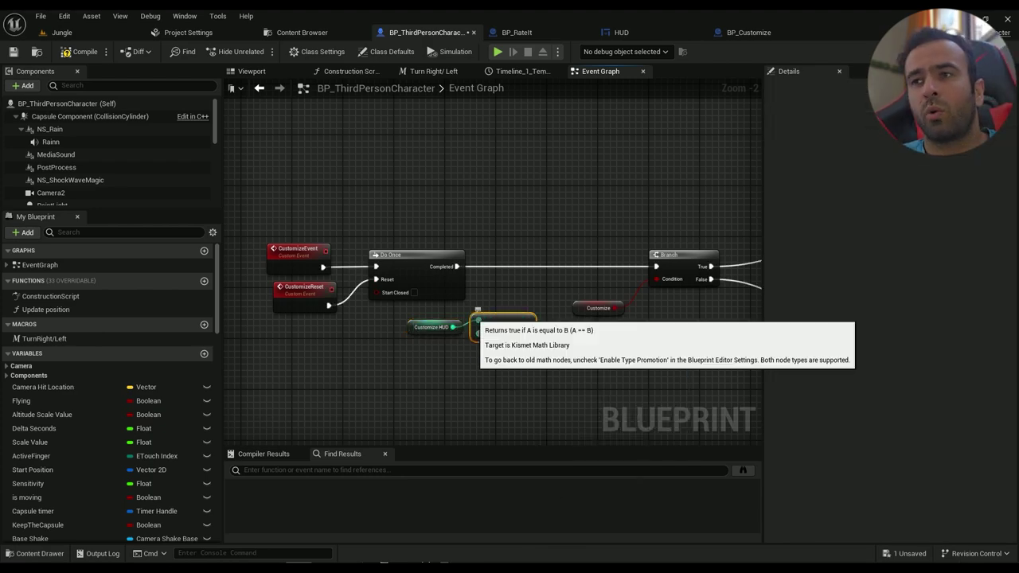
scroll(511, 374, "up", 2)
left_click(481, 321)
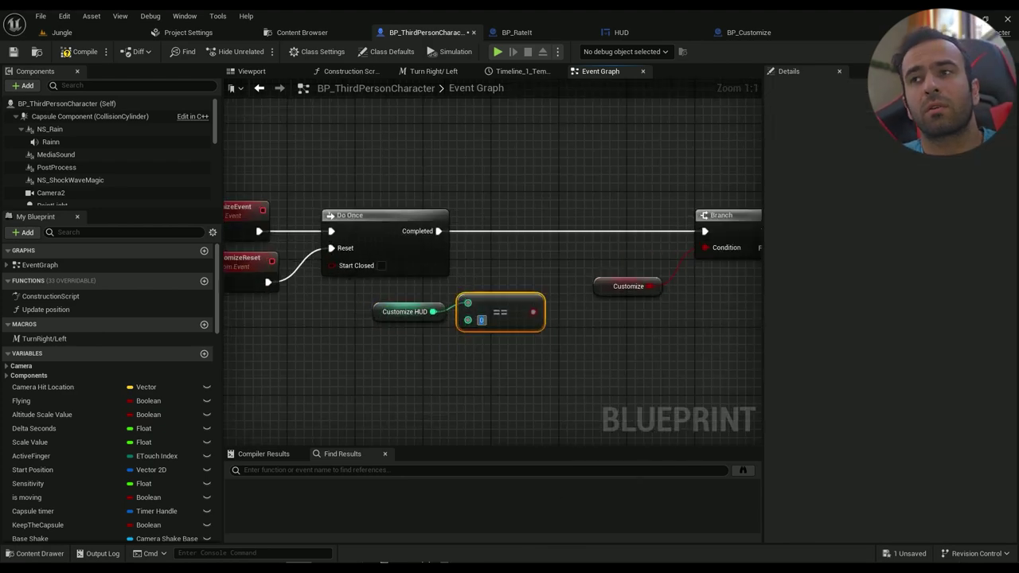
Insert a Branch driven by the comparison after Do Once, with its False output connected to the existing Customize Branch
left_click_drag(532, 312, 537, 269)
type("branch")
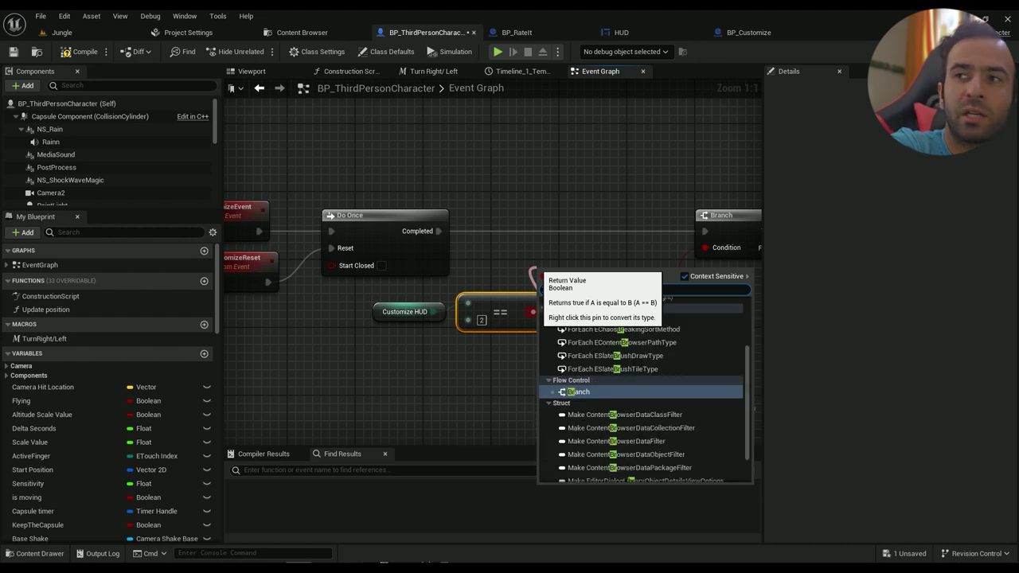
key("Return")
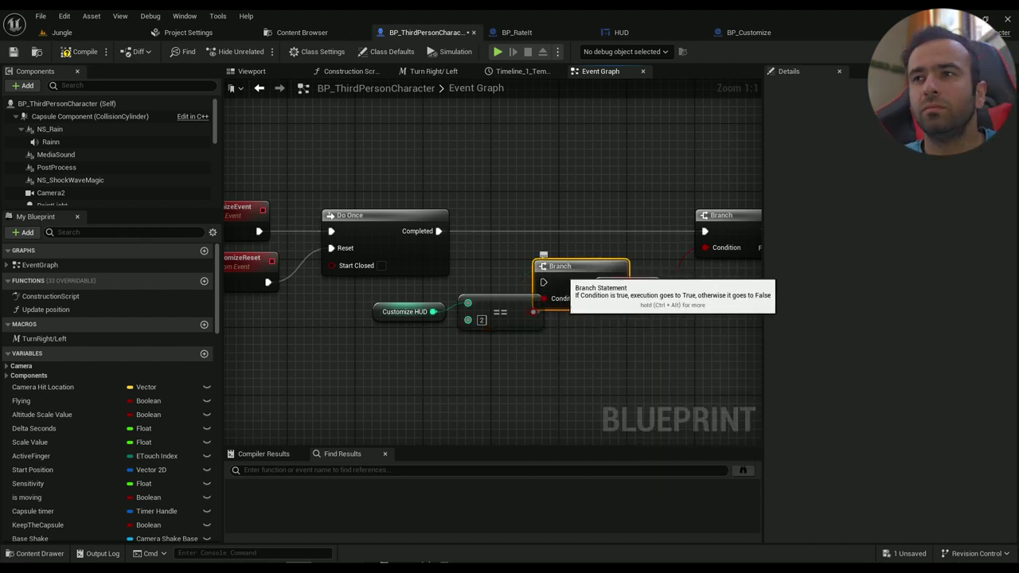
left_click_drag(535, 273, 503, 214)
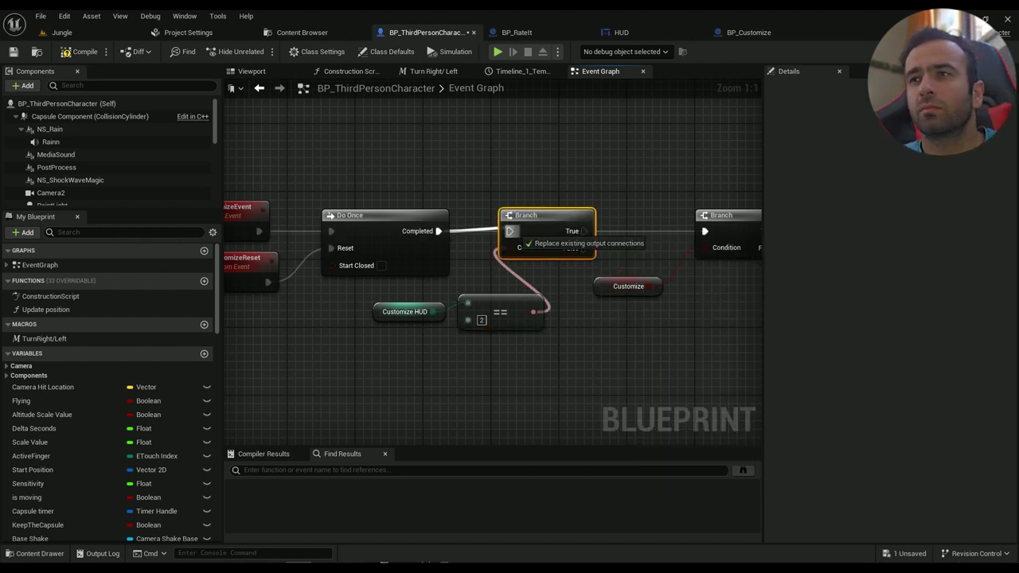
right_click_drag(575, 248, 428, 253)
left_click_drag(427, 253, 557, 236)
Add a Launch URL node executed from the new Branch's True output
right_click_drag(504, 196, 483, 295)
left_click_drag(414, 337, 489, 194)
type("lau")
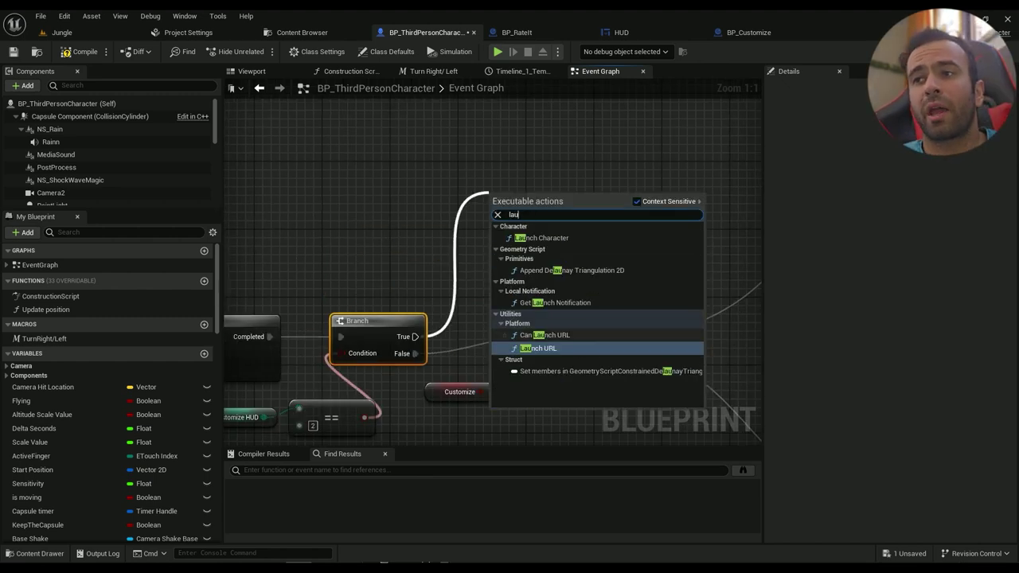
key("Return")
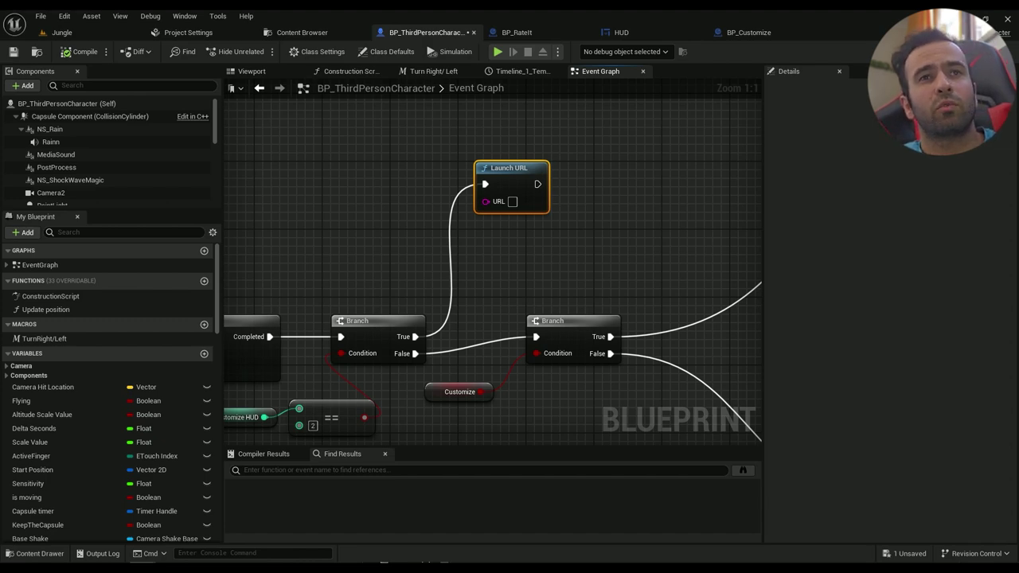
Switch to the browser's Google Play Console, open Empty Space's store page and copy its web address
left_click_drag(0, 239, 457, 98)
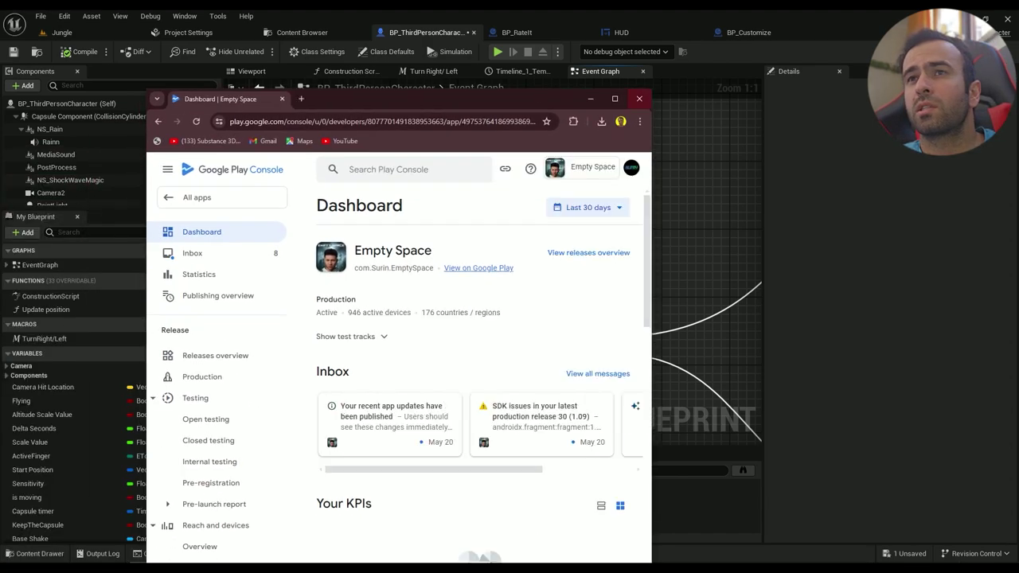
left_click(615, 99)
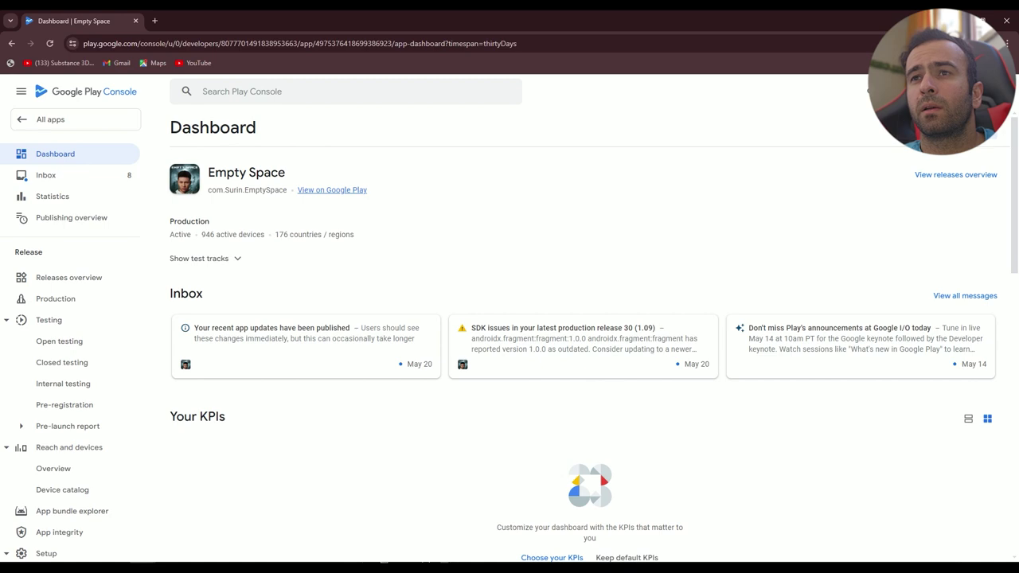
left_click(332, 189)
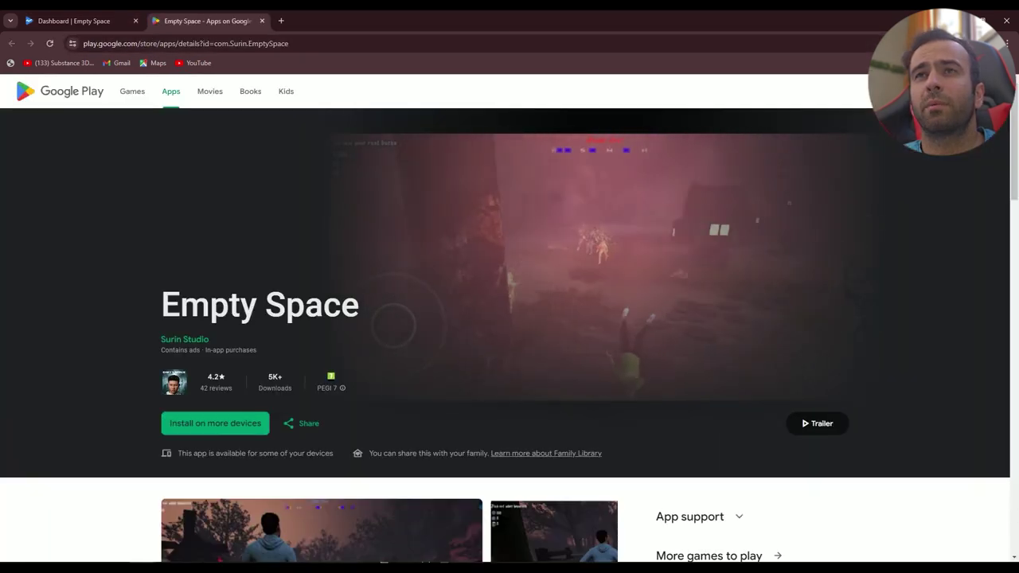
right_click(291, 44)
key("ctrl+c")
left_click(324, 143)
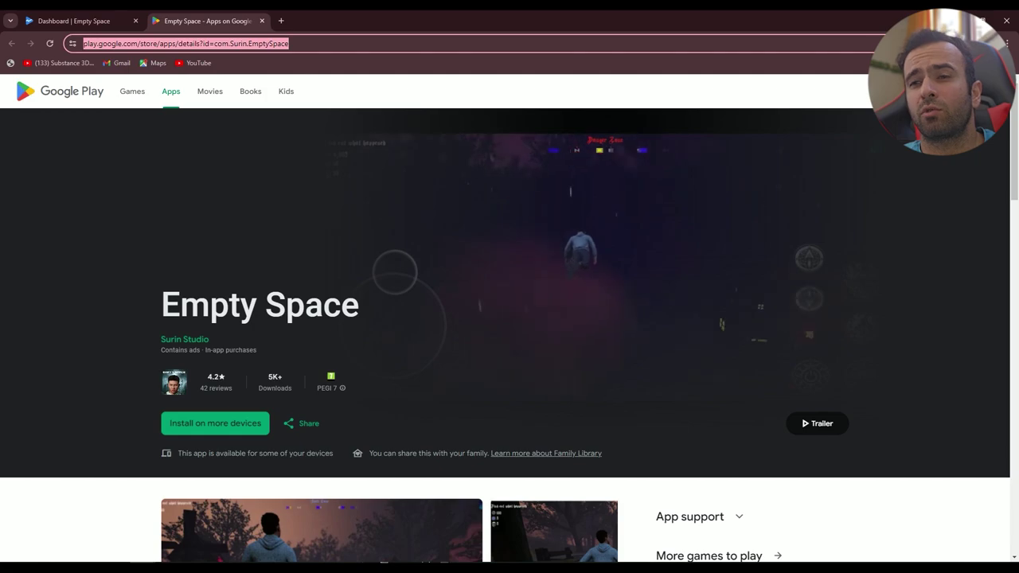
key("alt+Tab")
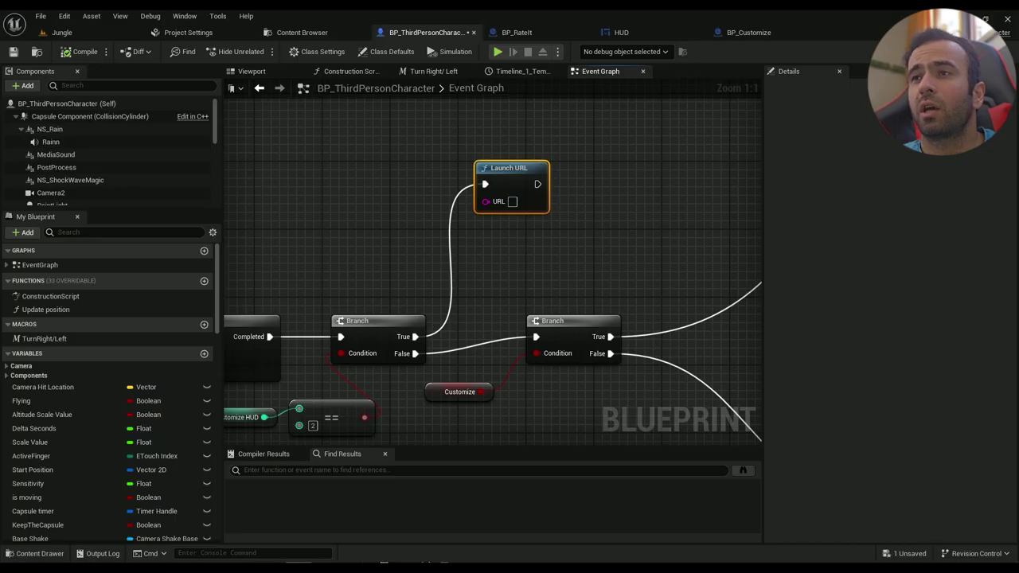
right_click(512, 202)
left_click(541, 257)
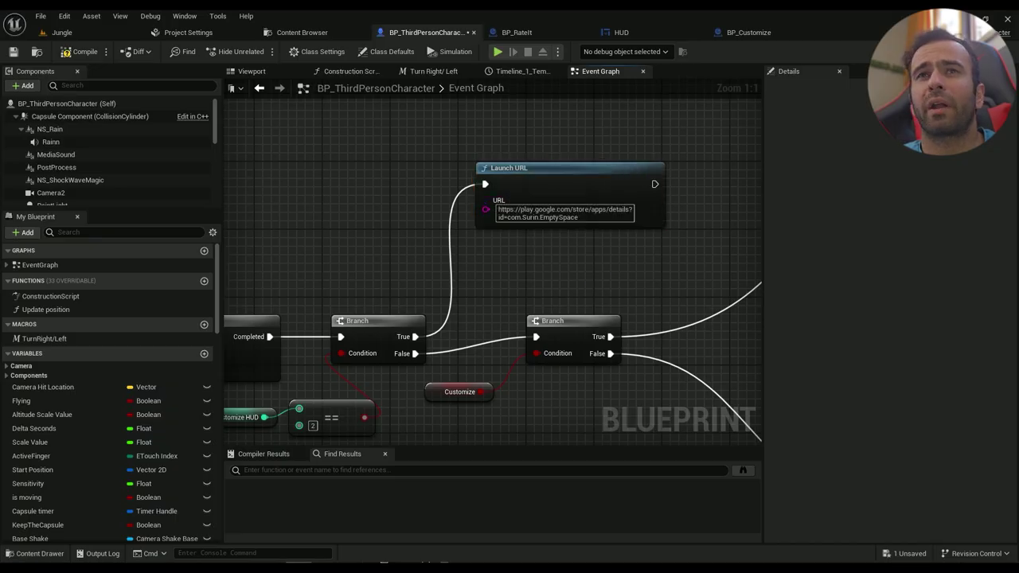
left_click(81, 52)
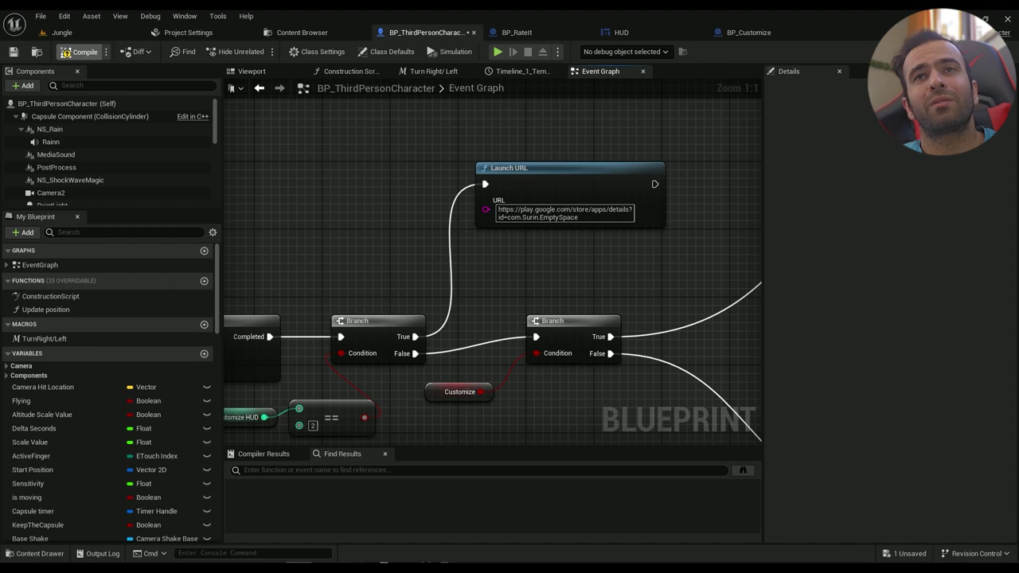
key("ctrl+s")
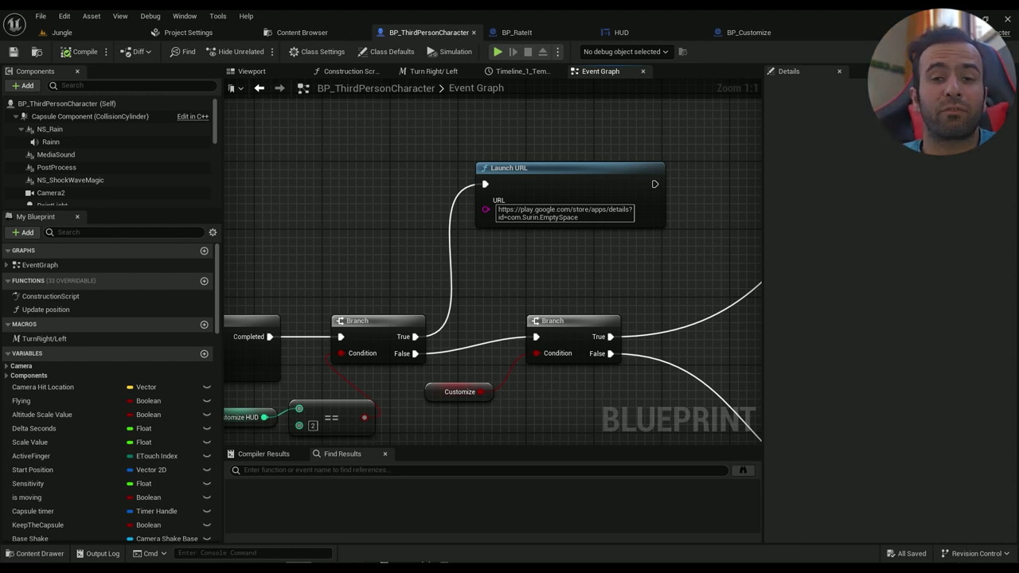
Move the Launch URL node closer to the two Branch nodes and select the Customize HUD getter feeding the comparison
left_click_drag(556, 182, 579, 232)
right_click_drag(517, 270, 700, 156)
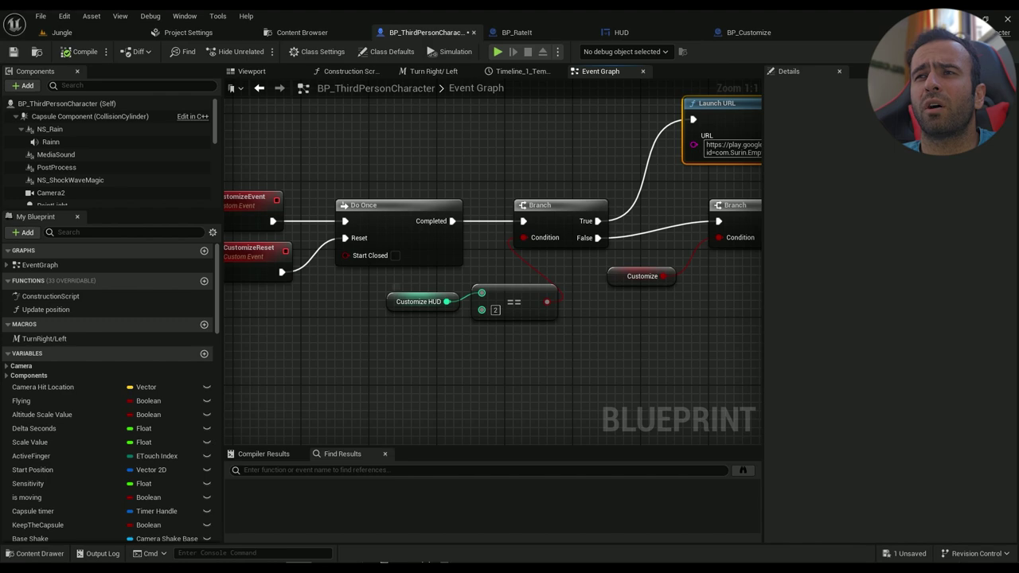
left_click(416, 302)
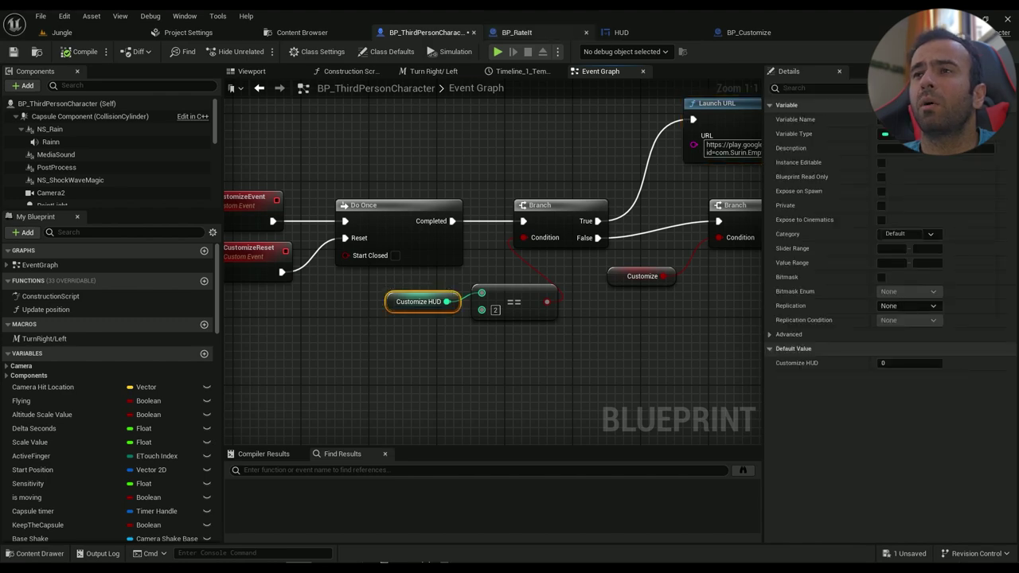
In BP_RateIt's begin-overlap logic, set the Customize HUD value to 2 in the SET node, then compile and save
left_click(516, 33)
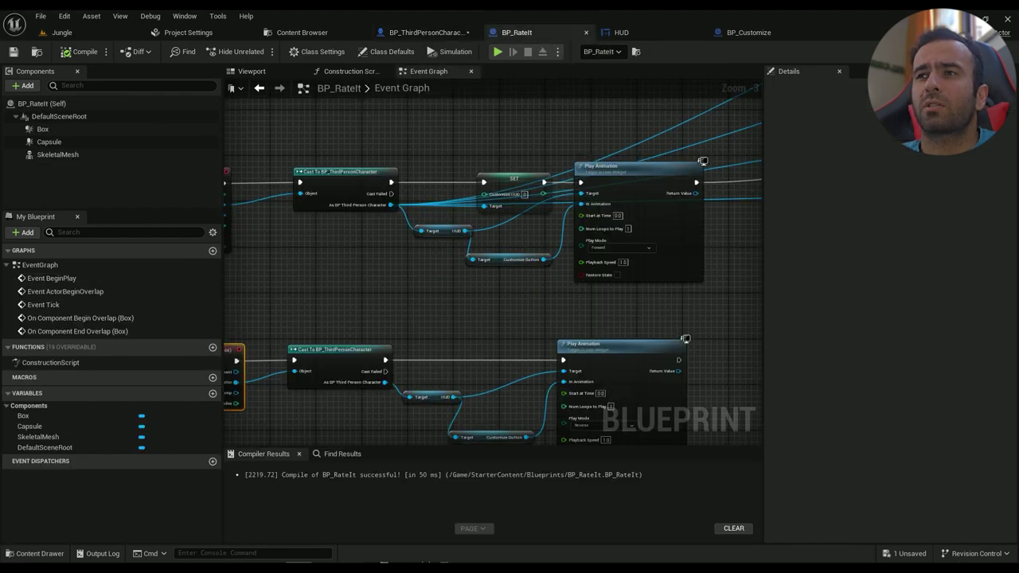
scroll(466, 304, "down", 2)
left_click(504, 214)
scroll(505, 220, "up", 3)
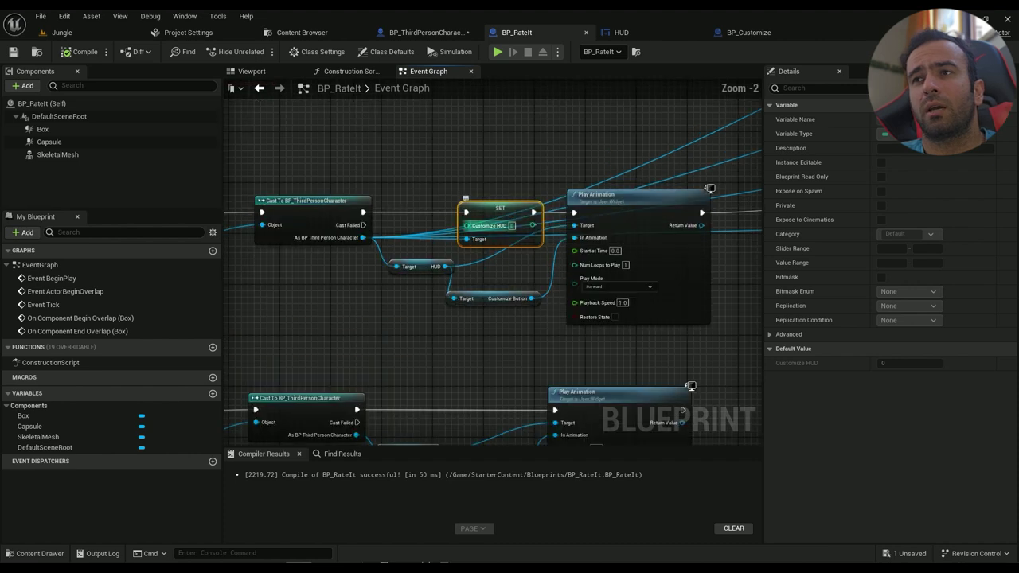
scroll(500, 225, "up", 1)
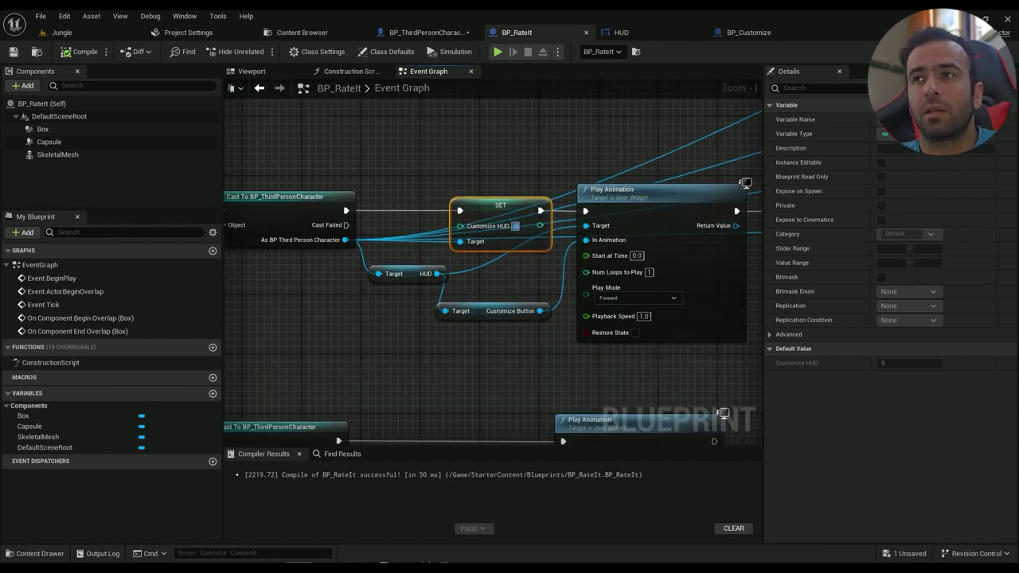
type("2")
left_click(511, 358)
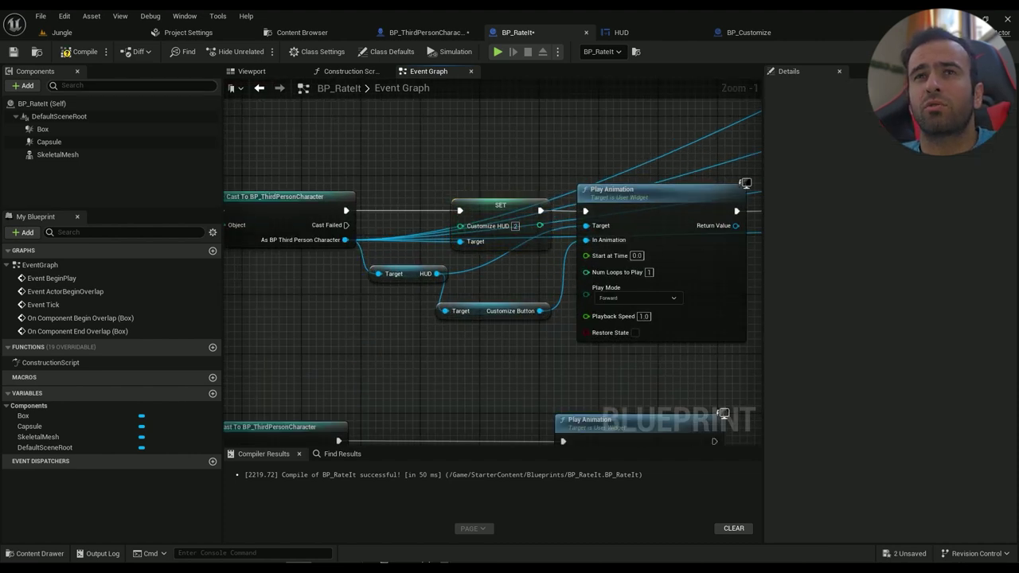
left_click(83, 52)
left_click(13, 52)
Play the Jungle level, walk to the BP_RateIt character and test its HUD button, closing the store page it opens
left_click(62, 32)
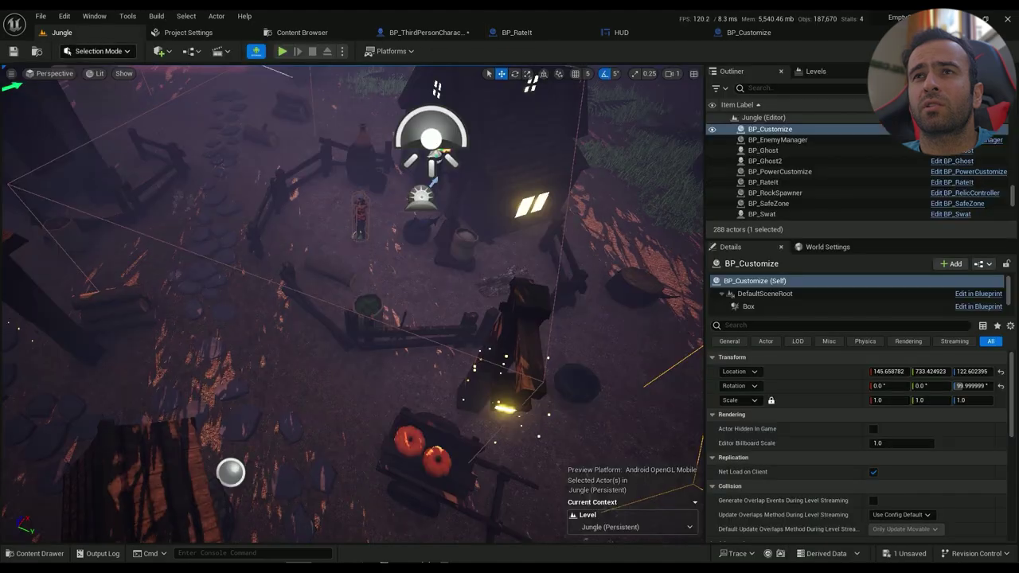
left_click(255, 50)
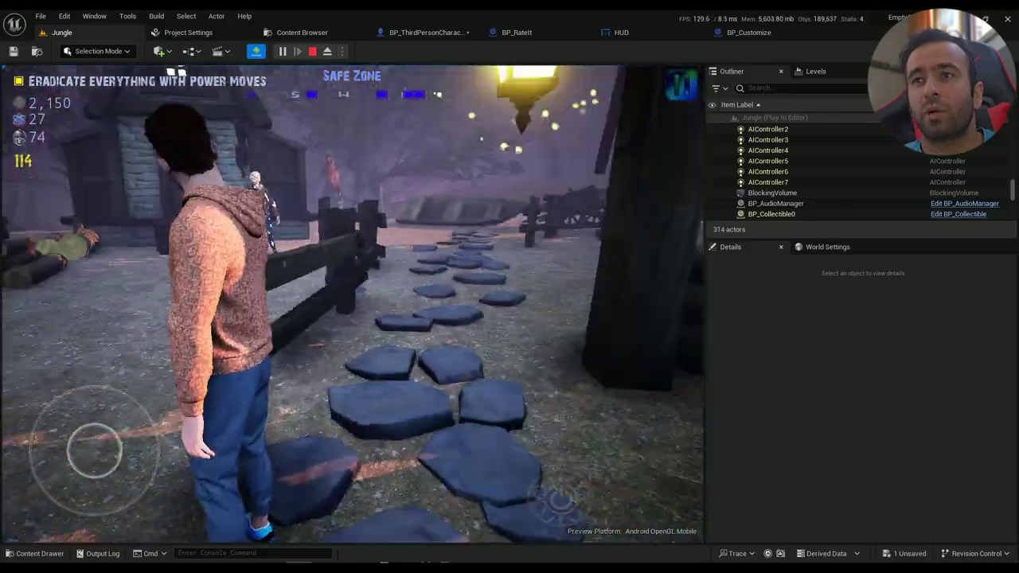
key("w")
key("w")
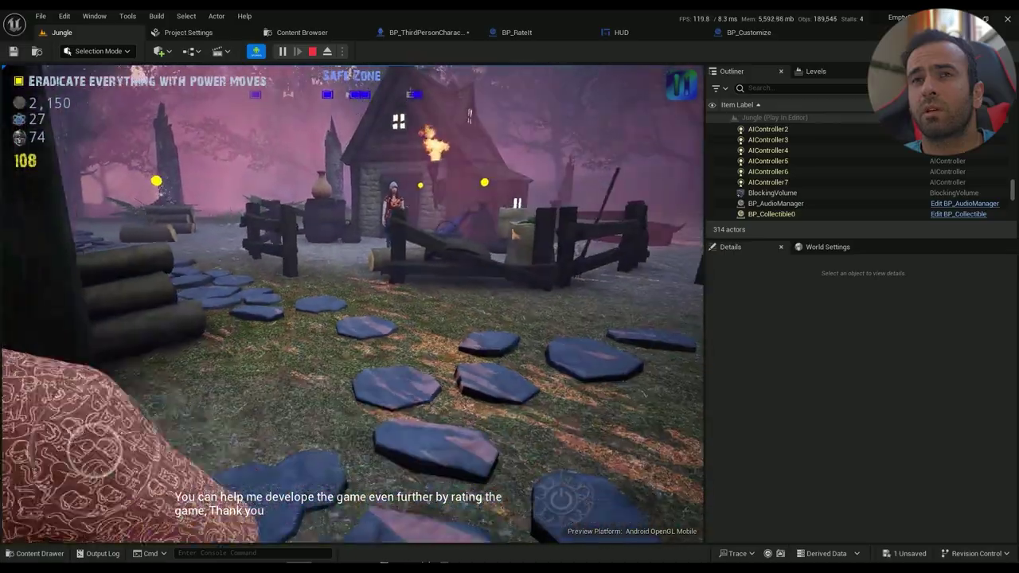
key("w")
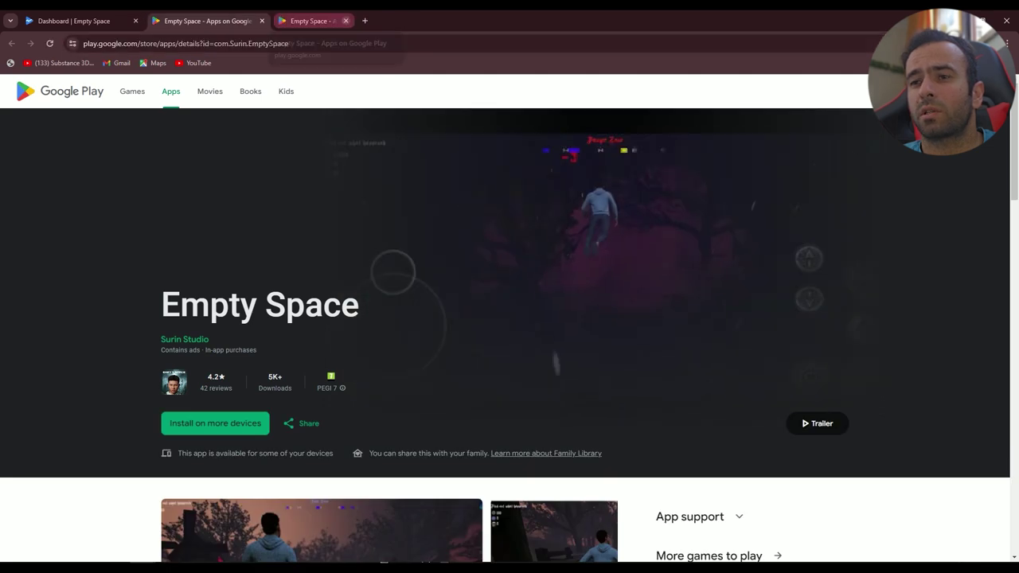
key("ctrl+w")
key("alt+Tab")
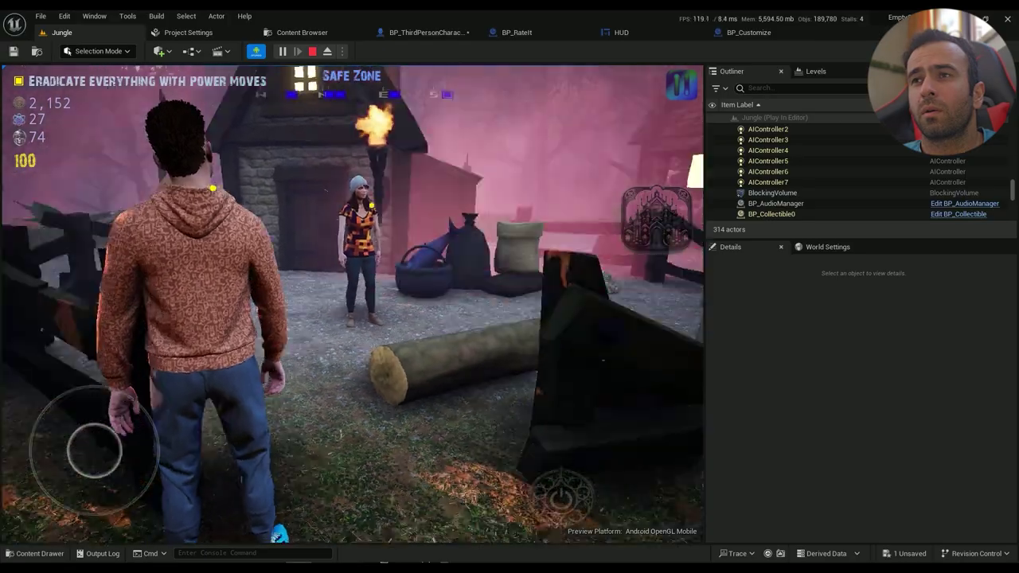
Walk to the other village characters in the running game to check their HUD button and overlap behaviour
key("w")
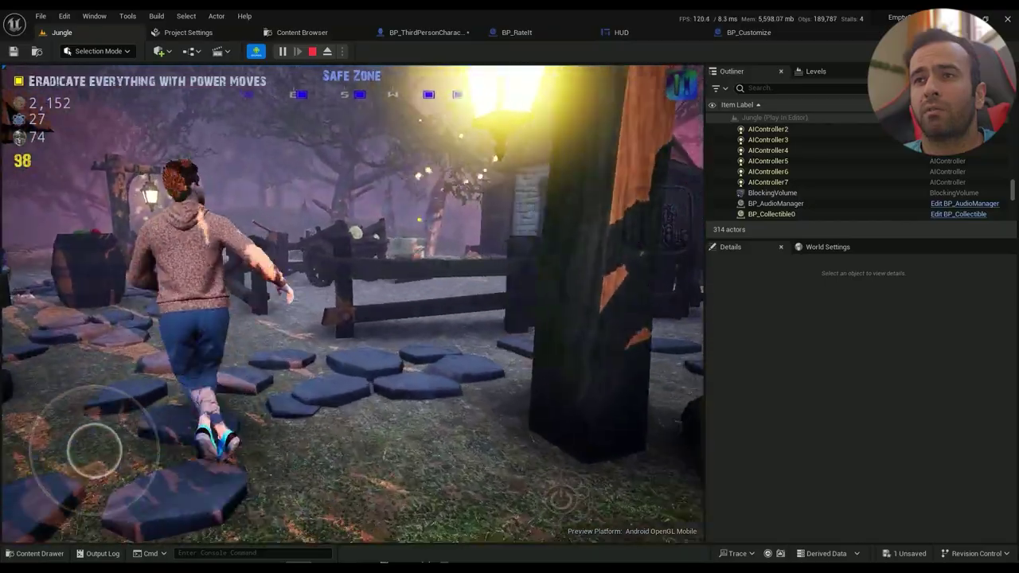
key("w")
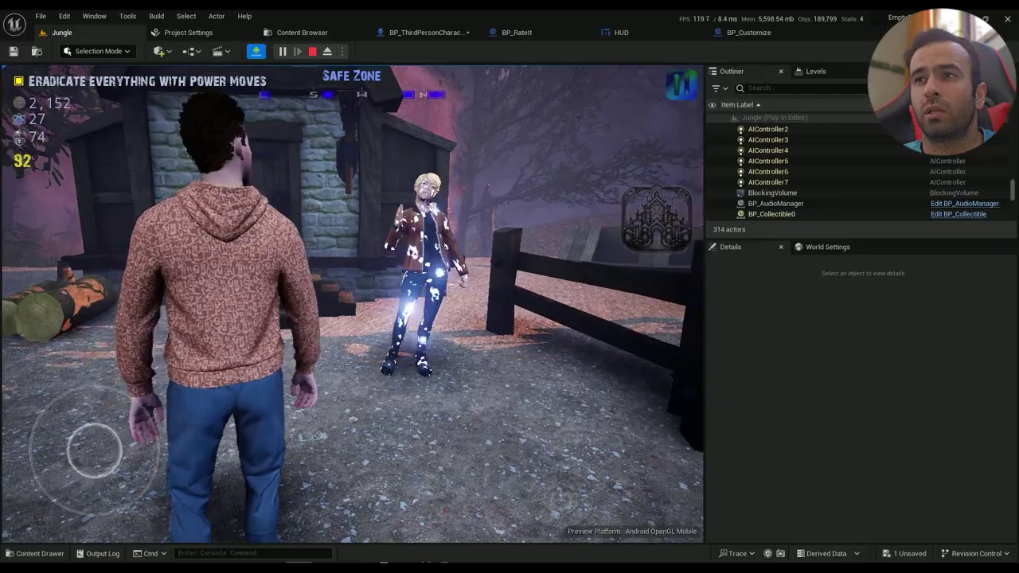
key("w")
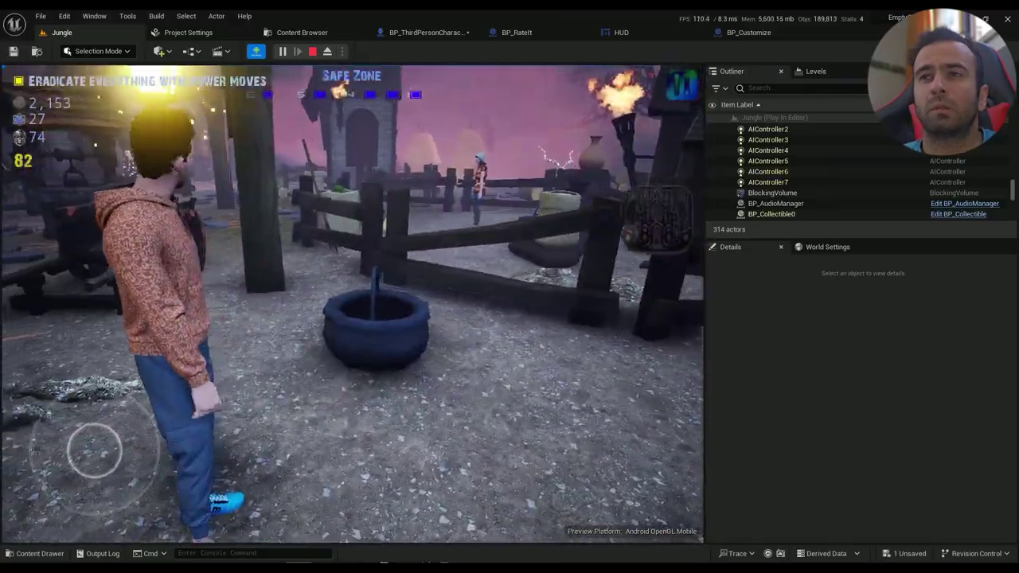
Walk on through the village in the running game to look at the characters' interaction once more
key("a")
key("w")
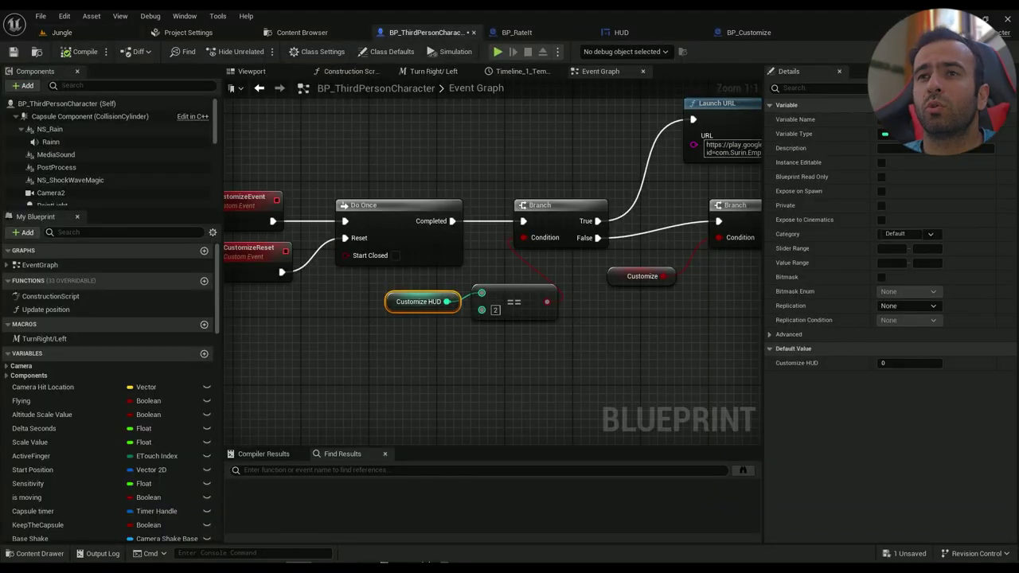
In BP_ThirdPersonCharacter's event graph, call Customize Reset from the Launch URL node's execution output and save the blueprint
right_click_drag(489, 169, 175, 241)
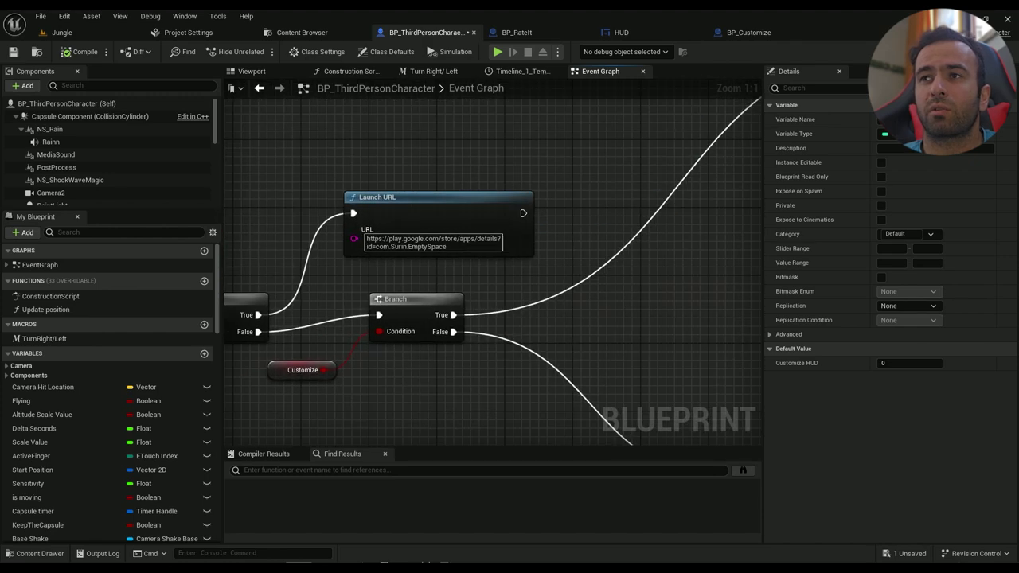
left_click_drag(522, 214, 559, 199)
type("cust")
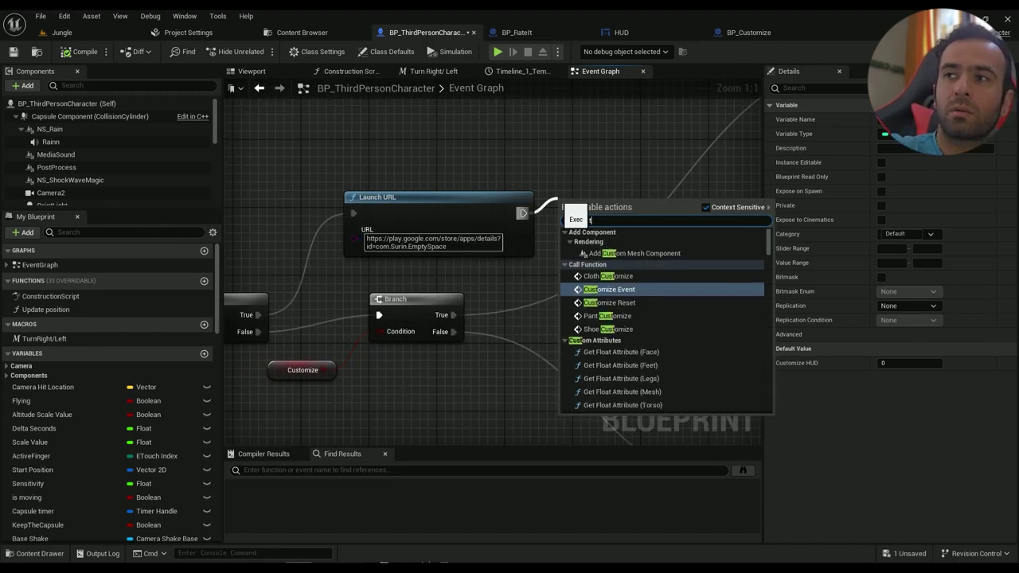
key("Down")
key("Return")
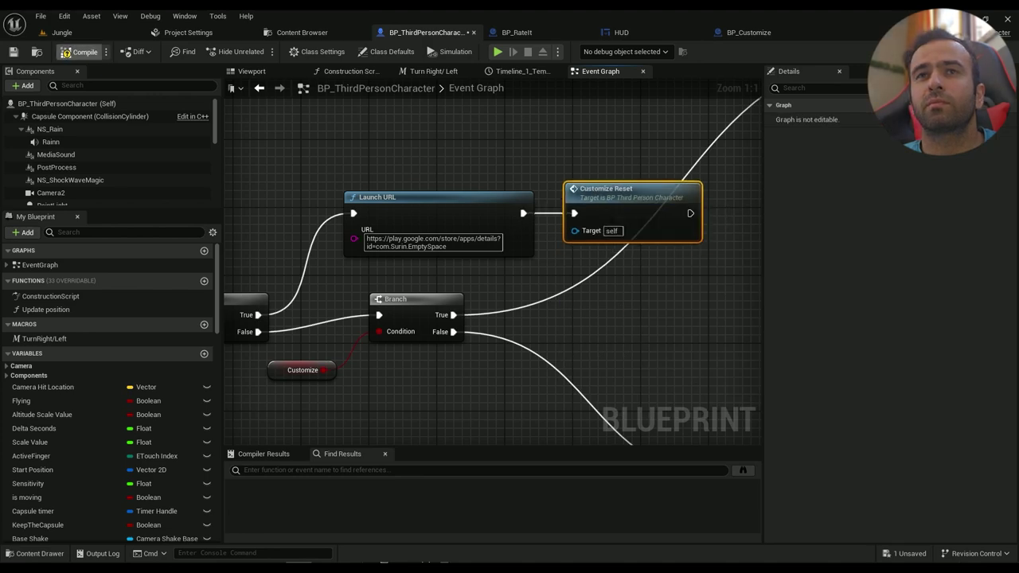
left_click(12, 51)
Play the Jungle level, retest the rate character's HUD button, close the opened Google Play page and return to the game
left_click(61, 31)
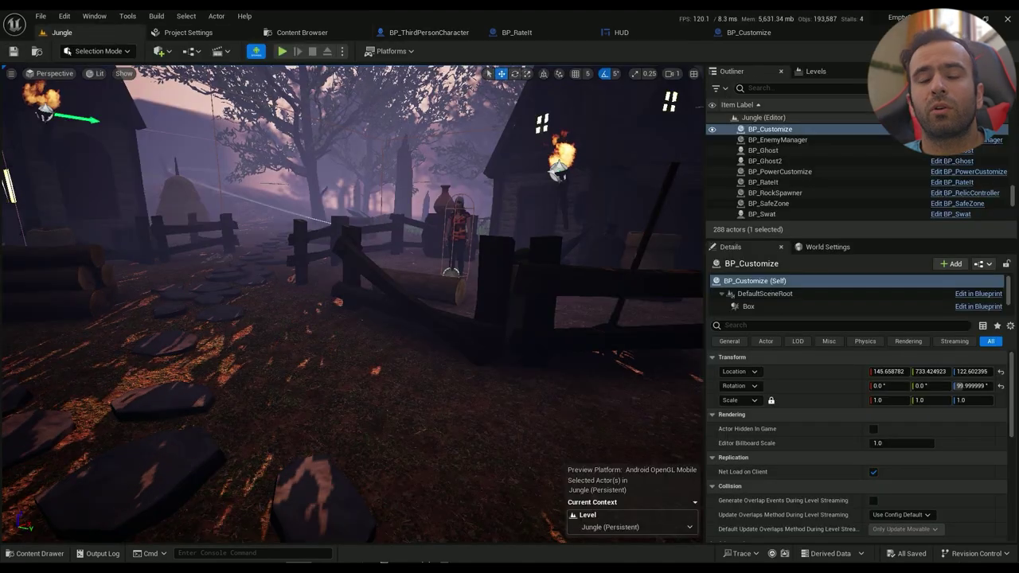
key("alt+p")
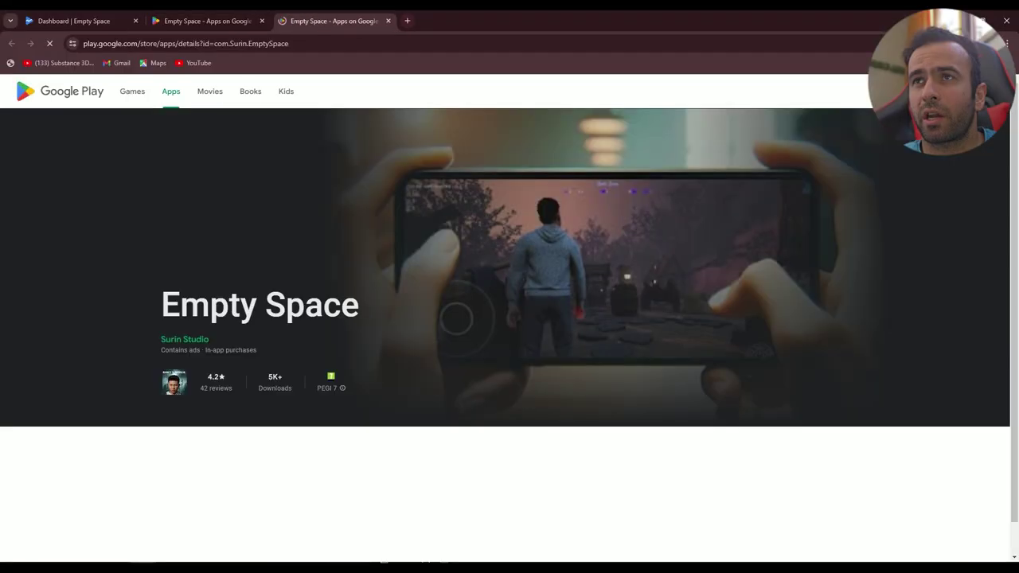
key("ctrl+w")
key("alt+Tab")
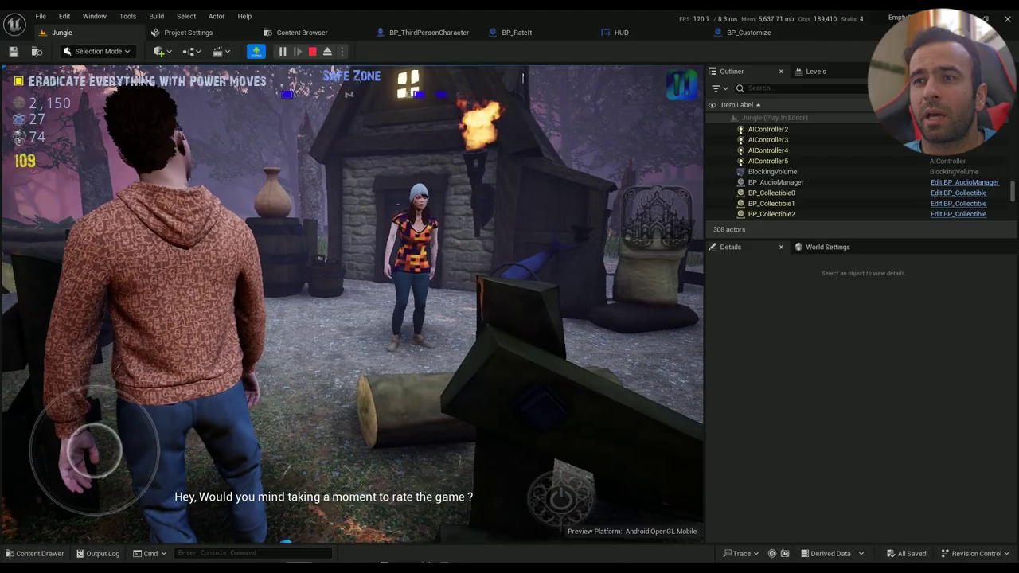
Walk to the trade character and the other villagers to check that their HUD interactions work after using the rating link
key("w")
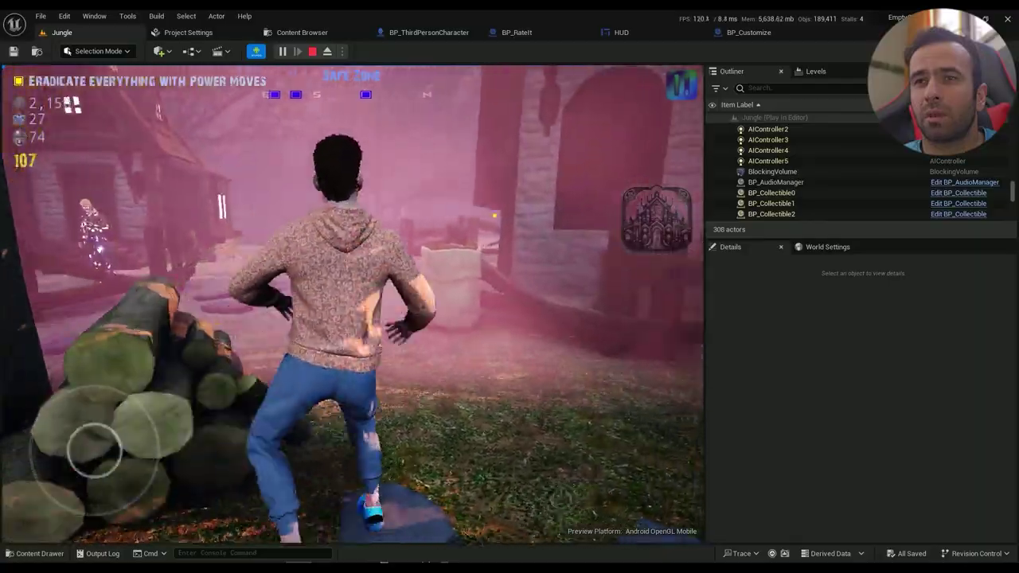
key("w")
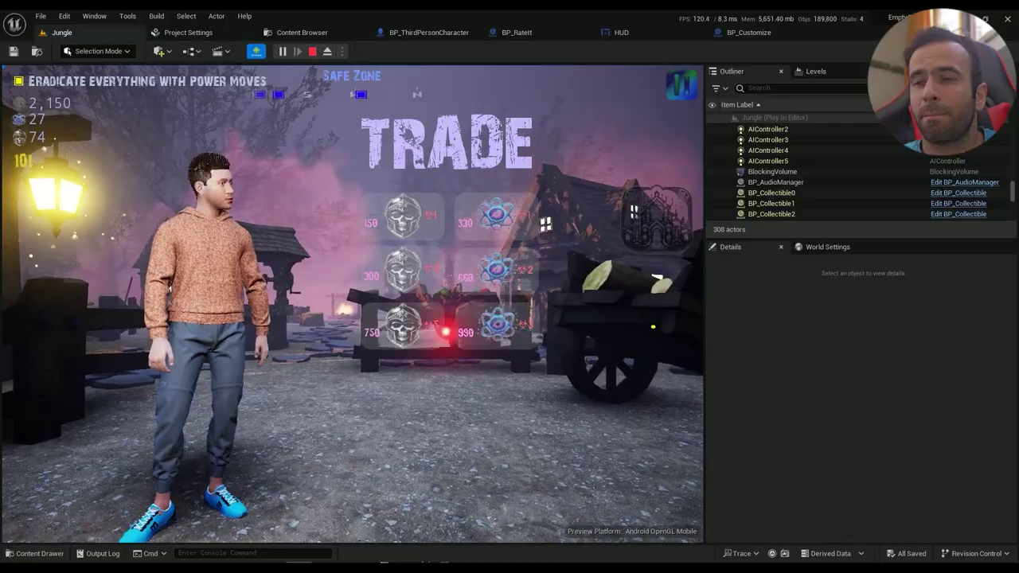
key("w")
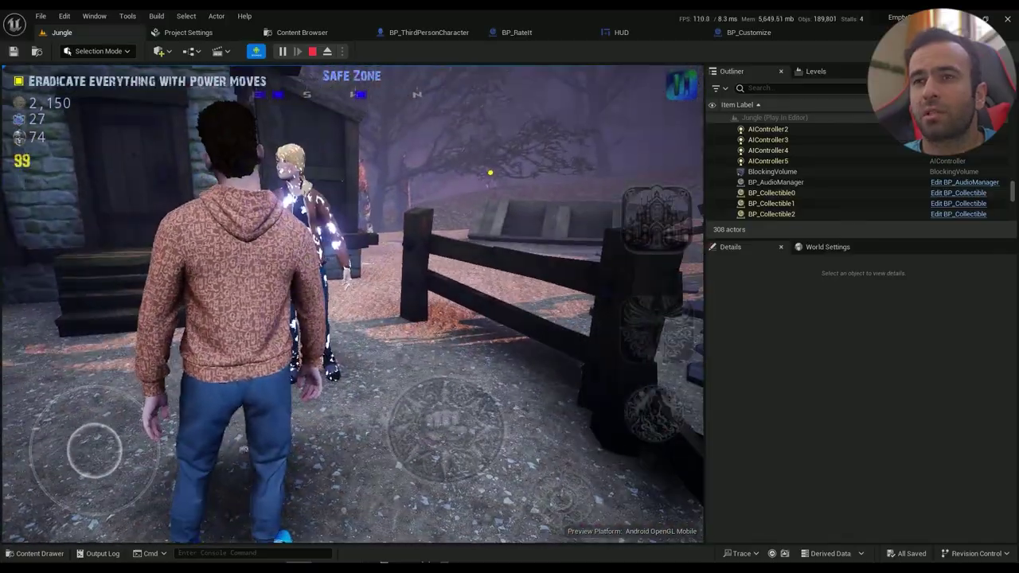
key("w")
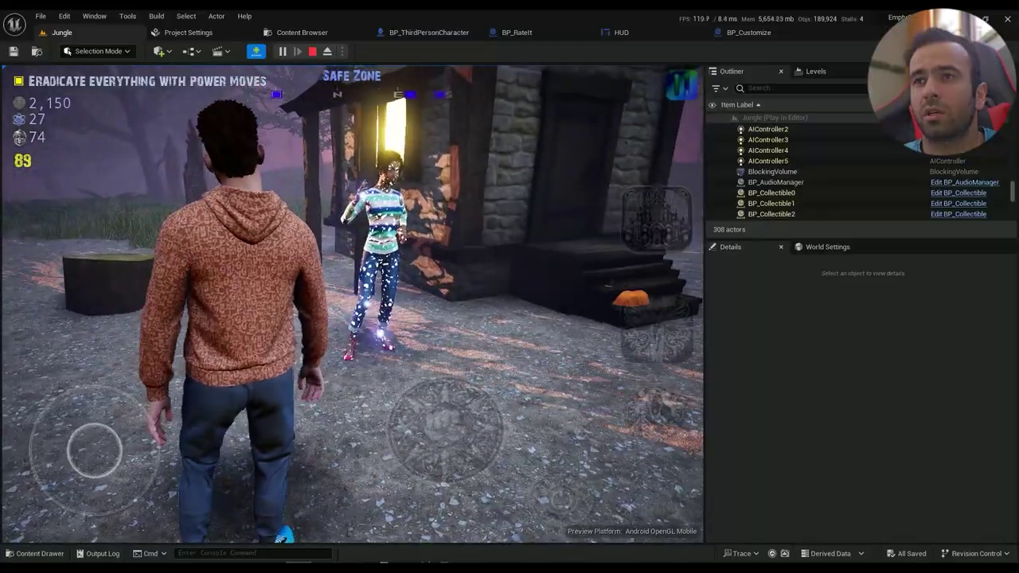
Return to the BP_RateIt character to recheck its dialogue, walk back along the stone path and end the play session
key("w")
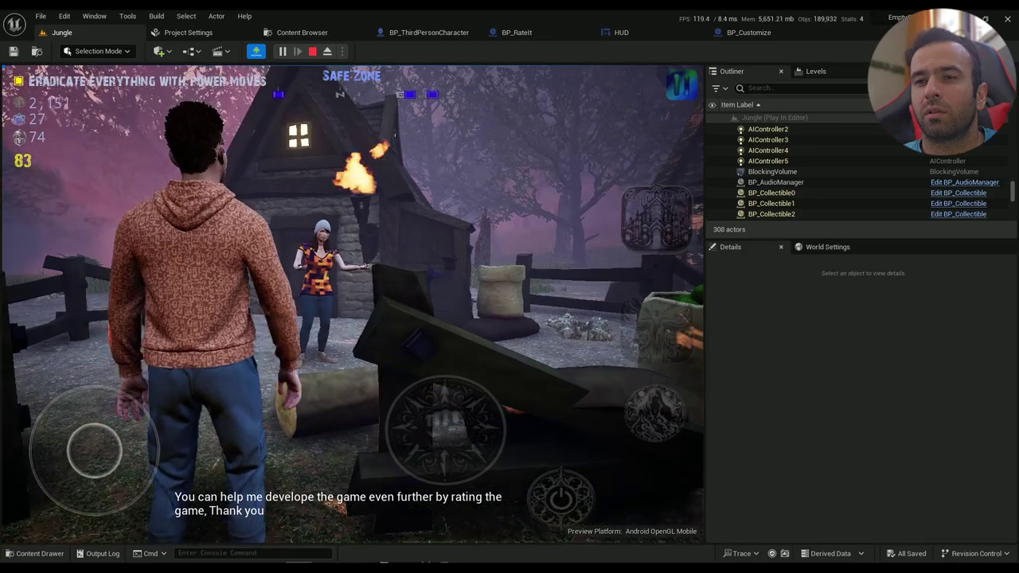
key("w")
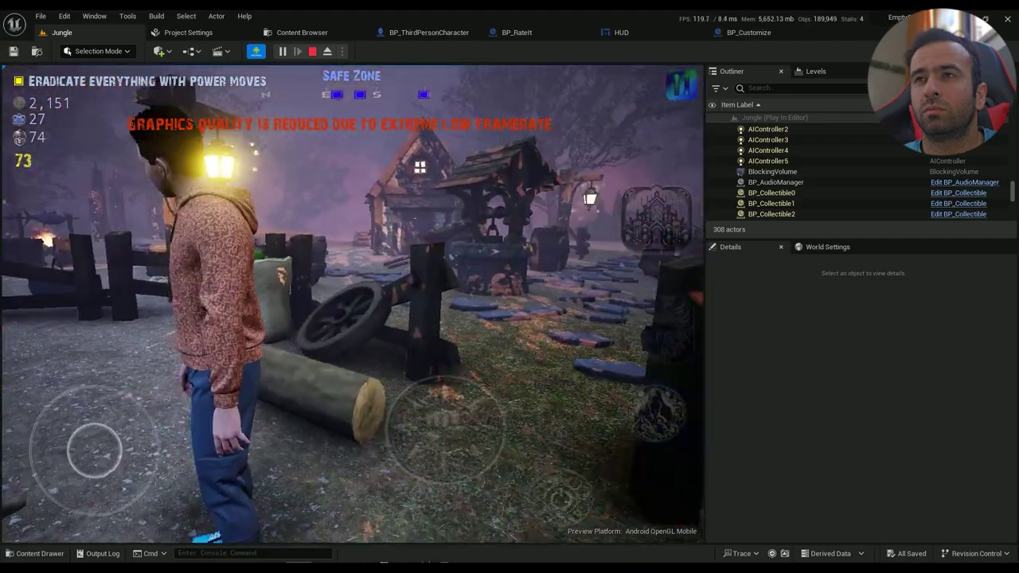
key("w")
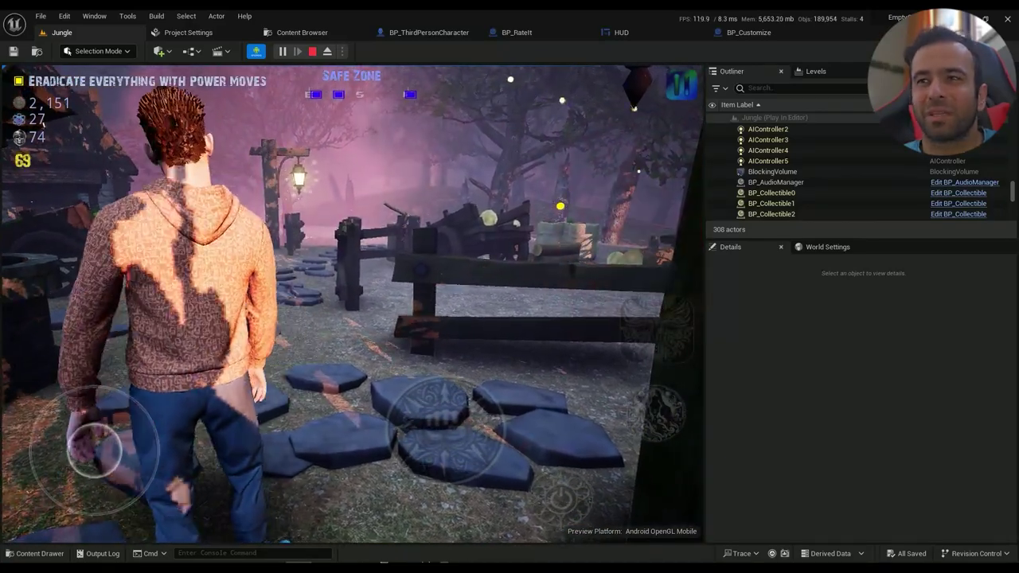
key("Escape")
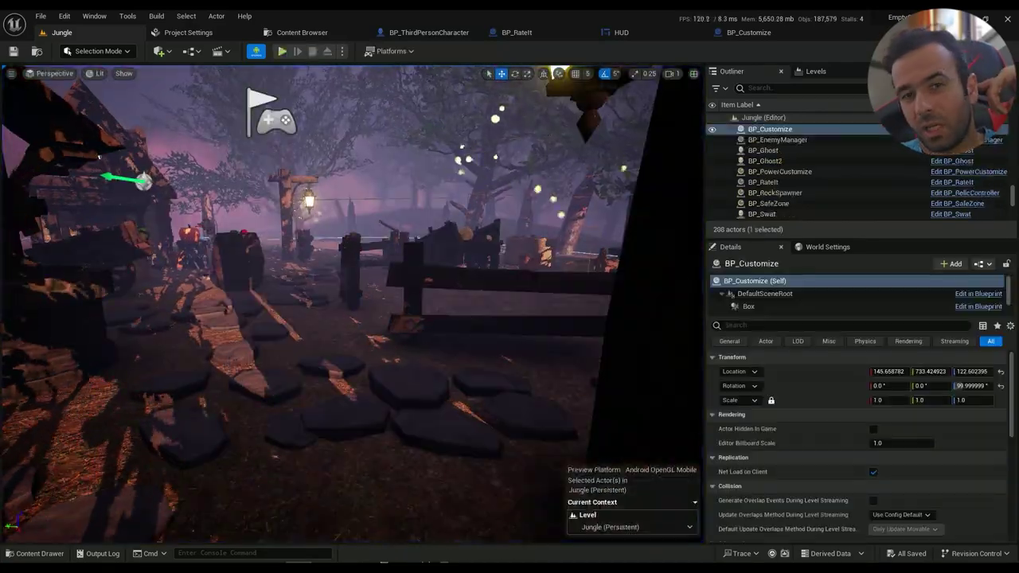